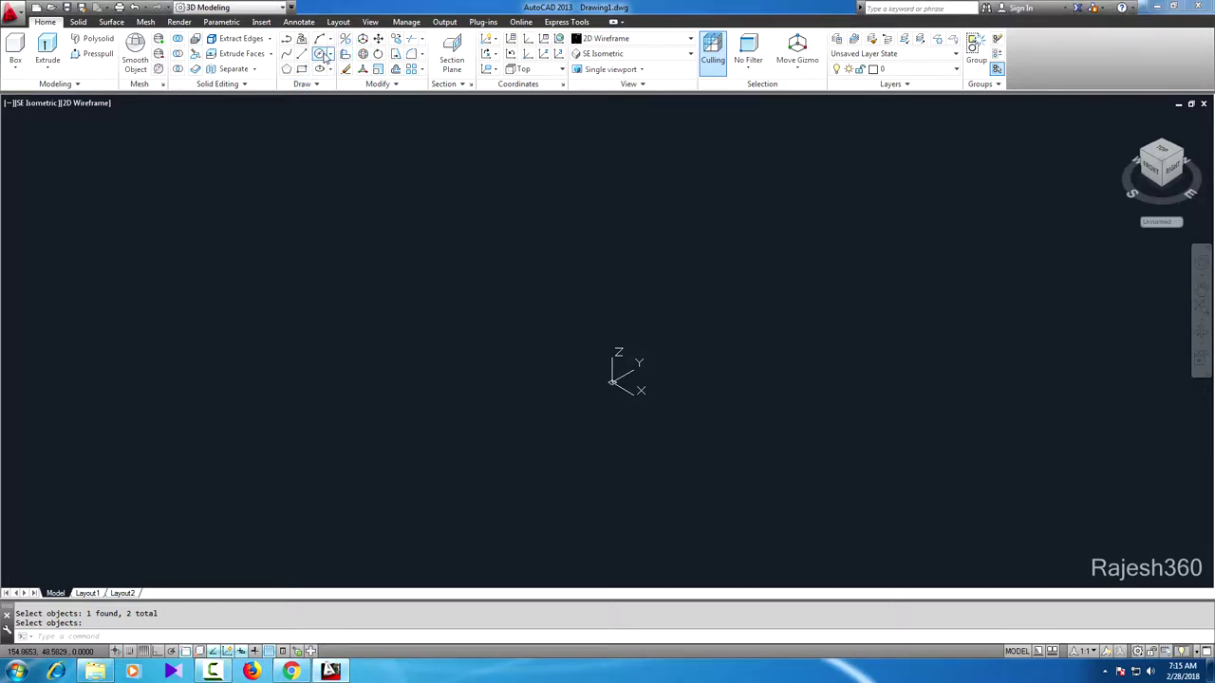
Step: Draw a circle of diameter 55 centred at 0,0,0
{"action": "left_click", "coordinate": [331, 54]}
{"action": "left_click", "coordinate": [358, 98]}
{"action": "type", "text": "0"}
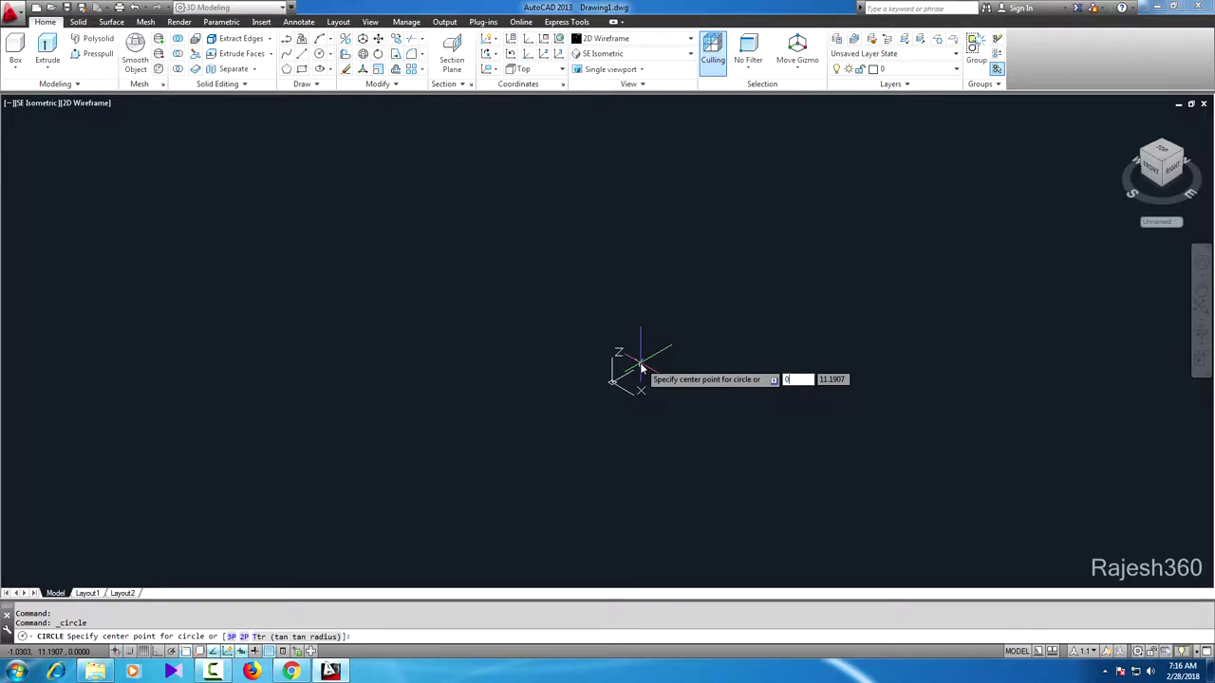
{"action": "type", "text": ",0,"}
{"action": "key", "text": "Return"}
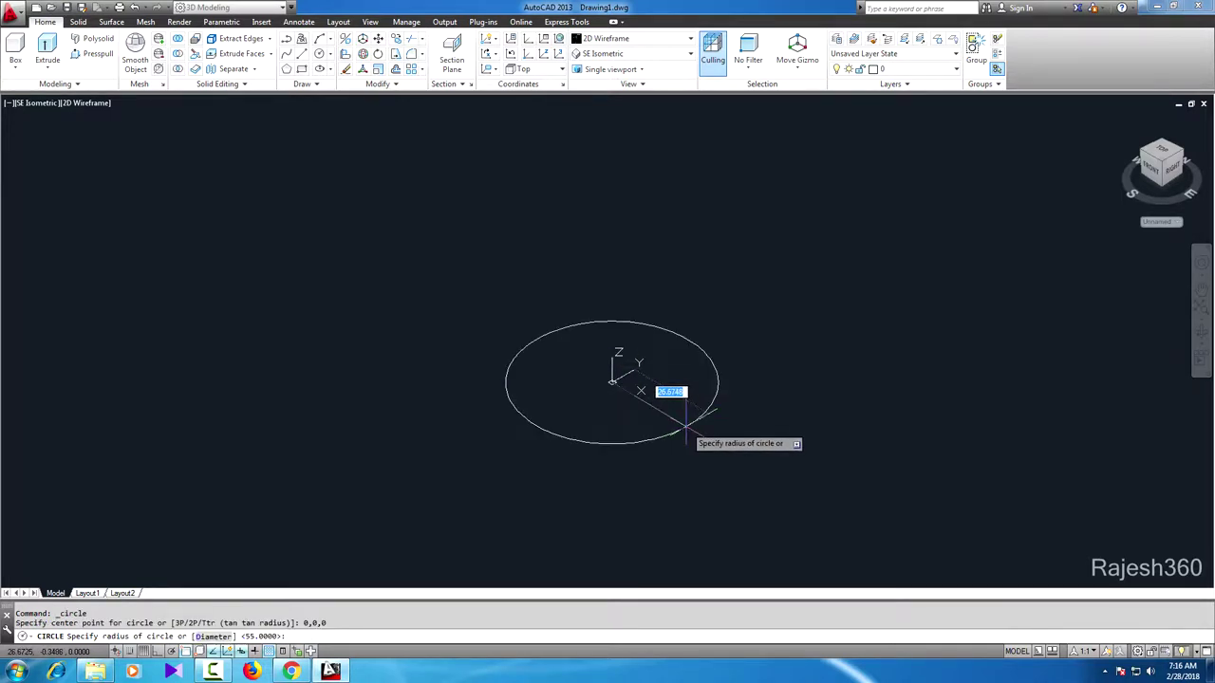
{"action": "type", "text": "d"}
{"action": "key", "text": "Return"}
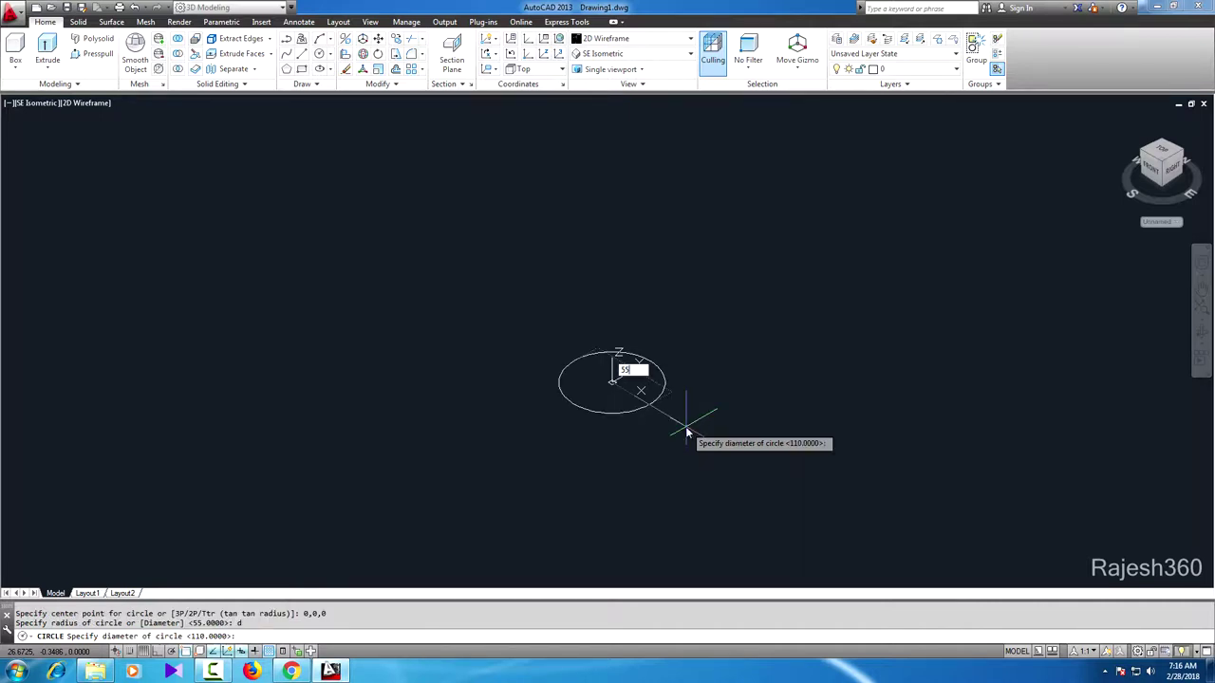
{"action": "key", "text": "Return"}
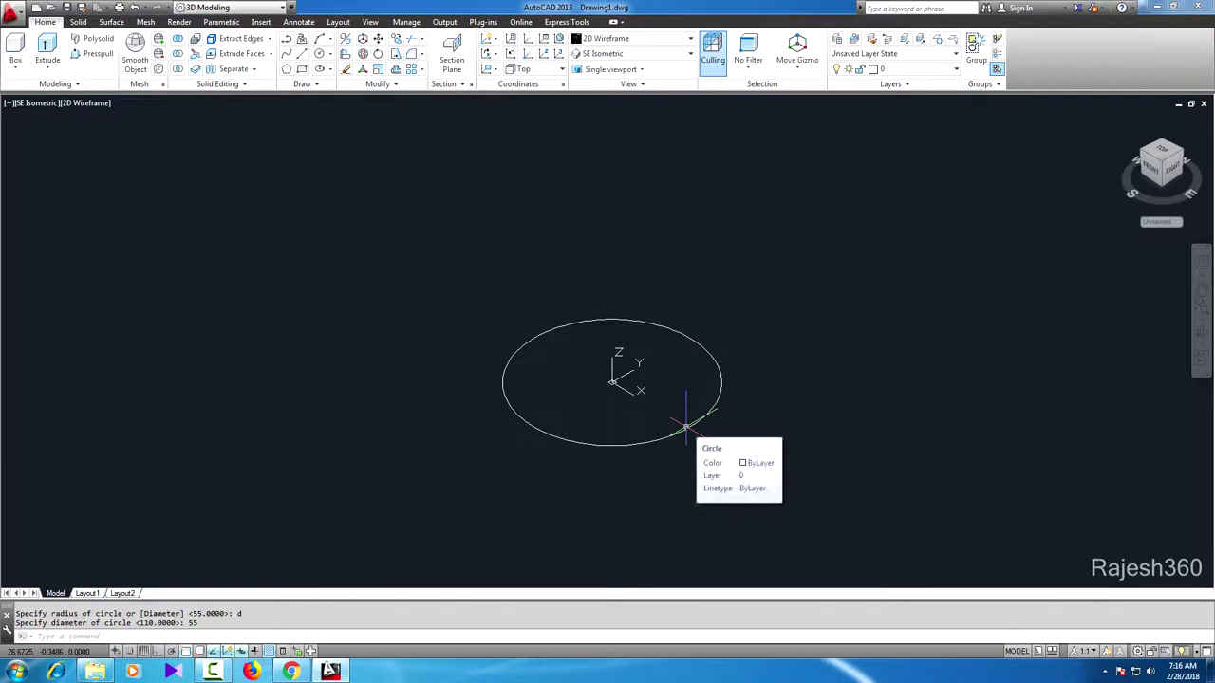
Step: Add concentric circles of diameter 40 and 26 on the same centre
{"action": "key", "text": "Return"}
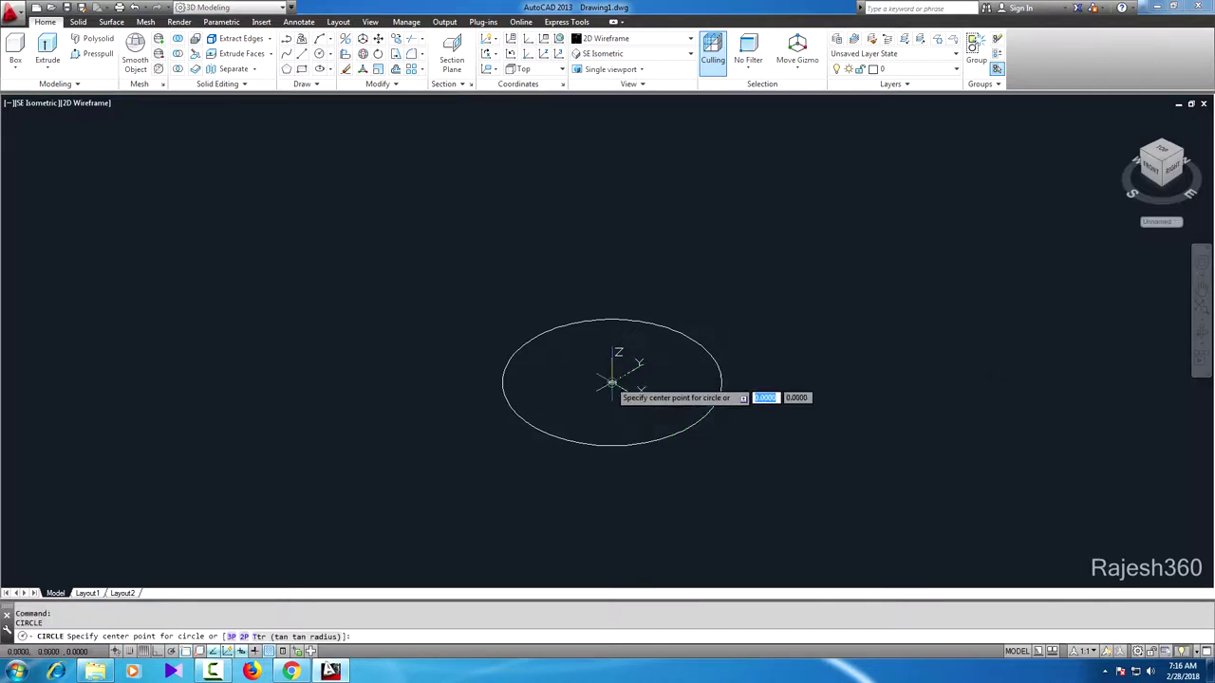
{"action": "left_click", "coordinate": [612, 382]}
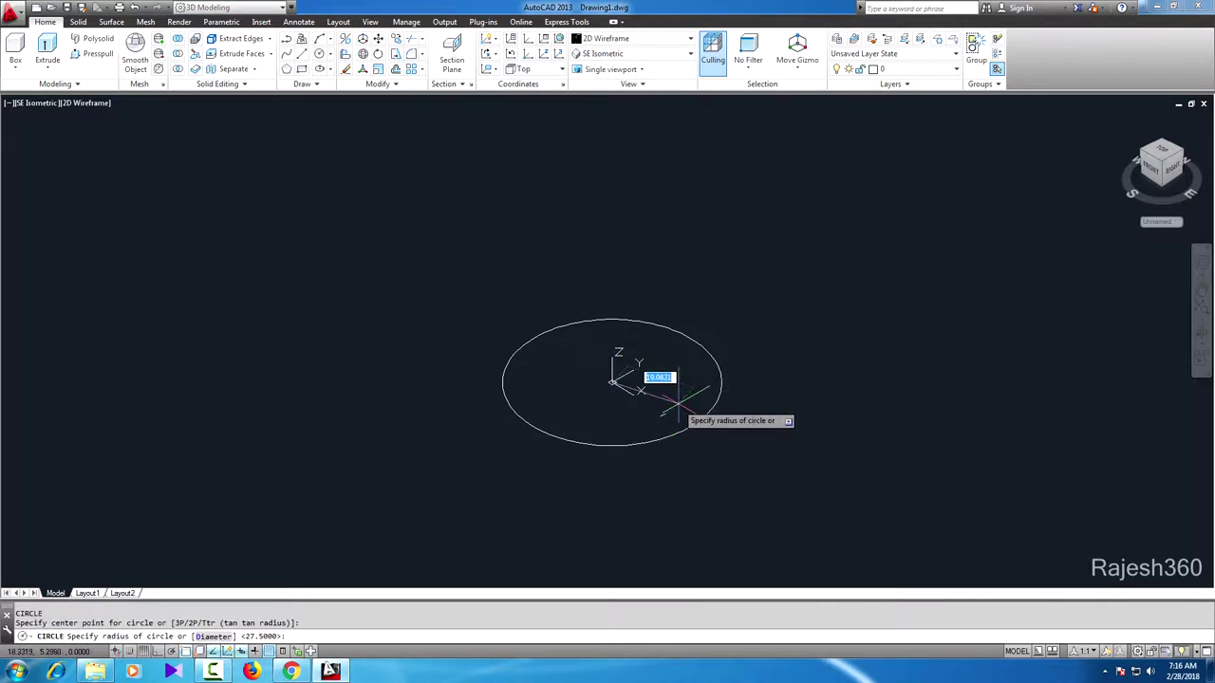
{"action": "type", "text": "d"}
{"action": "key", "text": "Return"}
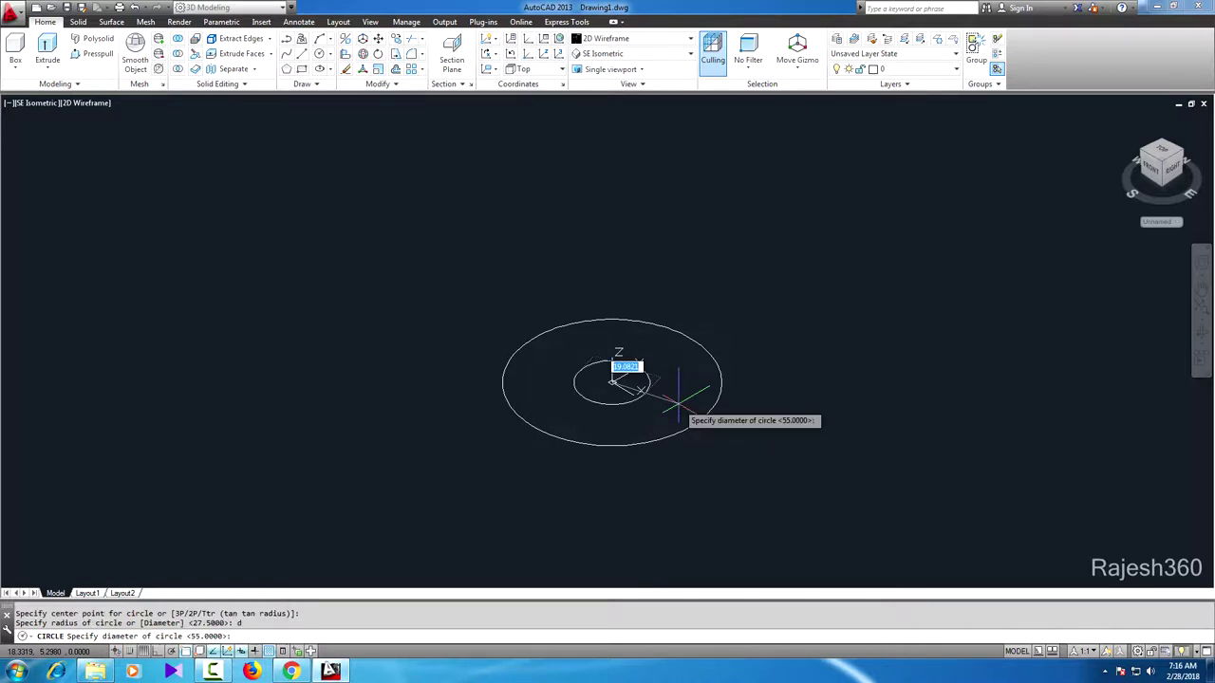
{"action": "type", "text": "40"}
{"action": "key", "text": "Return"}
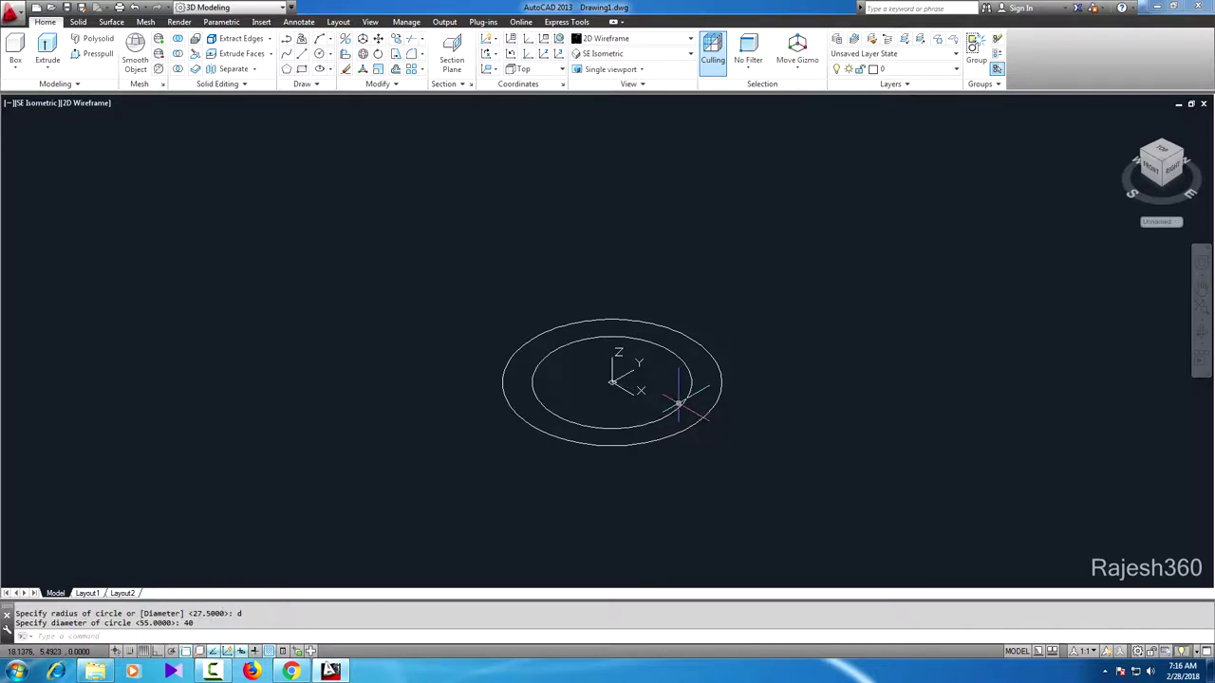
{"action": "key", "text": "Return"}
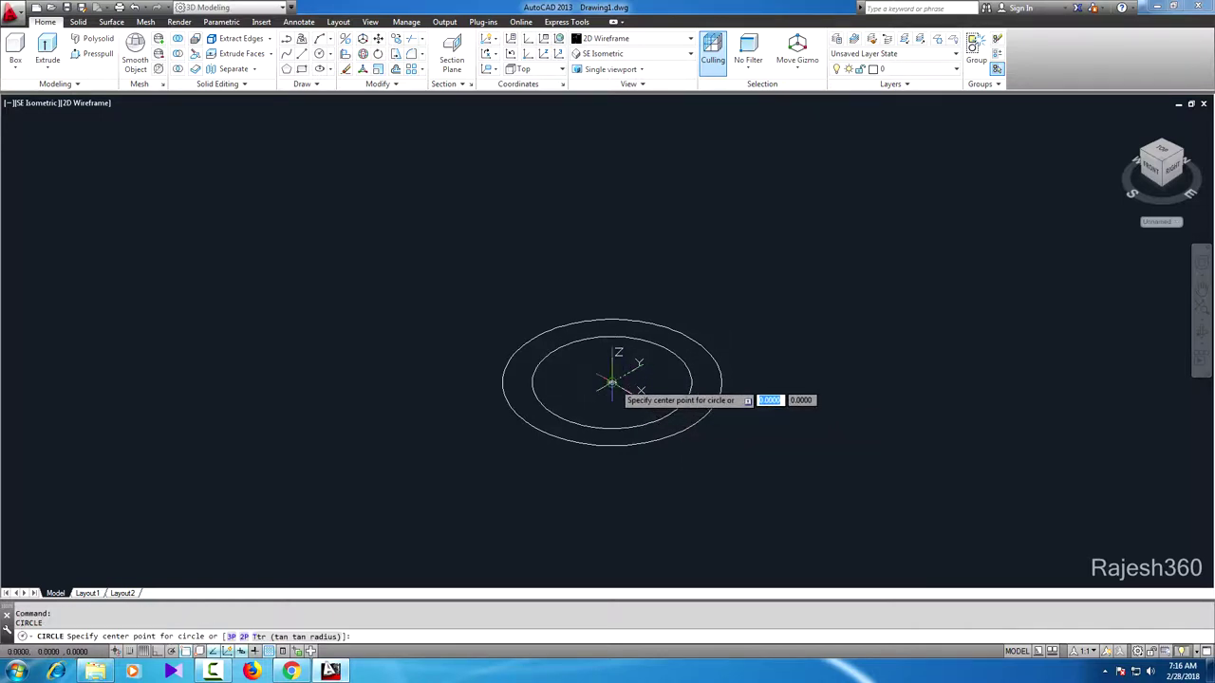
{"action": "left_click", "coordinate": [612, 383]}
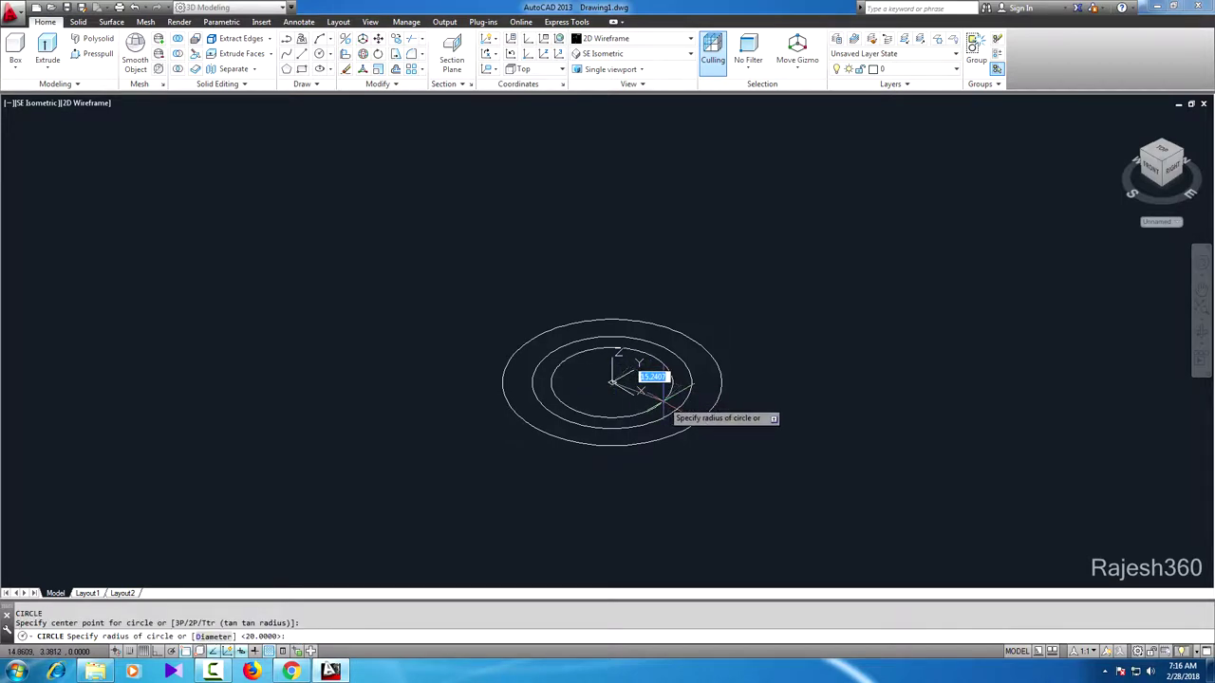
{"action": "key", "text": "Return"}
{"action": "type", "text": "26"}
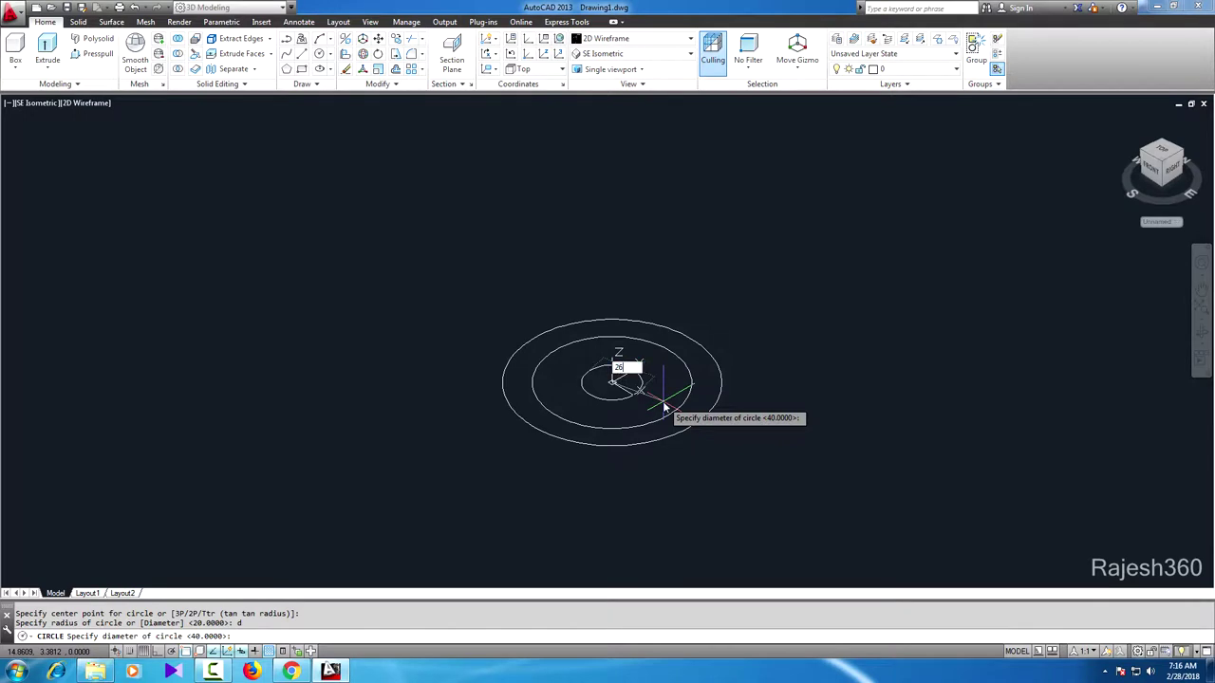
{"action": "key", "text": "Return"}
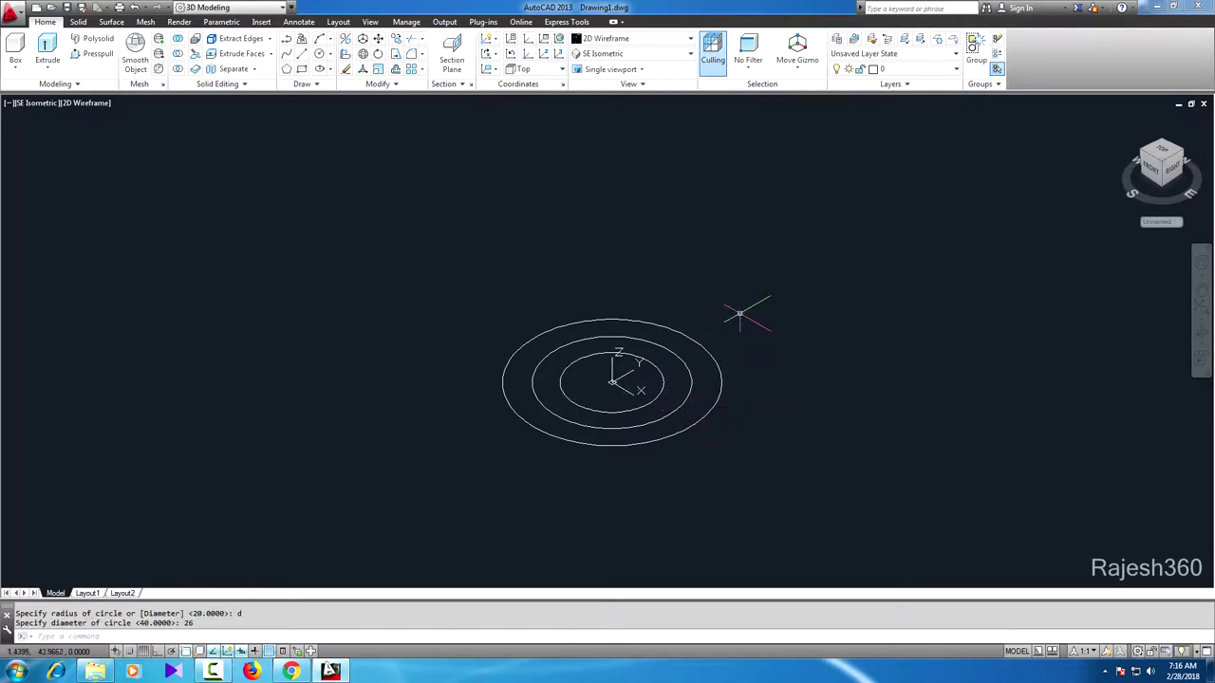
Step: Add the last concentric circles, diameters 21 and 9, on the shared centre
{"action": "key", "text": "Return"}
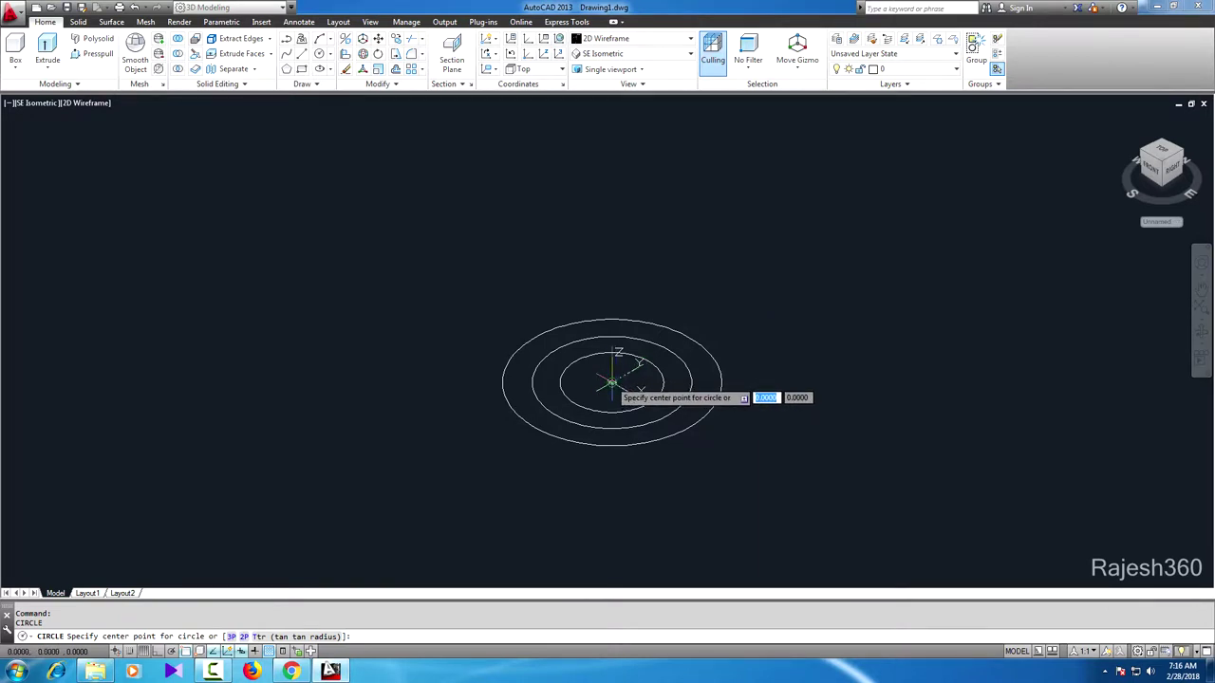
{"action": "left_click", "coordinate": [612, 382]}
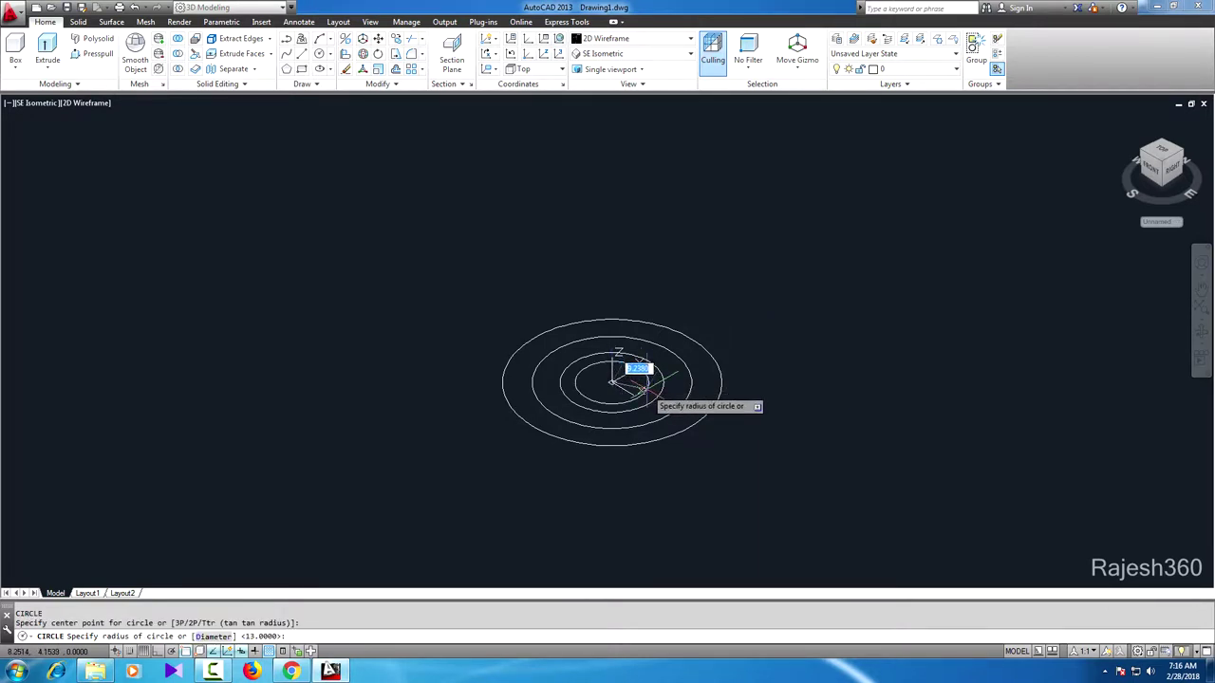
{"action": "type", "text": "d"}
{"action": "key", "text": "Return"}
{"action": "type", "text": "21"}
{"action": "key", "text": "Return"}
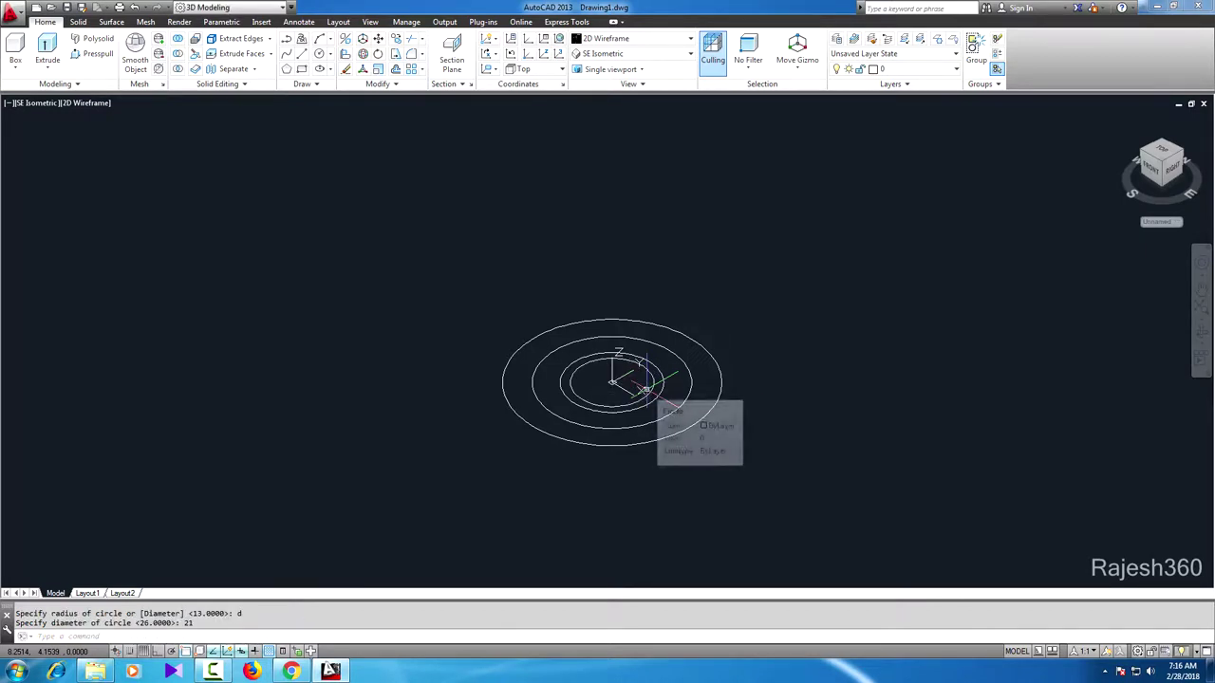
{"action": "key", "text": "Return"}
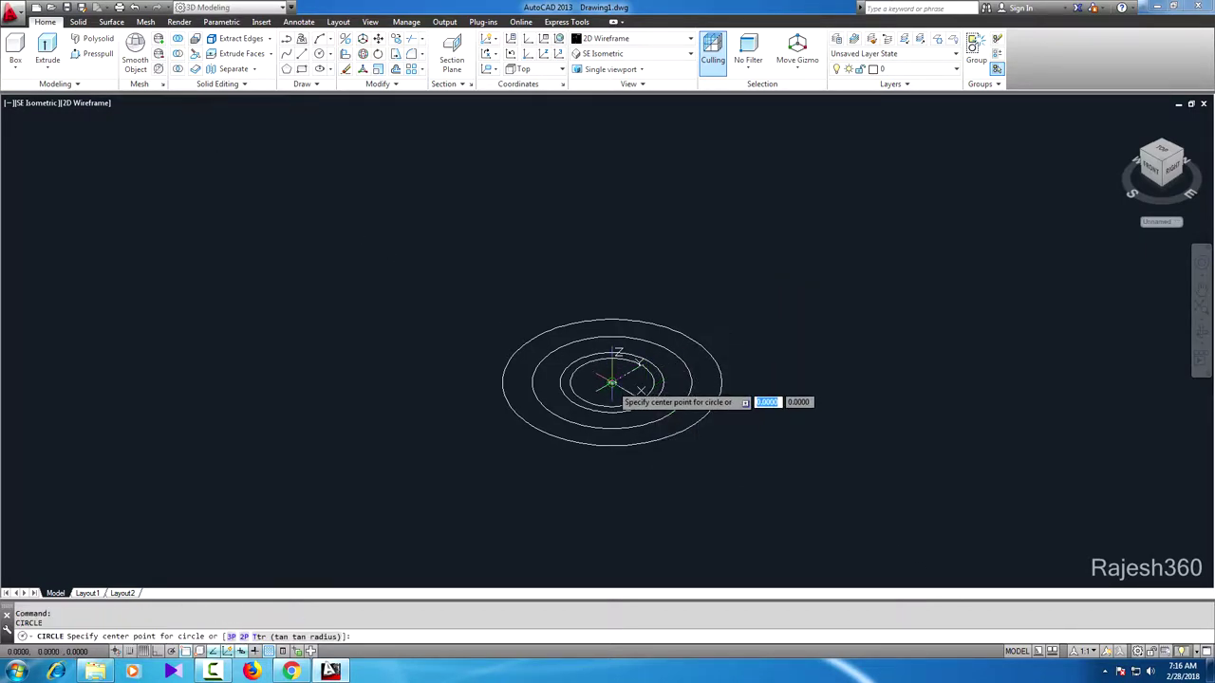
{"action": "left_click", "coordinate": [612, 382]}
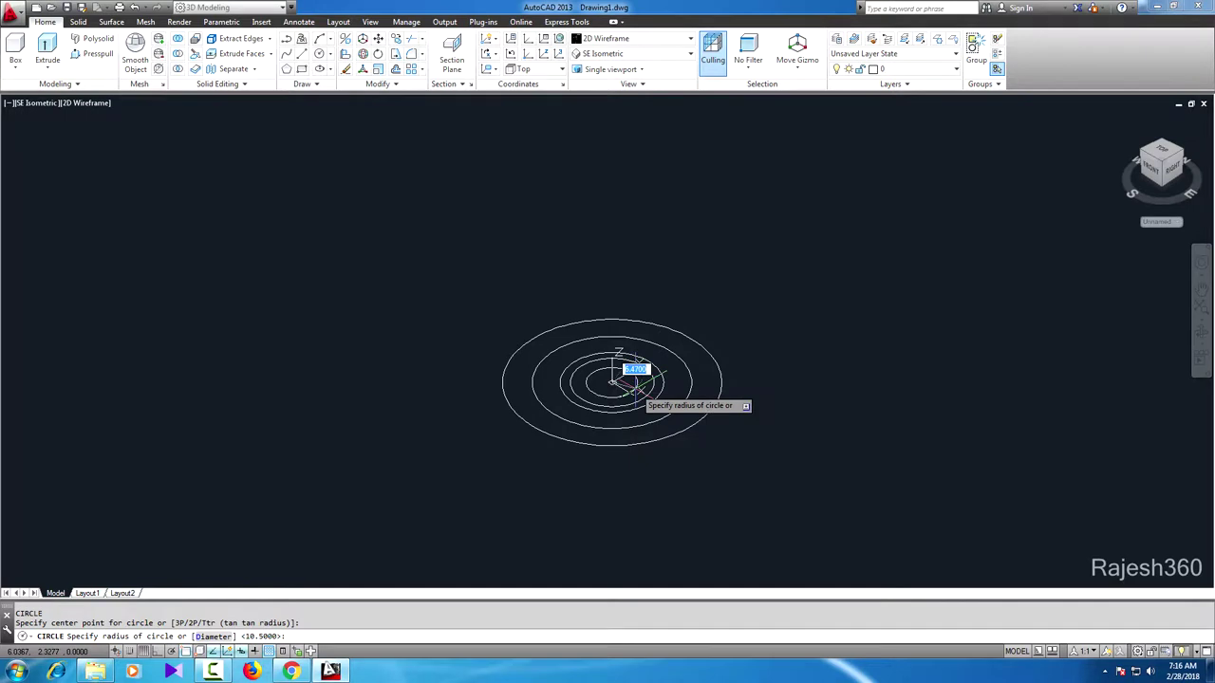
{"action": "type", "text": "d"}
{"action": "key", "text": "Return"}
{"action": "type", "text": "9"}
{"action": "key", "text": "Return"}
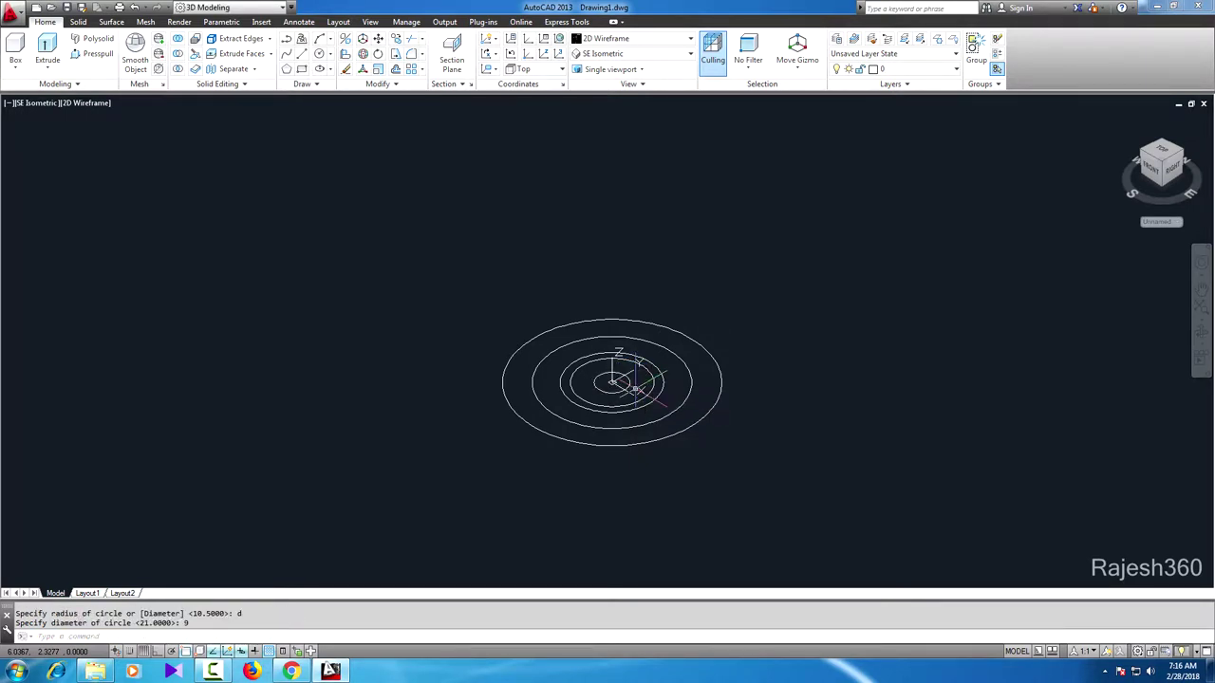
{"action": "scroll", "coordinate": [634, 388], "scroll_direction": "up", "scroll_amount": 2}
Step: Set UCSICON to Noorigin so the icon stays in the corner
{"action": "scroll", "coordinate": [635, 388], "scroll_direction": "up", "scroll_amount": 2}
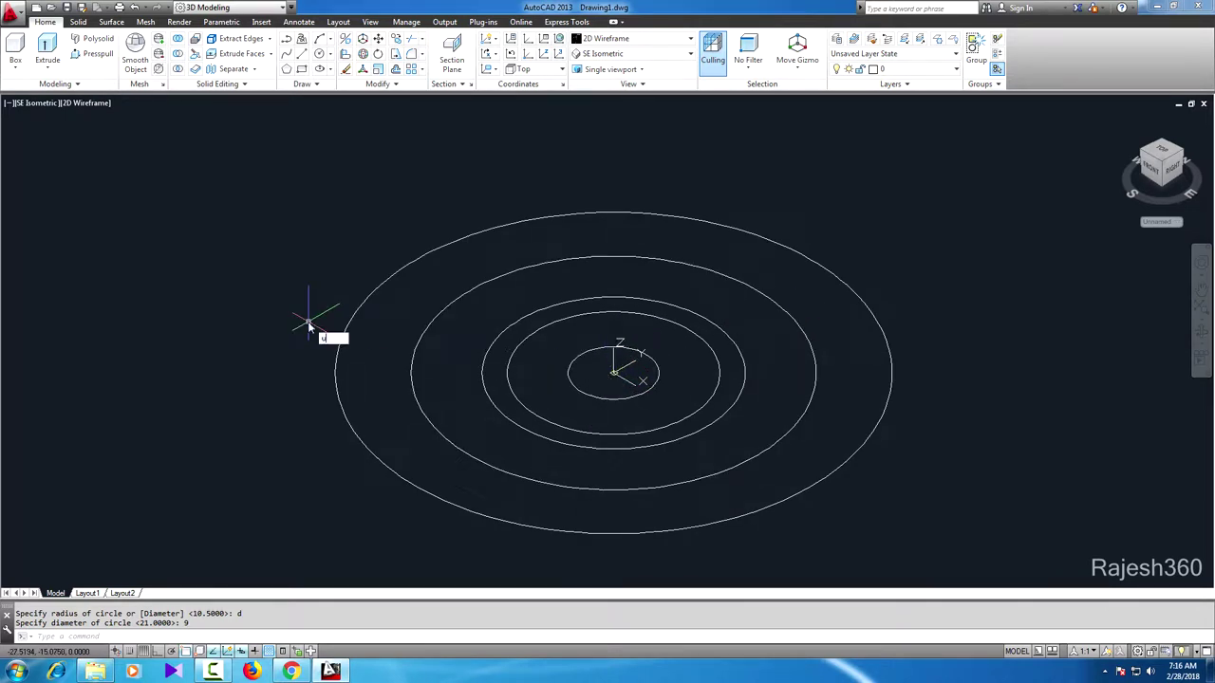
{"action": "type", "text": "cs"}
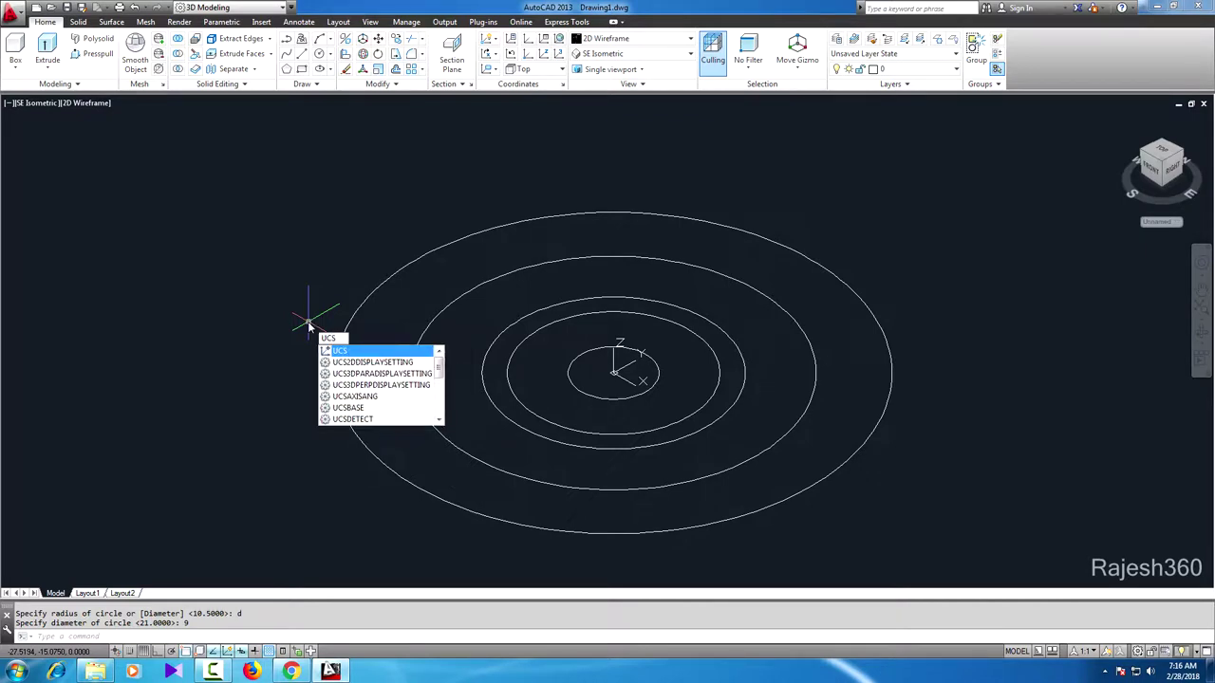
{"action": "type", "text": "i"}
{"action": "key", "text": "Return"}
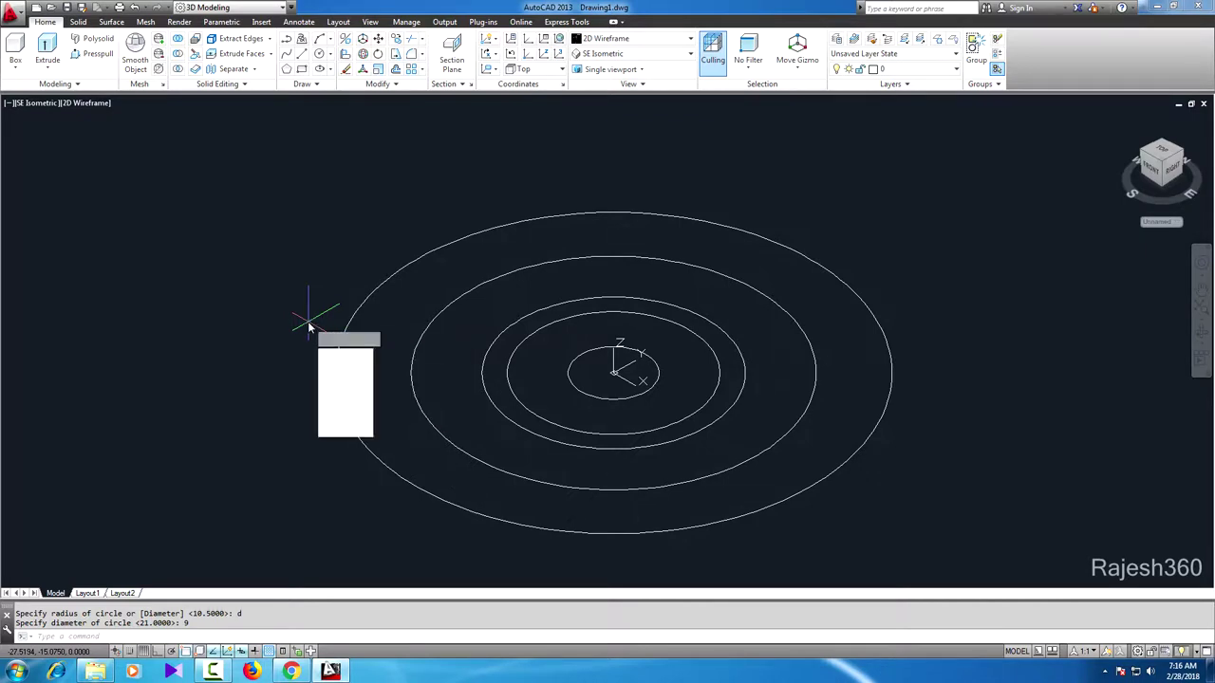
{"action": "left_click", "coordinate": [347, 392]}
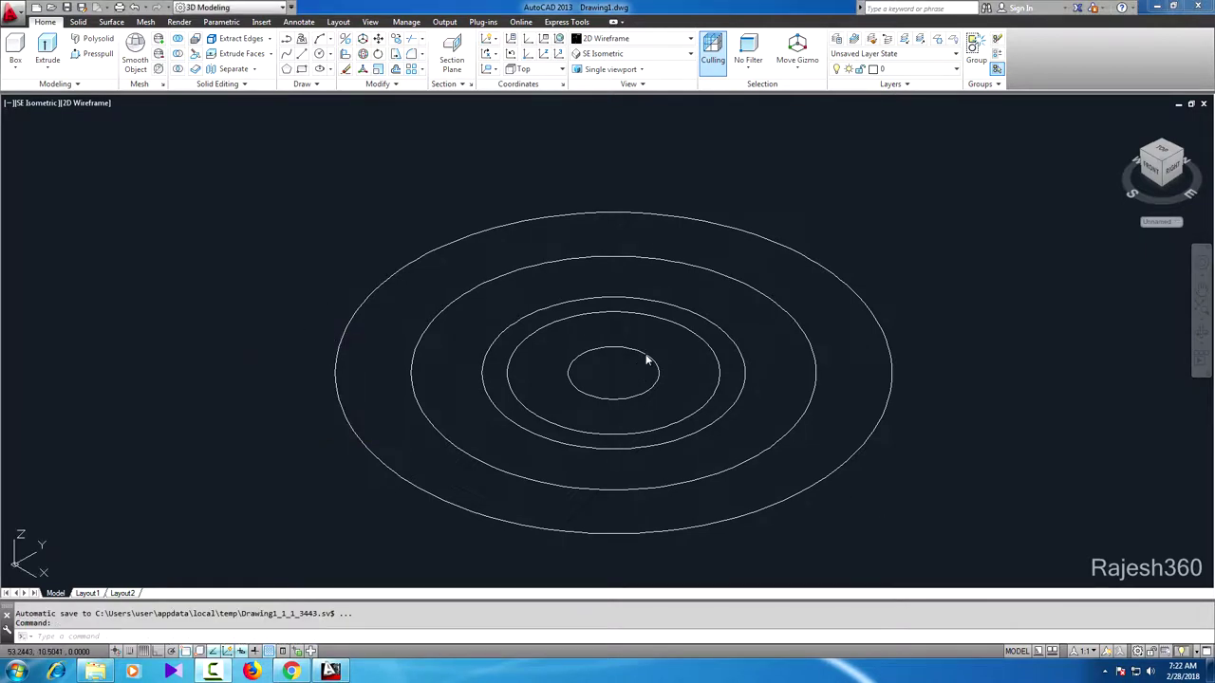
Step: With Ortho on, draw two 1-unit line segments starting on the smallest circle
{"action": "left_click", "coordinate": [302, 58]}
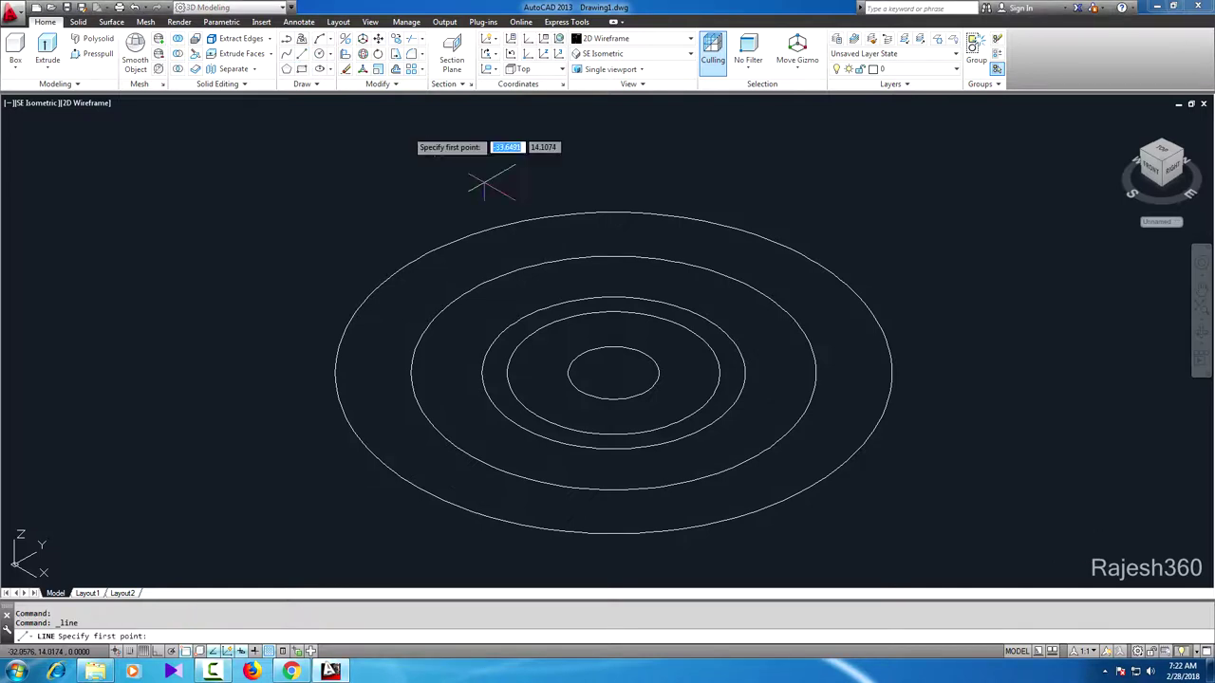
{"action": "scroll", "coordinate": [645, 356], "scroll_direction": "up", "scroll_amount": 4}
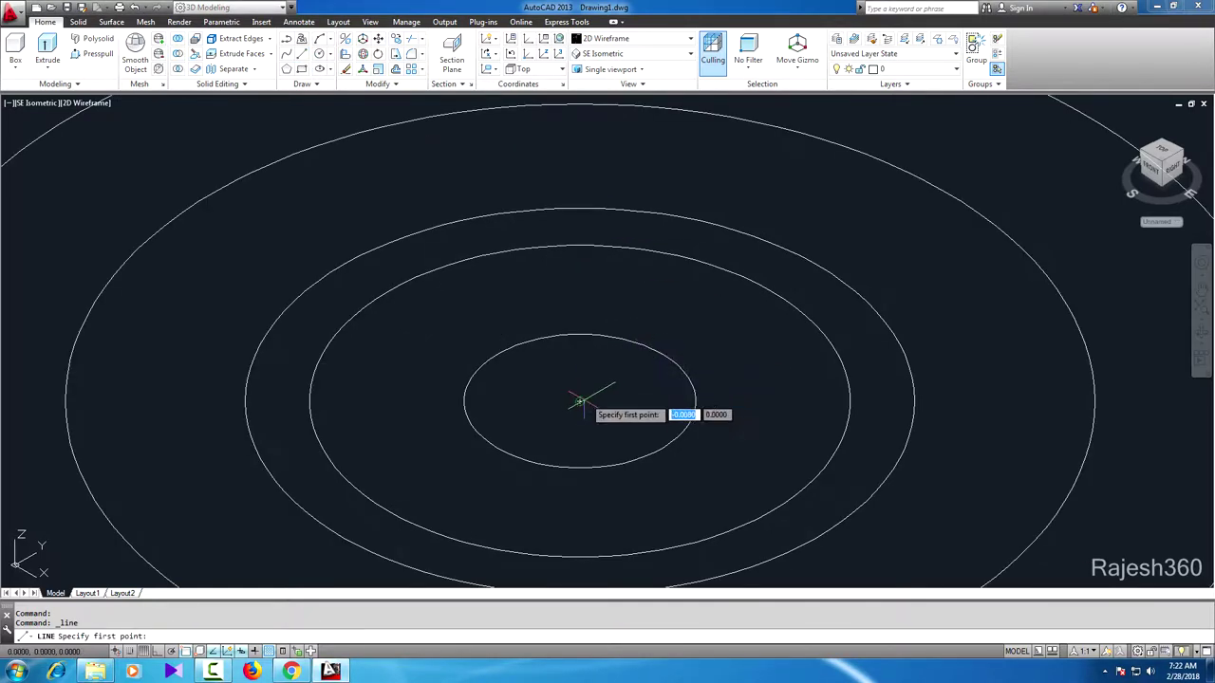
{"action": "left_click", "coordinate": [661, 354]}
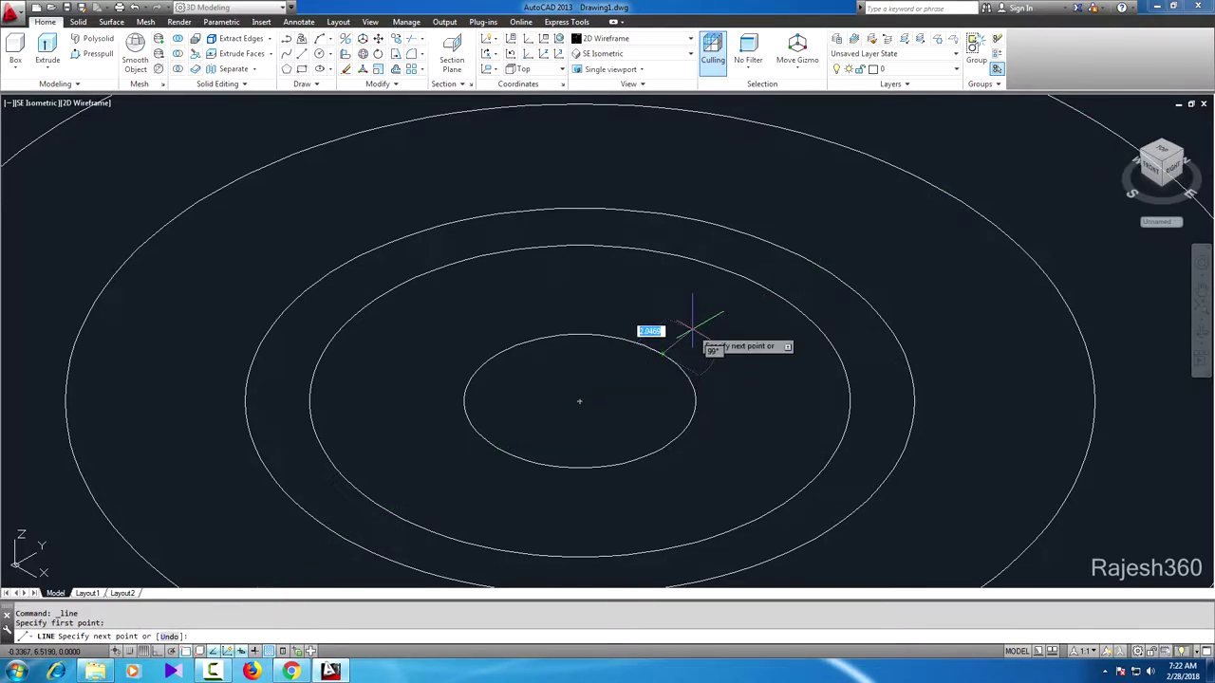
{"action": "key", "text": "Return"}
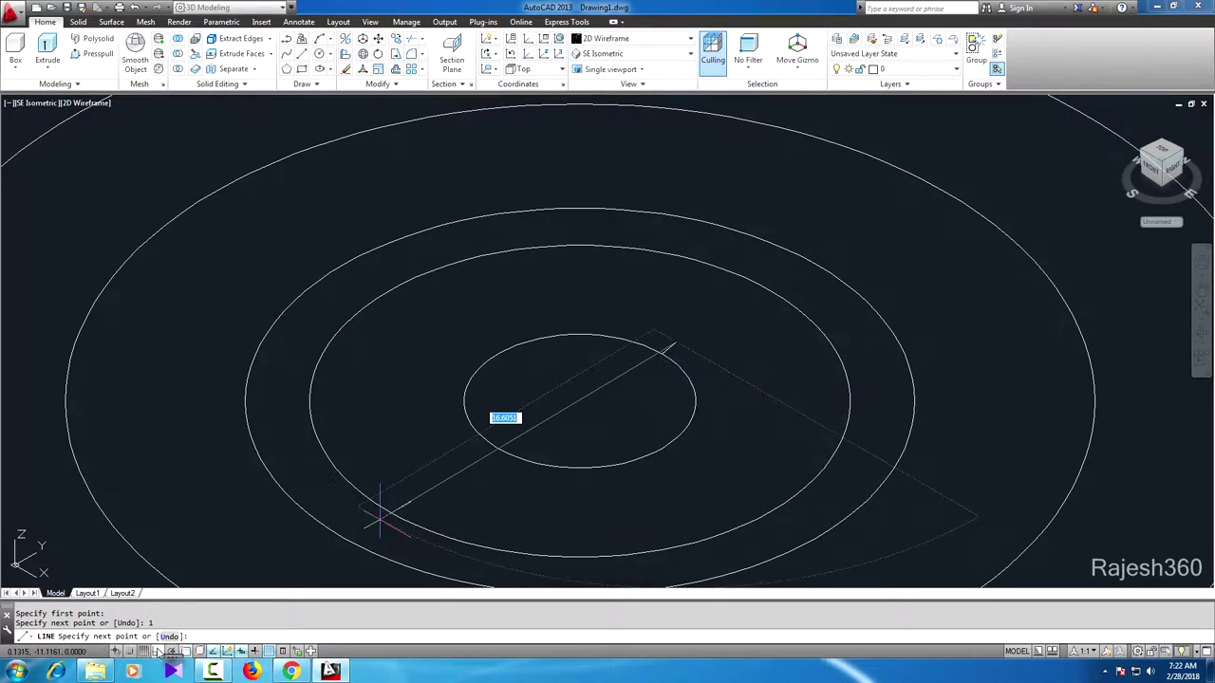
{"action": "key", "text": "F8"}
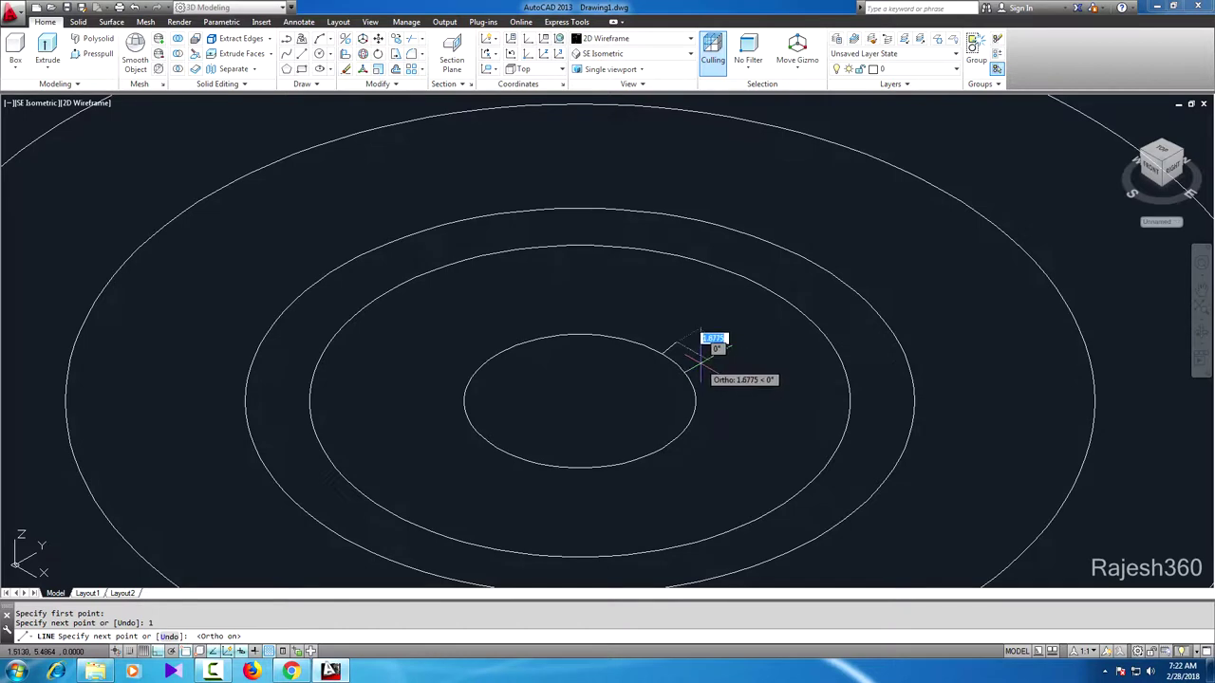
{"action": "type", "text": "1"}
{"action": "key", "text": "Return"}
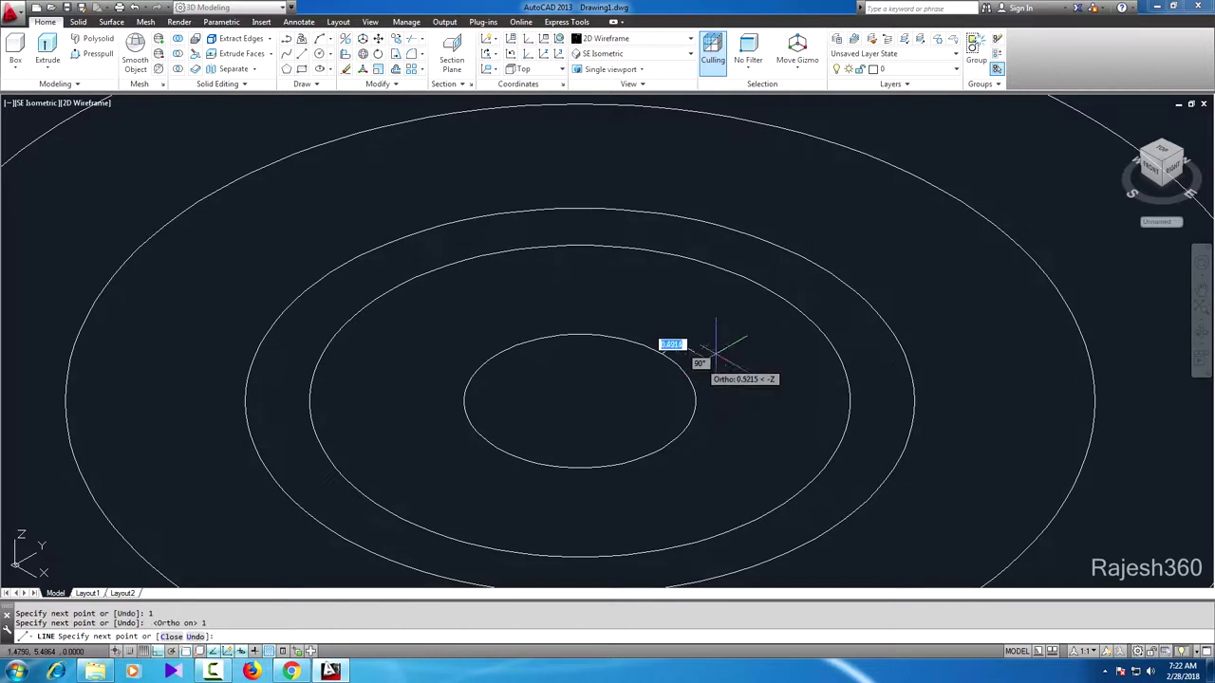
{"action": "key", "text": "Return"}
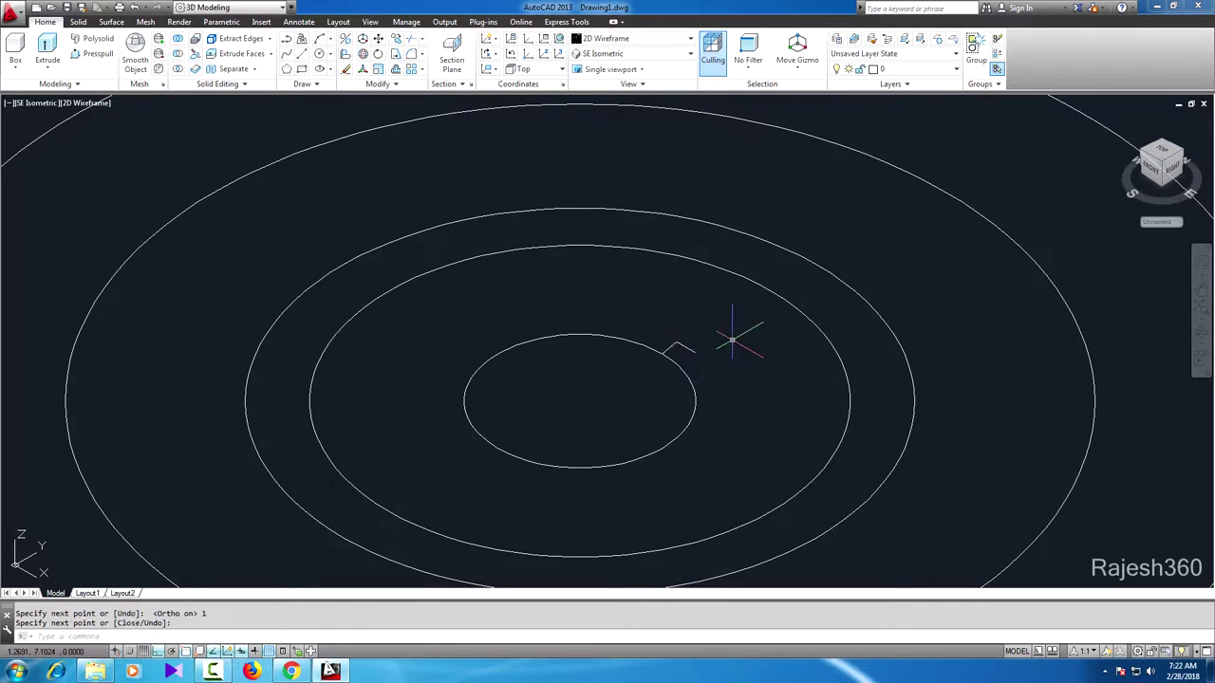
Step: Draw the remaining keyway outline lines with a 1-unit segment
{"action": "key", "text": "Return"}
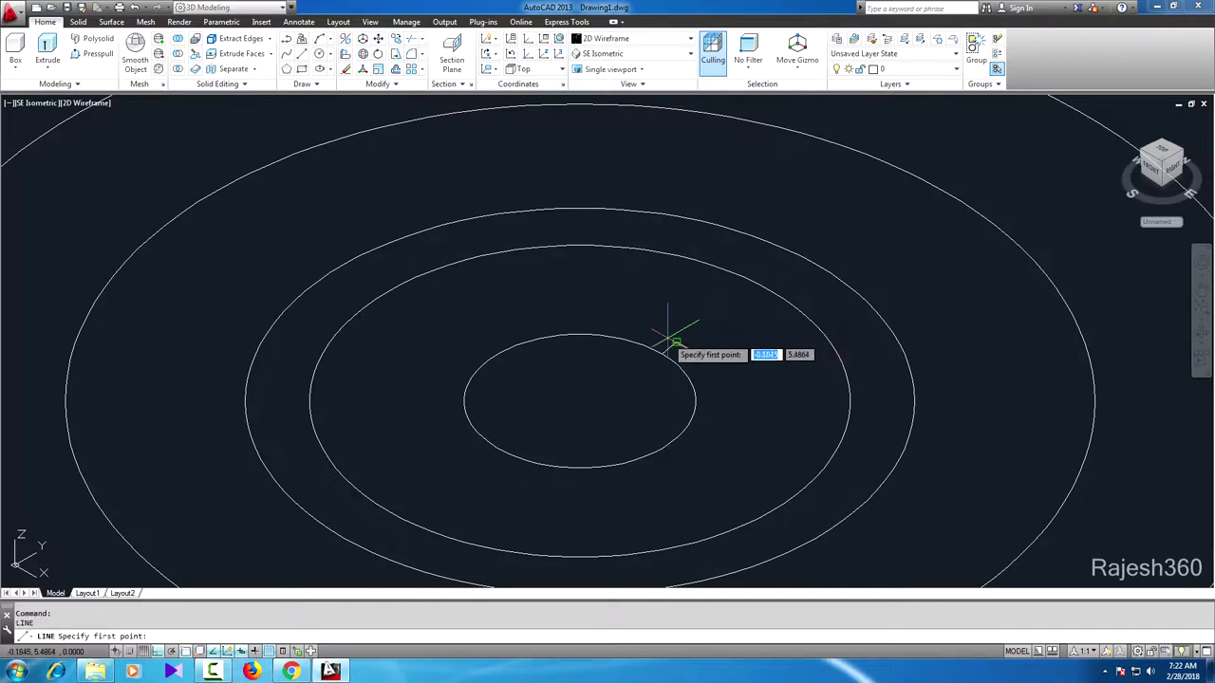
{"action": "left_click", "coordinate": [676, 342]}
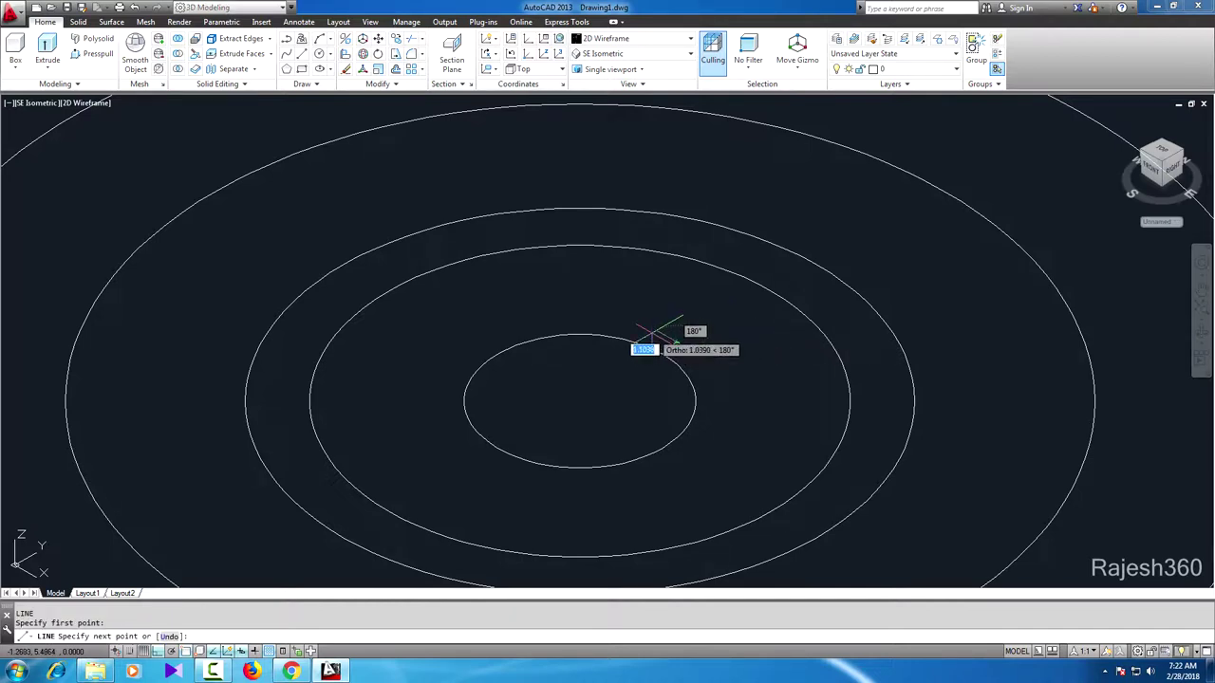
{"action": "type", "text": "1"}
{"action": "key", "text": "Return"}
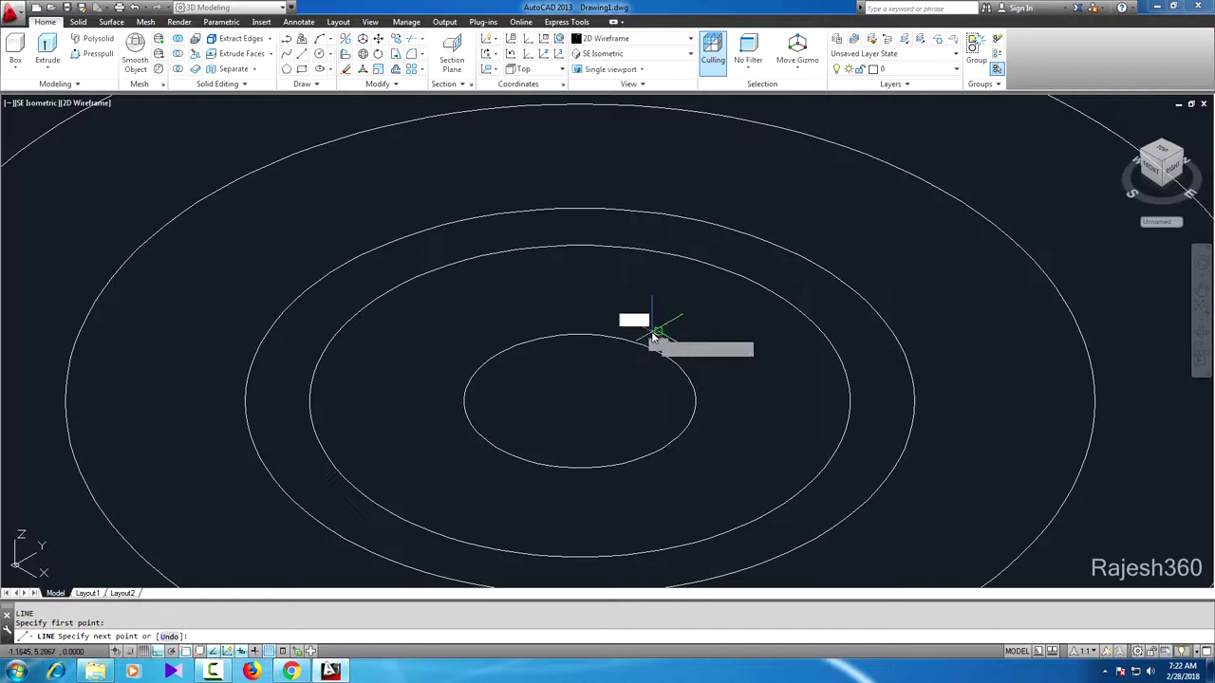
{"action": "left_click", "coordinate": [612, 360]}
{"action": "key", "text": "Return"}
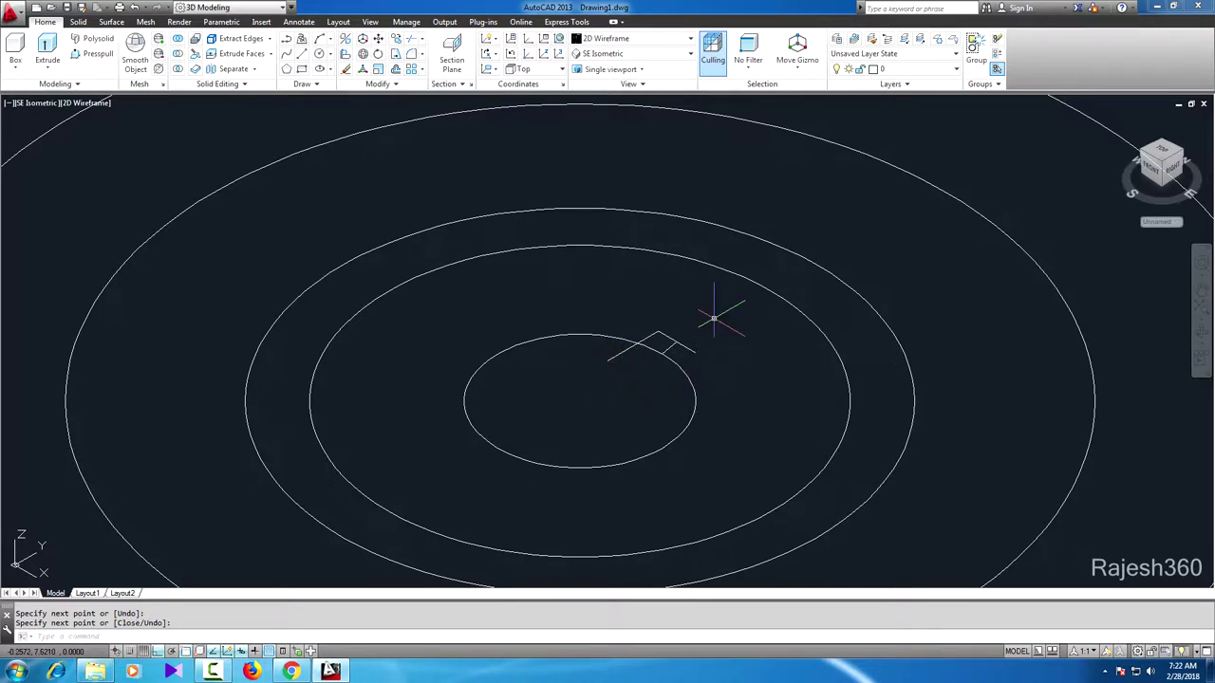
Step: Draw a guide line from the notch endpoint toward the circle centre
{"action": "key", "text": "Return"}
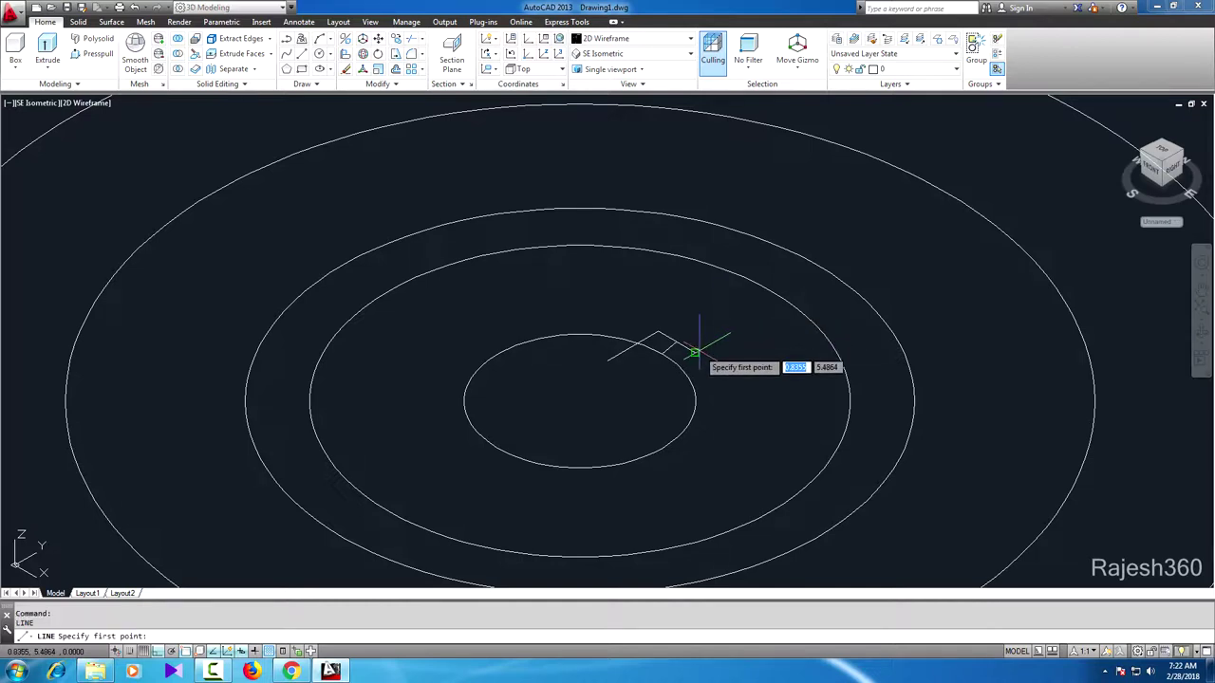
{"action": "left_click", "coordinate": [694, 353]}
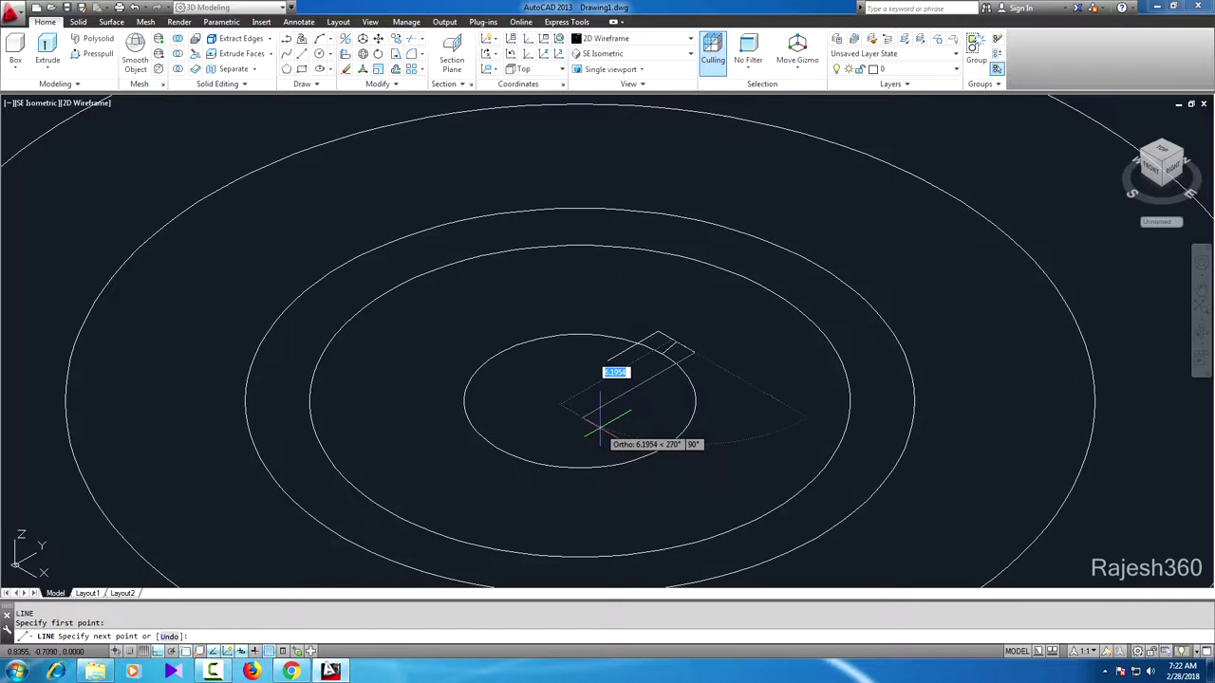
{"action": "left_click", "coordinate": [581, 403]}
{"action": "key", "text": "Return"}
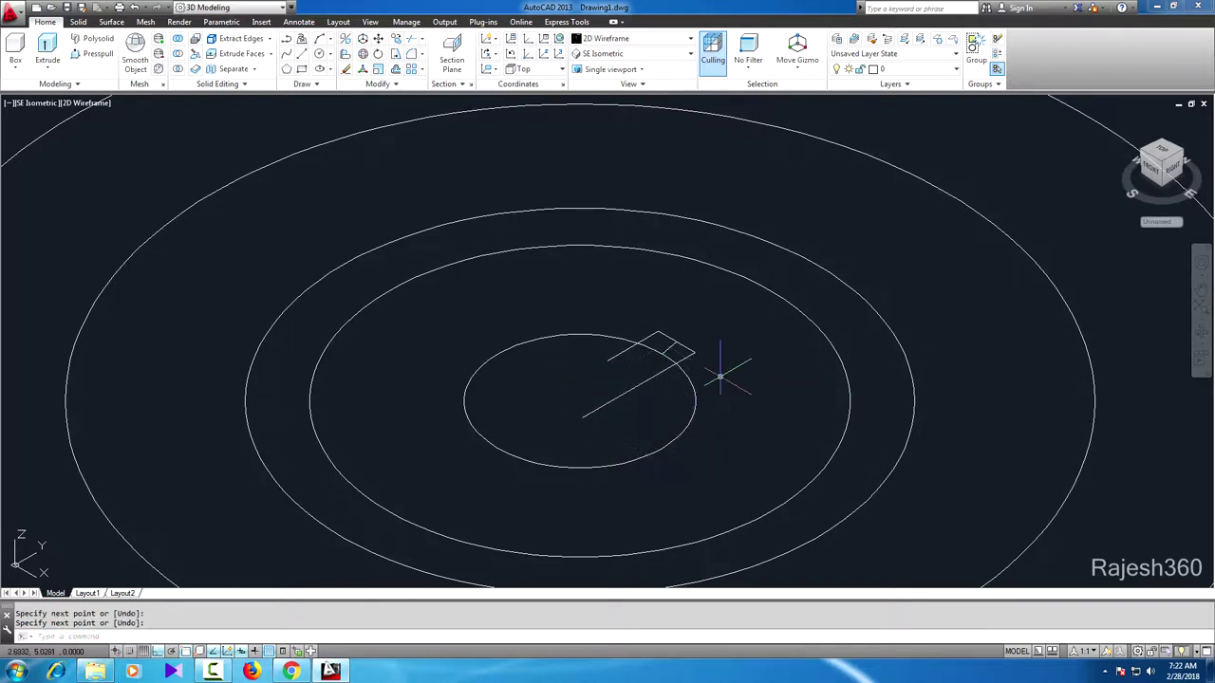
{"action": "scroll", "coordinate": [727, 370], "scroll_direction": "up", "scroll_amount": 2}
{"action": "scroll", "coordinate": [721, 365], "scroll_direction": "up", "scroll_amount": 2}
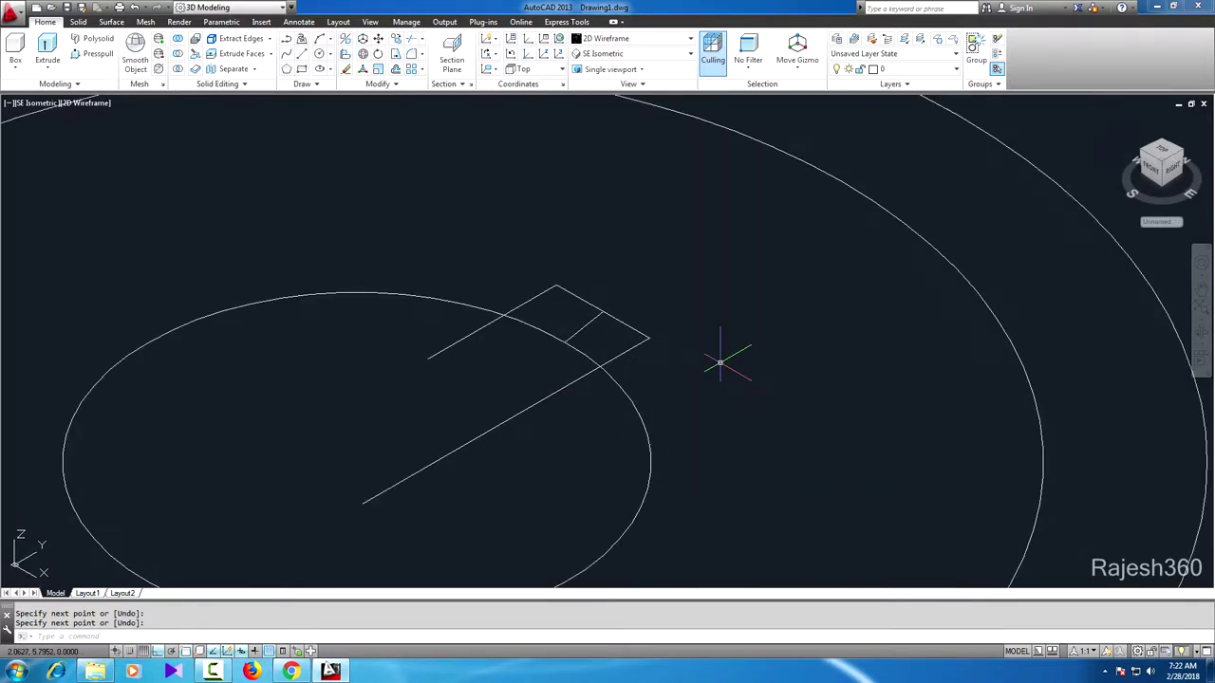
{"action": "scroll", "coordinate": [721, 363], "scroll_direction": "up", "scroll_amount": 2}
{"action": "scroll", "coordinate": [721, 364], "scroll_direction": "down", "scroll_amount": 3}
{"action": "scroll", "coordinate": [719, 359], "scroll_direction": "down", "scroll_amount": 2}
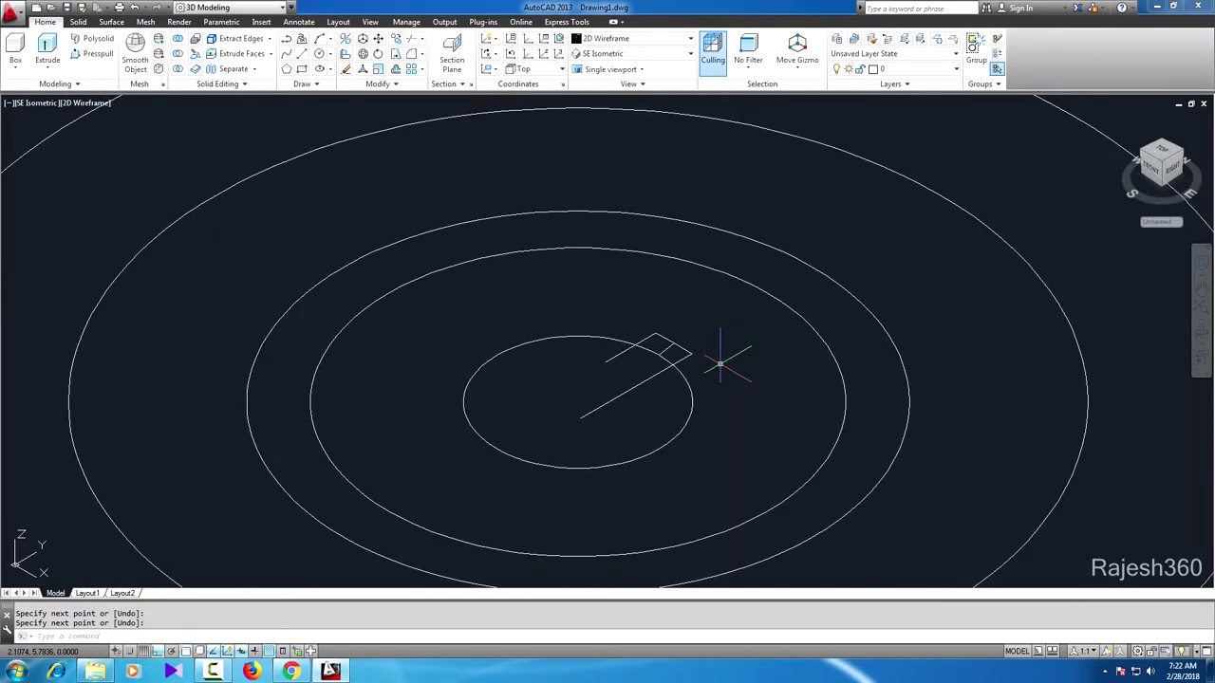
{"action": "scroll", "coordinate": [720, 356], "scroll_direction": "down", "scroll_amount": 1}
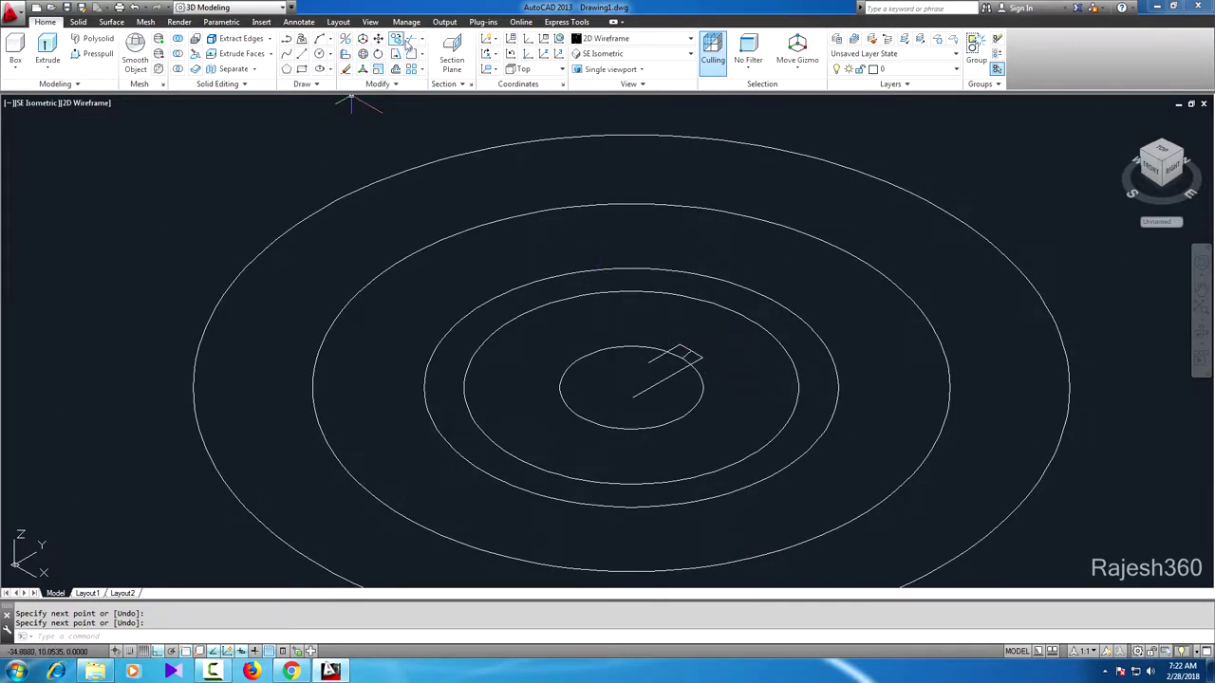
Step: Trim the guide line, diagonal line and inner arc under the keyway notch
{"action": "left_click", "coordinate": [377, 69]}
{"action": "key", "text": "Return"}
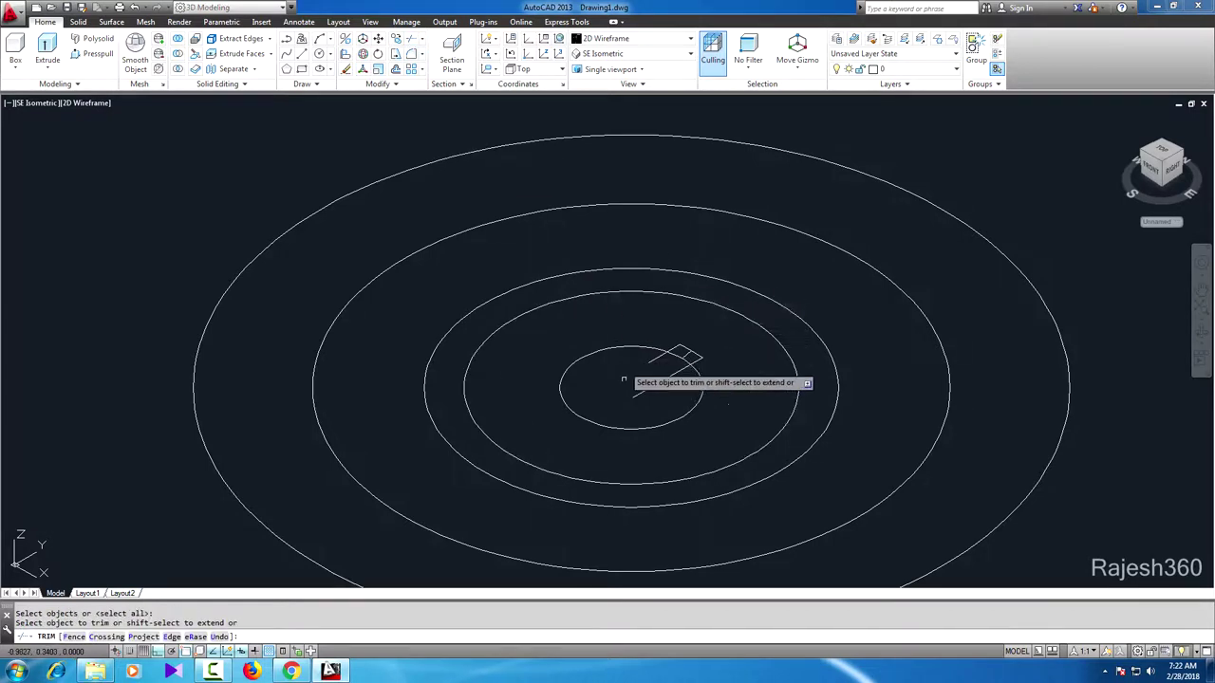
{"action": "scroll", "coordinate": [626, 387], "scroll_direction": "up", "scroll_amount": 4}
{"action": "left_click", "coordinate": [699, 314]}
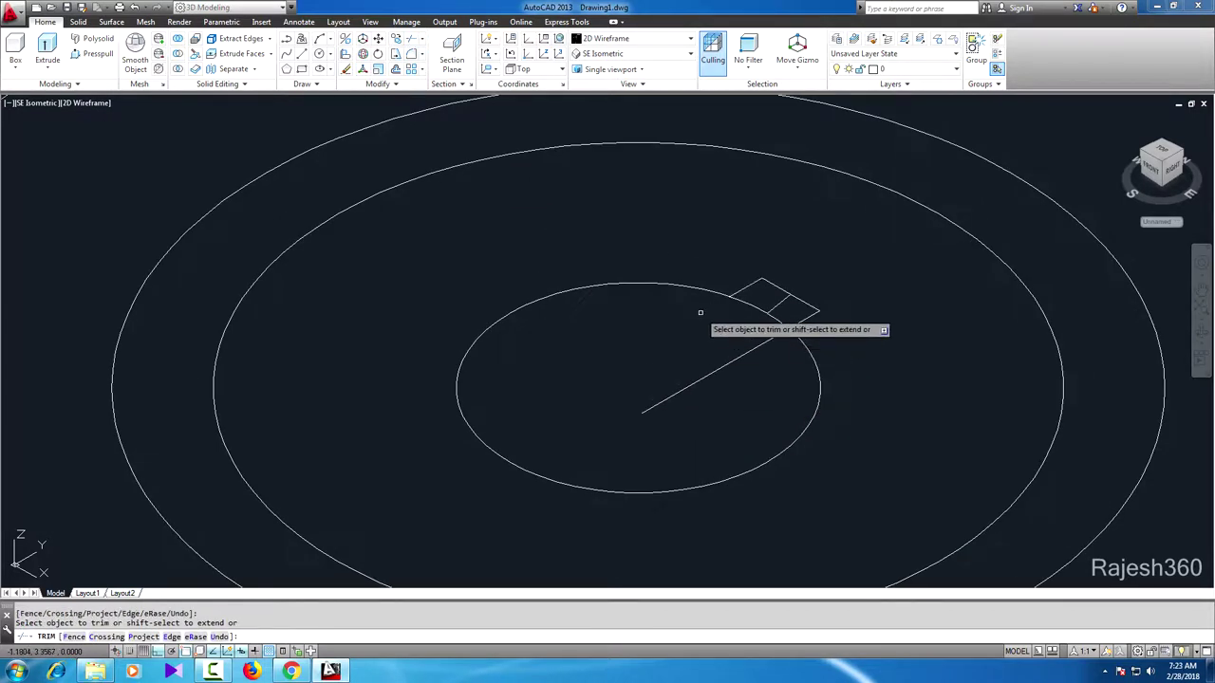
{"action": "left_click", "coordinate": [747, 350]}
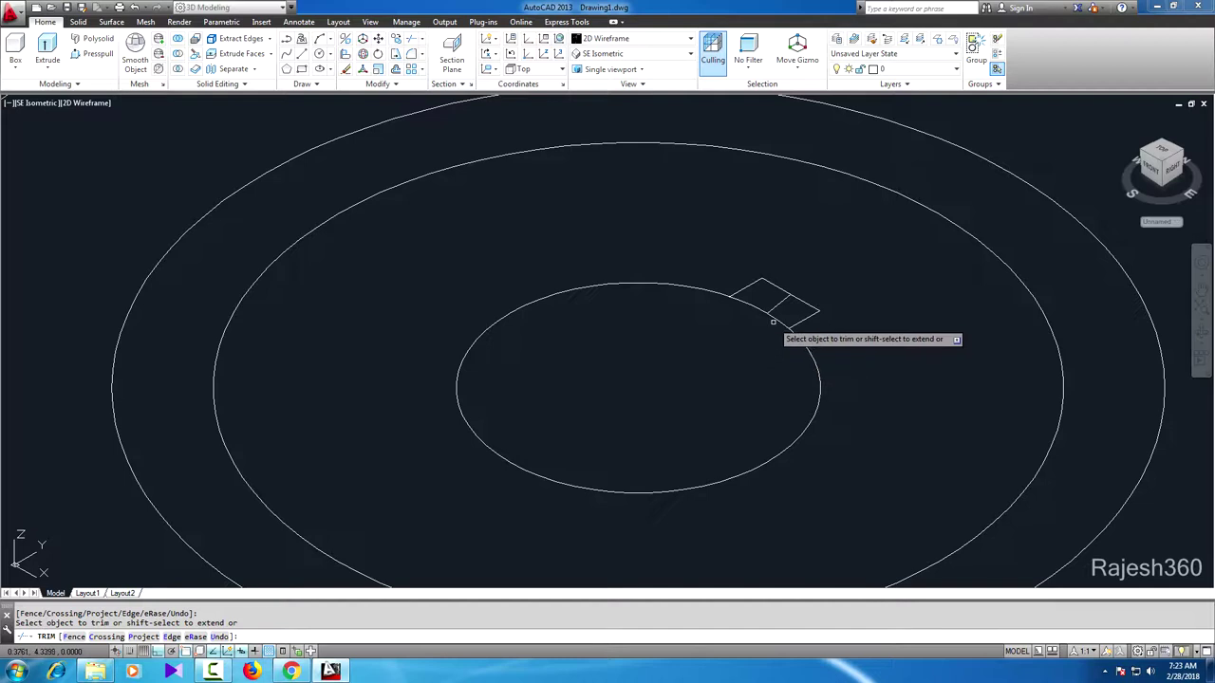
{"action": "left_click", "coordinate": [751, 316]}
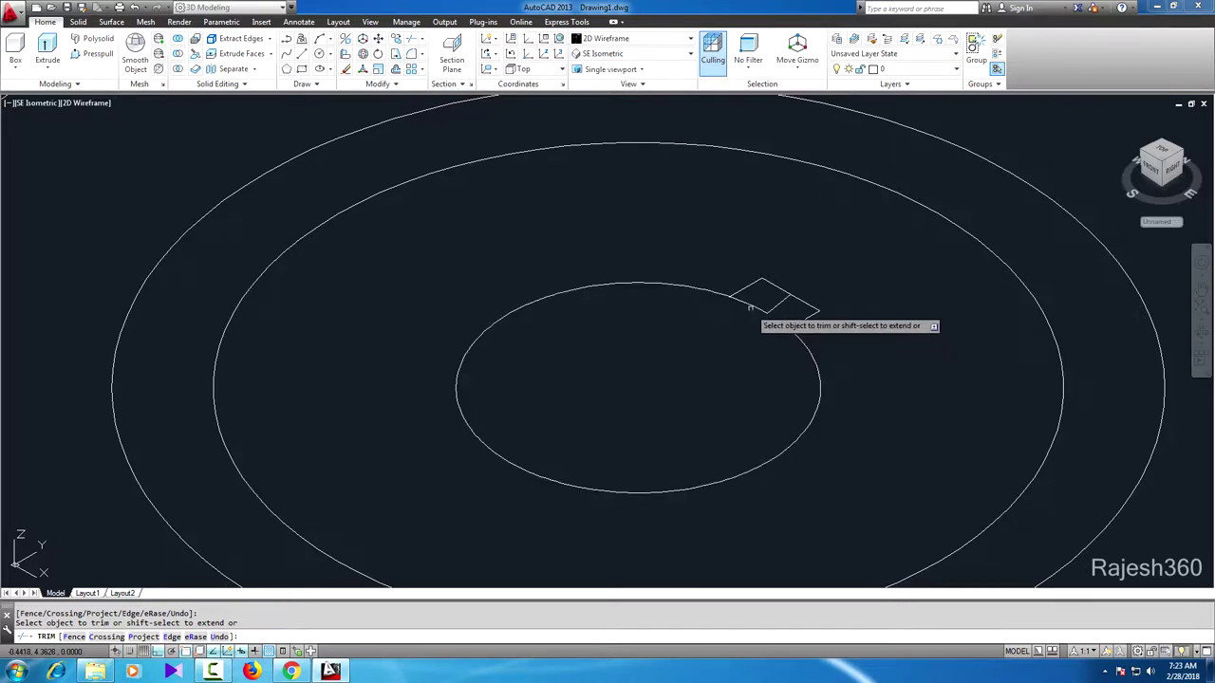
{"action": "left_click", "coordinate": [751, 316]}
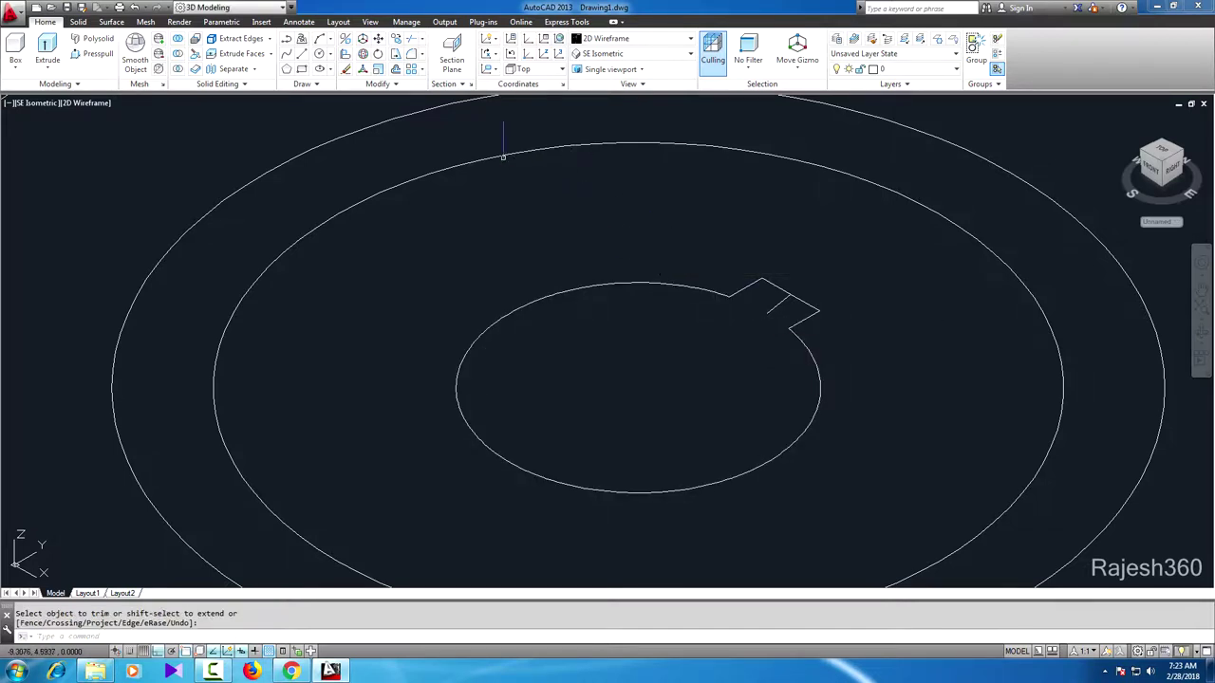
Step: Erase the leftover edge inside the notch
{"action": "left_click", "coordinate": [345, 71]}
{"action": "left_click", "coordinate": [776, 308]}
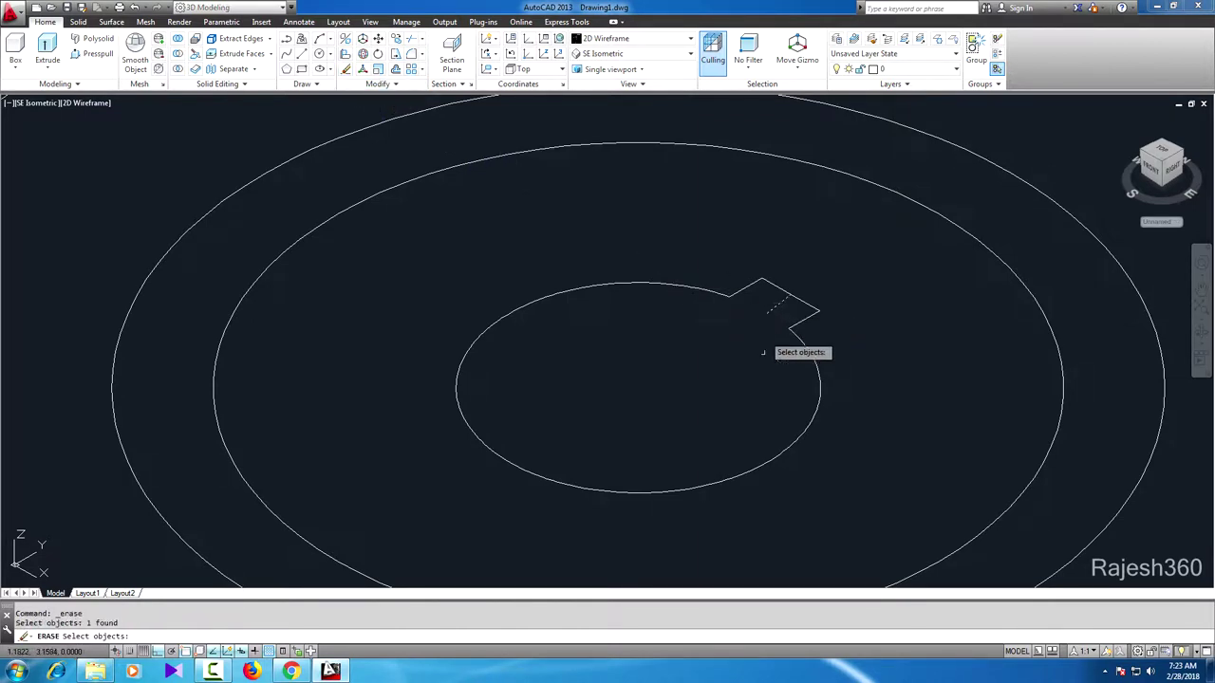
{"action": "key", "text": "Return"}
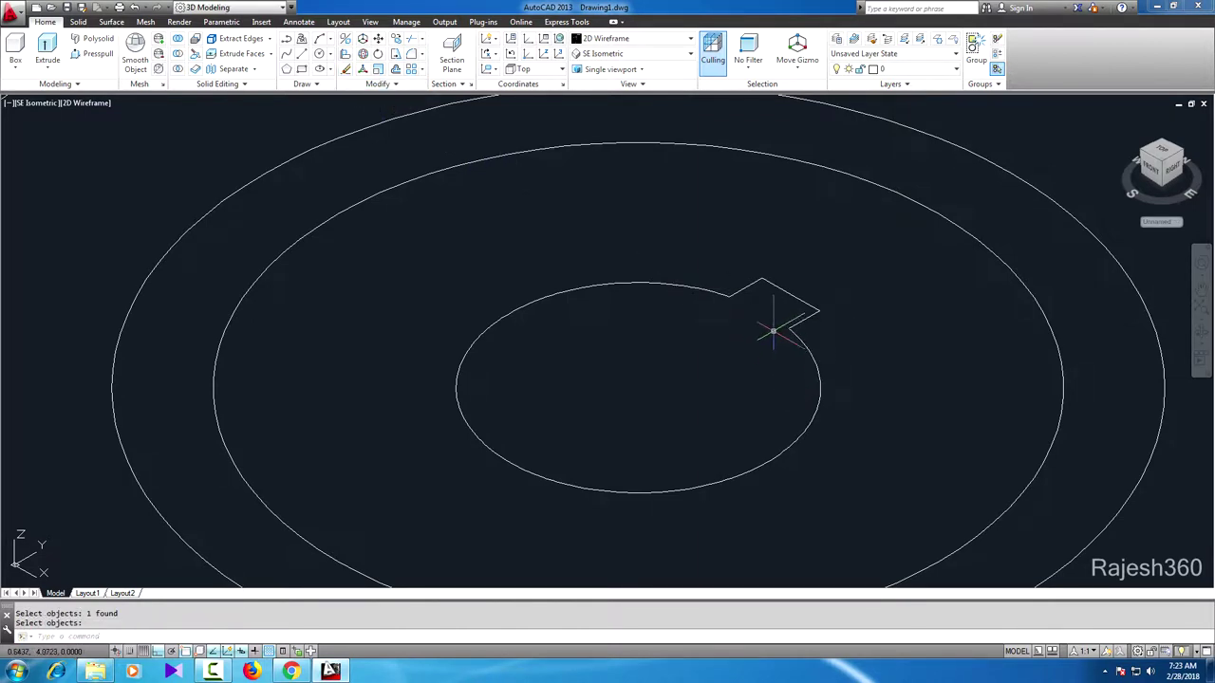
{"action": "left_click", "coordinate": [378, 87]}
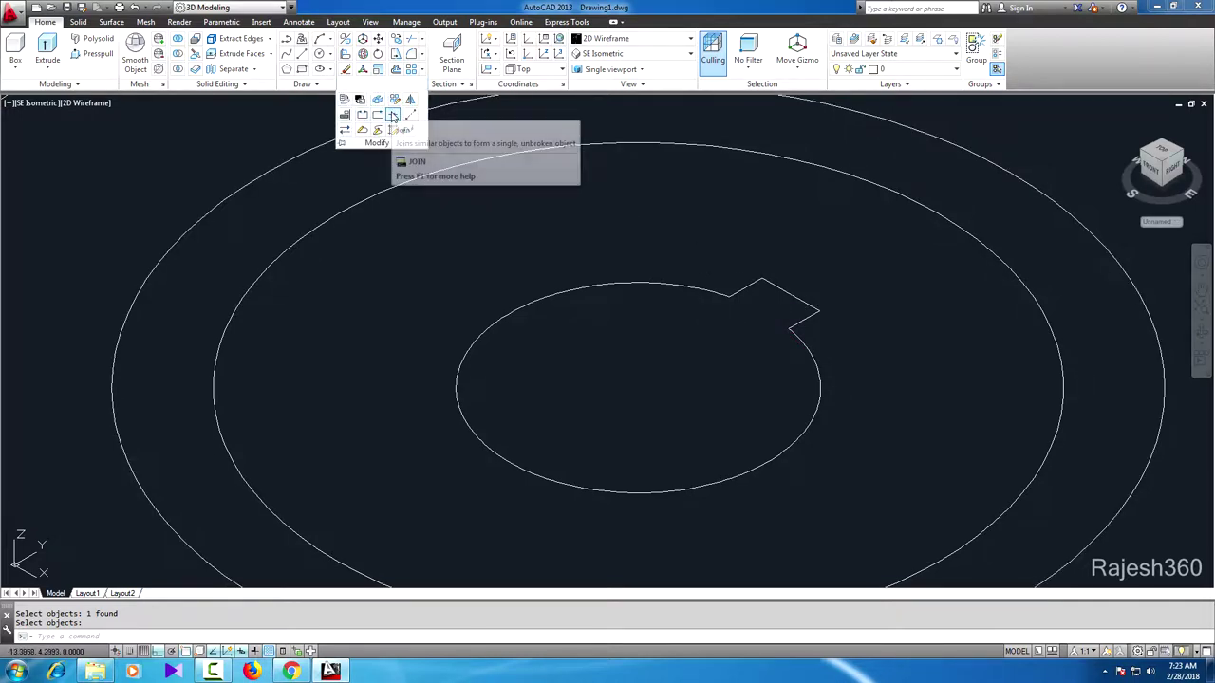
Step: JOIN the inner circle arc and three notch edges into one polyline
{"action": "left_click", "coordinate": [392, 115]}
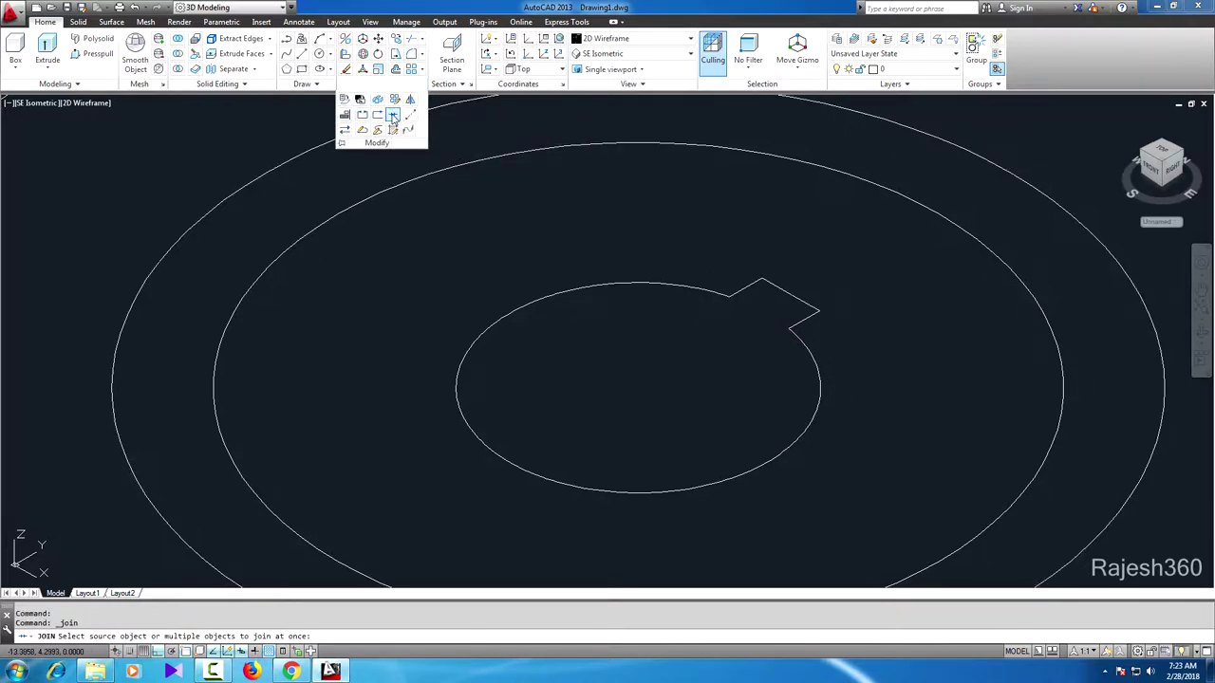
{"action": "left_click", "coordinate": [555, 296]}
{"action": "left_click", "coordinate": [750, 286]}
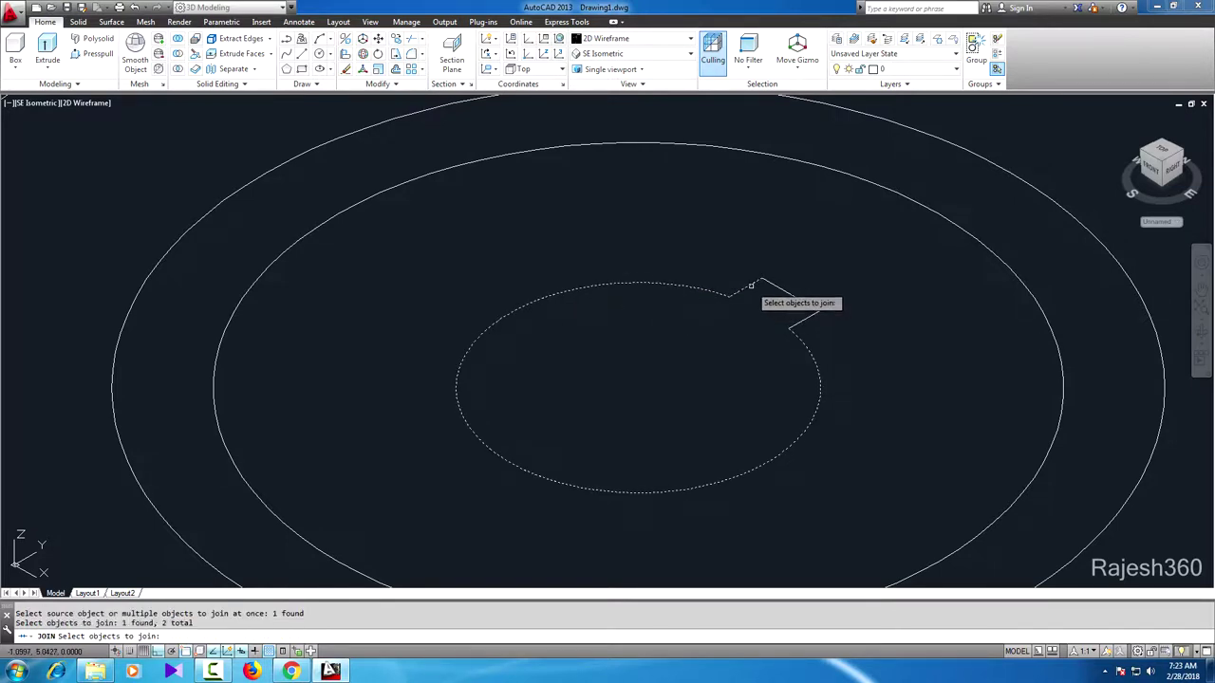
{"action": "left_click", "coordinate": [773, 286]}
{"action": "left_click", "coordinate": [813, 311]}
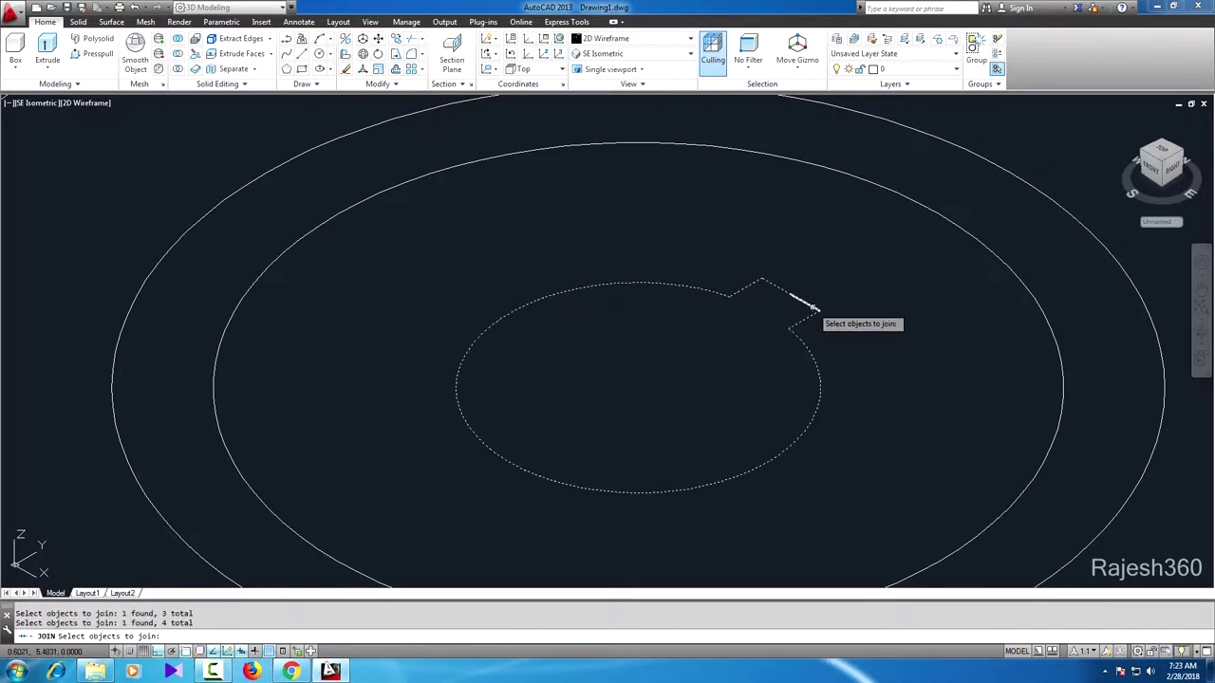
{"action": "key", "text": "Return"}
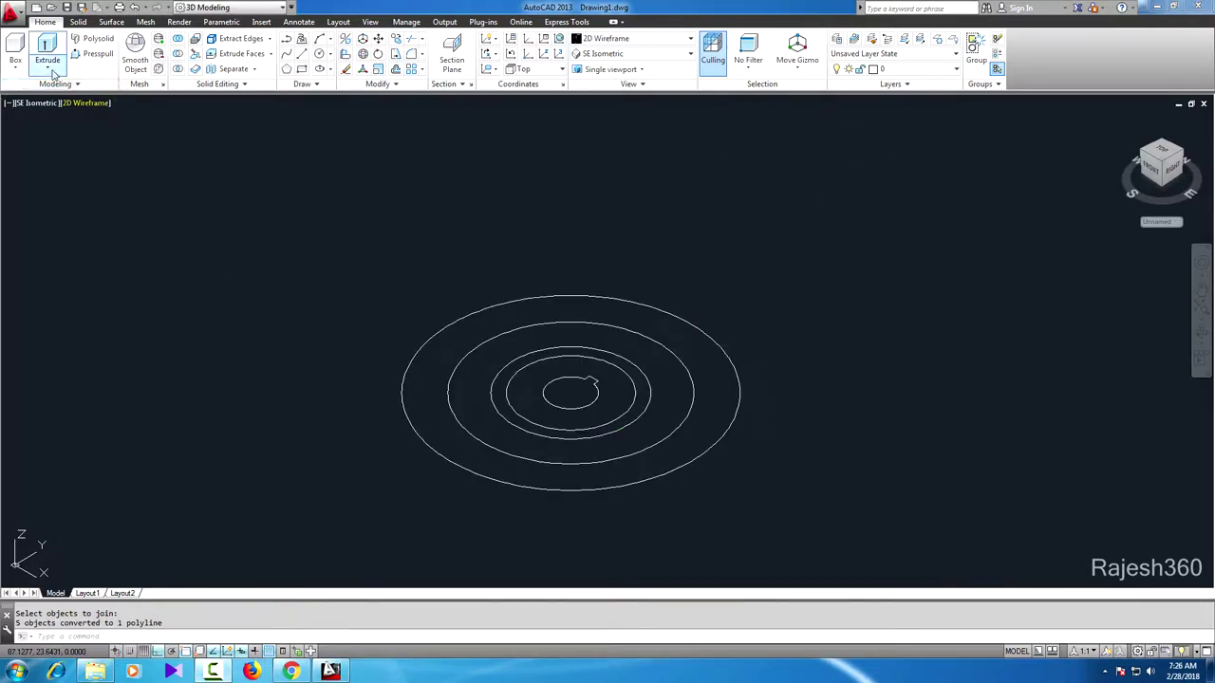
Step: Extrude the outer circle to a height of 8
{"action": "left_click", "coordinate": [52, 71]}
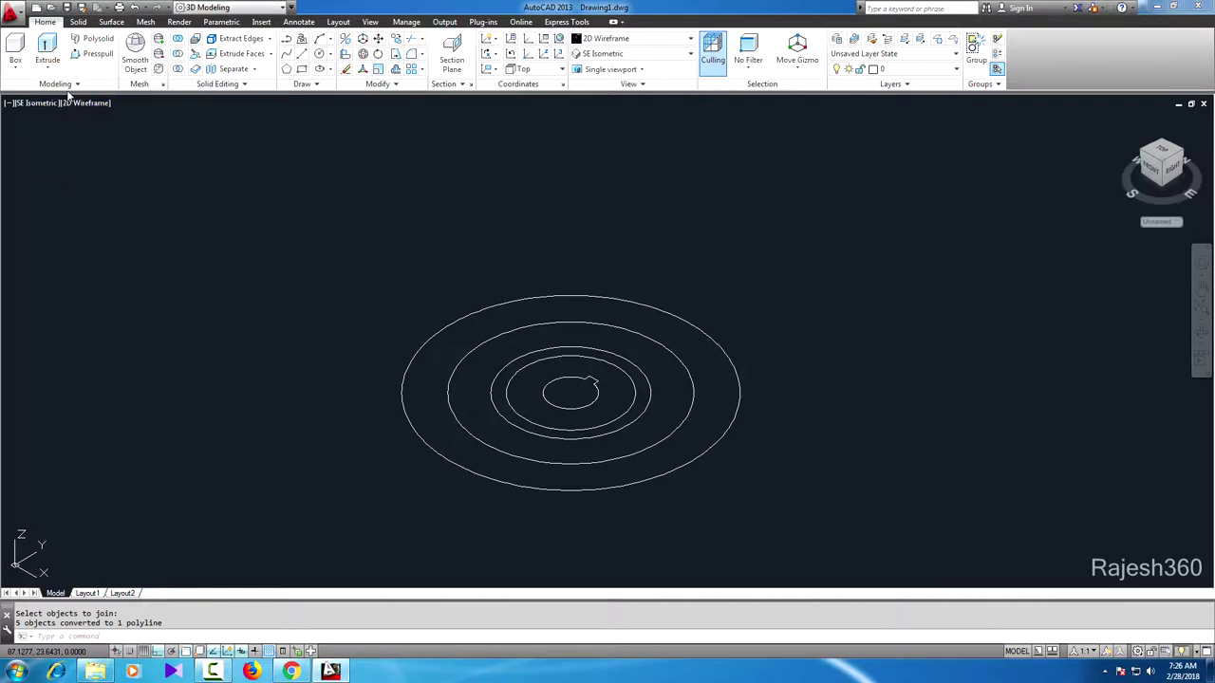
{"action": "left_click", "coordinate": [407, 433]}
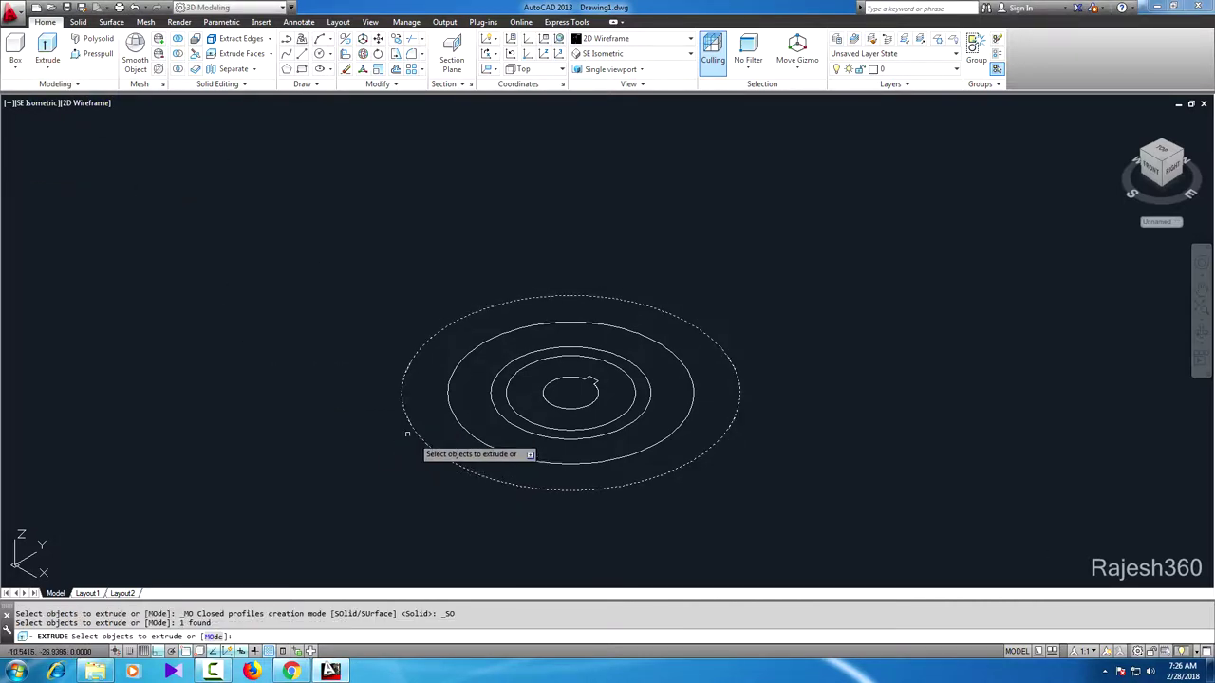
{"action": "key", "text": "Return"}
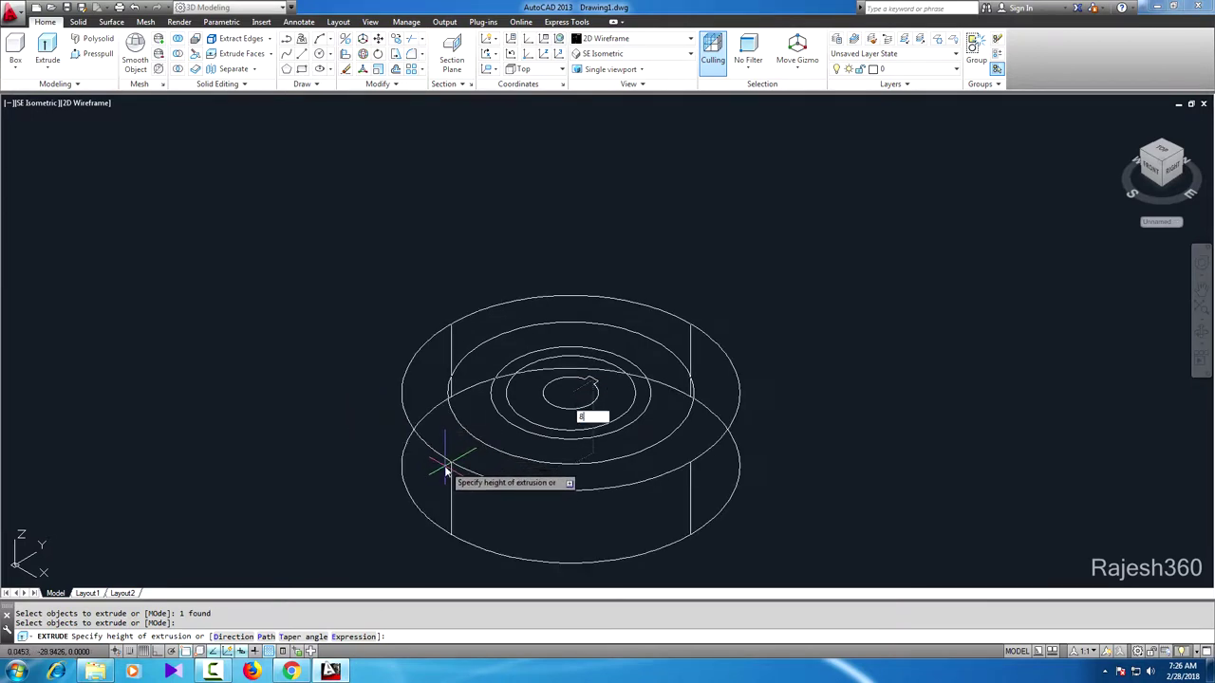
{"action": "key", "text": "Return"}
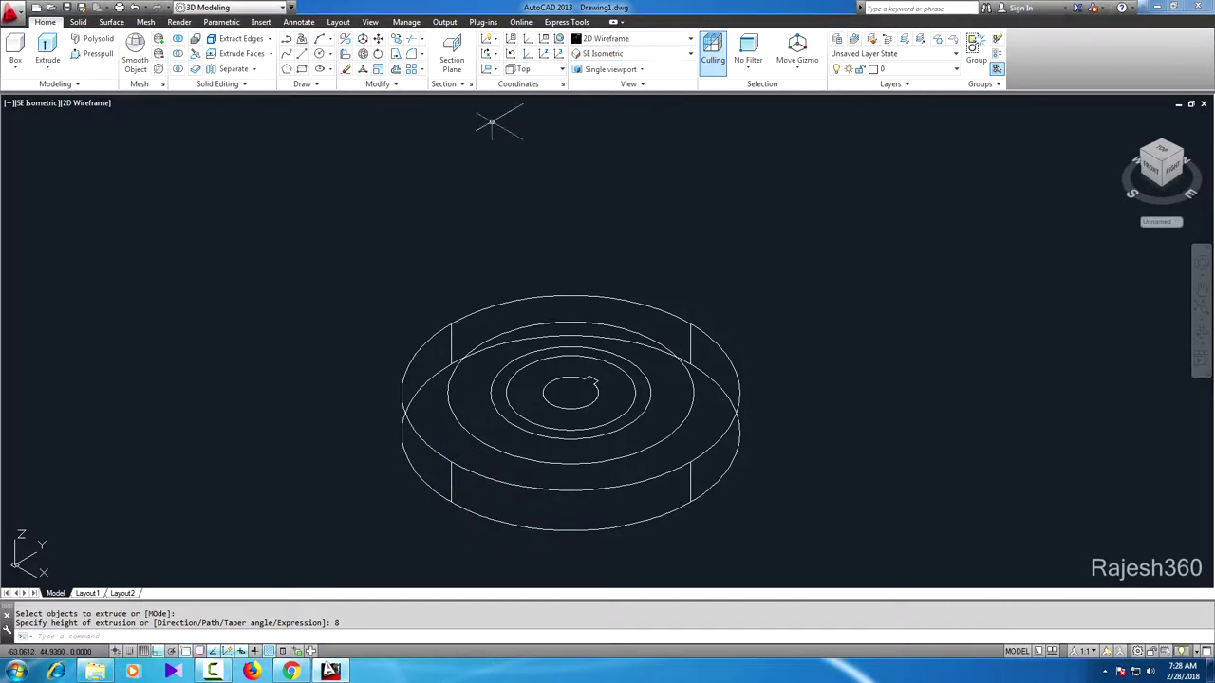
Step: Set the visual style to Shades of Gray
{"action": "left_click", "coordinate": [636, 43]}
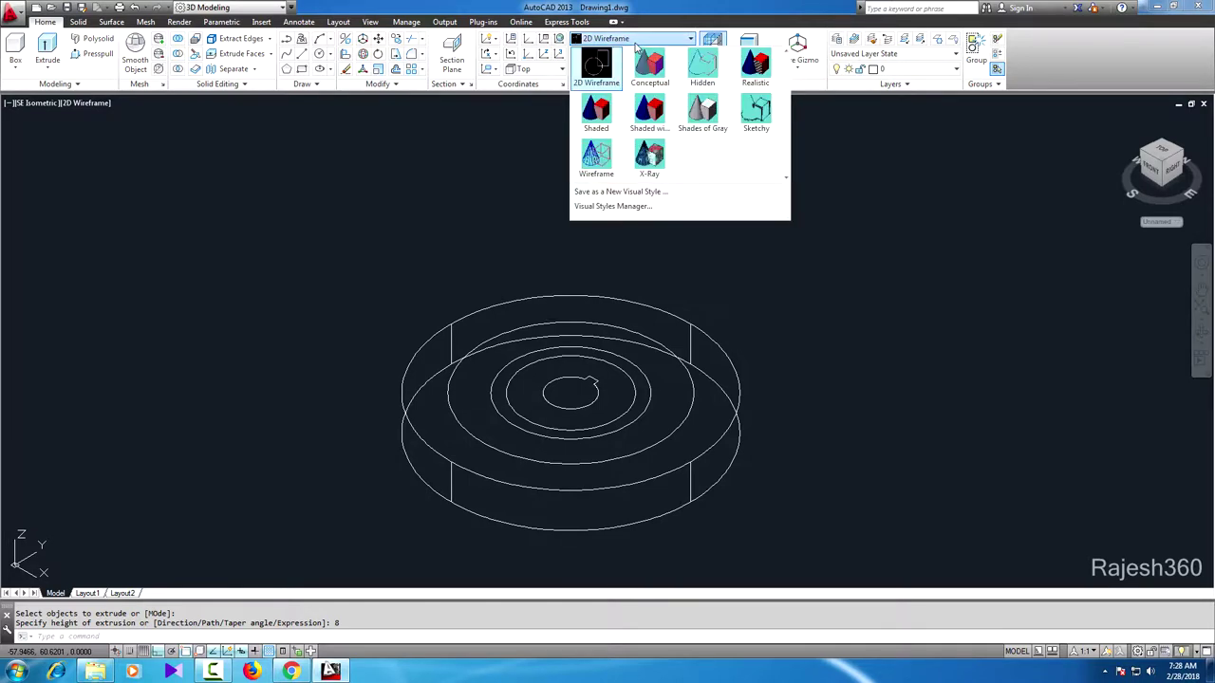
{"action": "left_click", "coordinate": [693, 114]}
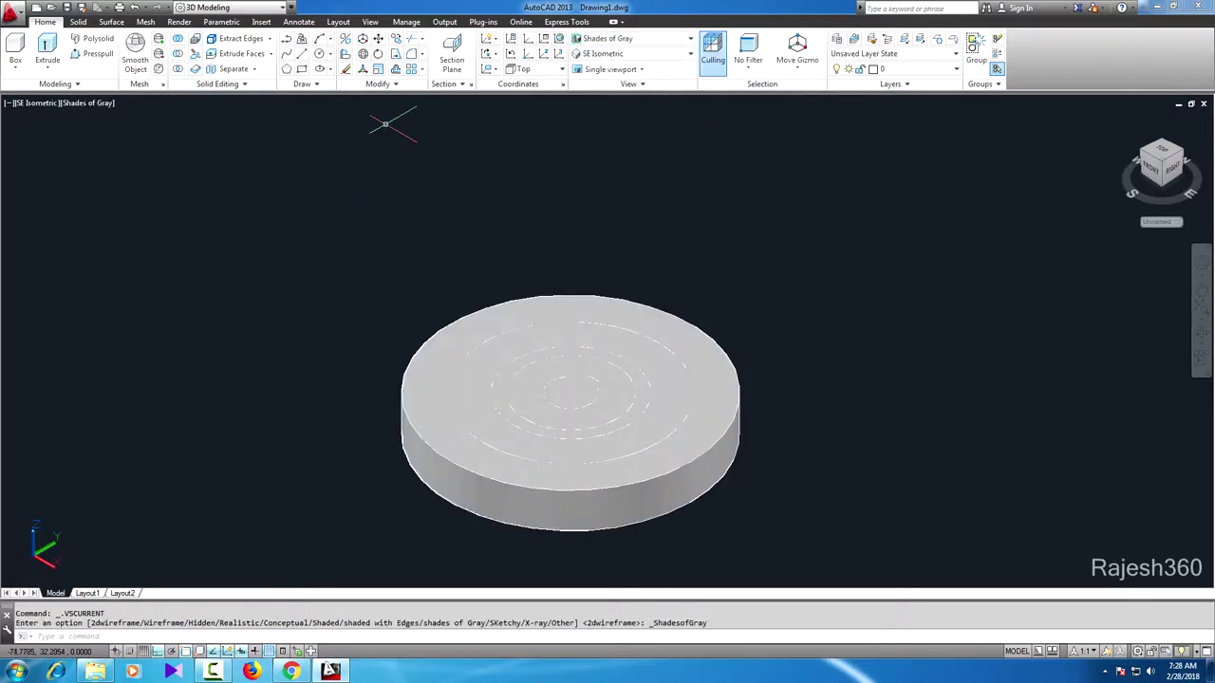
{"action": "left_click", "coordinate": [424, 57]}
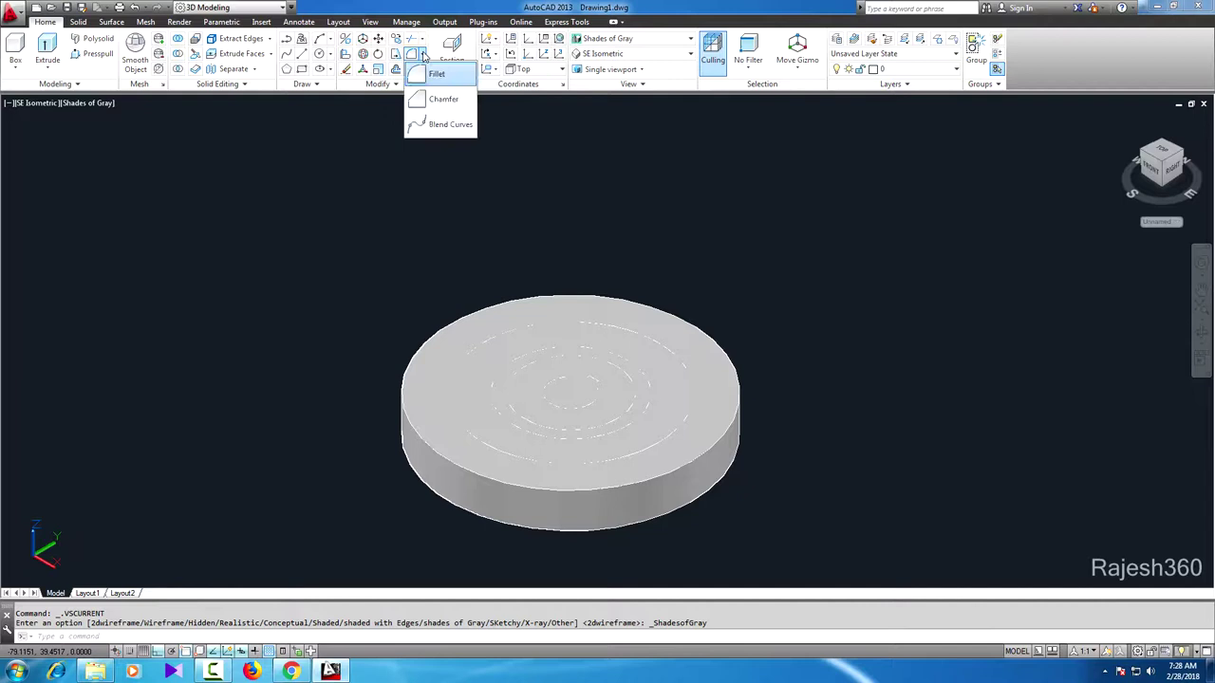
Step: Start CHAMFER on the disc edge with both distances set to 4
{"action": "left_click", "coordinate": [451, 99]}
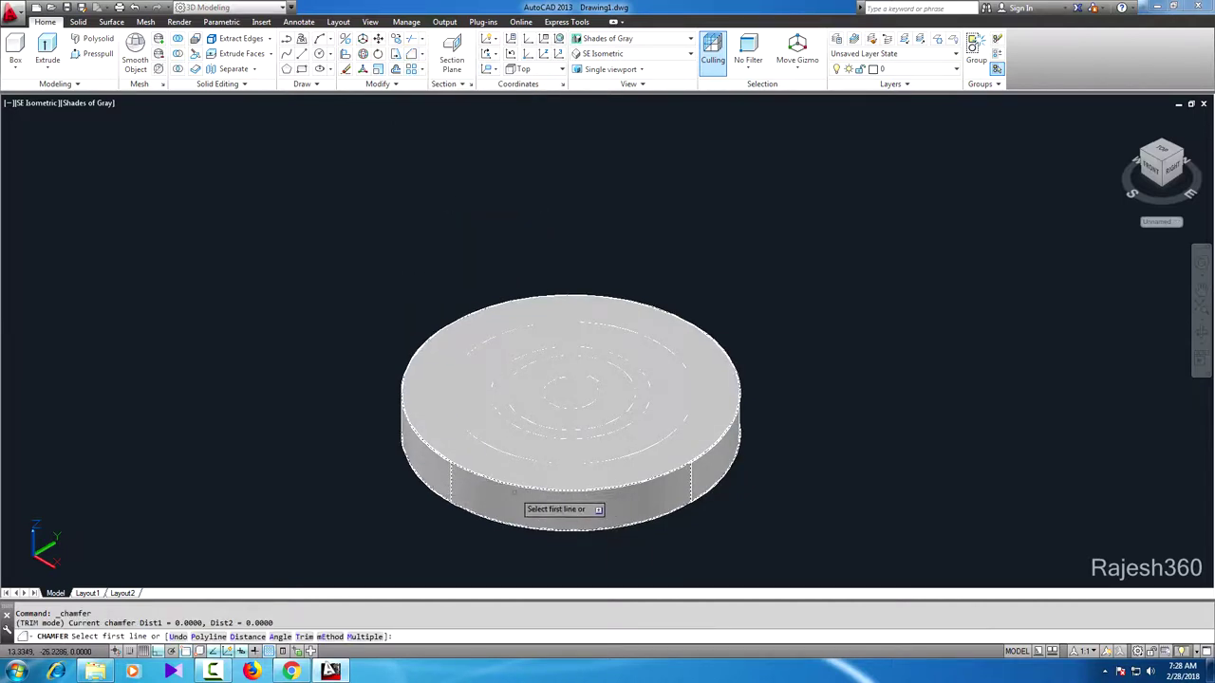
{"action": "left_click", "coordinate": [518, 487]}
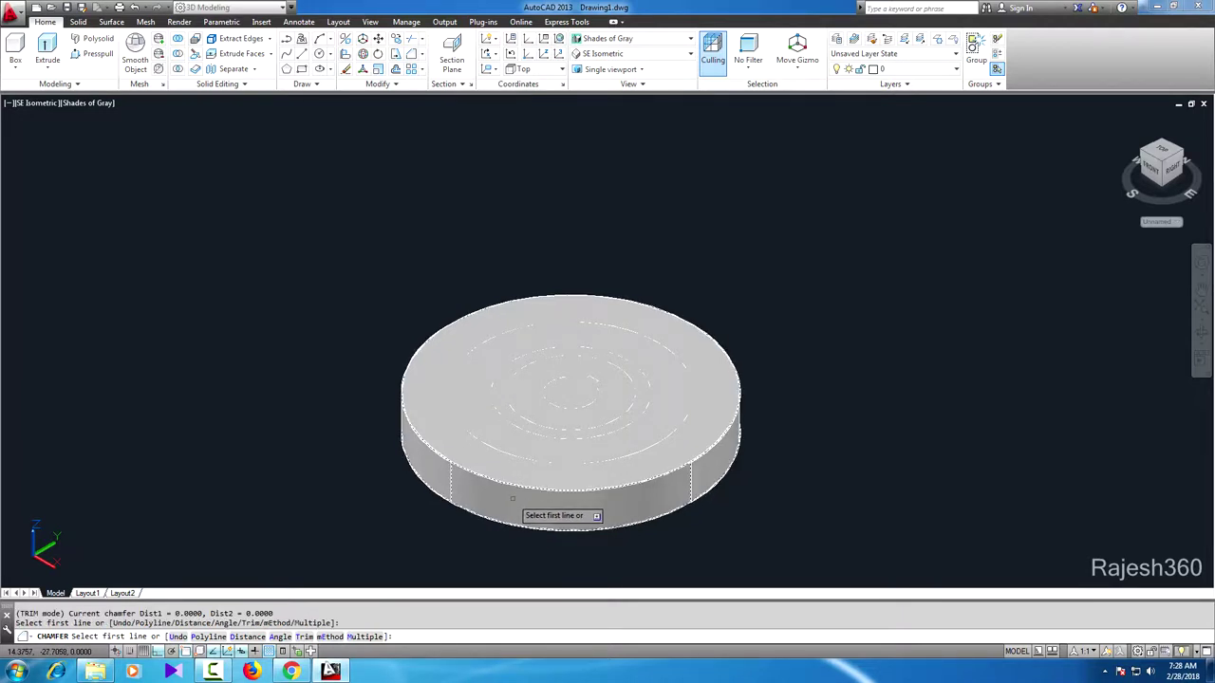
{"action": "left_click", "coordinate": [512, 498]}
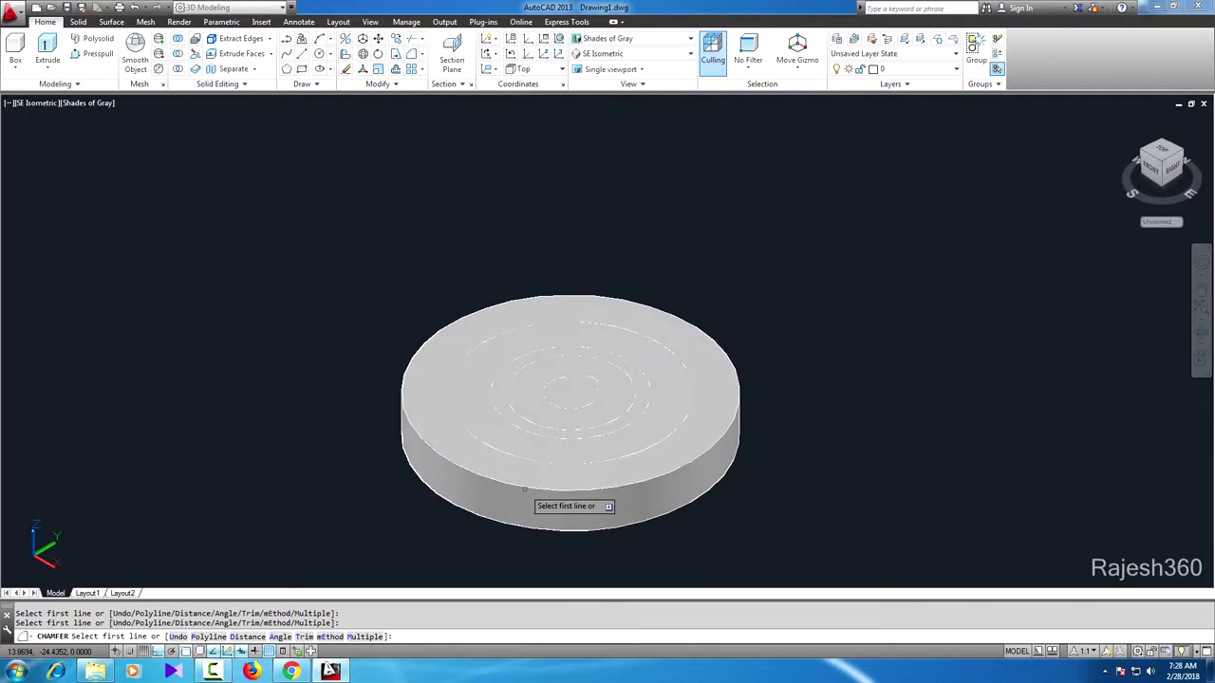
{"action": "left_click", "coordinate": [248, 637]}
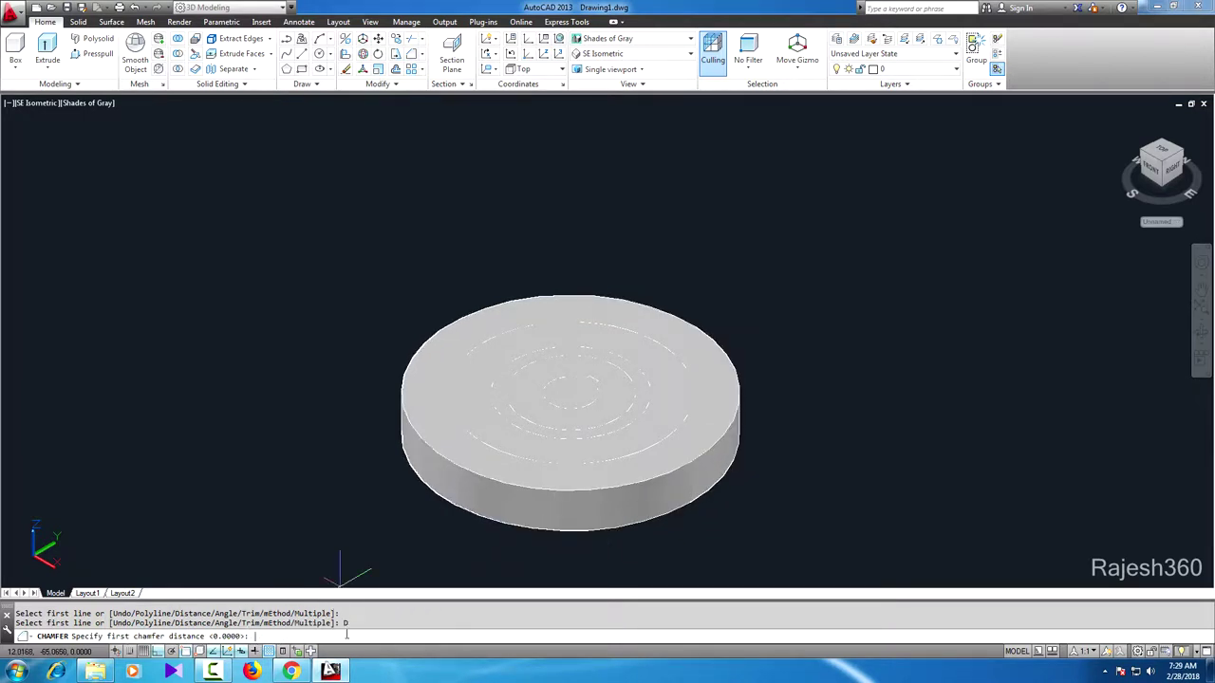
{"action": "type", "text": "4"}
{"action": "key", "text": "Return"}
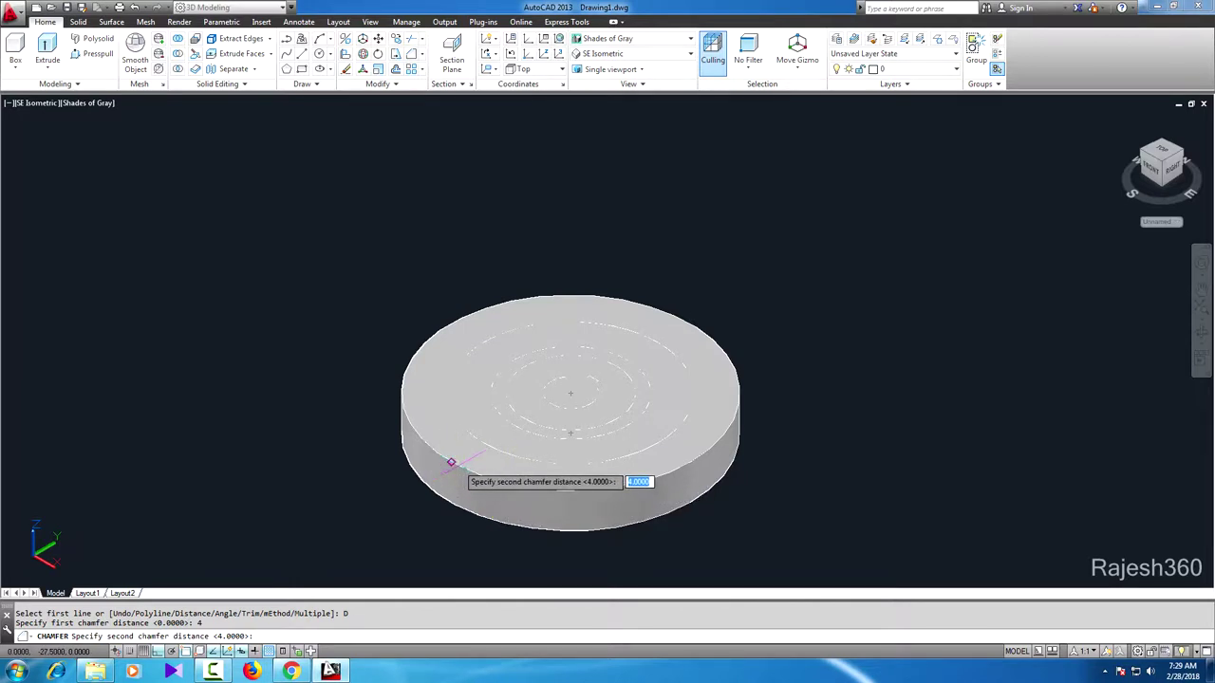
{"action": "key", "text": "Return"}
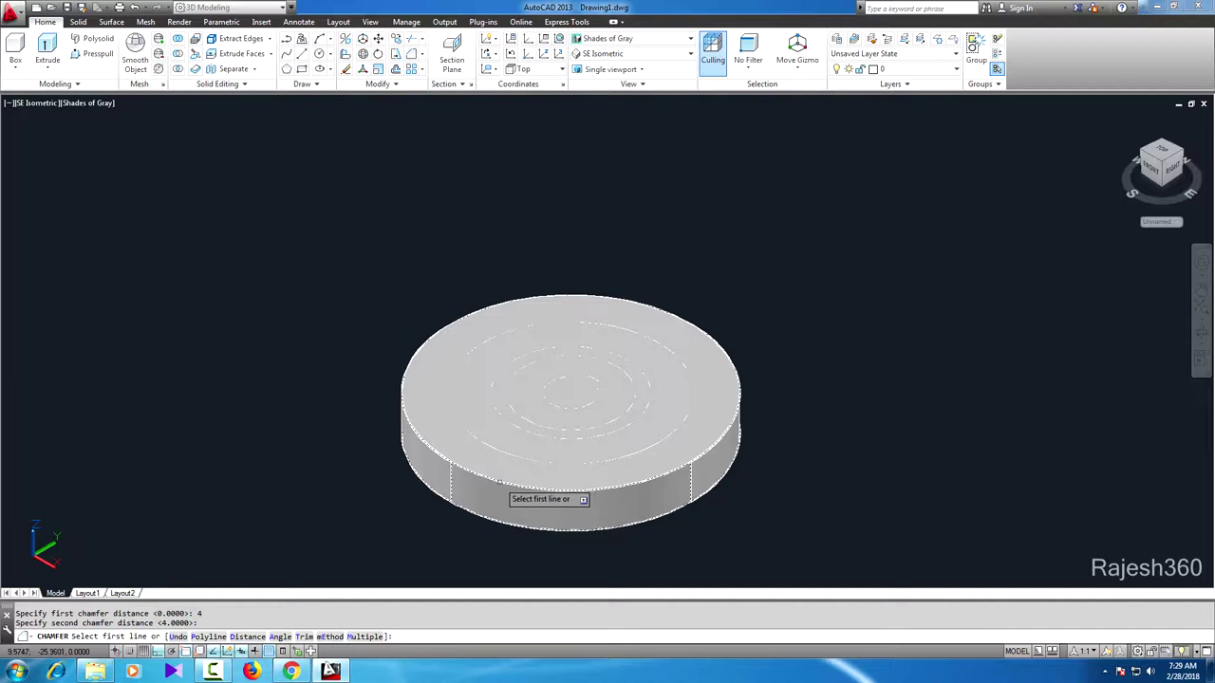
Step: Choose the top face as base surface with both surface distances 4
{"action": "left_click", "coordinate": [500, 486]}
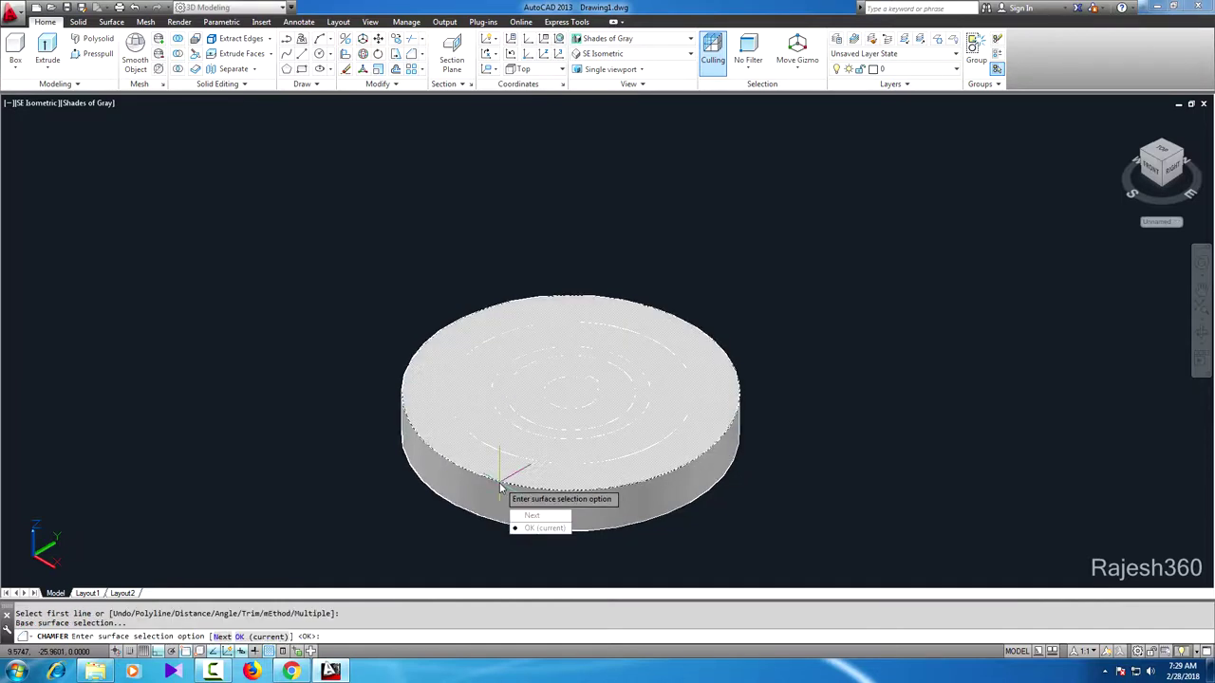
{"action": "left_click", "coordinate": [533, 517]}
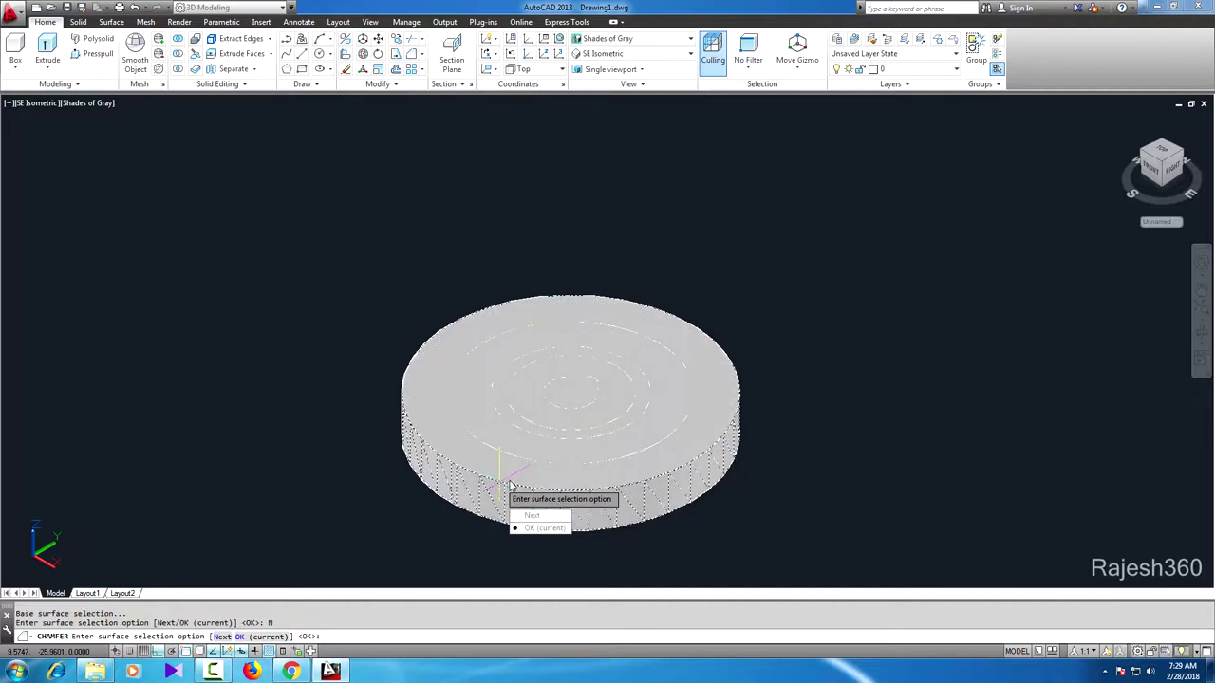
{"action": "left_click", "coordinate": [532, 515]}
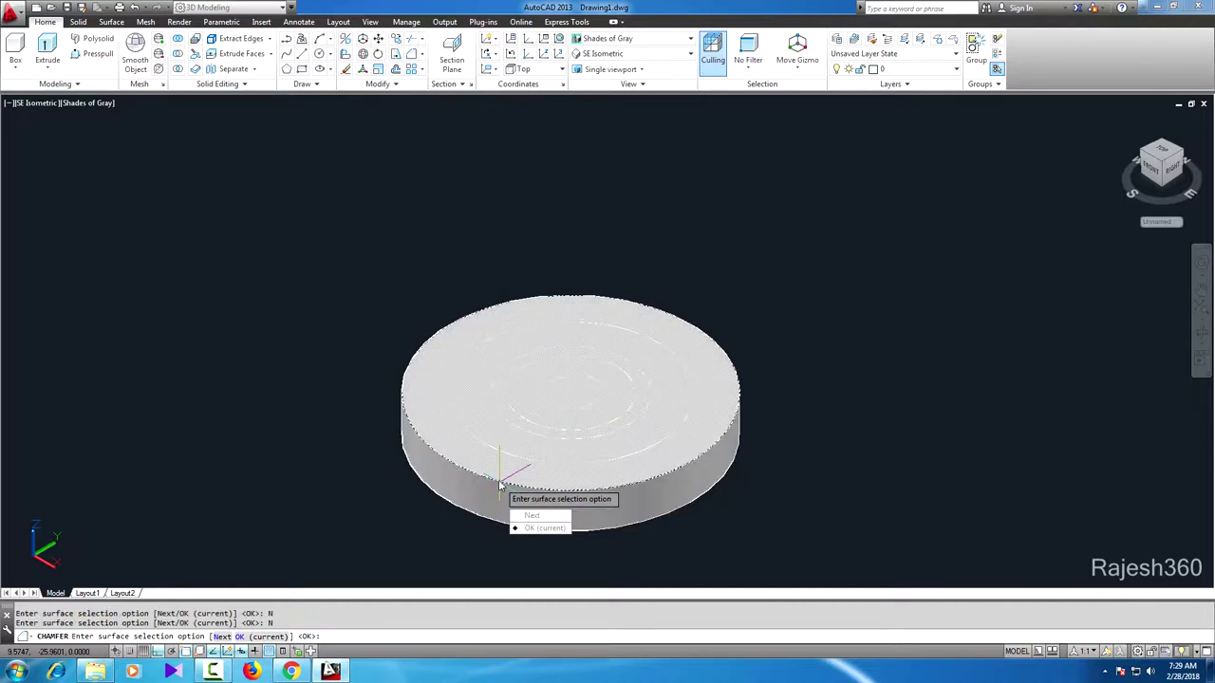
{"action": "left_click", "coordinate": [549, 528]}
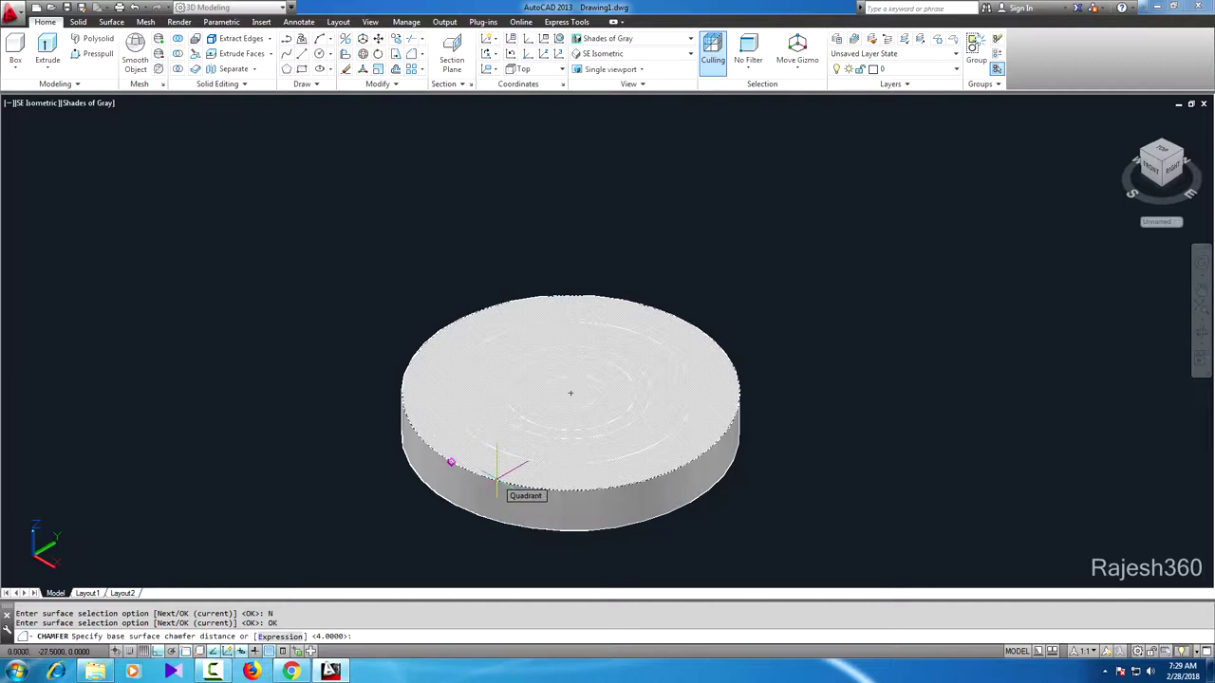
{"action": "type", "text": "4"}
{"action": "key", "text": "Return"}
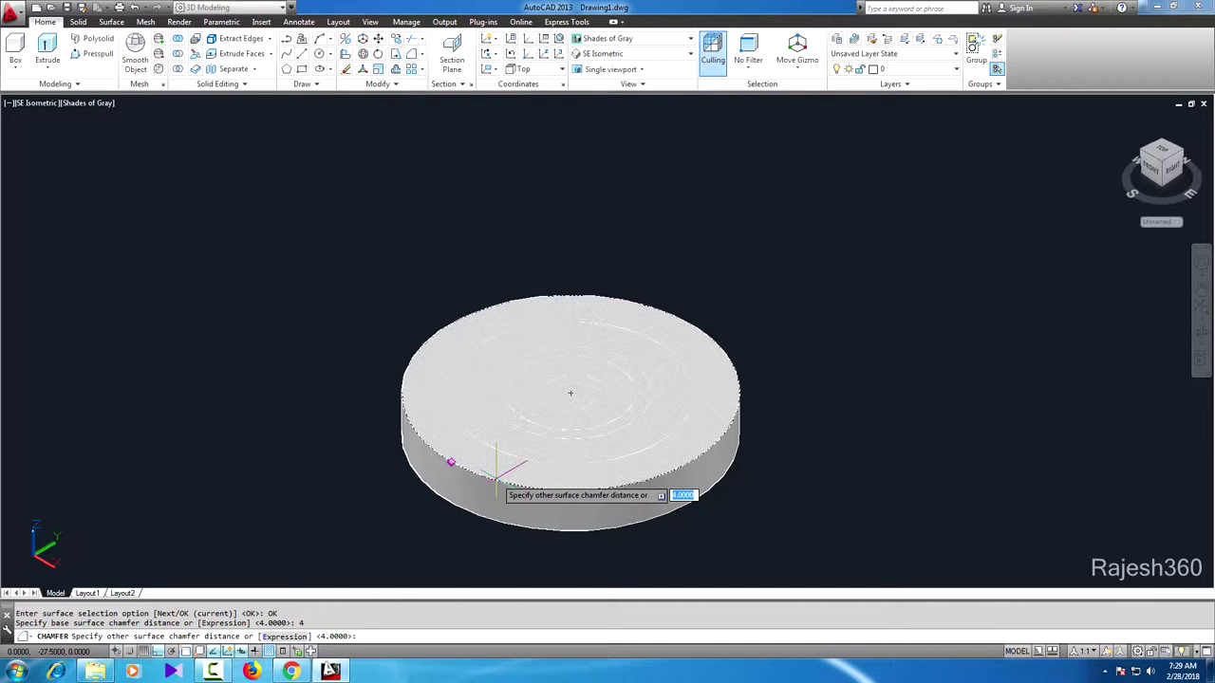
{"action": "key", "text": "Return"}
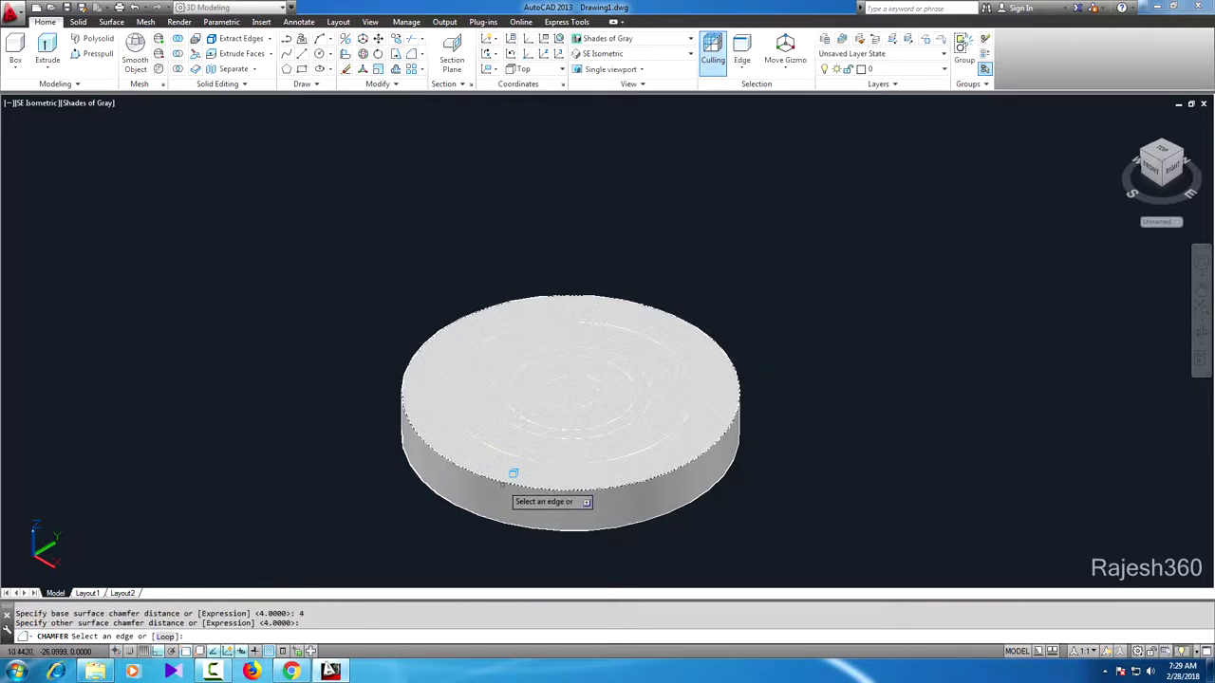
Step: Pick the disc's top outer edge and apply the 4-unit chamfer
{"action": "left_click", "coordinate": [513, 472]}
{"action": "left_click", "coordinate": [502, 484]}
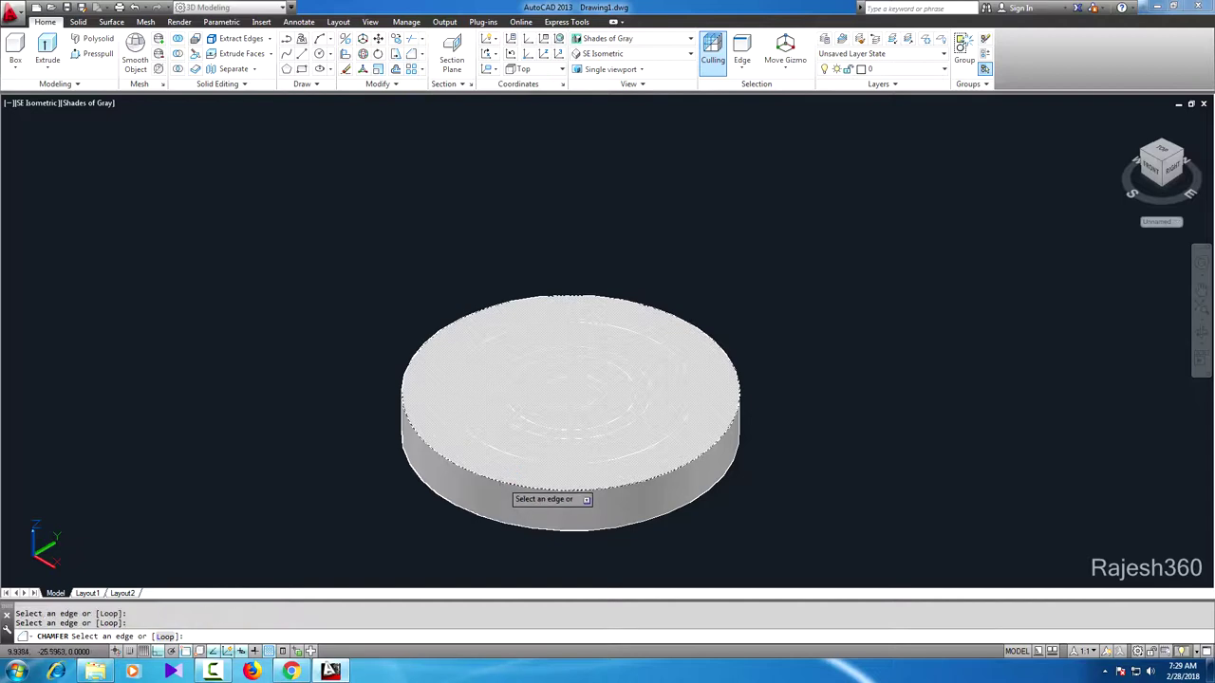
{"action": "scroll", "coordinate": [780, 433], "scroll_direction": "down", "scroll_amount": 2}
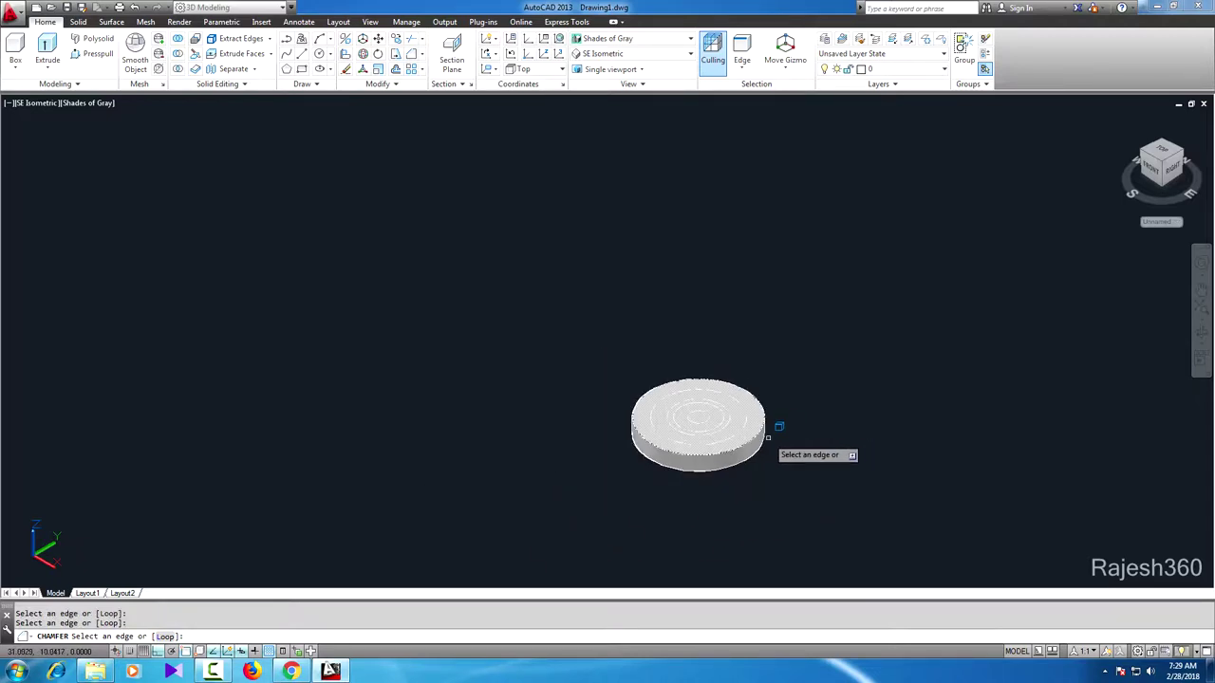
{"action": "scroll", "coordinate": [759, 446], "scroll_direction": "up", "scroll_amount": 2}
{"action": "scroll", "coordinate": [718, 436], "scroll_direction": "up", "scroll_amount": 2}
{"action": "scroll", "coordinate": [664, 446], "scroll_direction": "down", "scroll_amount": 3}
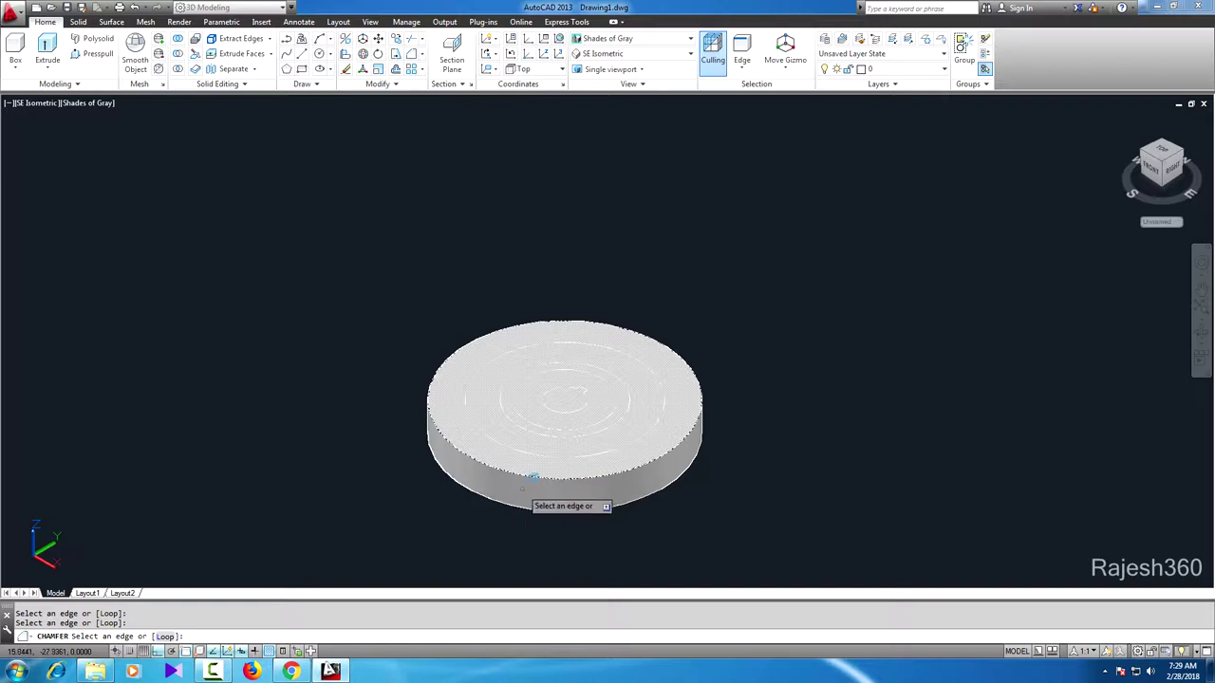
{"action": "key", "text": "Return"}
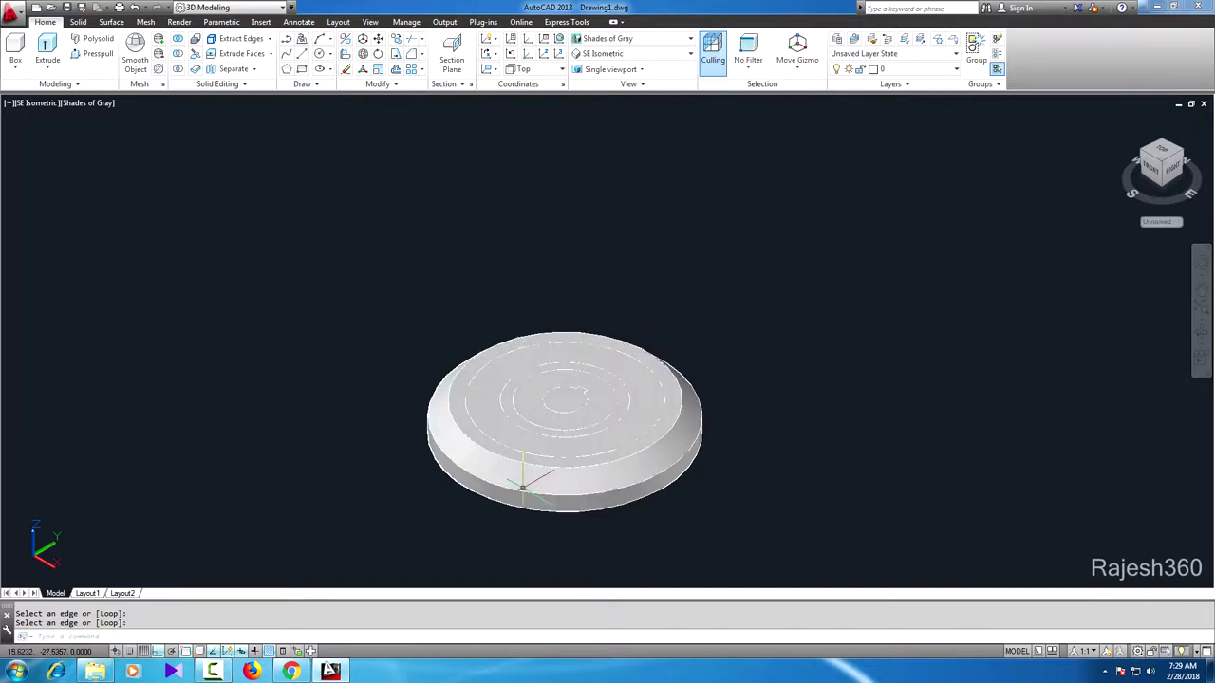
{"action": "key", "text": "Escape"}
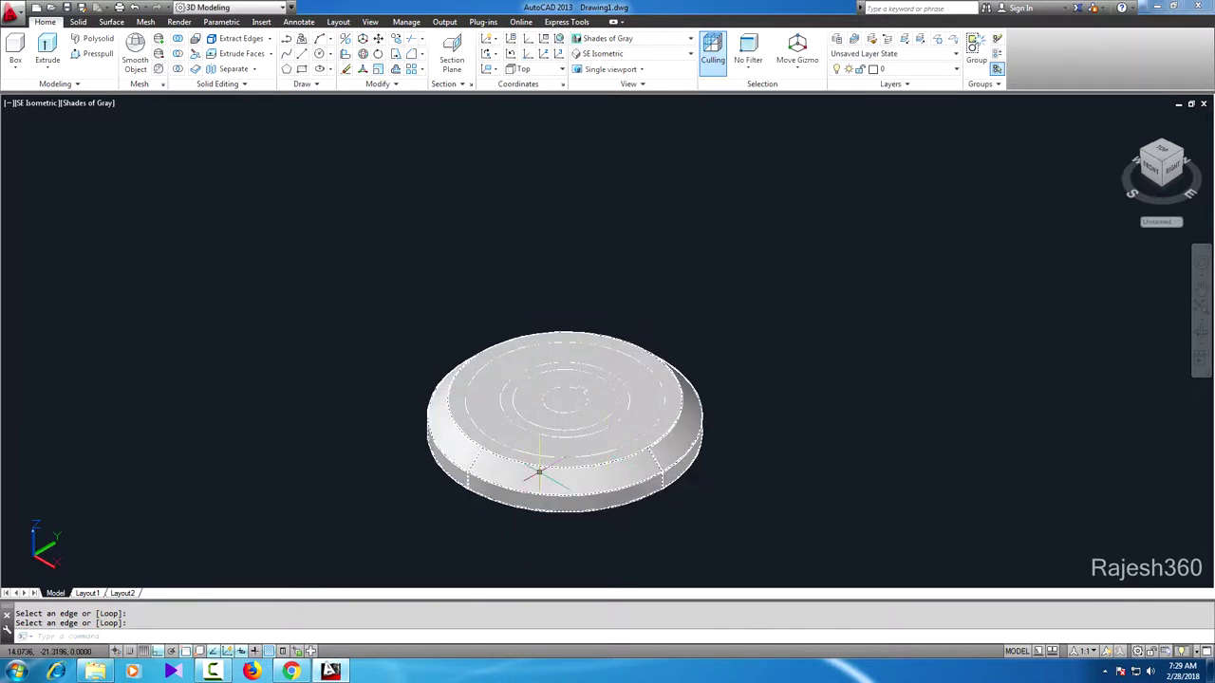
{"action": "key", "text": "ctrl+z"}
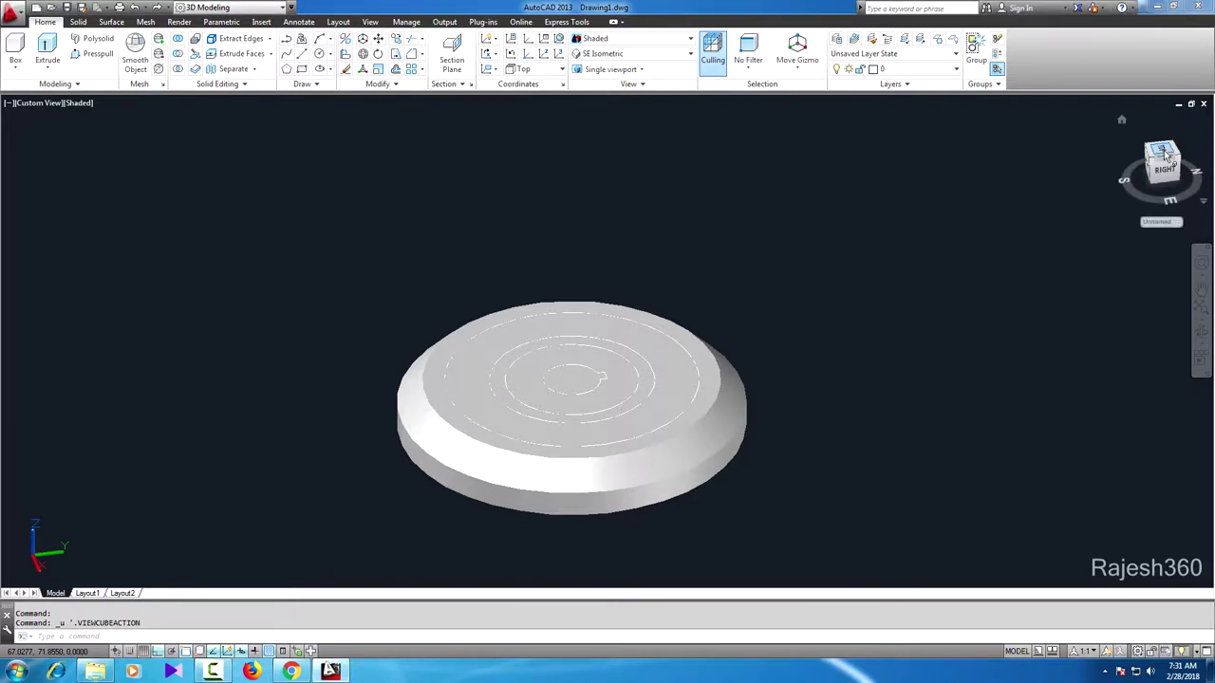
Step: Switch to the ViewCube TOP view and rotate it so north points up
{"action": "left_click", "coordinate": [1163, 154]}
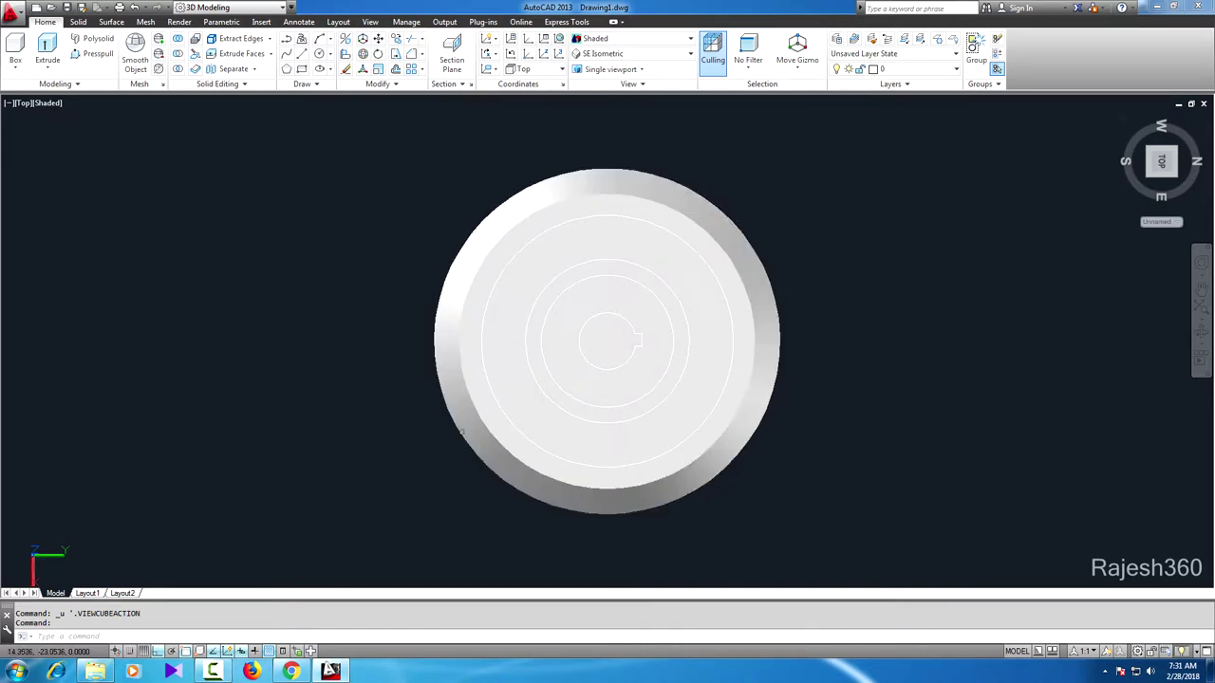
{"action": "mouse_move", "coordinate": [1162, 157]}
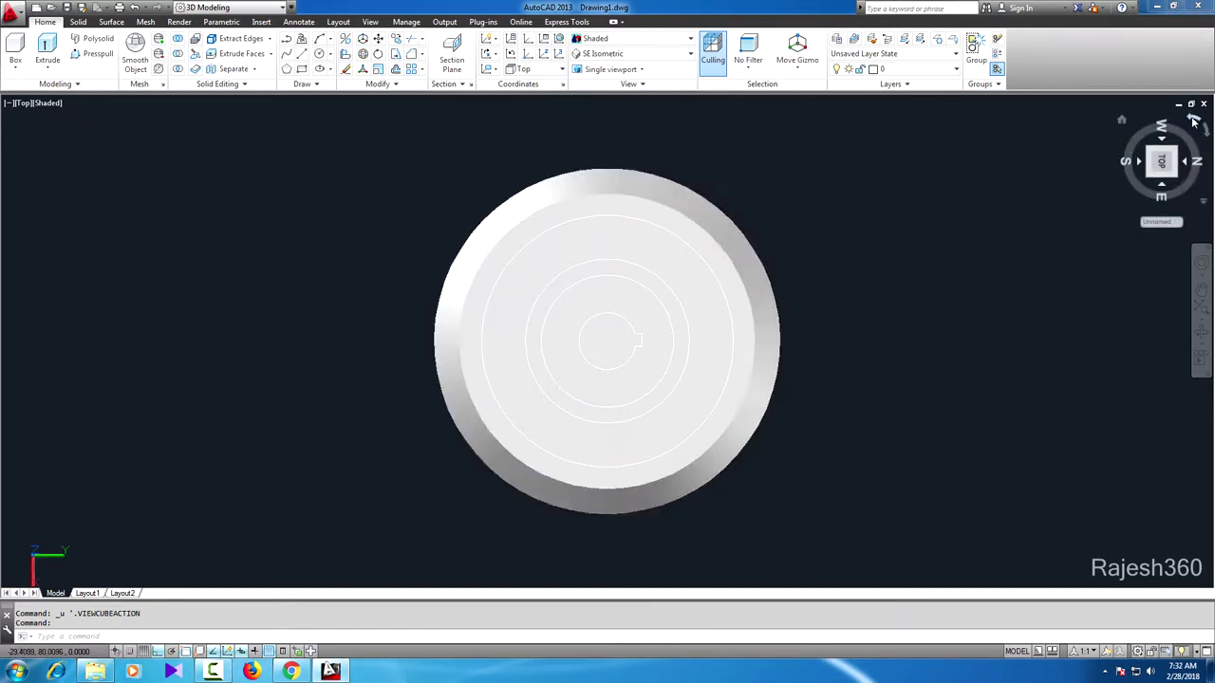
{"action": "left_click", "coordinate": [1193, 120]}
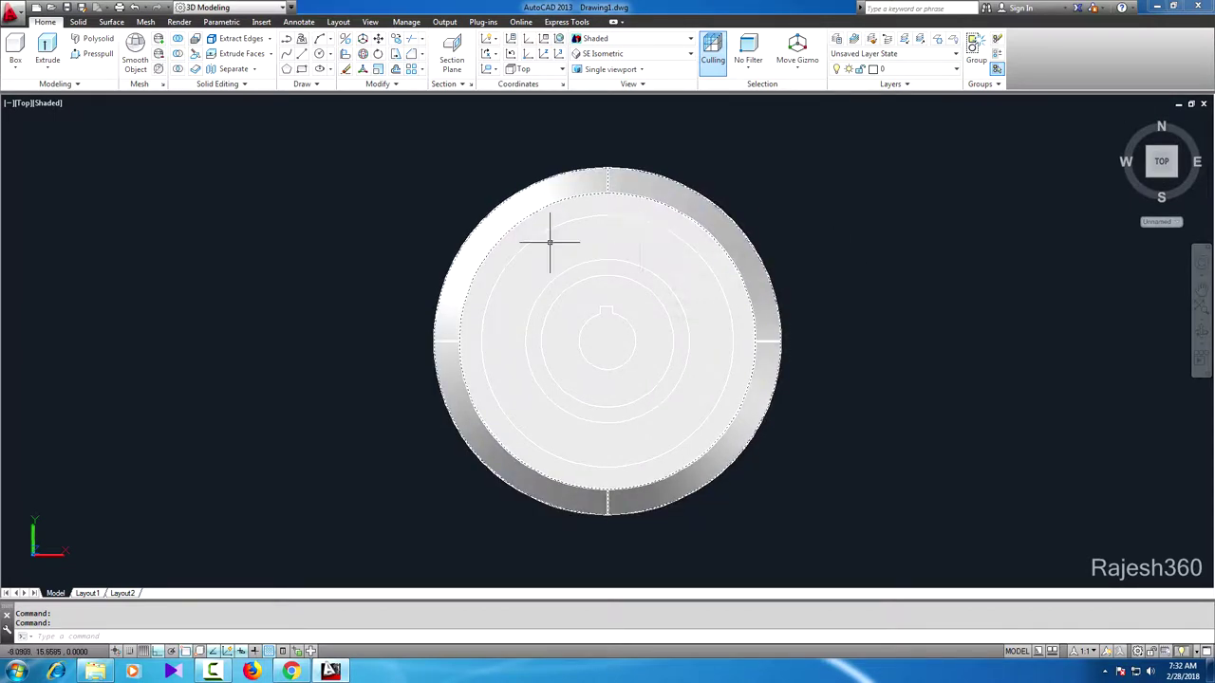
Step: Switch to 2D Wireframe and draw a short vertical polyline down from the top quadrant
{"action": "left_click", "coordinate": [607, 39]}
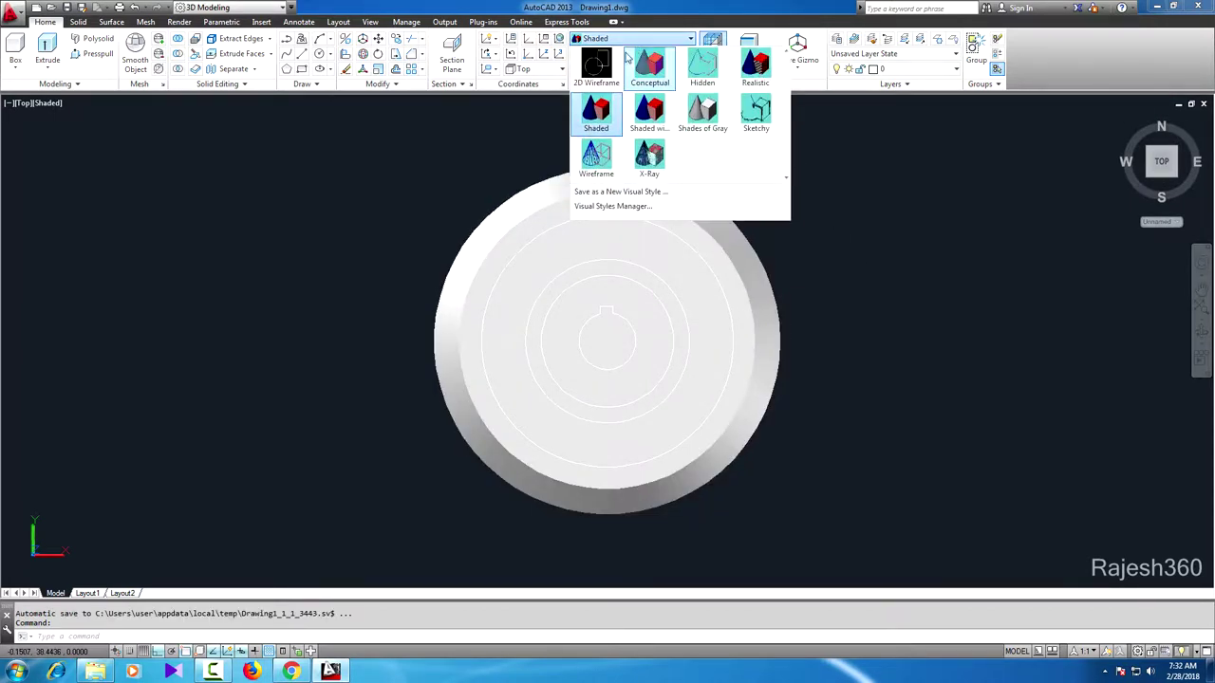
{"action": "left_click", "coordinate": [598, 66]}
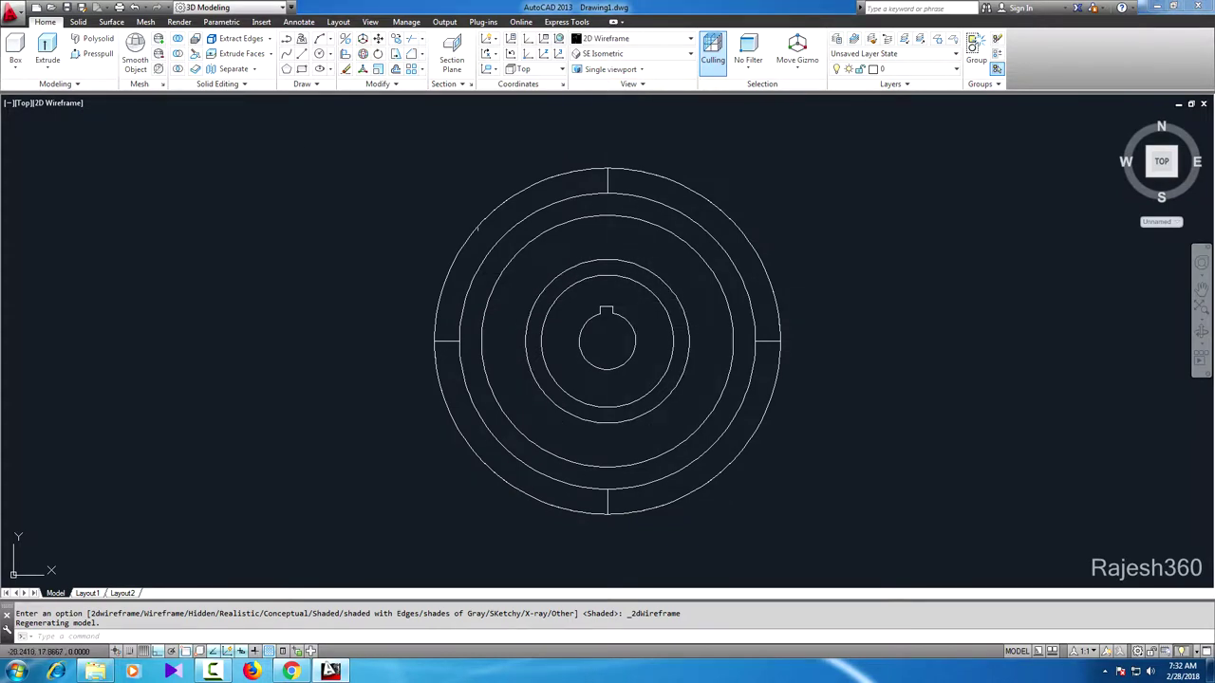
{"action": "left_click", "coordinate": [285, 40]}
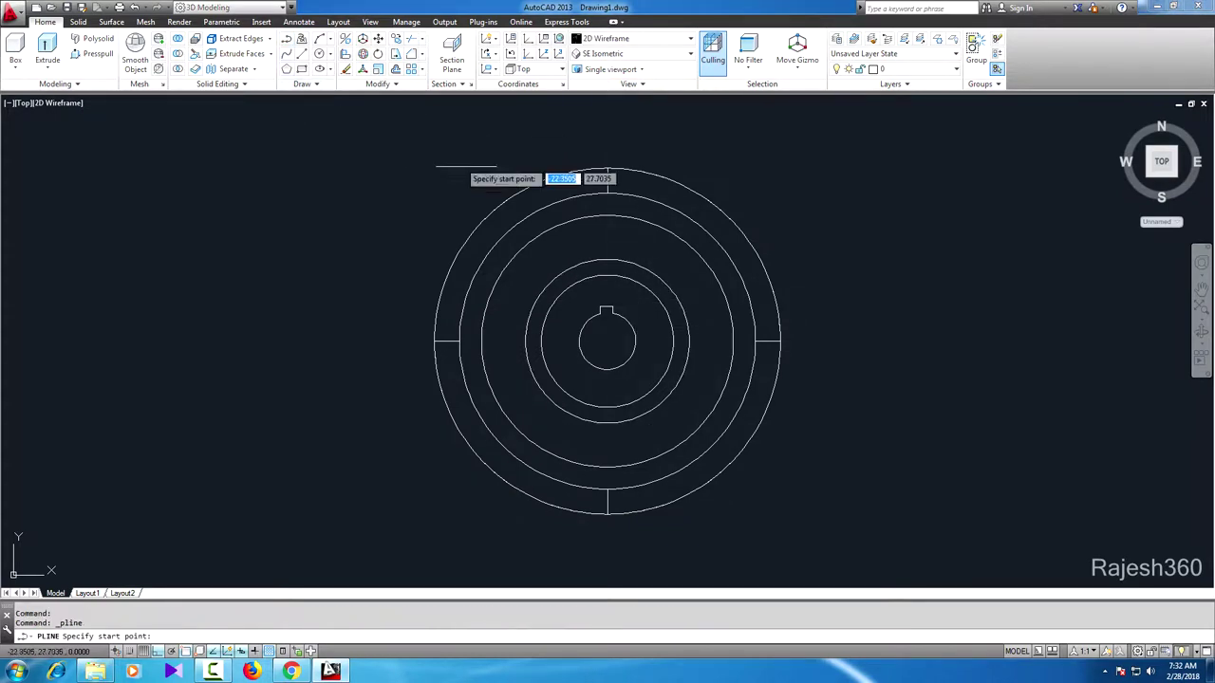
{"action": "scroll", "coordinate": [619, 219], "scroll_direction": "up", "scroll_amount": 2}
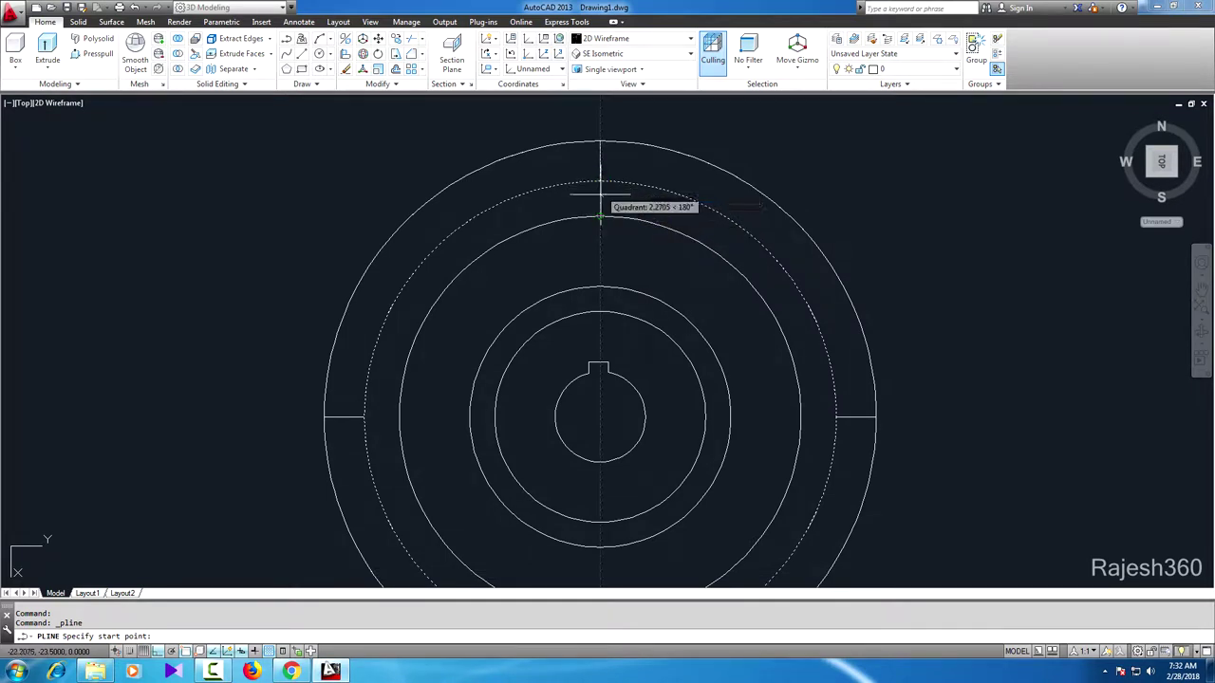
{"action": "left_click", "coordinate": [599, 190]}
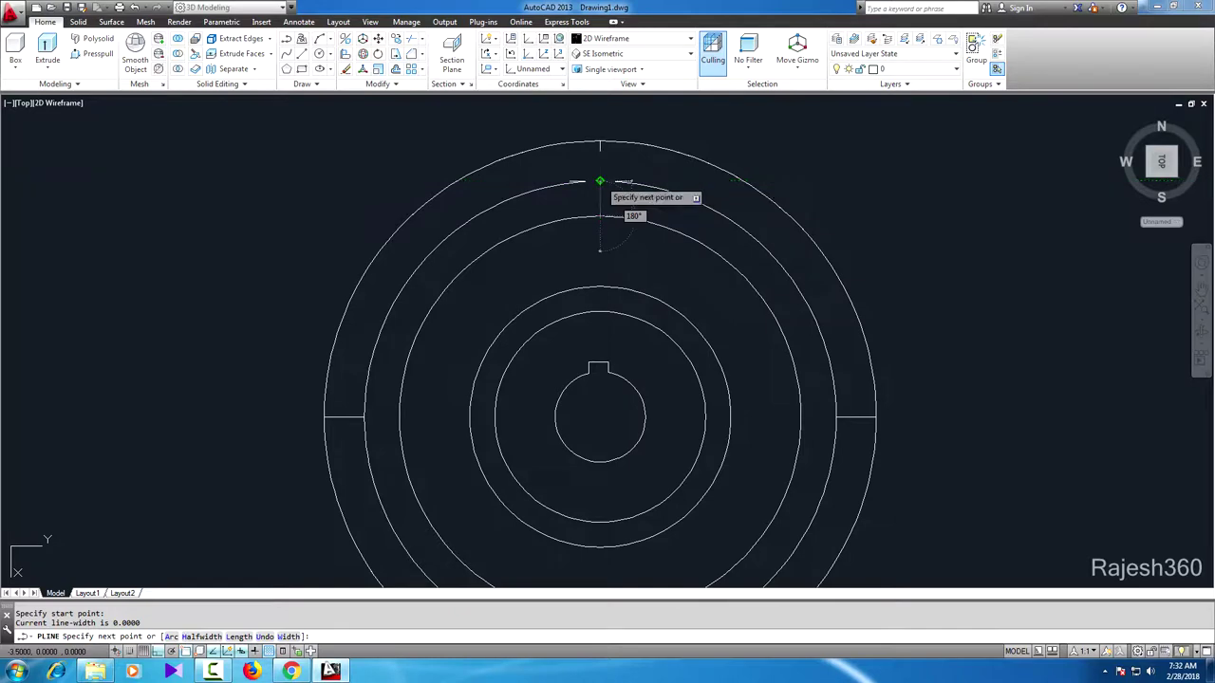
{"action": "left_click", "coordinate": [599, 181]}
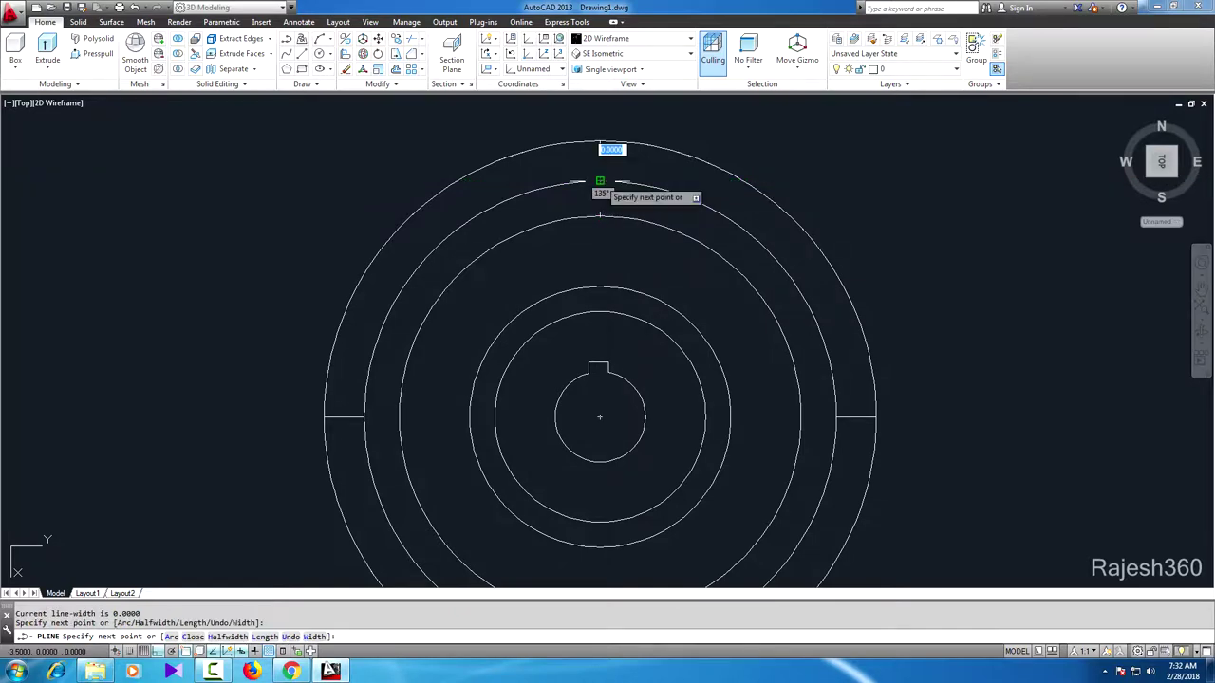
{"action": "right_click", "coordinate": [662, 164]}
{"action": "left_click", "coordinate": [693, 172]}
Step: Crossing-select the outer slotted ring
{"action": "scroll", "coordinate": [624, 380], "scroll_direction": "up", "scroll_amount": 2}
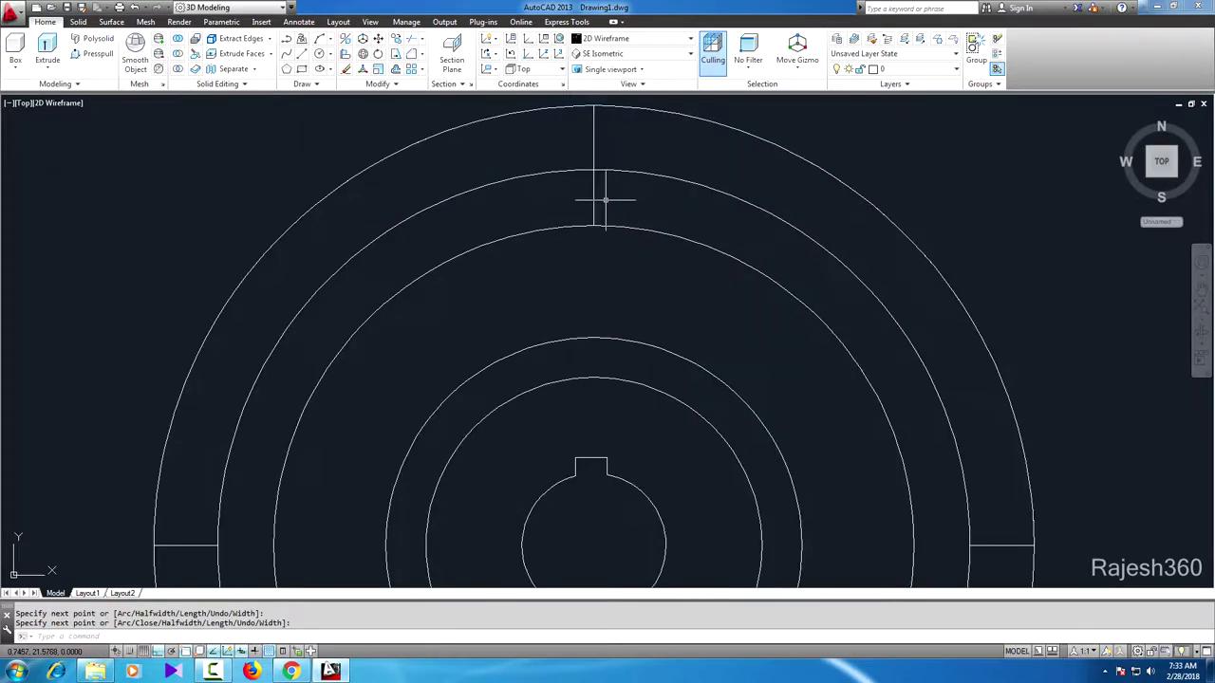
{"action": "scroll", "coordinate": [616, 417], "scroll_direction": "down", "scroll_amount": 2}
{"action": "left_click", "coordinate": [867, 305]}
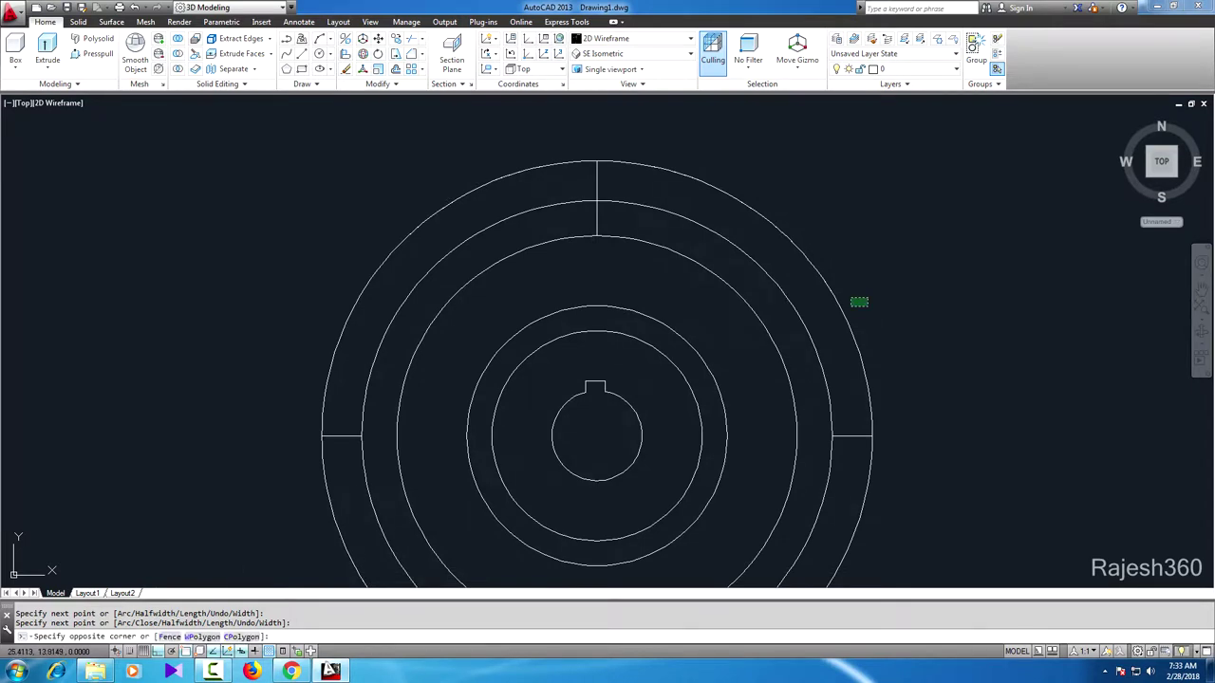
{"action": "left_click", "coordinate": [803, 267]}
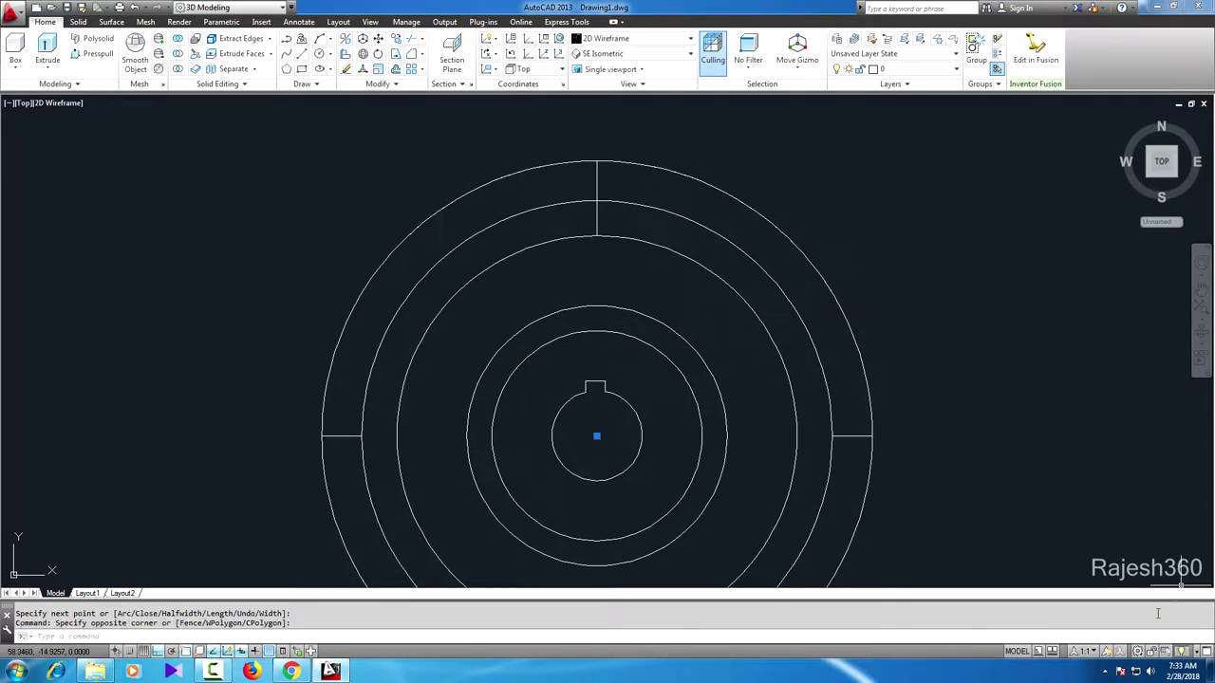
Step: Hide the outer slotted ring and draw a 1-unit polyline from the vertical line's top
{"action": "left_click", "coordinate": [1182, 653]}
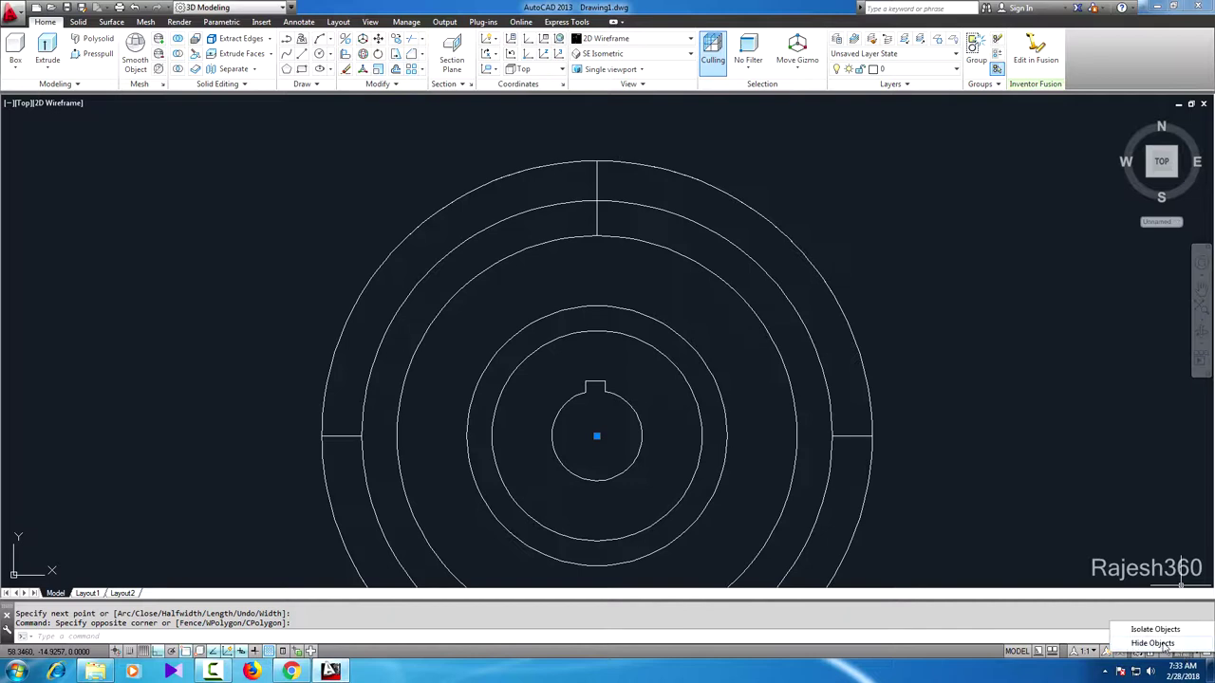
{"action": "left_click", "coordinate": [1152, 643]}
{"action": "scroll", "coordinate": [513, 259], "scroll_direction": "up", "scroll_amount": 4}
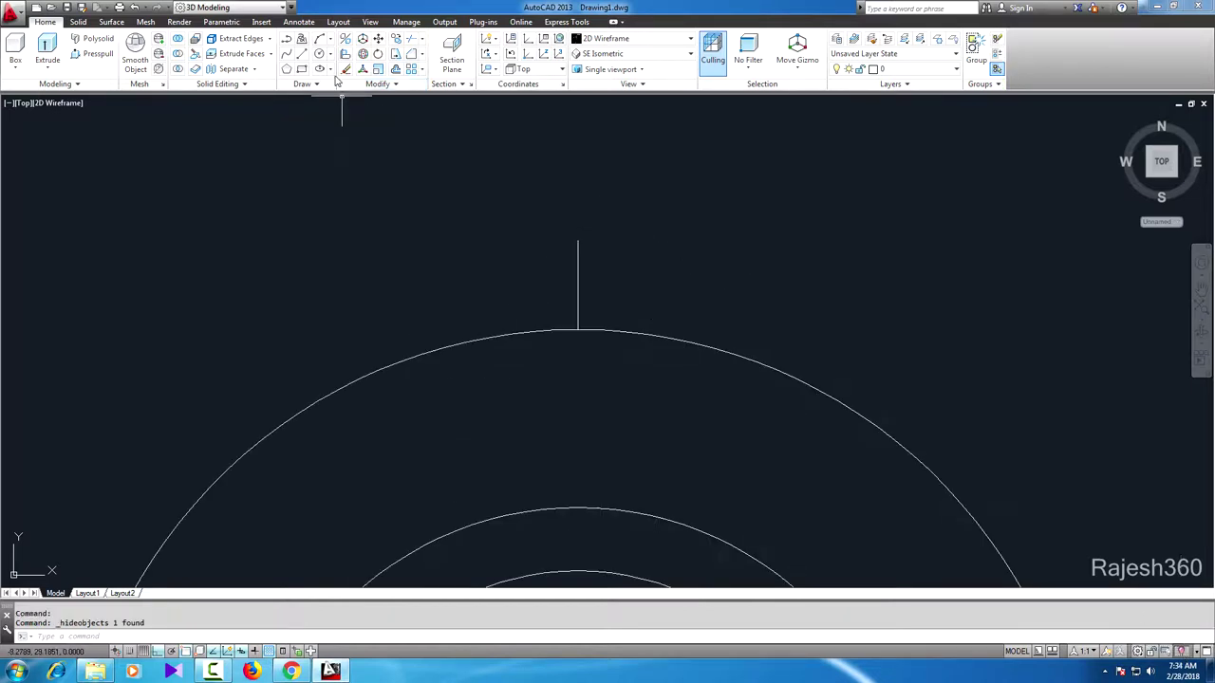
{"action": "left_click", "coordinate": [285, 39]}
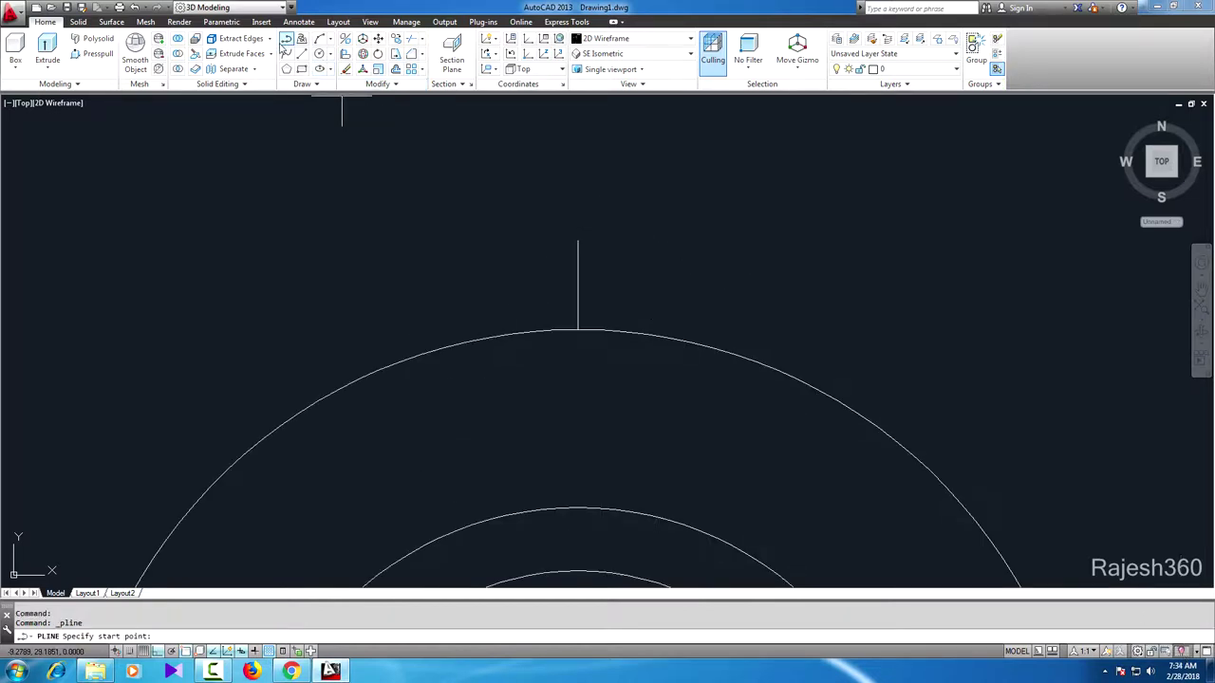
{"action": "left_click", "coordinate": [577, 240]}
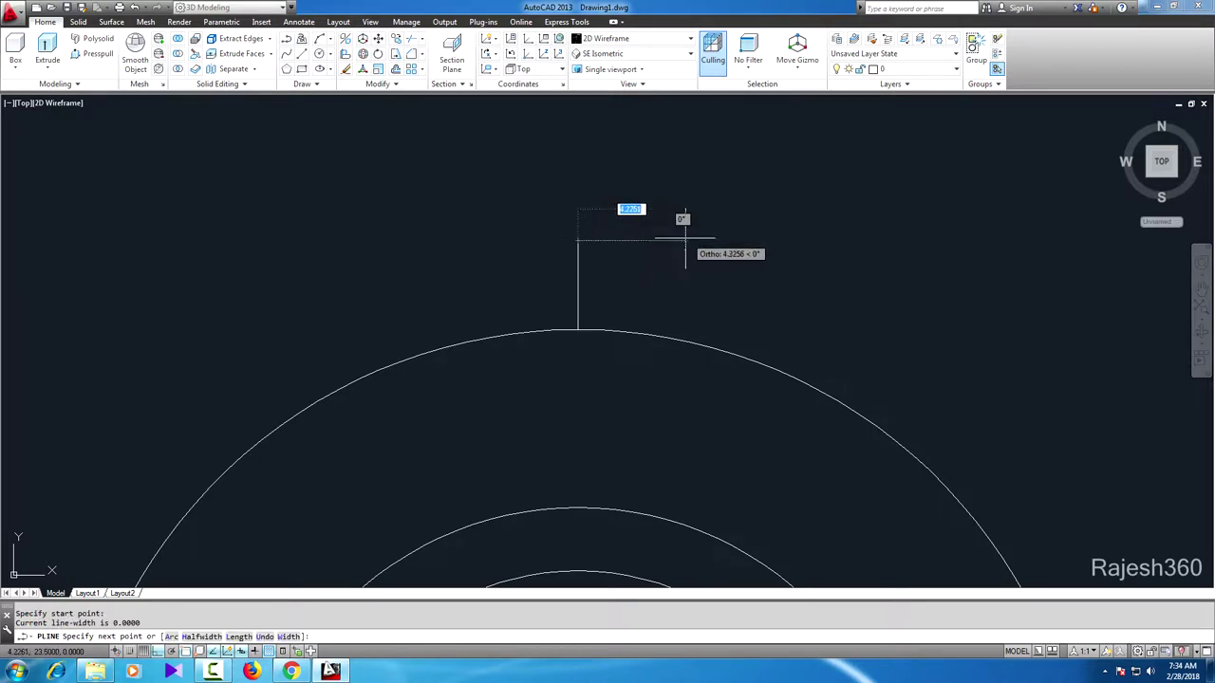
{"action": "type", "text": "1"}
{"action": "key", "text": "Return"}
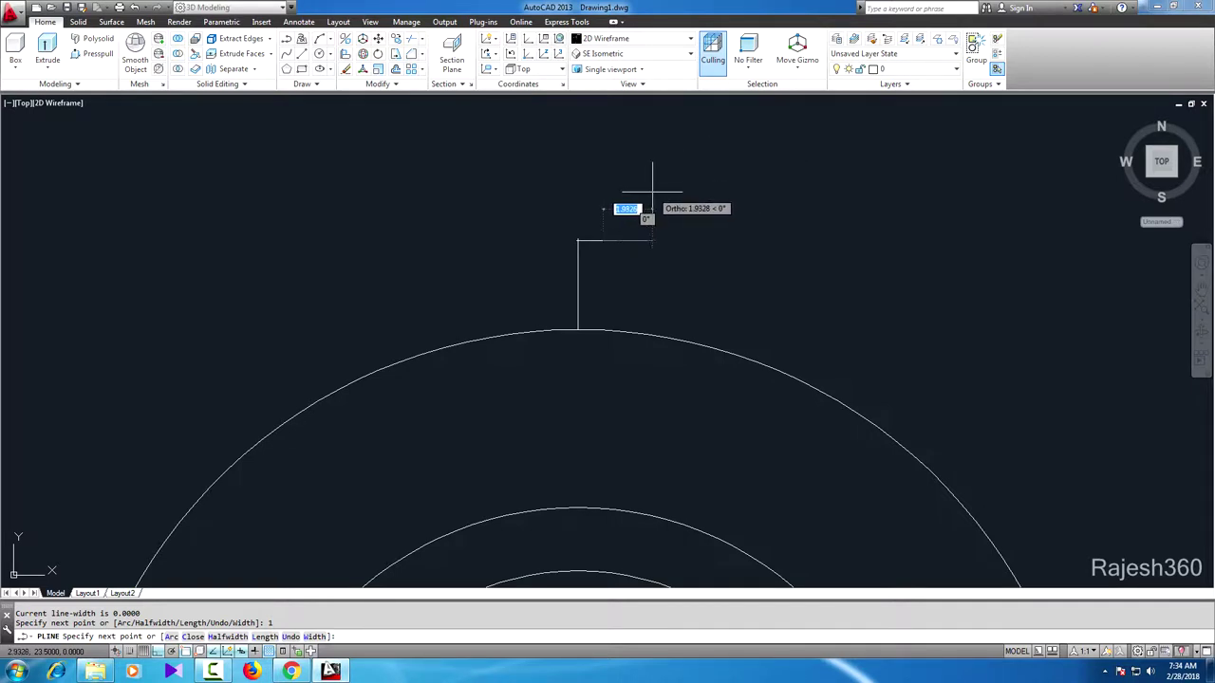
{"action": "right_click", "coordinate": [652, 193]}
{"action": "left_click", "coordinate": [676, 201]}
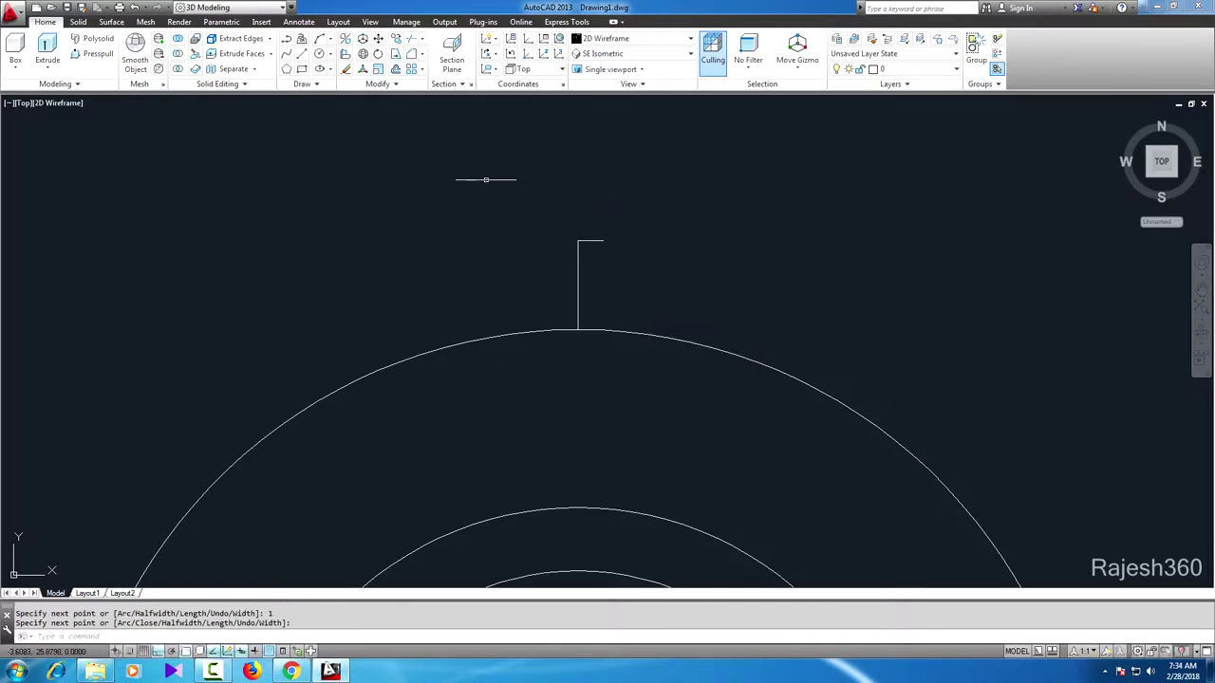
Step: Move the short line by its midpoint onto the vertical line's top endpoint
{"action": "left_click", "coordinate": [379, 38]}
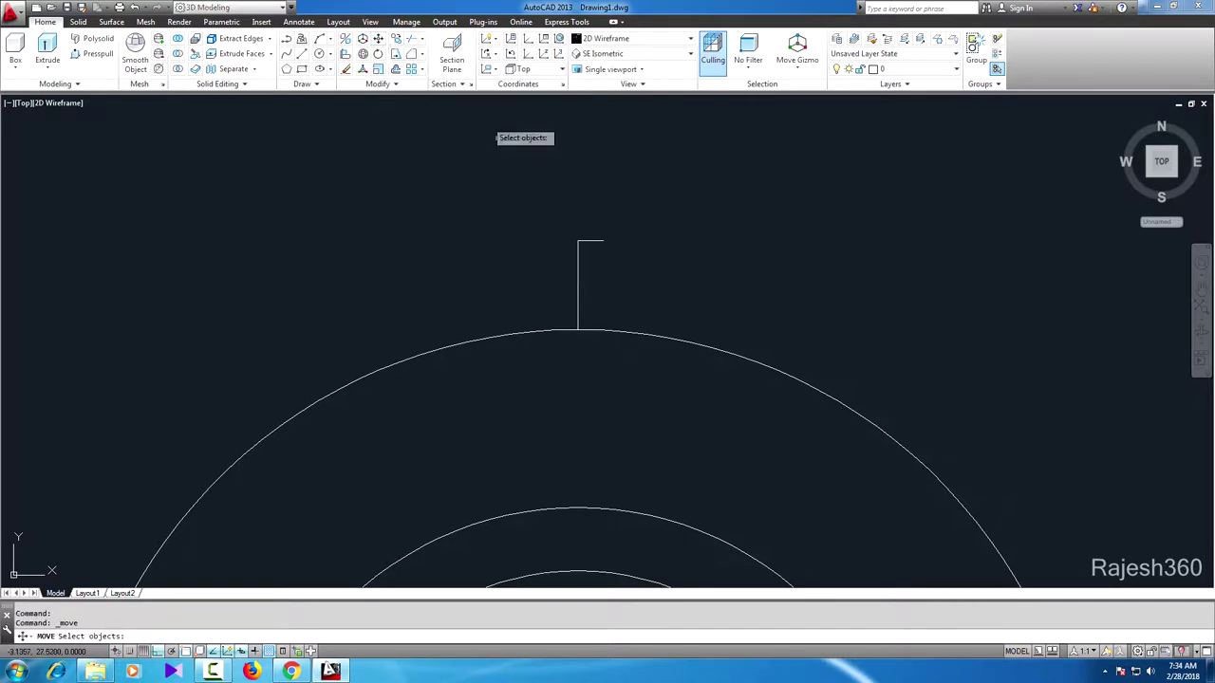
{"action": "left_click", "coordinate": [588, 239]}
{"action": "key", "text": "Return"}
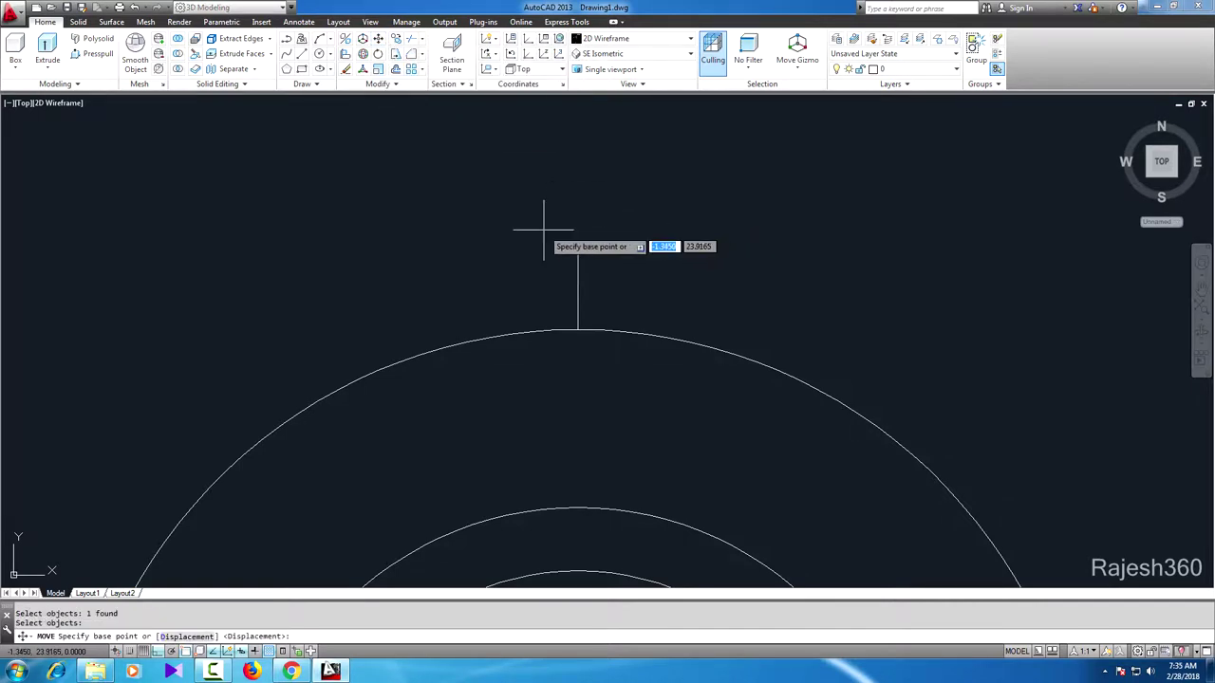
{"action": "scroll", "coordinate": [543, 228], "scroll_direction": "up", "scroll_amount": 4}
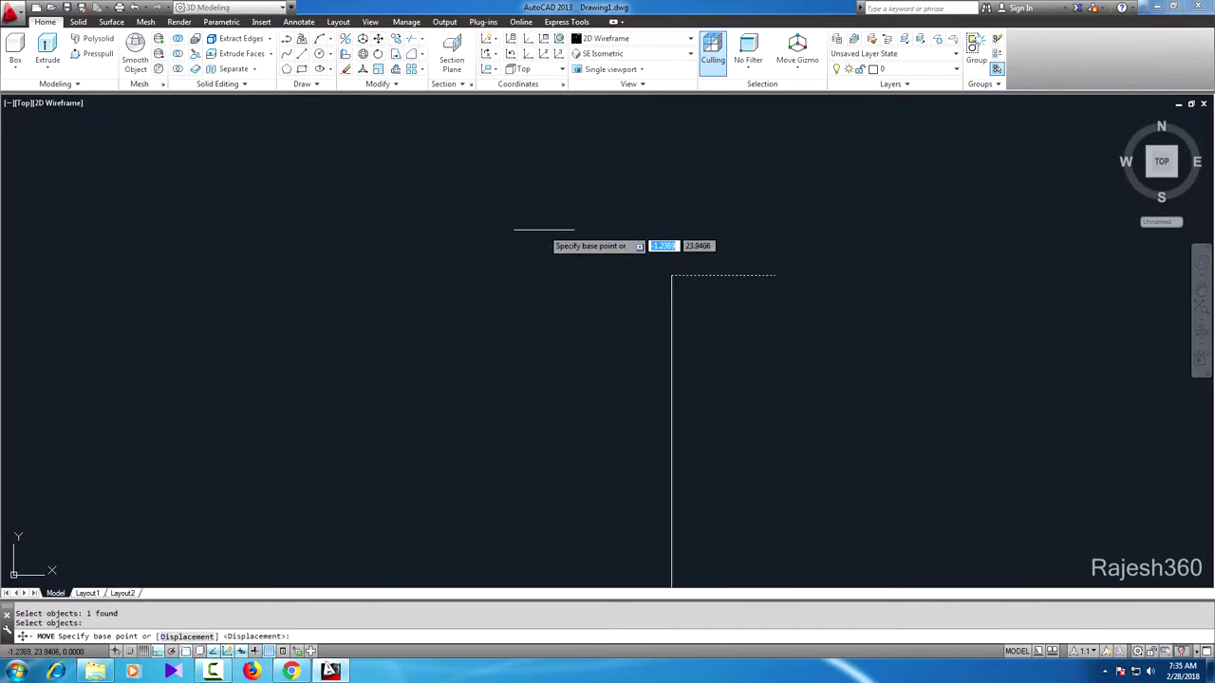
{"action": "left_click", "coordinate": [723, 277]}
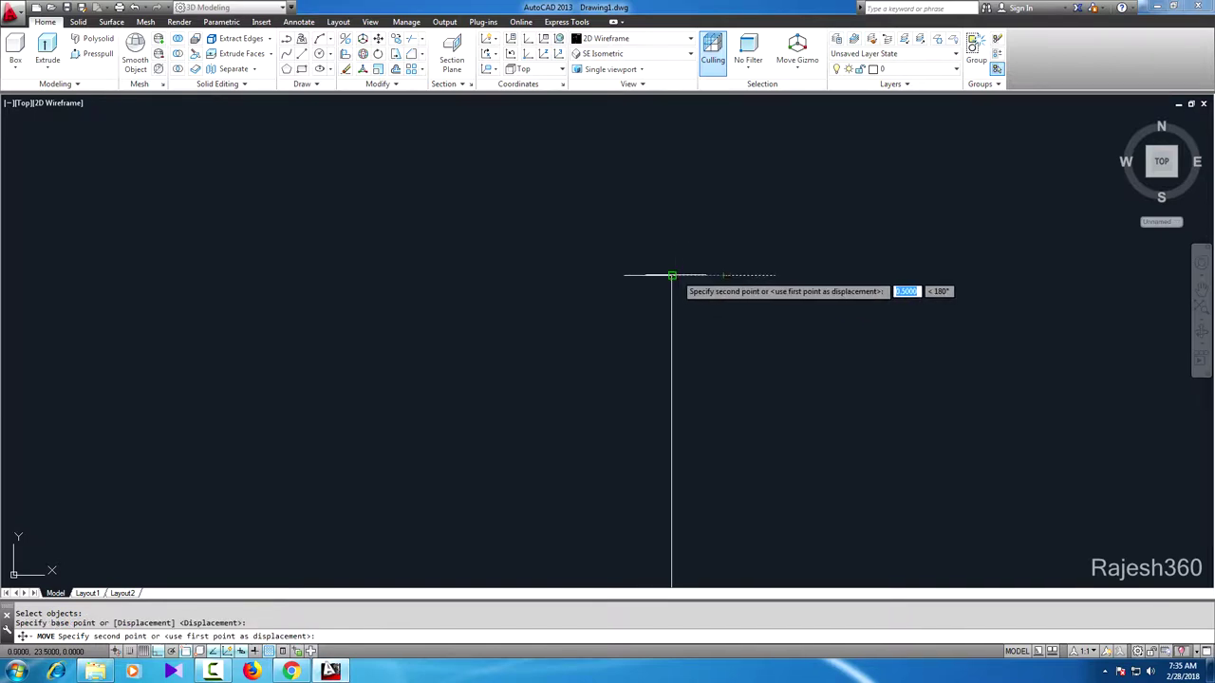
{"action": "left_click", "coordinate": [671, 275]}
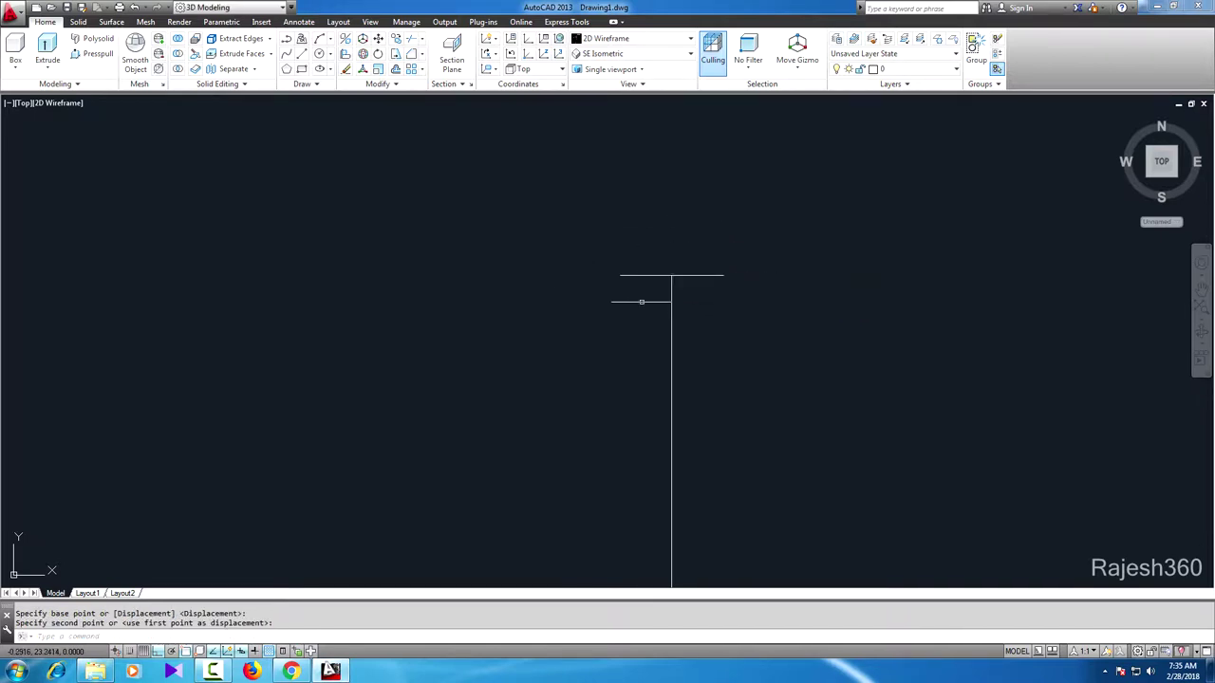
{"action": "scroll", "coordinate": [794, 386], "scroll_direction": "down", "scroll_amount": 2}
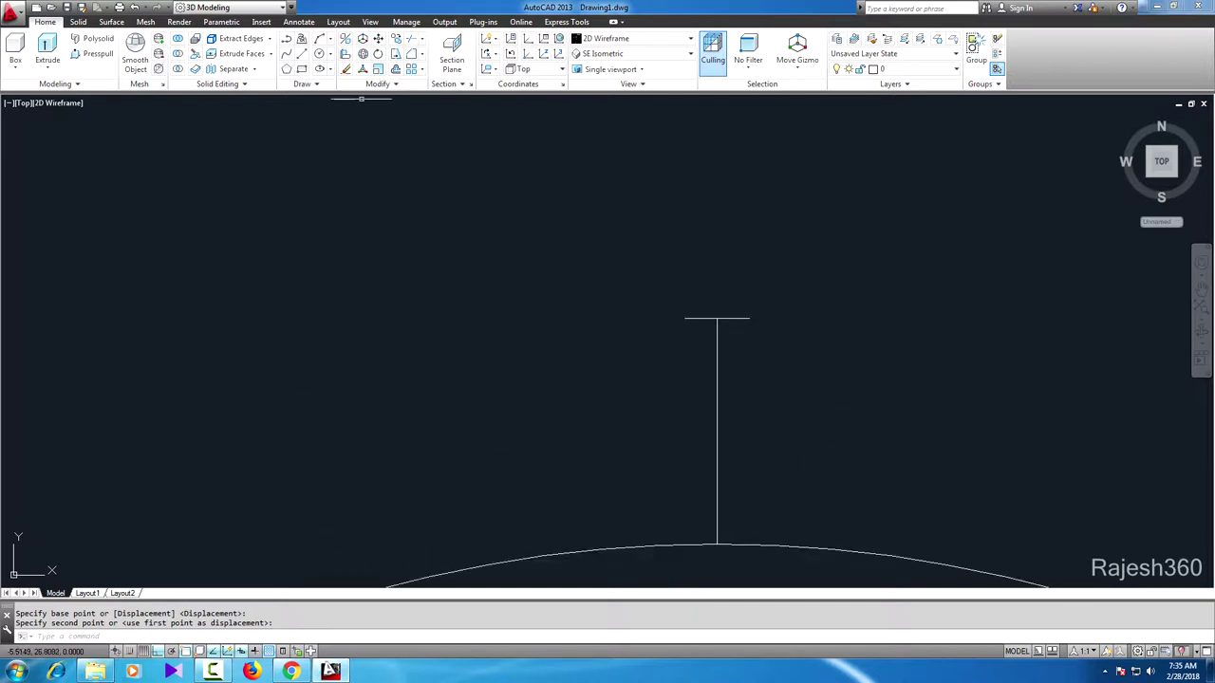
Step: Draw a 1.5-unit polyline rightward from the vertical line's foot along the outer circle
{"action": "left_click", "coordinate": [303, 53]}
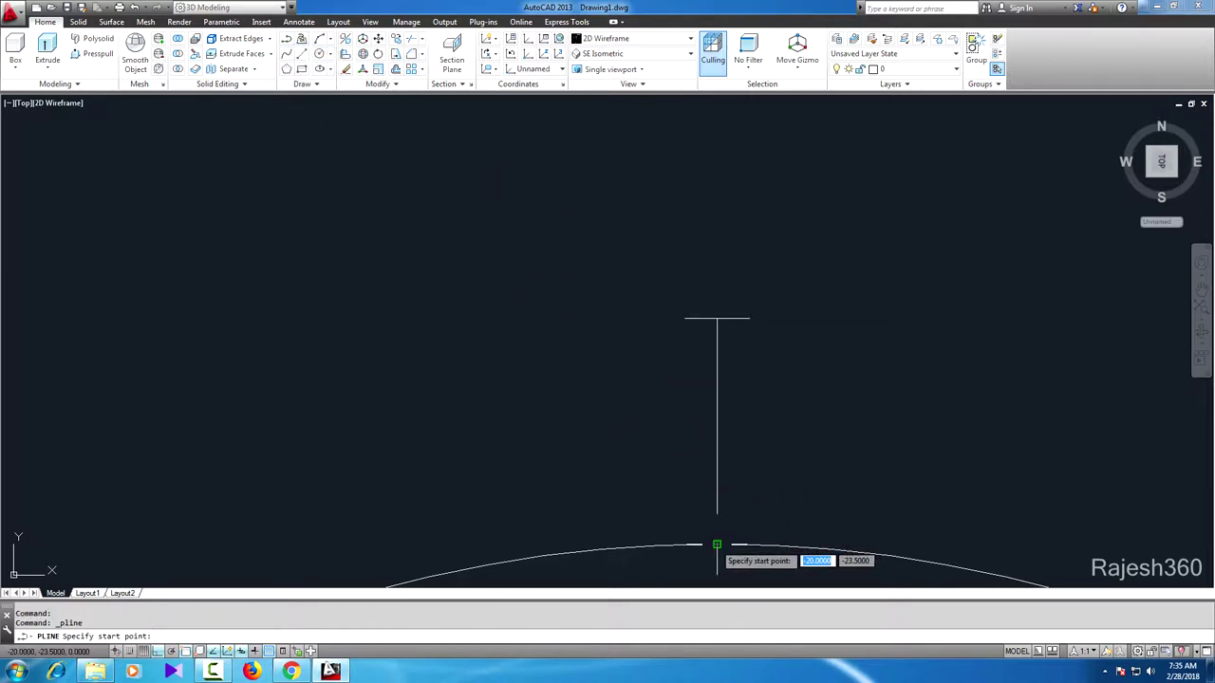
{"action": "left_click", "coordinate": [716, 545]}
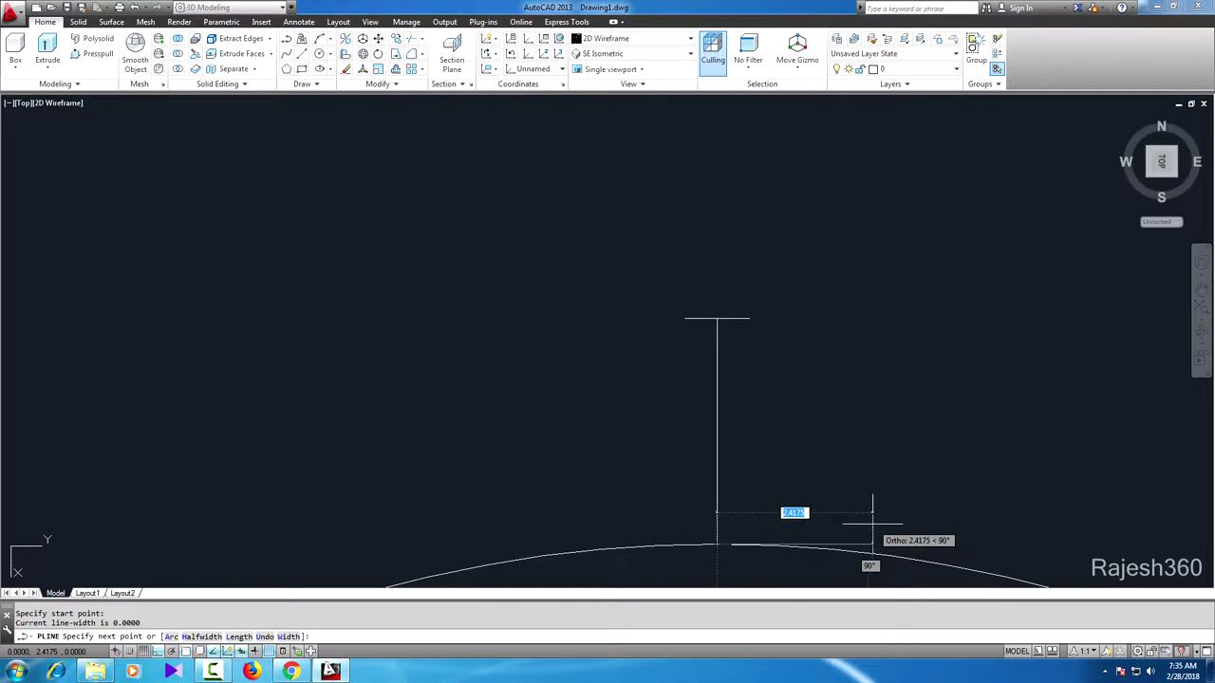
{"action": "type", "text": "1.5"}
{"action": "key", "text": "Return"}
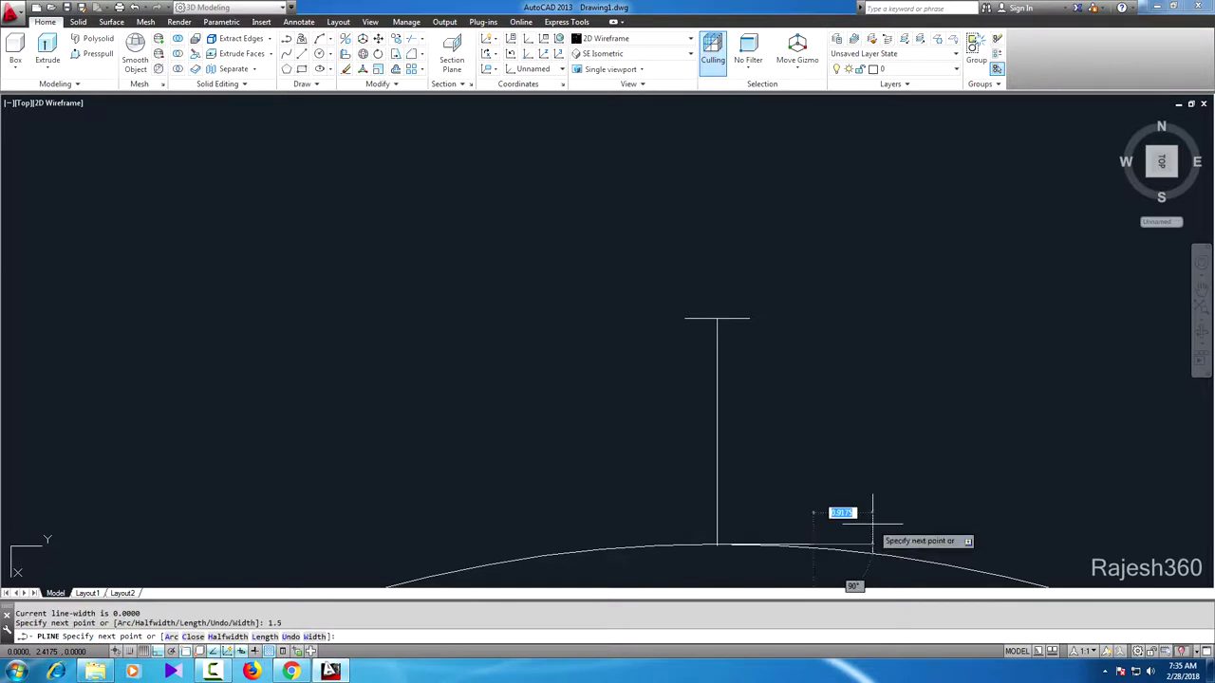
{"action": "left_click", "coordinate": [813, 458]}
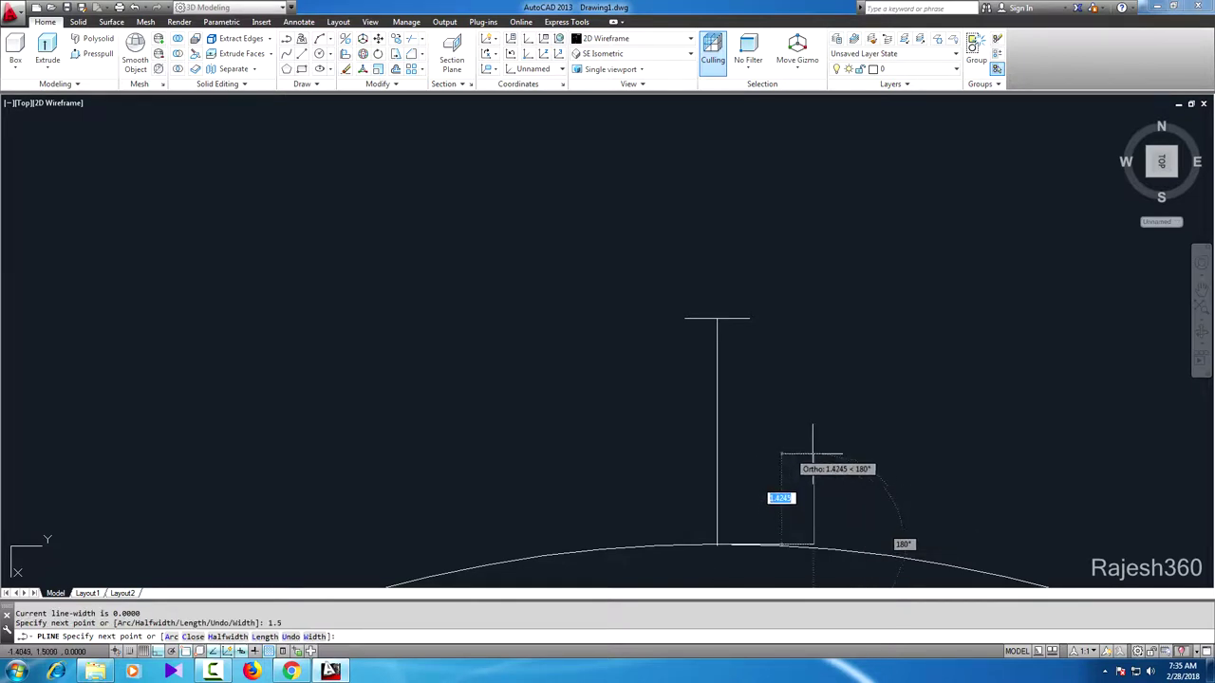
{"action": "right_click", "coordinate": [817, 459]}
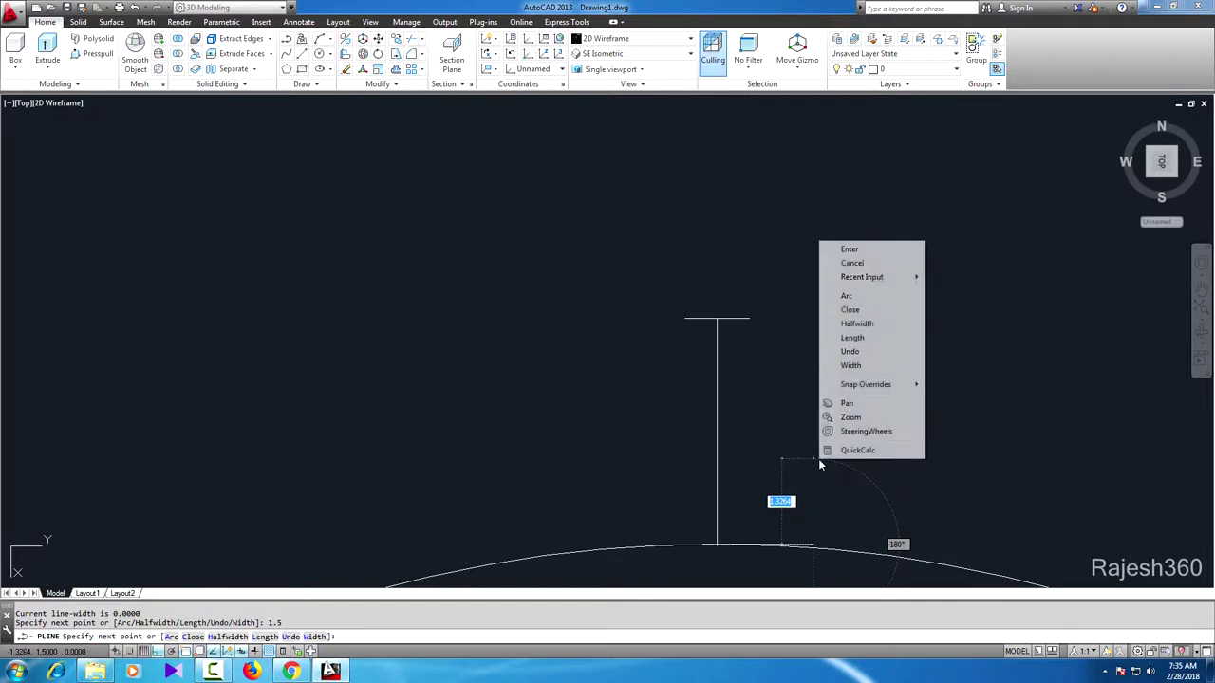
{"action": "left_click", "coordinate": [848, 249]}
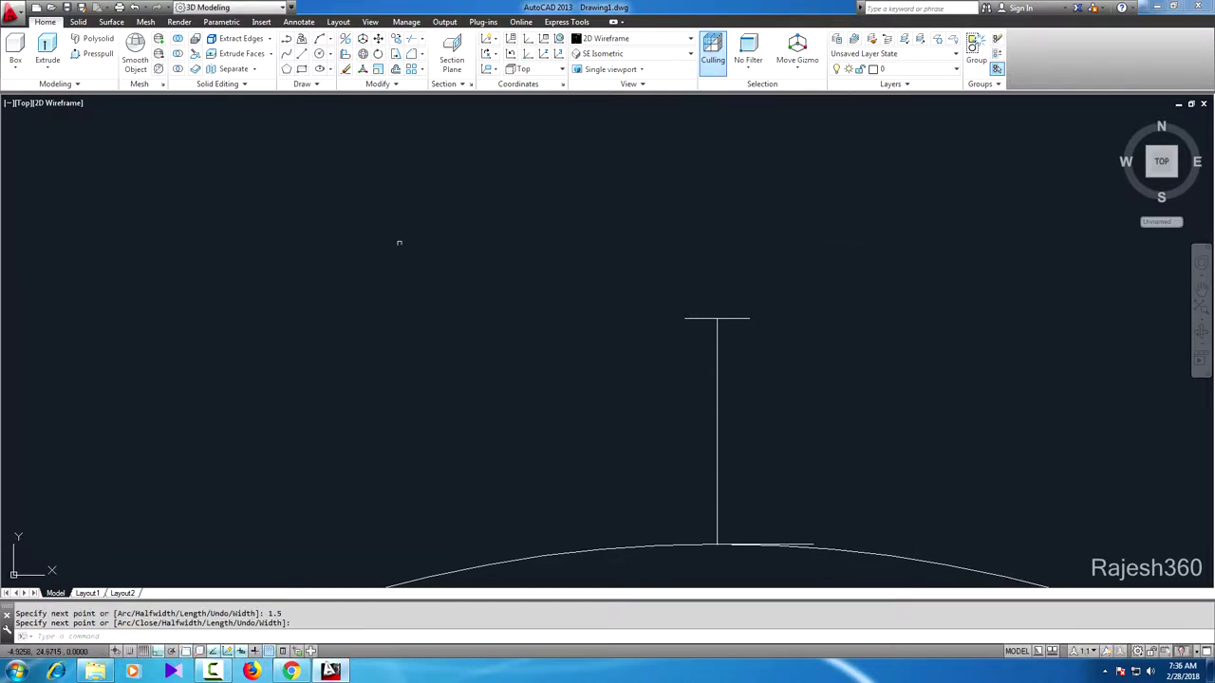
{"action": "left_click", "coordinate": [320, 39]}
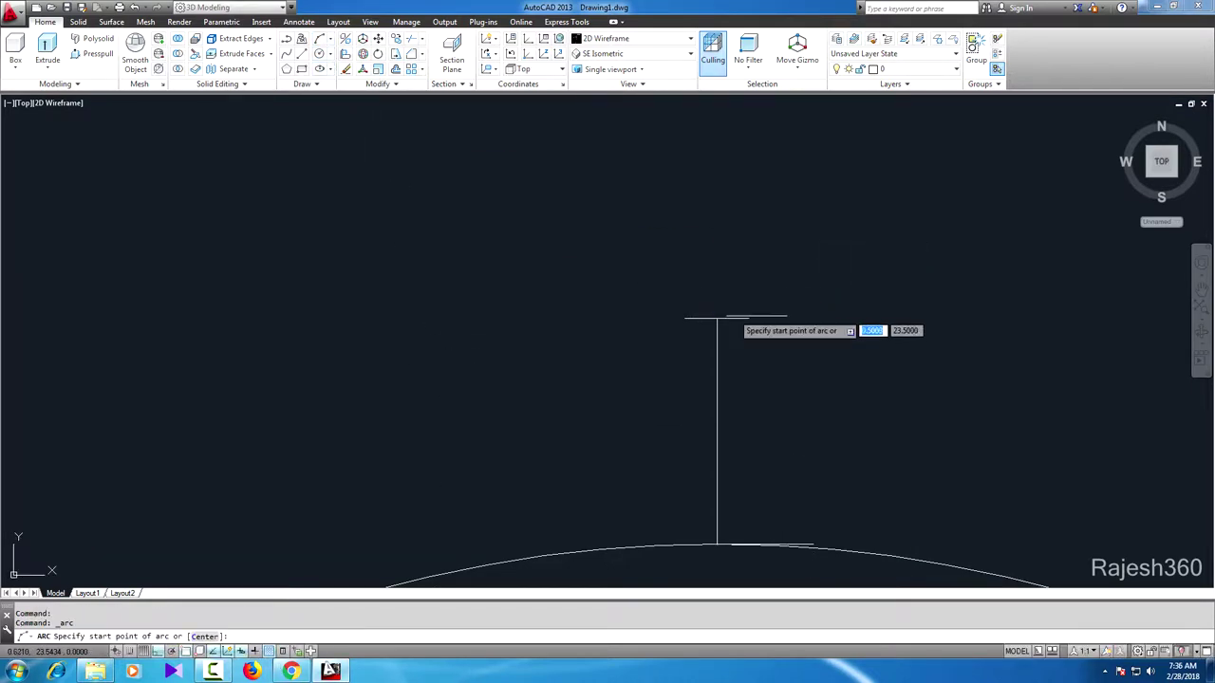
Step: Draw a 3-point arc from the top line's right end, through the base line's end, to just below the circle
{"action": "left_click", "coordinate": [749, 319]}
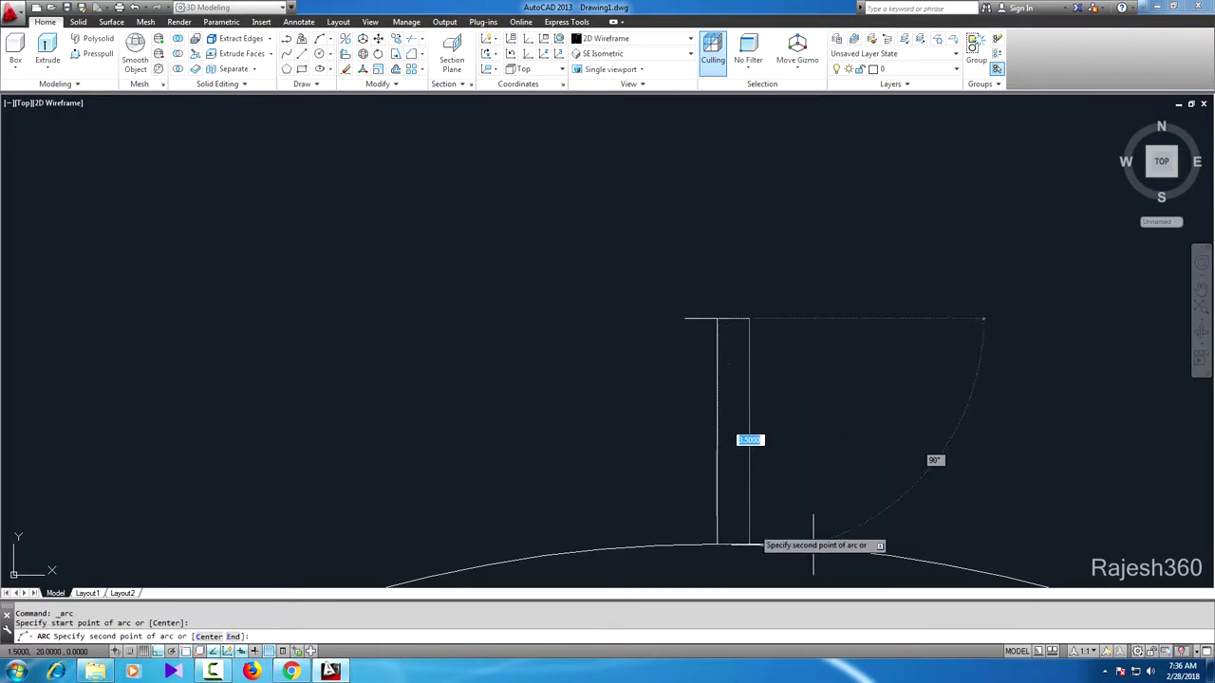
{"action": "left_click", "coordinate": [158, 653]}
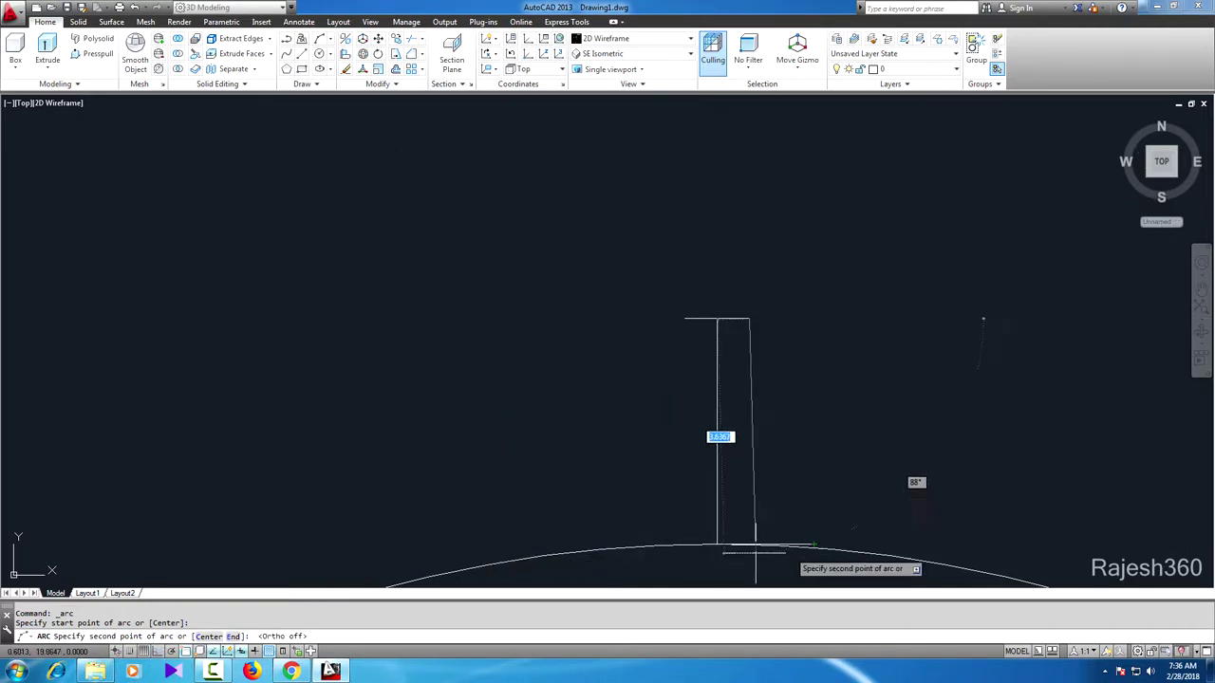
{"action": "scroll", "coordinate": [802, 554], "scroll_direction": "up", "scroll_amount": 2}
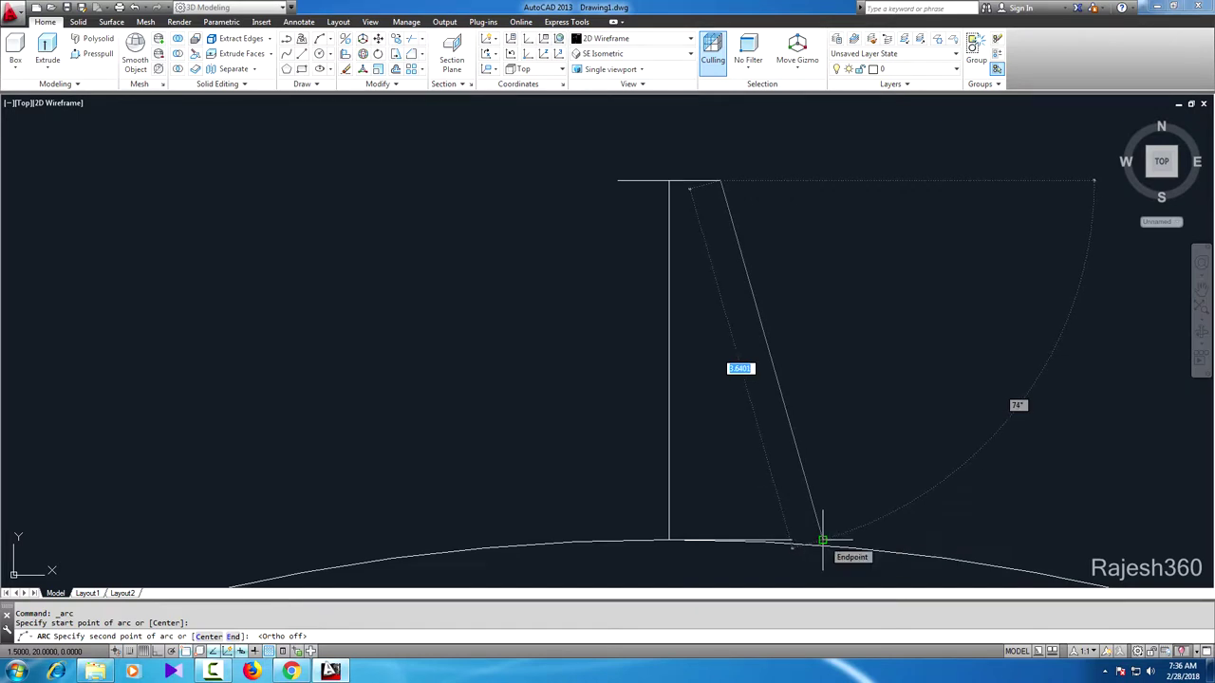
{"action": "left_click", "coordinate": [822, 540]}
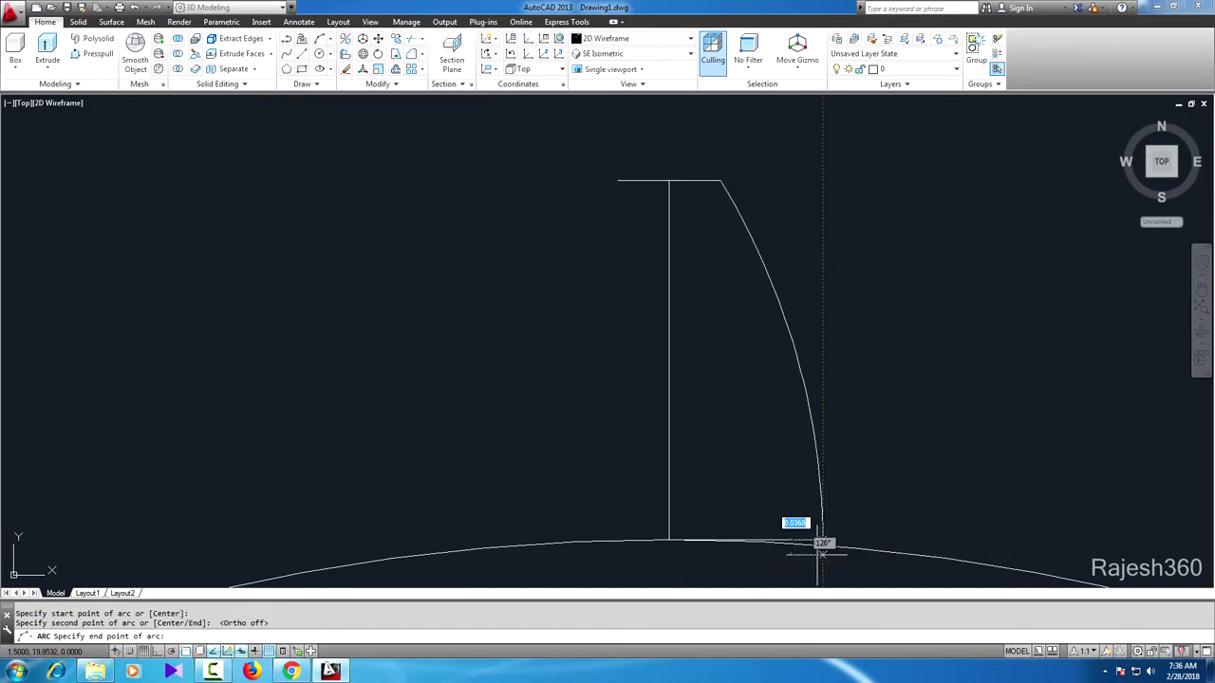
{"action": "scroll", "coordinate": [817, 550], "scroll_direction": "down", "scroll_amount": 2}
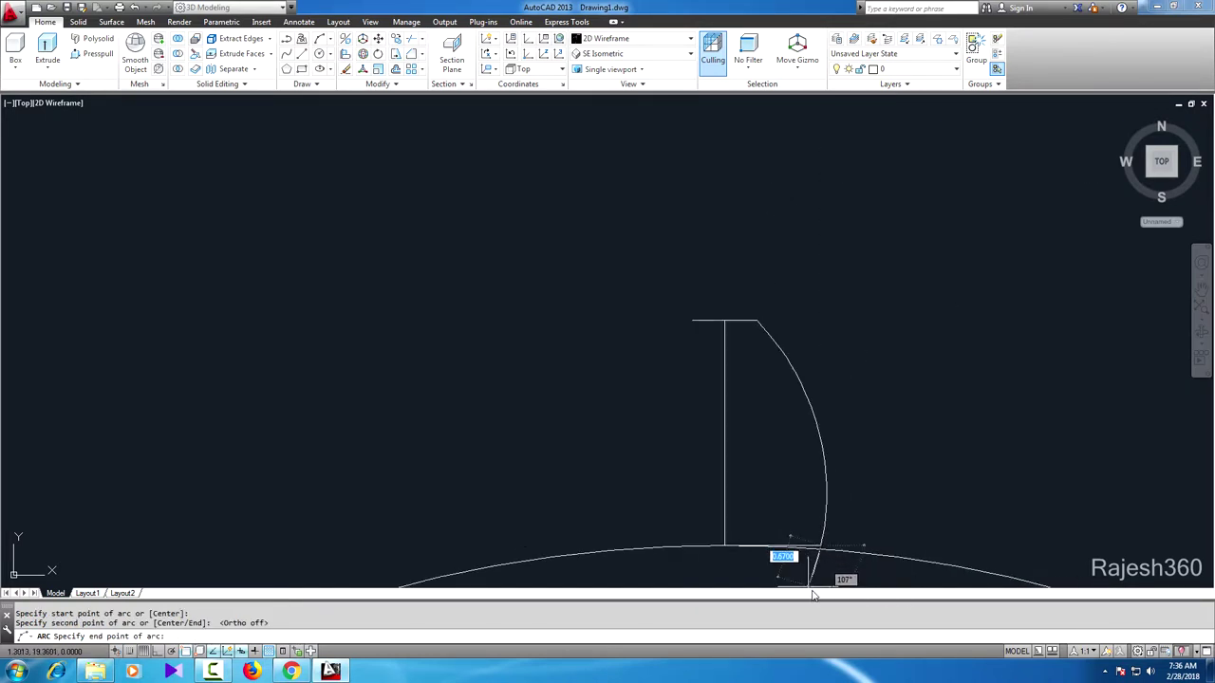
{"action": "scroll", "coordinate": [817, 550], "scroll_direction": "down", "scroll_amount": 2}
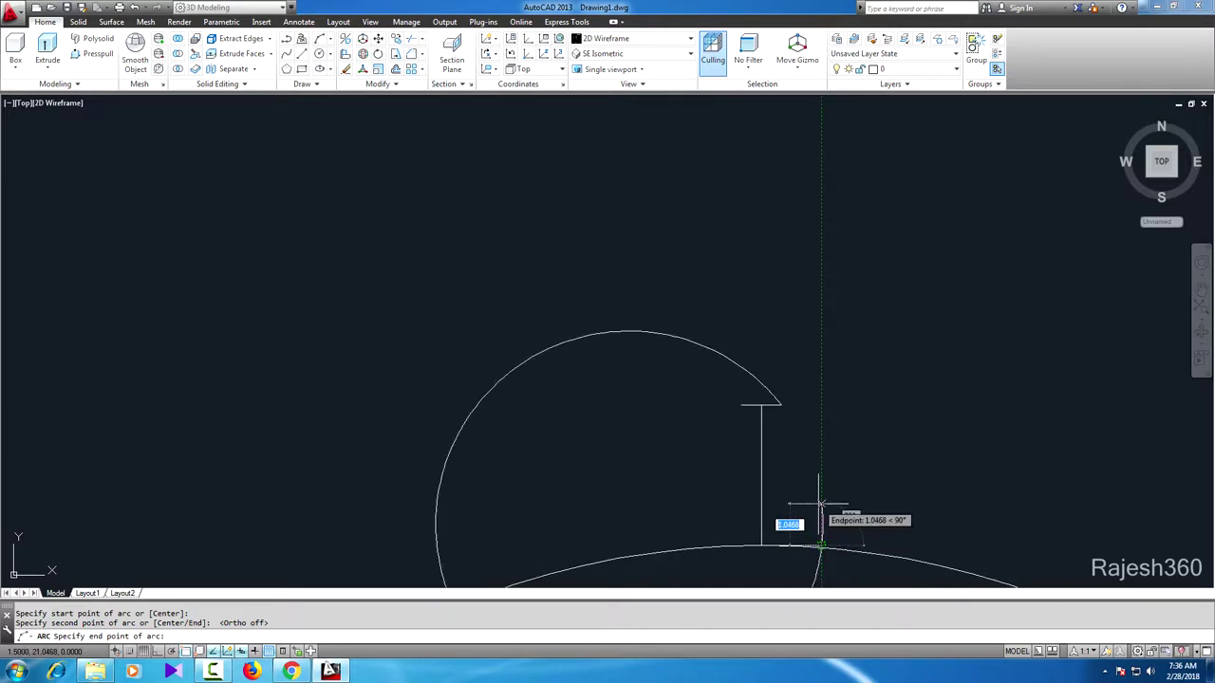
{"action": "middle_click_drag", "start_coordinate": [782, 465], "coordinate": [717, 330]}
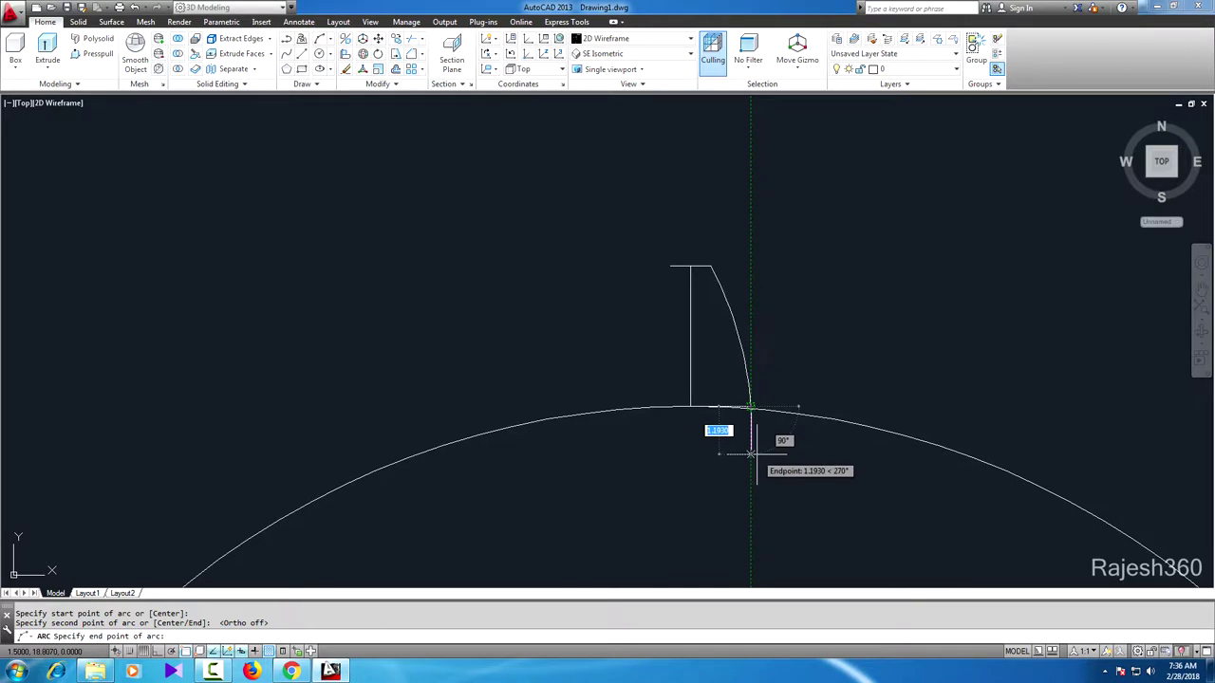
{"action": "left_click", "coordinate": [749, 453]}
{"action": "type", "text": "mi"}
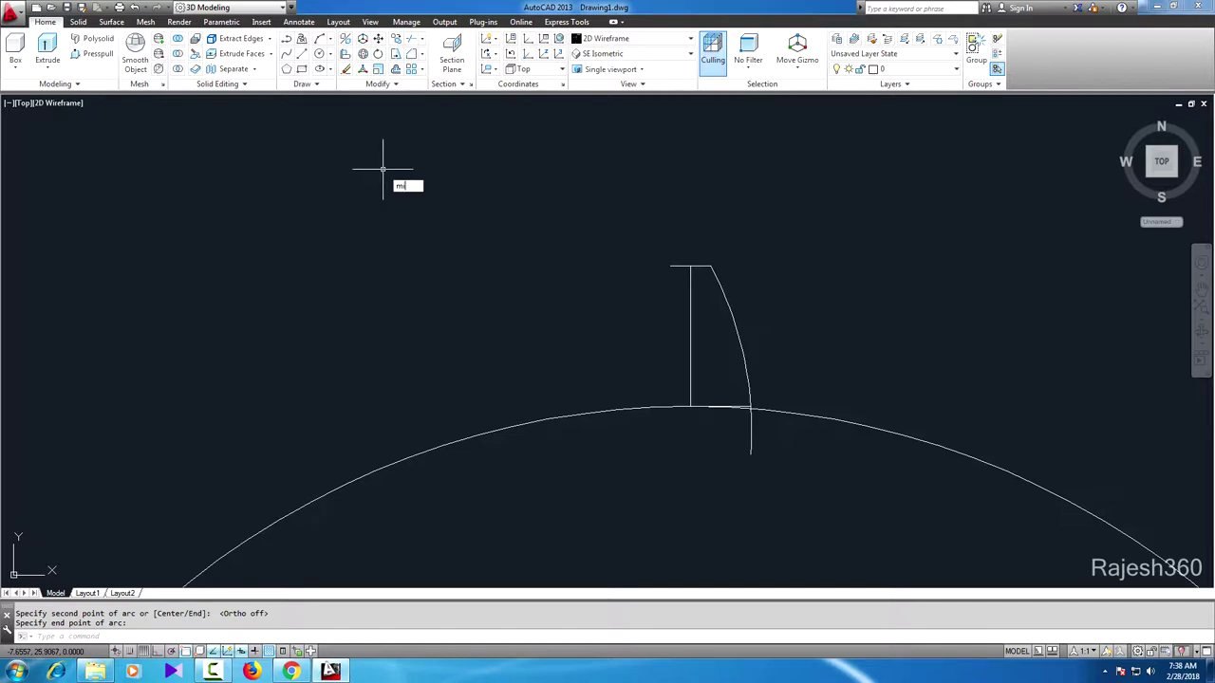
Step: Mirror the flank arc about the vertical line, keeping the original, to form the left flank
{"action": "type", "text": "rro"}
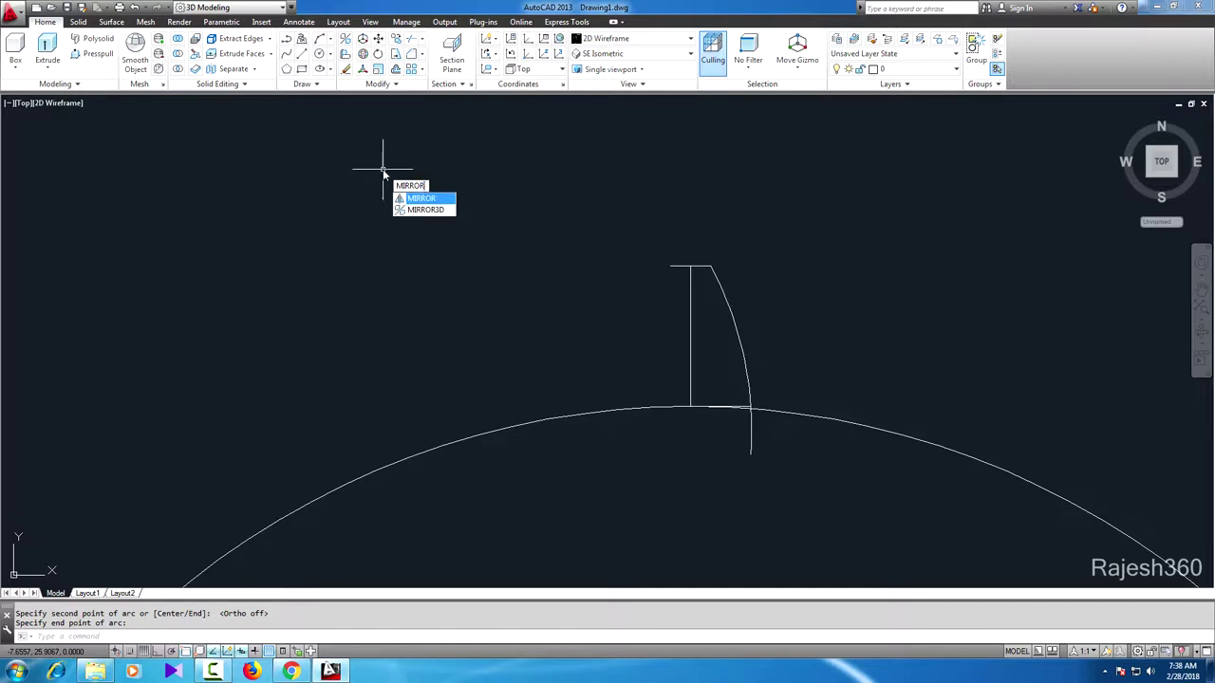
{"action": "key", "text": "Return"}
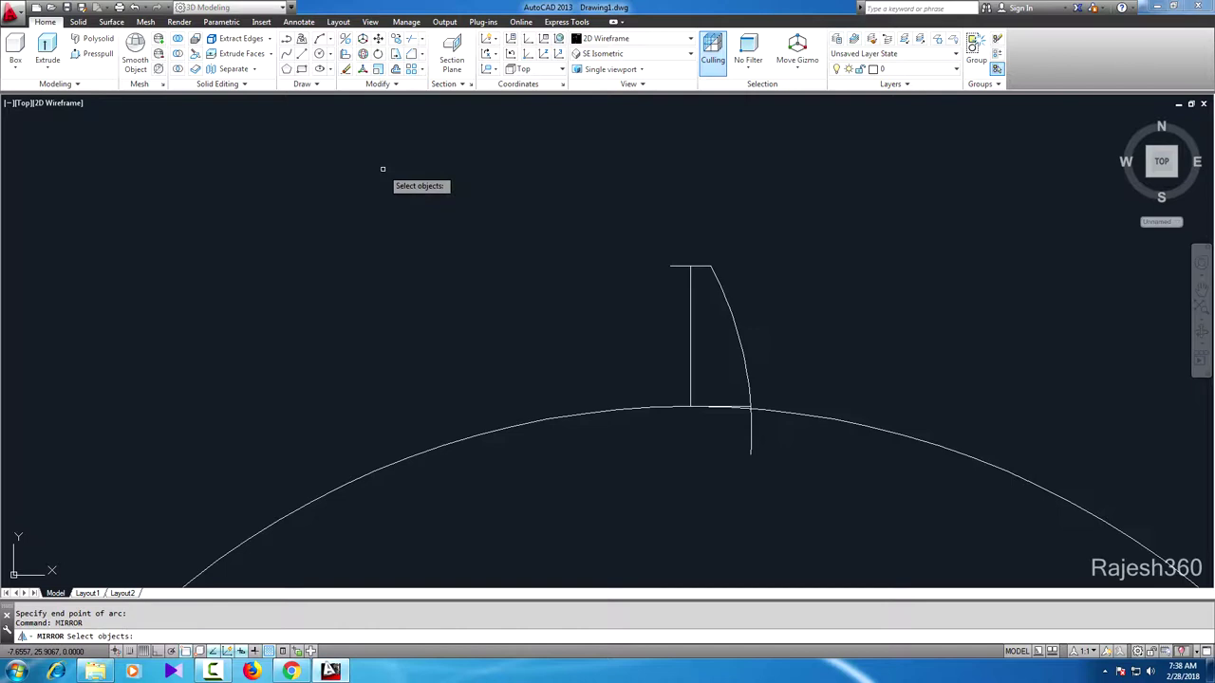
{"action": "left_click", "coordinate": [736, 322]}
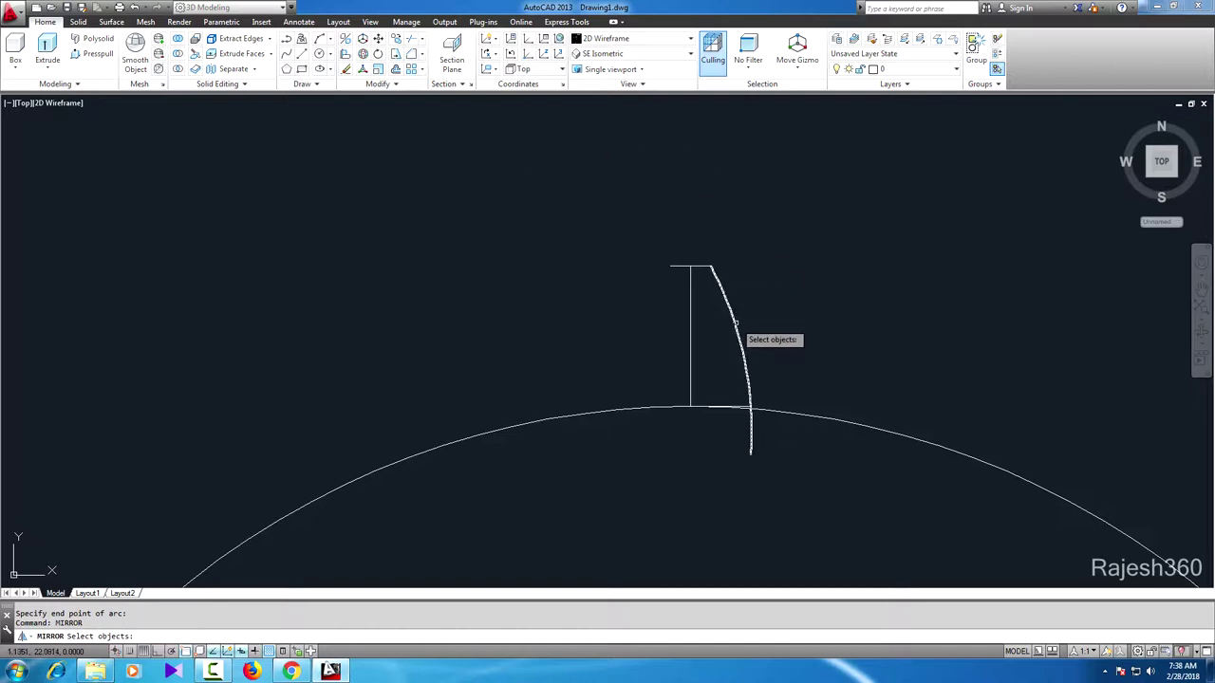
{"action": "left_click", "coordinate": [736, 323]}
{"action": "key", "text": "Return"}
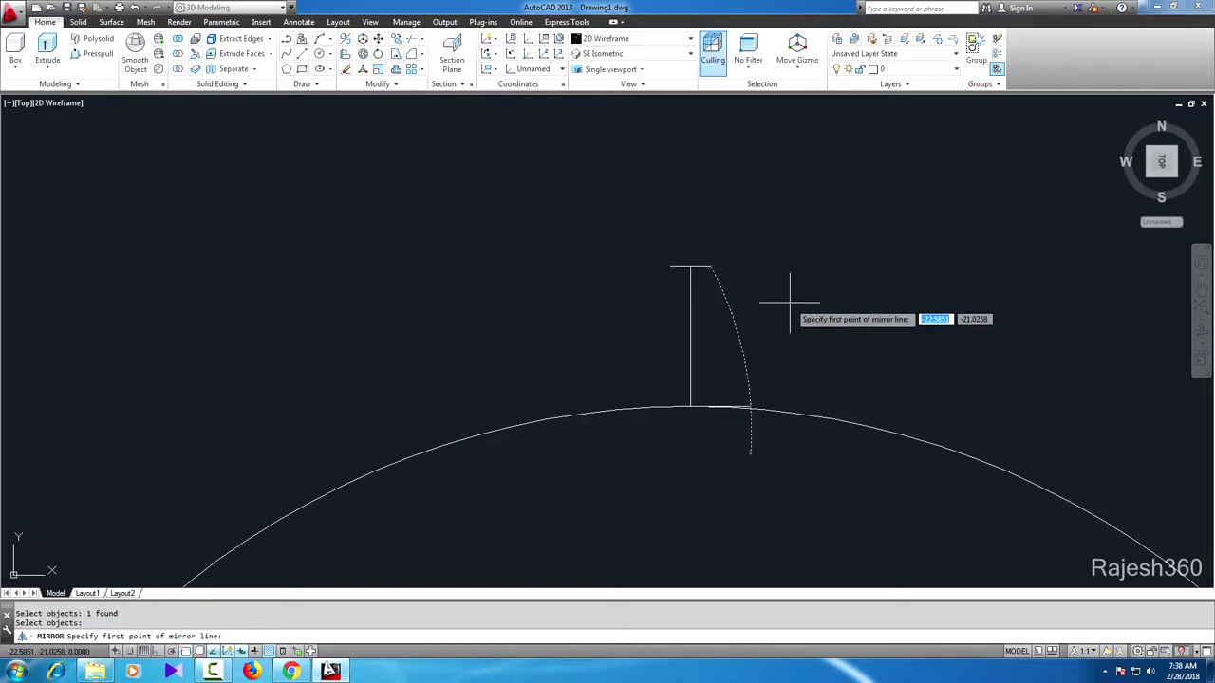
{"action": "left_click", "coordinate": [690, 266]}
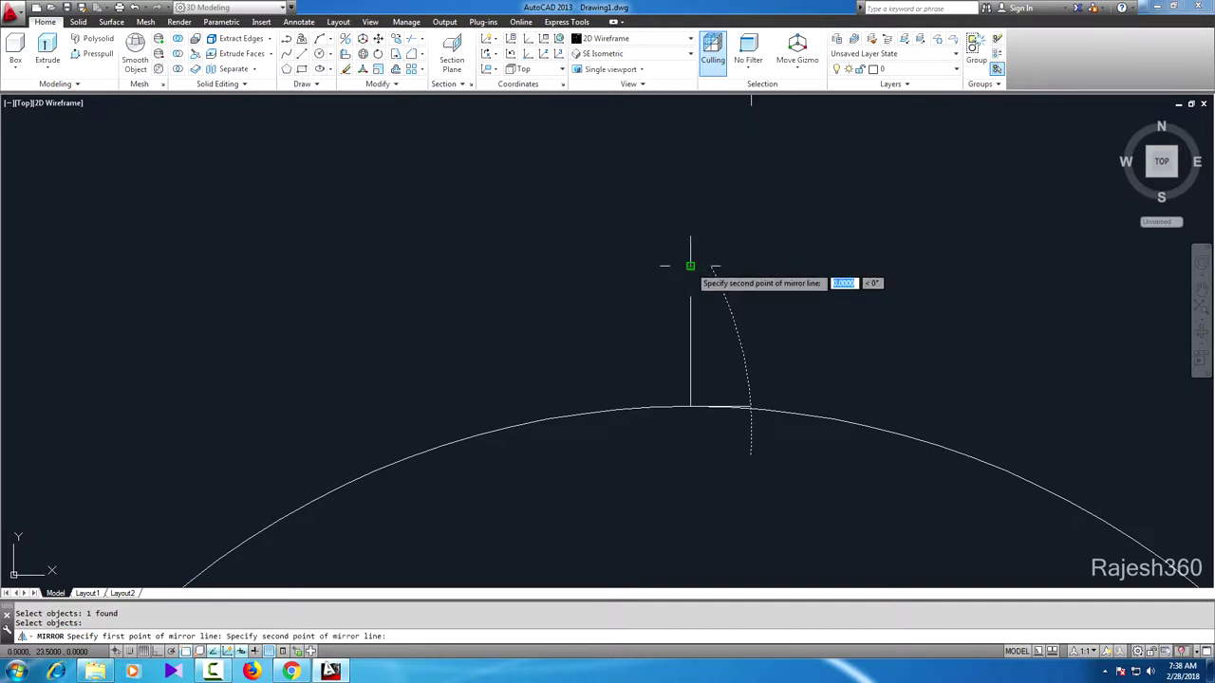
{"action": "left_click", "coordinate": [690, 406]}
{"action": "type", "text": "n"}
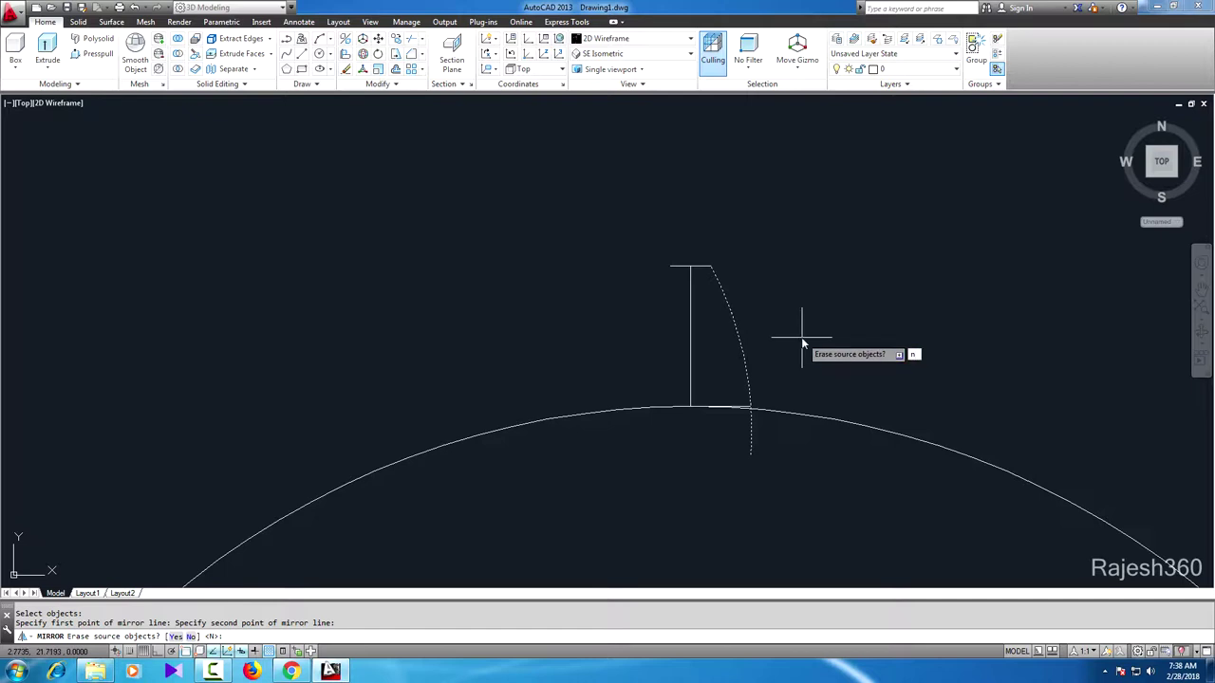
{"action": "key", "text": "Return"}
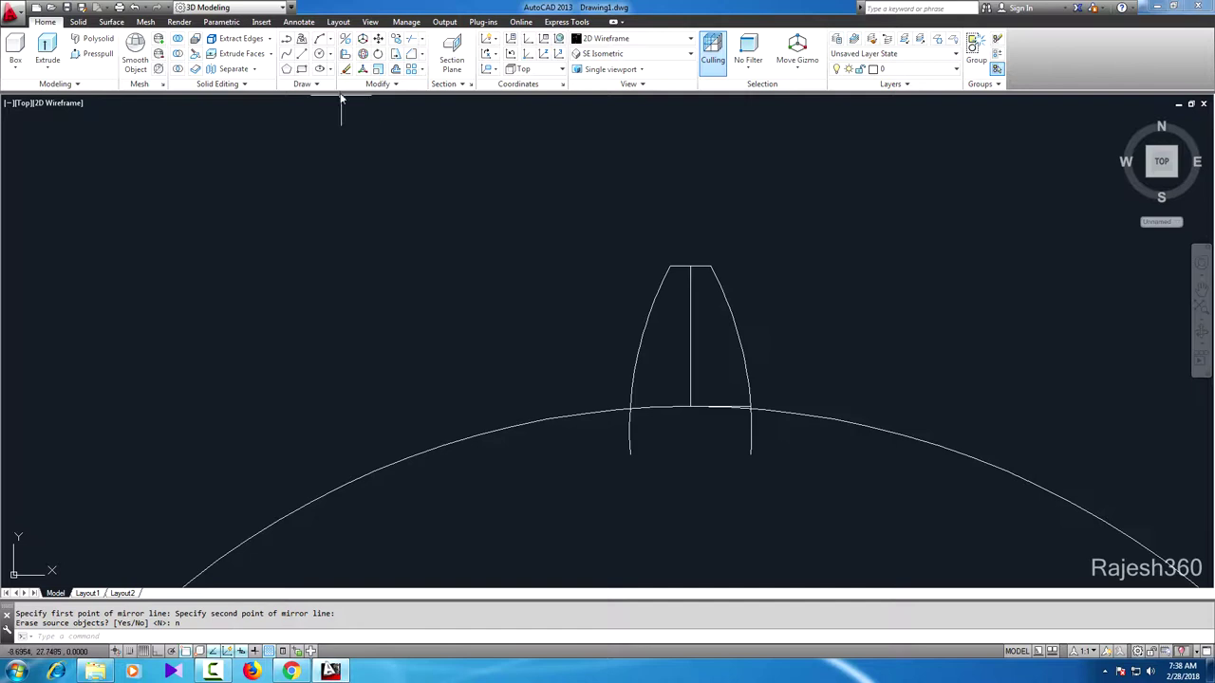
{"action": "left_click", "coordinate": [347, 69]}
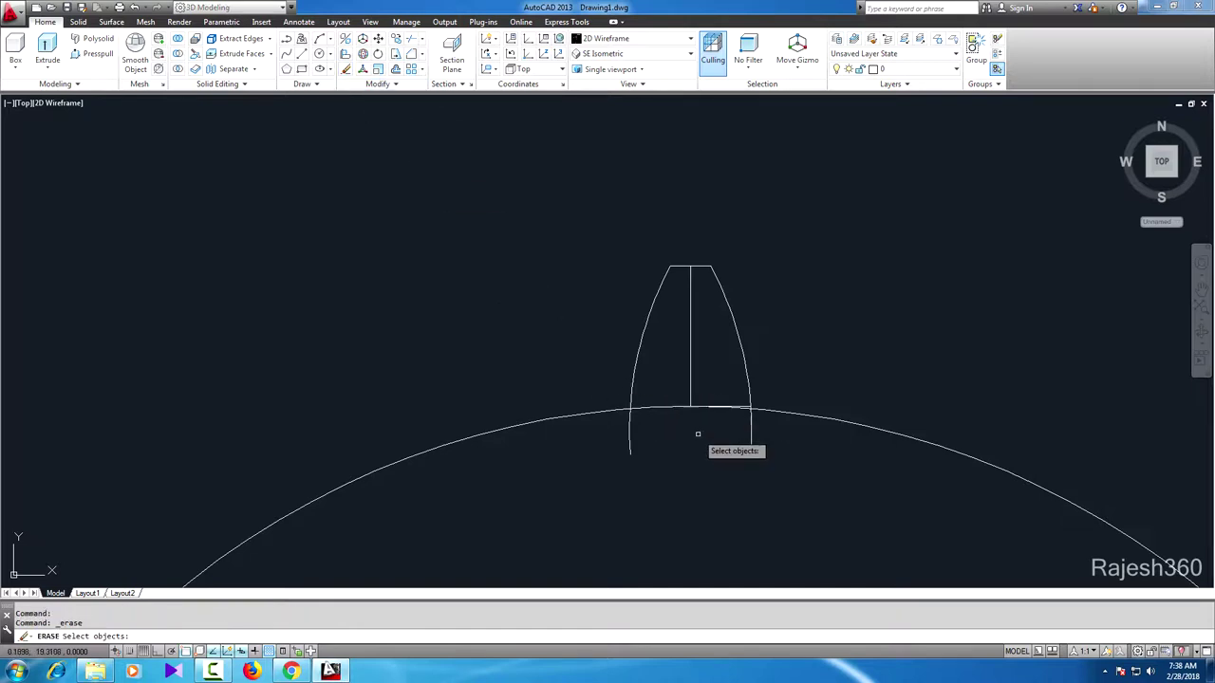
{"action": "scroll", "coordinate": [697, 434], "scroll_direction": "up", "scroll_amount": 4}
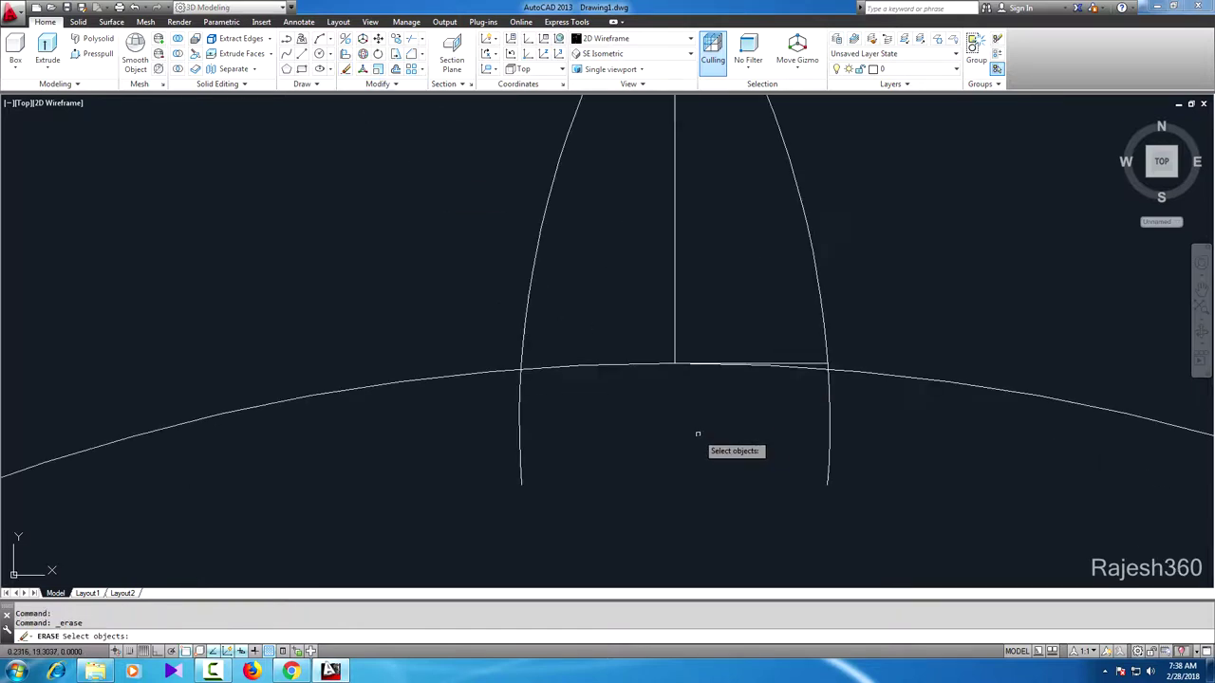
Step: Erase the short base line and the vertical guide line
{"action": "left_click", "coordinate": [814, 363]}
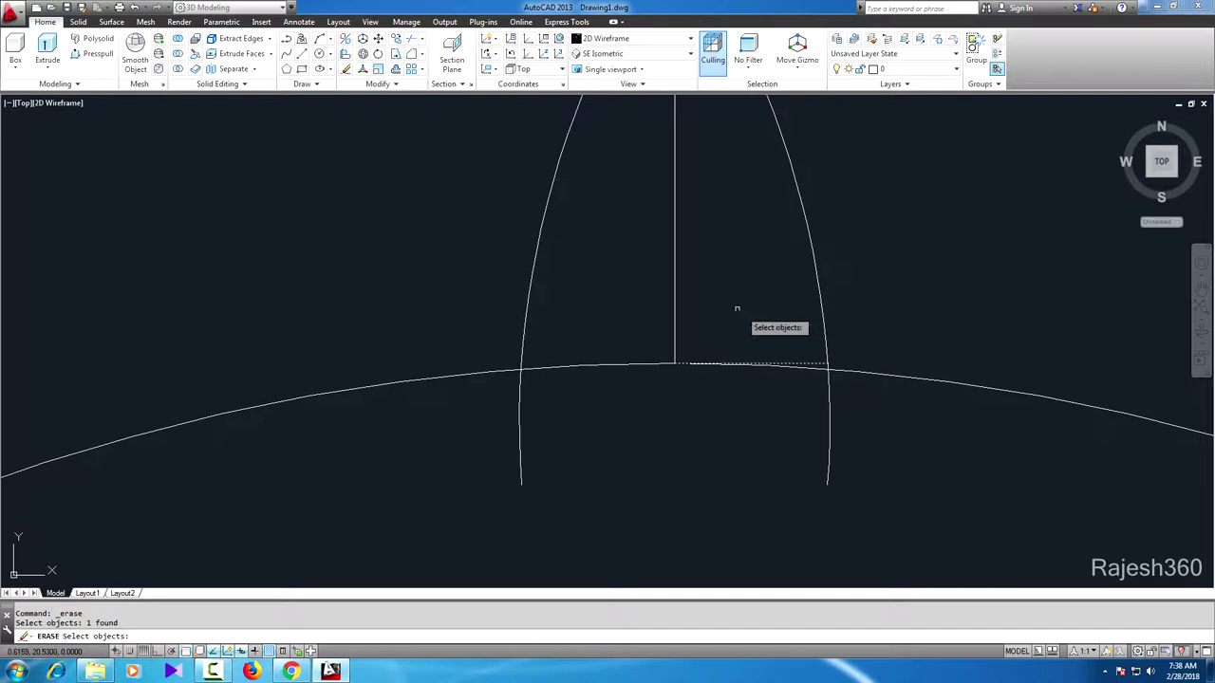
{"action": "left_click", "coordinate": [673, 289]}
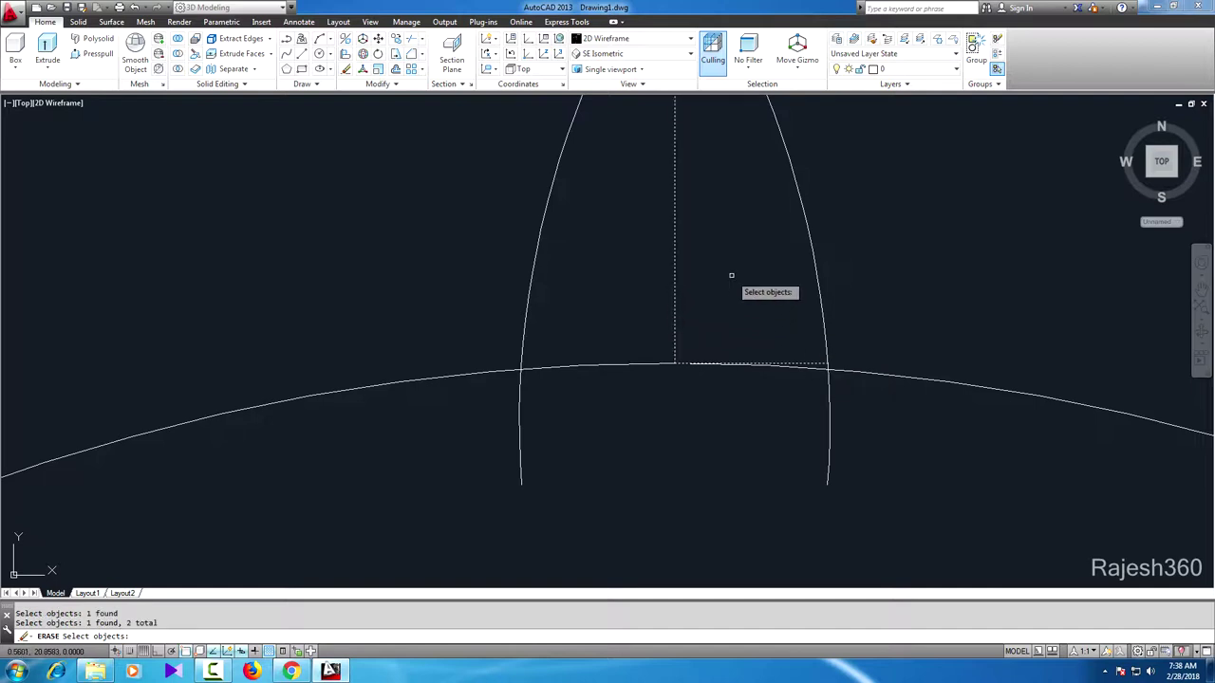
{"action": "key", "text": "Return"}
{"action": "scroll", "coordinate": [730, 273], "scroll_direction": "down", "scroll_amount": 2}
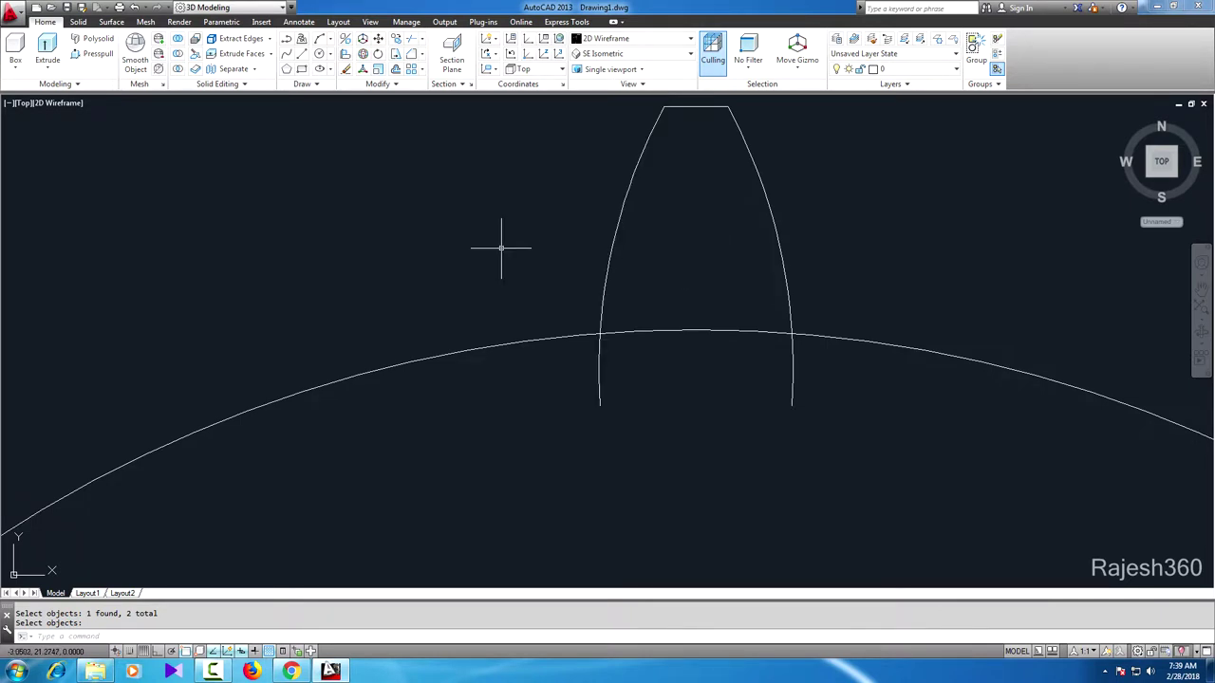
{"action": "key", "text": "Return"}
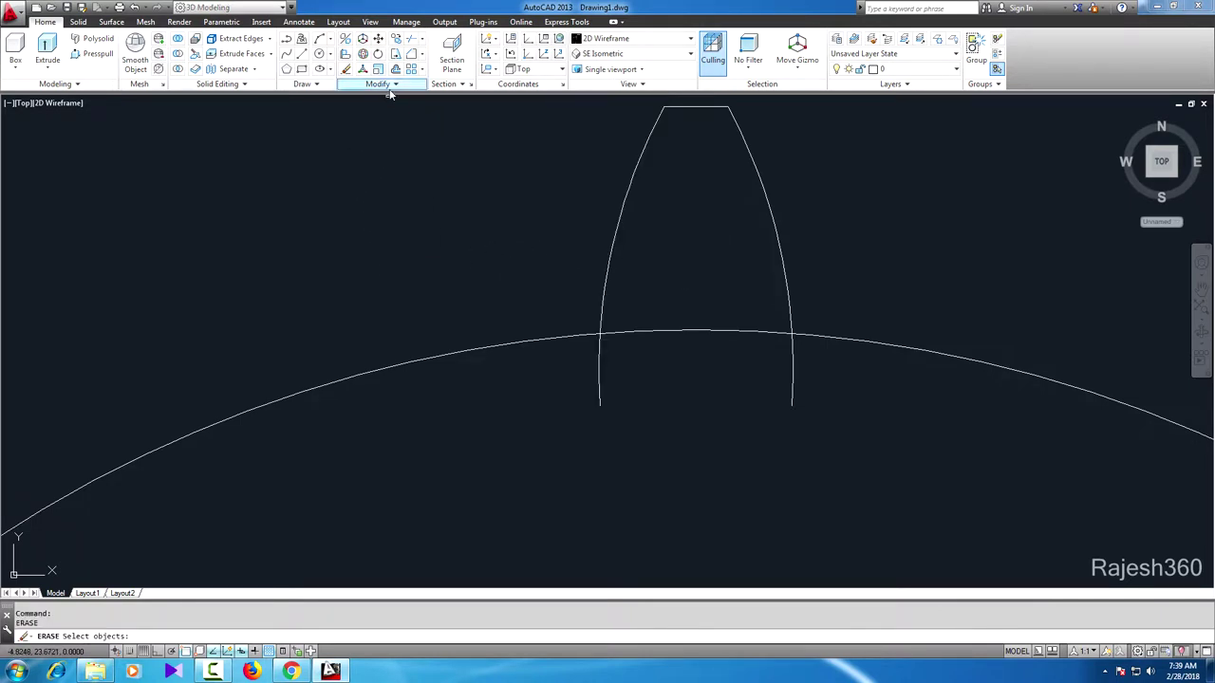
Step: Trim the rim arc piece inside the tooth, using all objects as cutting edges
{"action": "left_click", "coordinate": [414, 42]}
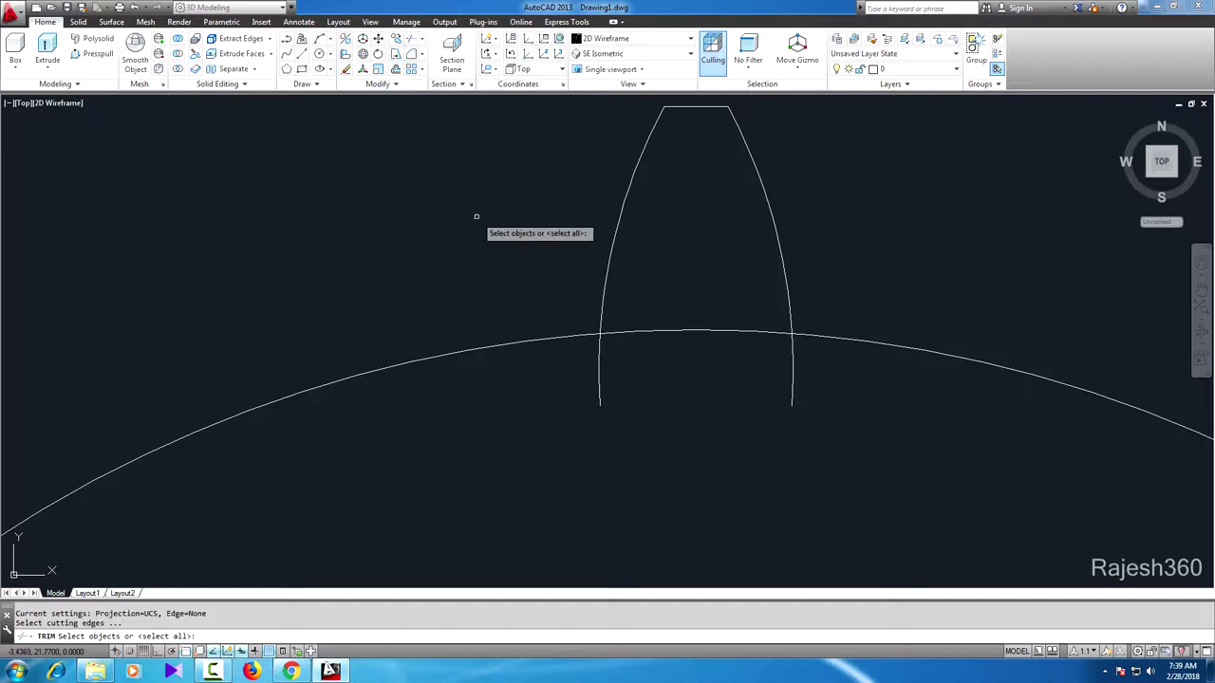
{"action": "key", "text": "Return"}
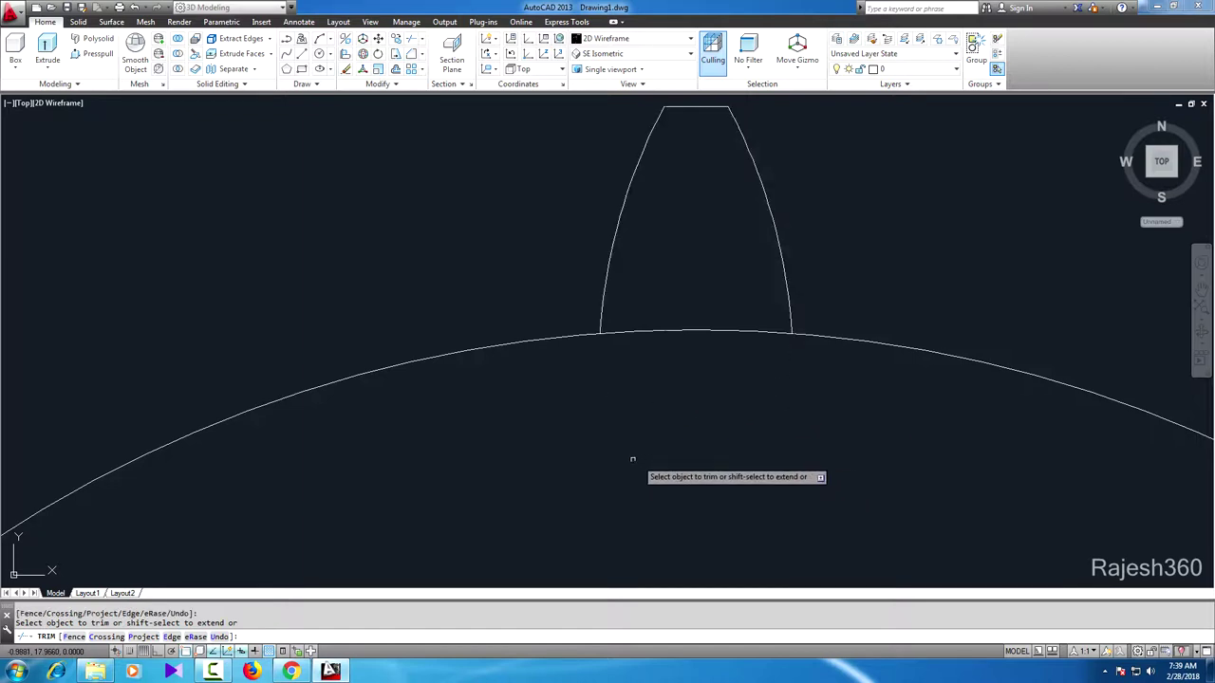
{"action": "left_click", "coordinate": [713, 330]}
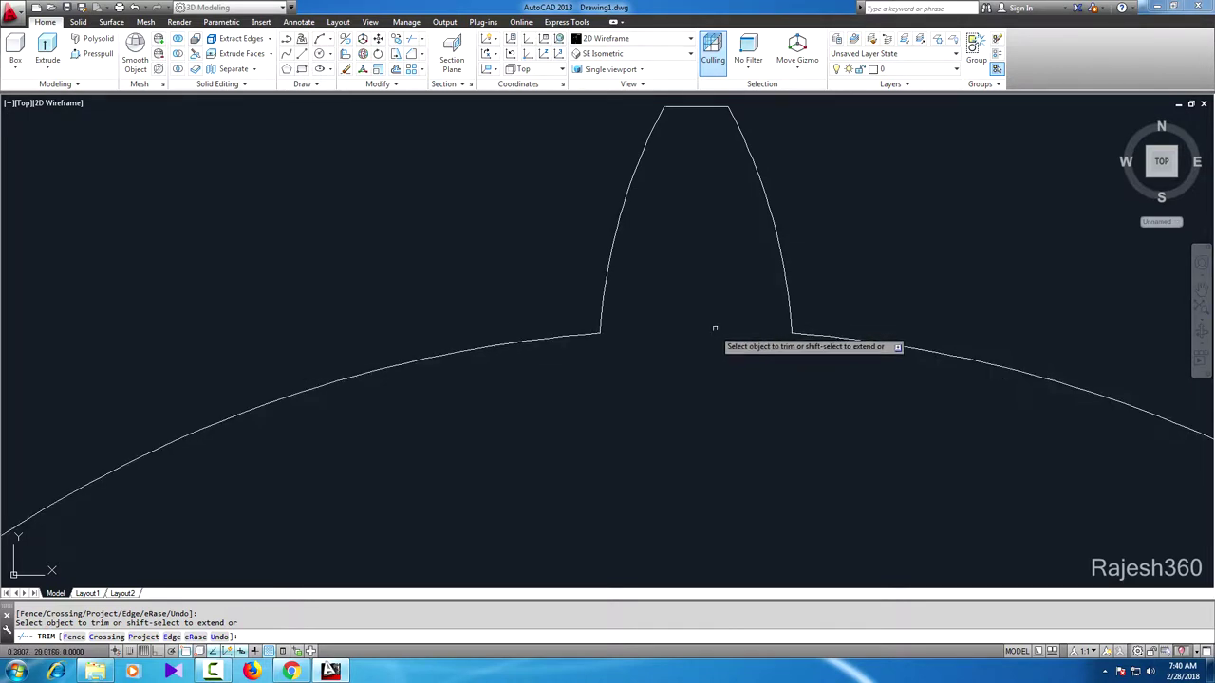
{"action": "left_click", "coordinate": [387, 85]}
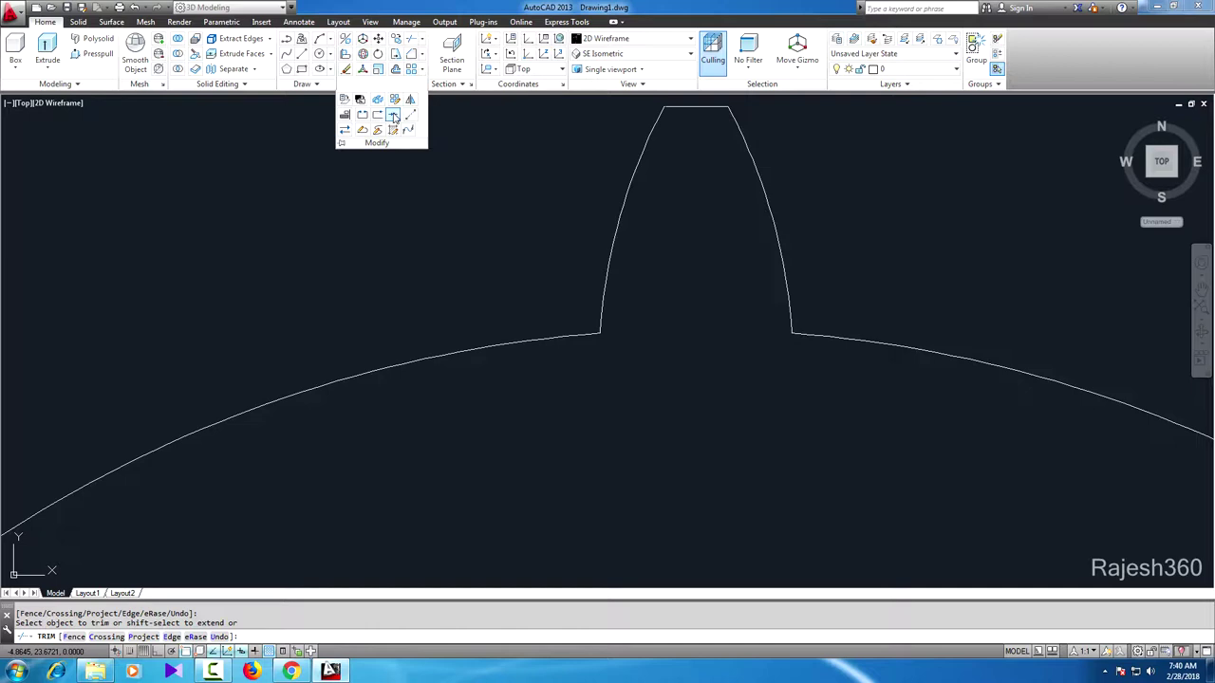
Step: Join the left flank, top line and right flank into a single tooth polyline
{"action": "left_click", "coordinate": [393, 115]}
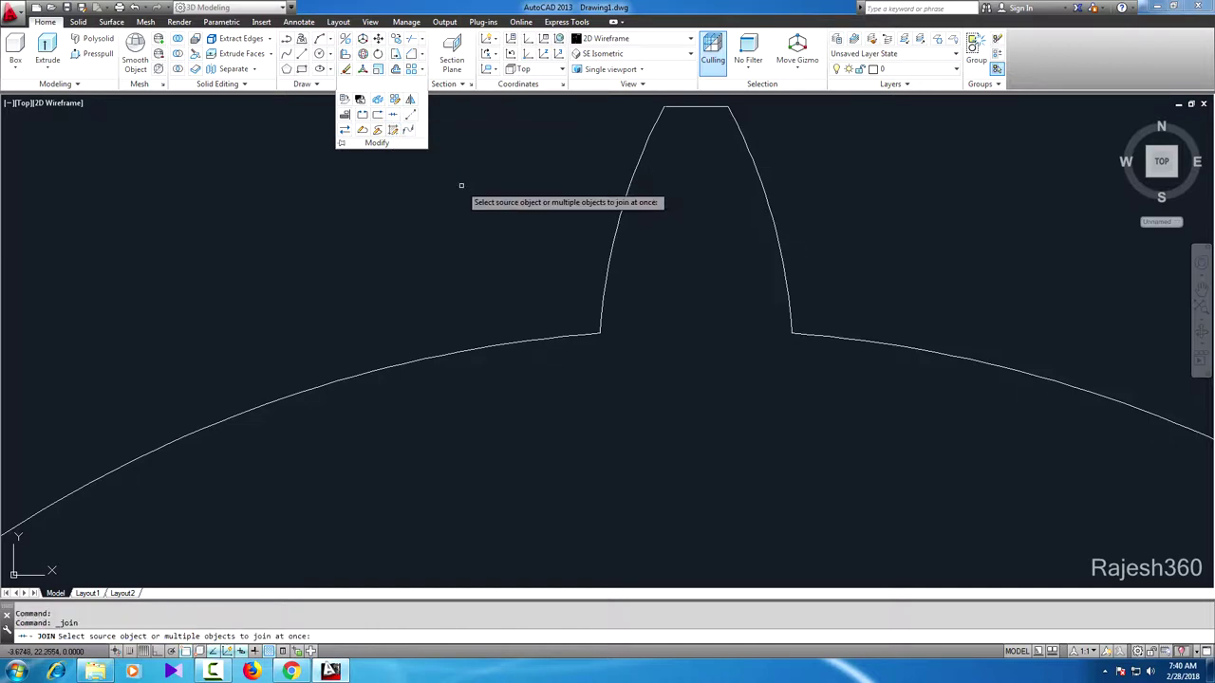
{"action": "left_click", "coordinate": [609, 272]}
{"action": "left_click", "coordinate": [699, 106]}
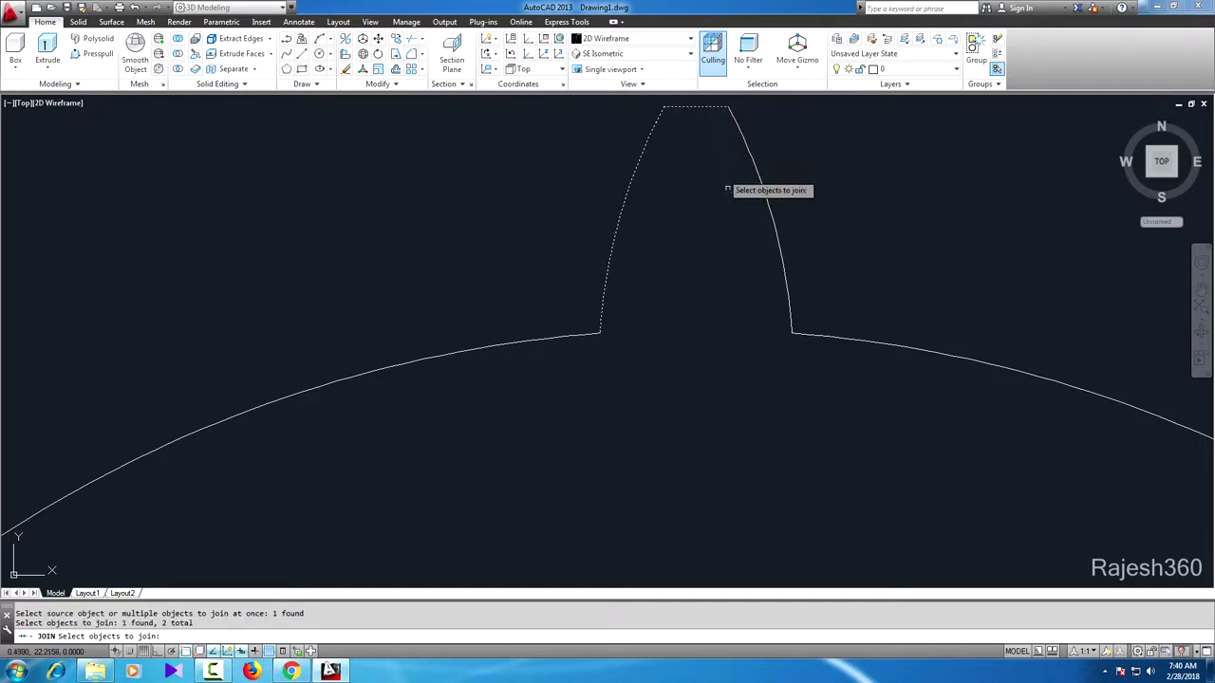
{"action": "left_click", "coordinate": [774, 231]}
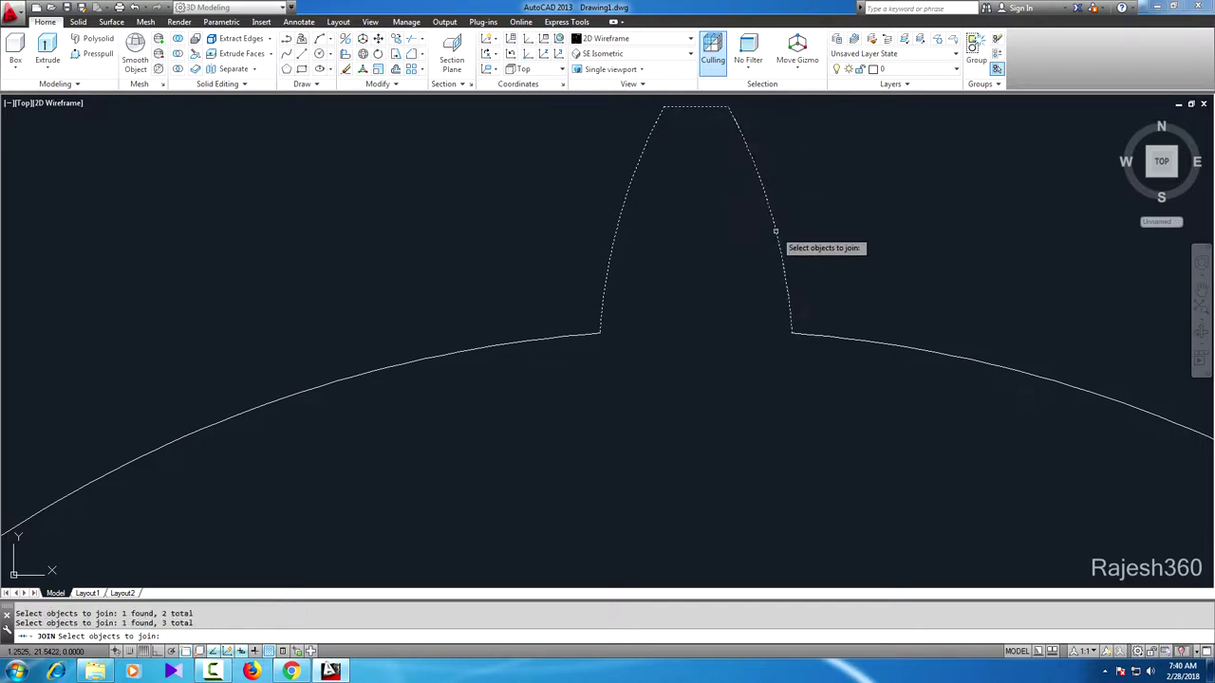
{"action": "key", "text": "Return"}
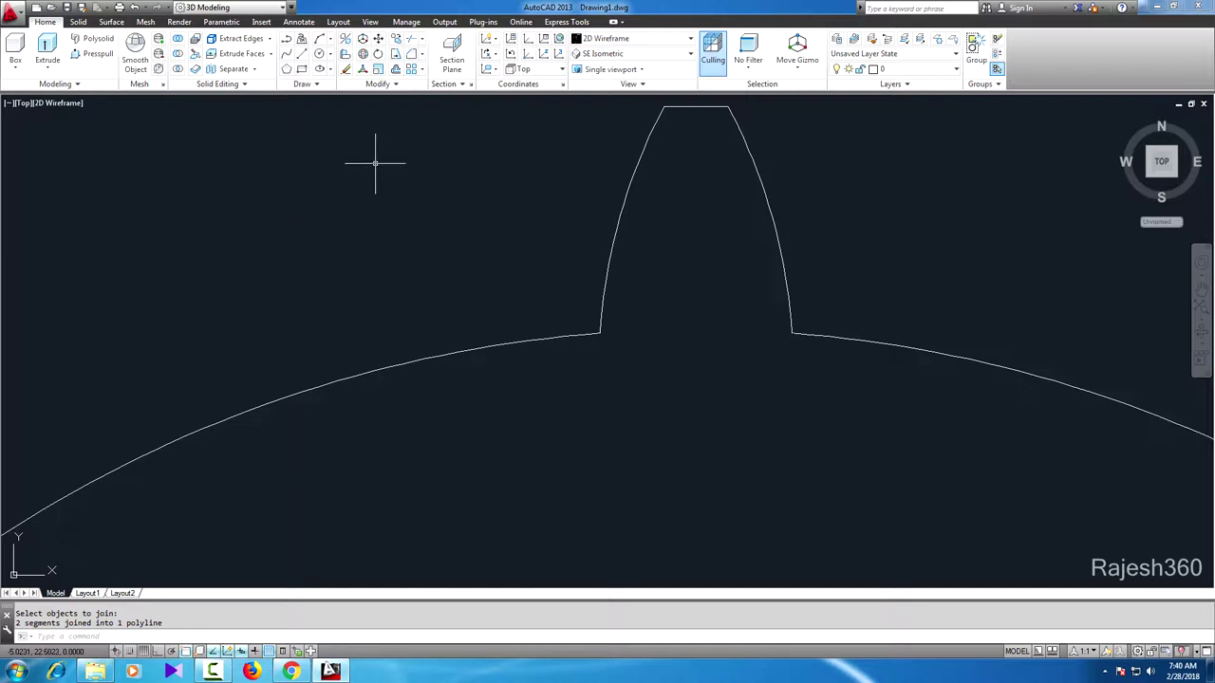
{"action": "left_click", "coordinate": [423, 75]}
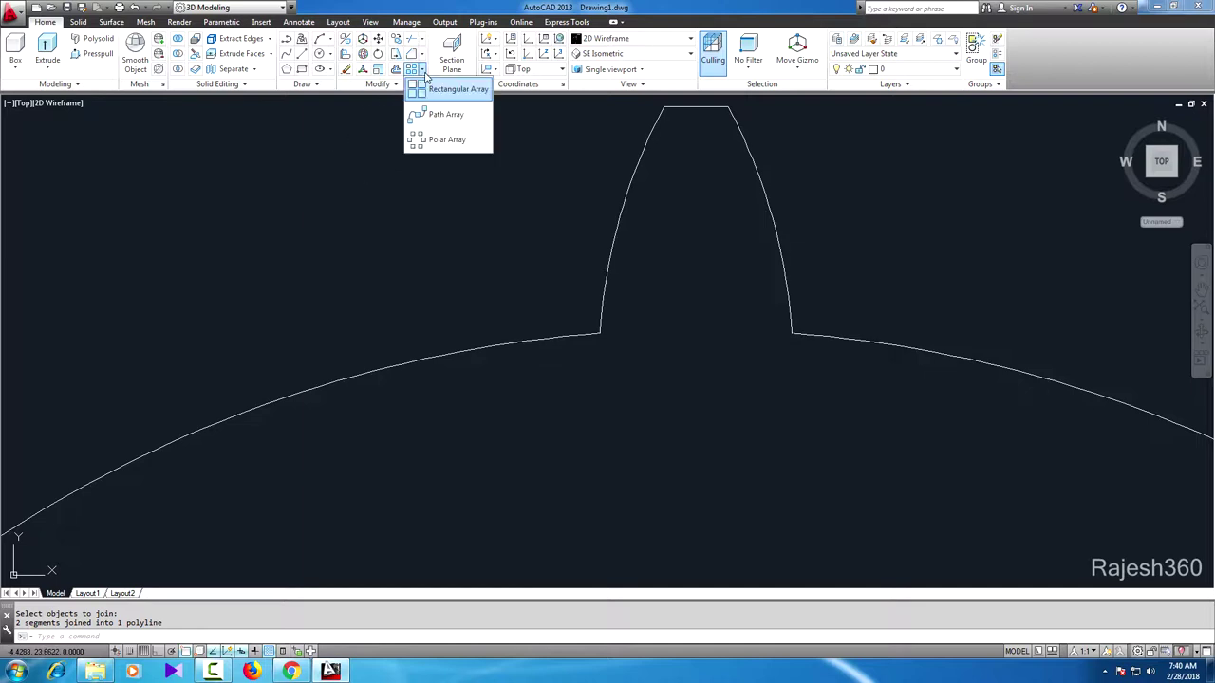
Step: Polar-array the tooth profile 30 times around the gear centre
{"action": "left_click", "coordinate": [451, 141]}
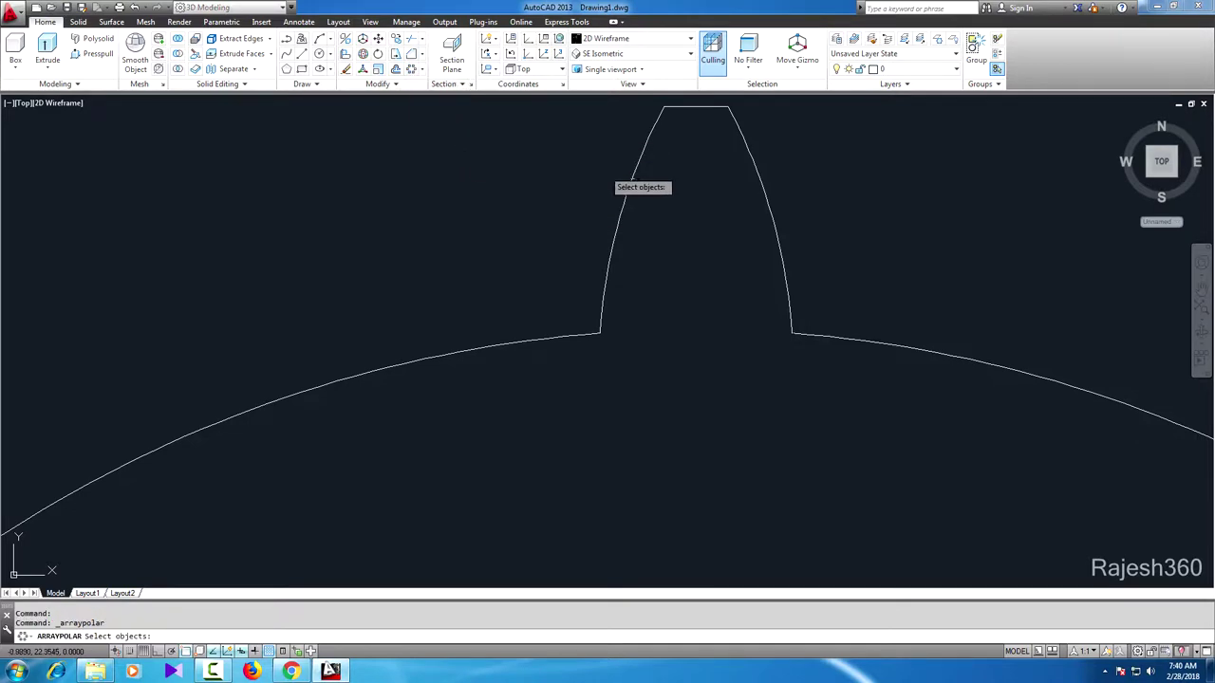
{"action": "left_click", "coordinate": [773, 225]}
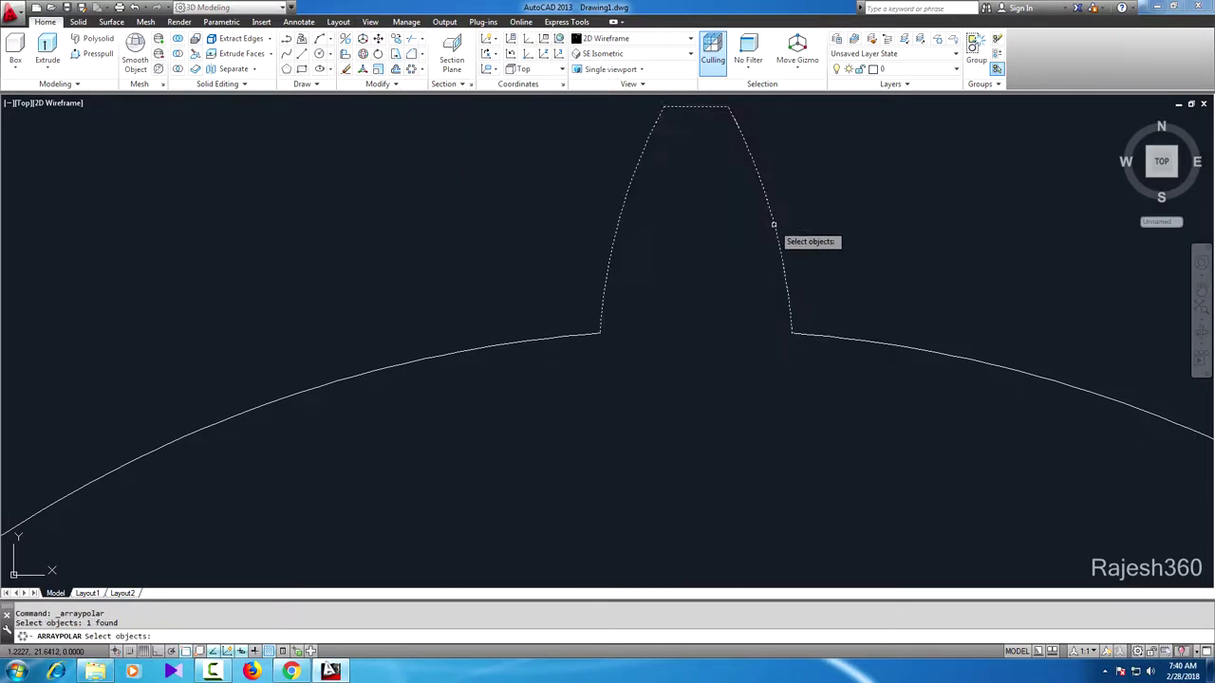
{"action": "scroll", "coordinate": [823, 238], "scroll_direction": "down", "scroll_amount": 4}
{"action": "scroll", "coordinate": [826, 238], "scroll_direction": "down", "scroll_amount": 3}
{"action": "scroll", "coordinate": [835, 242], "scroll_direction": "down", "scroll_amount": 1}
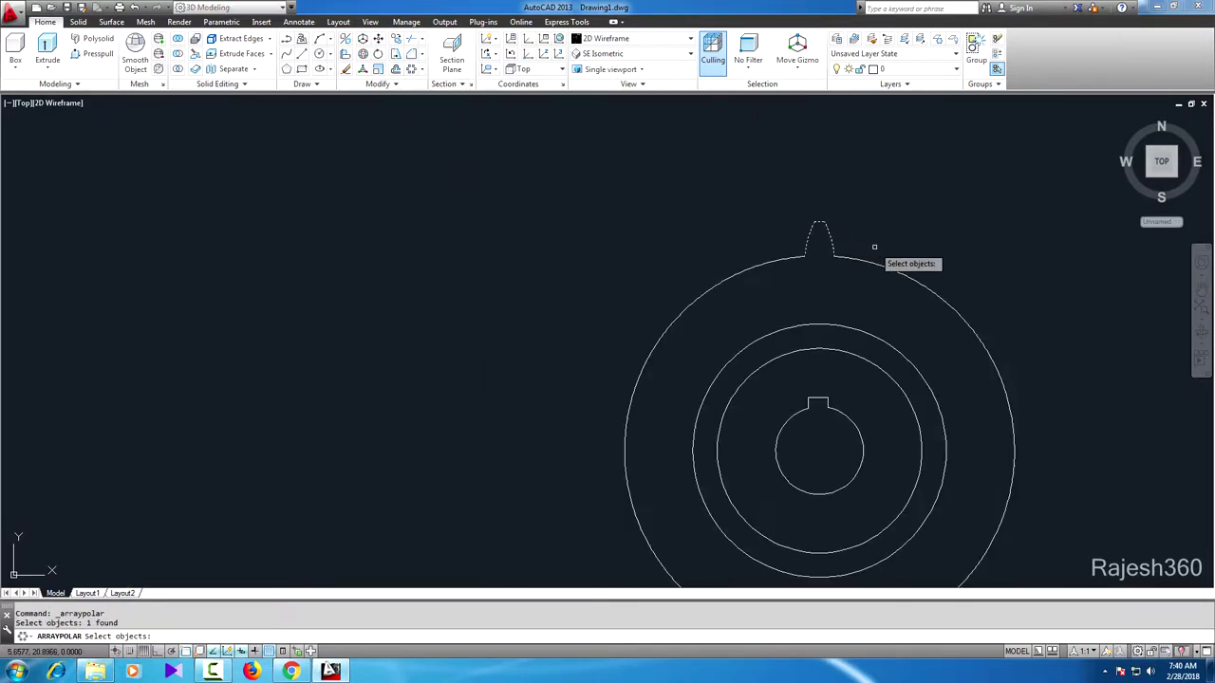
{"action": "scroll", "coordinate": [957, 290], "scroll_direction": "down", "scroll_amount": 2}
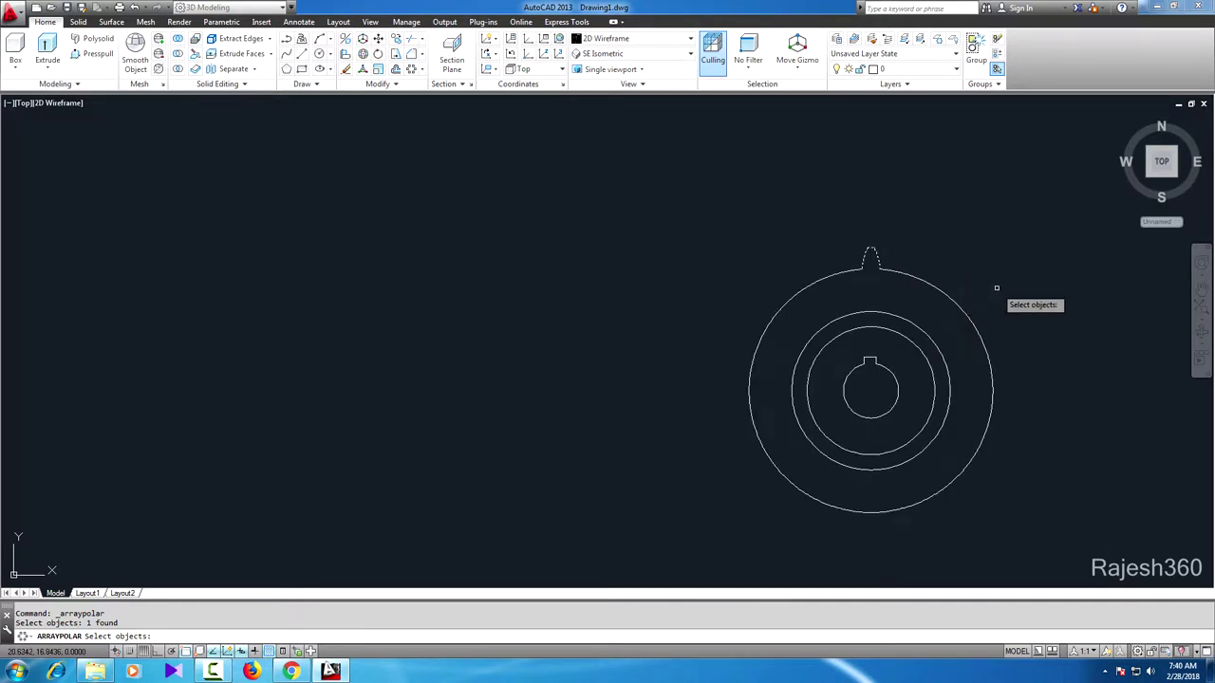
{"action": "key", "text": "Return"}
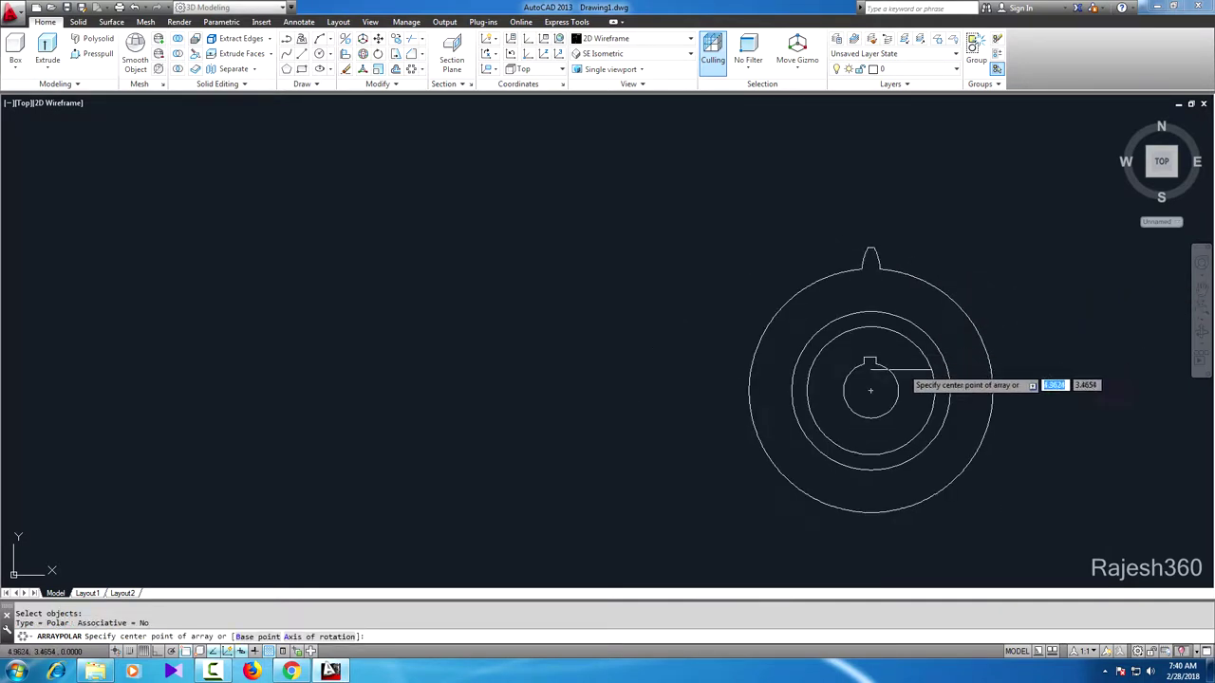
{"action": "left_click", "coordinate": [871, 388]}
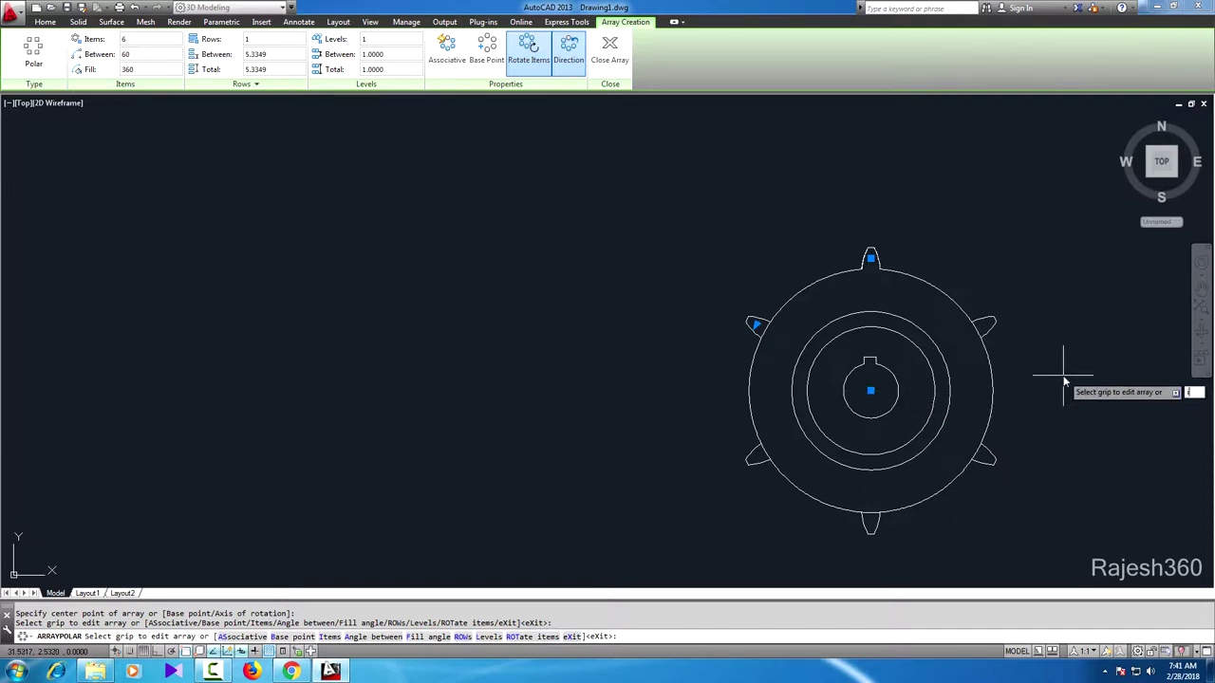
{"action": "key", "text": "Return"}
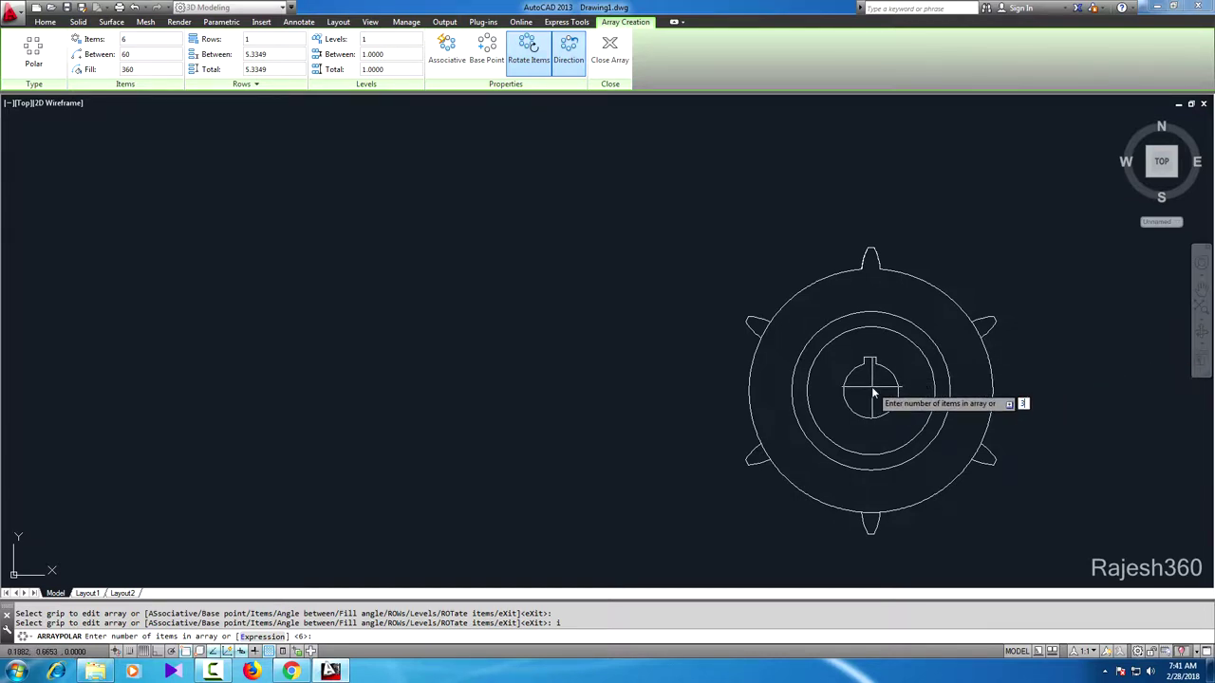
{"action": "type", "text": "0"}
{"action": "key", "text": "Return"}
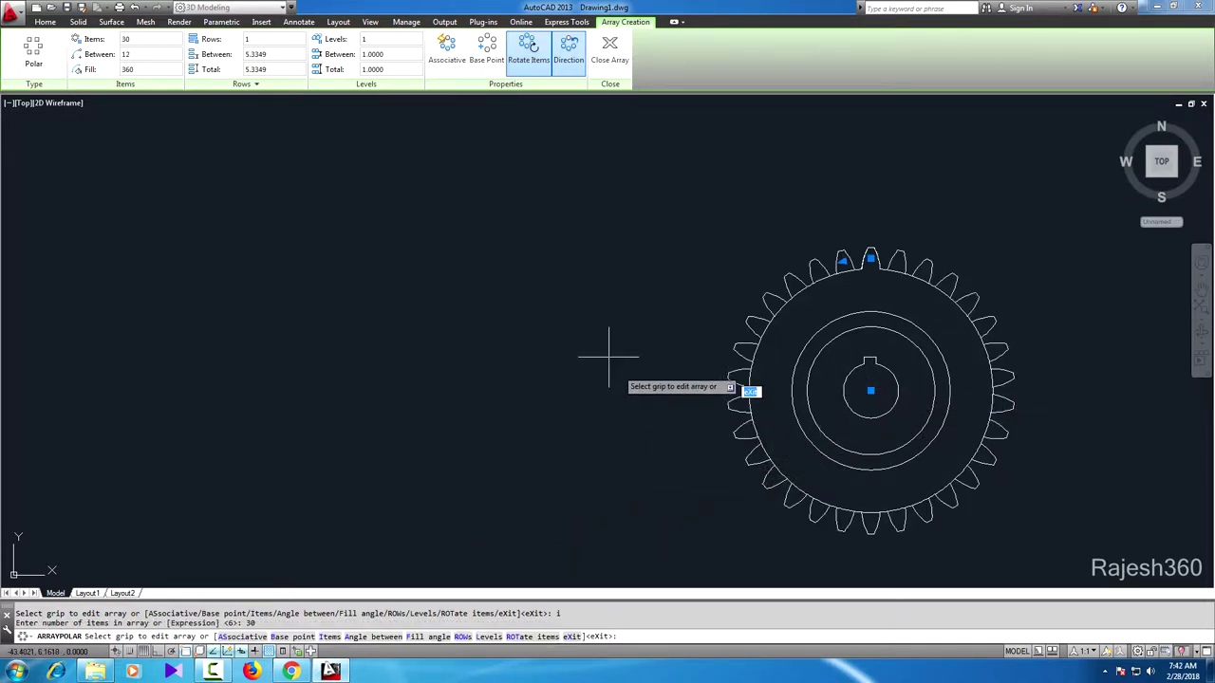
{"action": "left_click", "coordinate": [607, 62]}
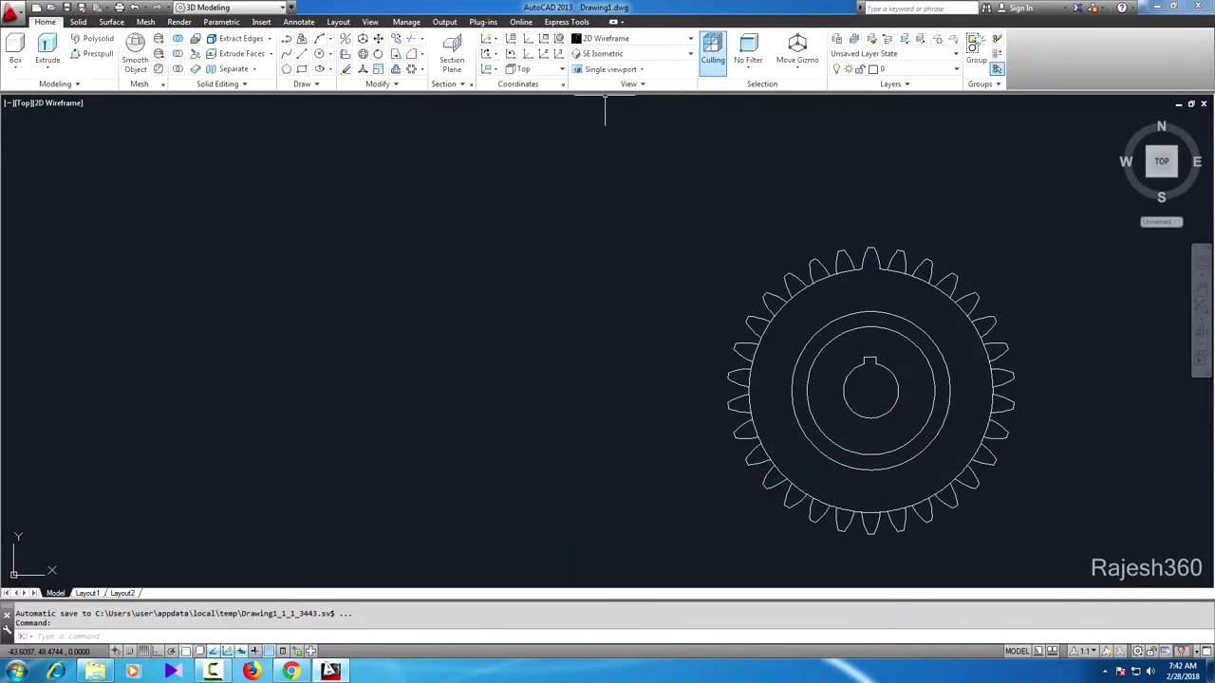
Step: Trim the rim arcs under the right-side teeth, using all objects as cutting edges
{"action": "left_click", "coordinate": [412, 42]}
{"action": "key", "text": "Return"}
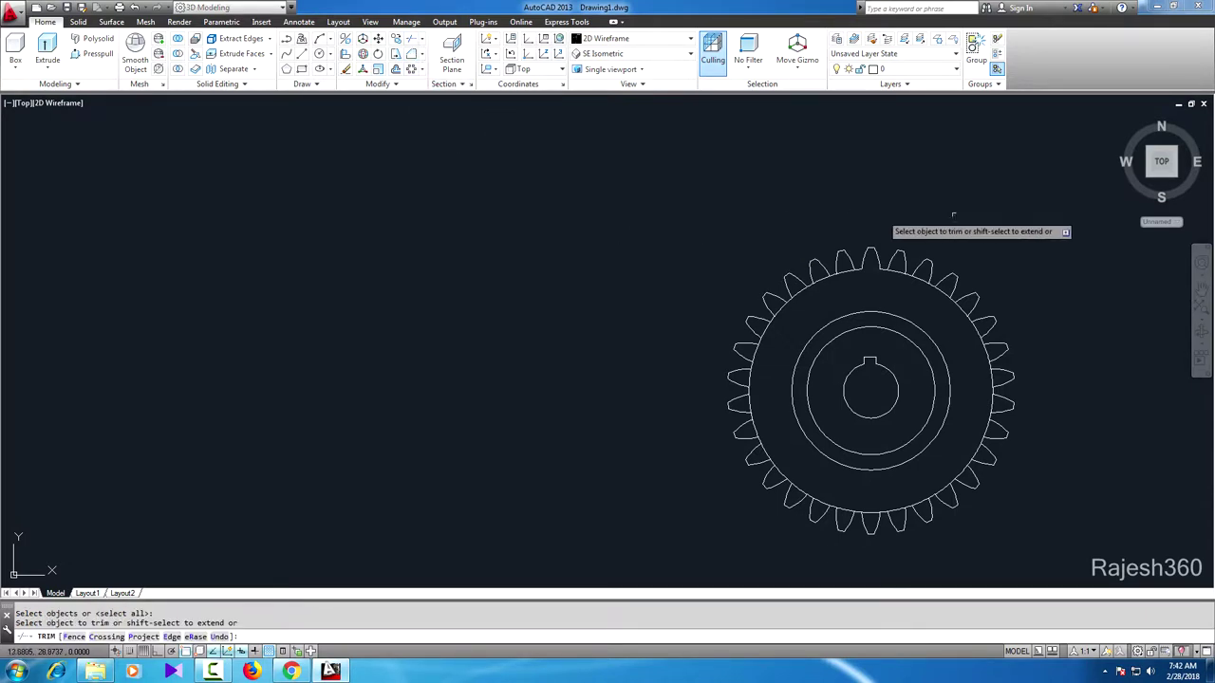
{"action": "scroll", "coordinate": [1032, 254], "scroll_direction": "up", "scroll_amount": 2}
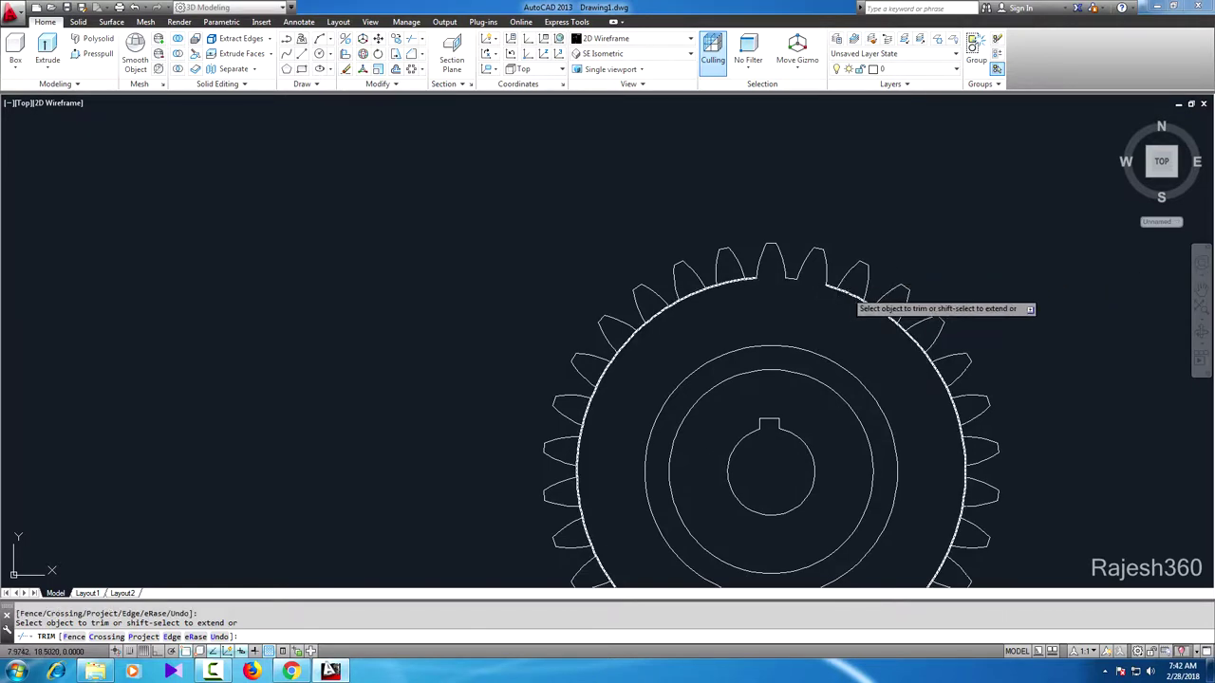
{"action": "left_click", "coordinate": [886, 311]}
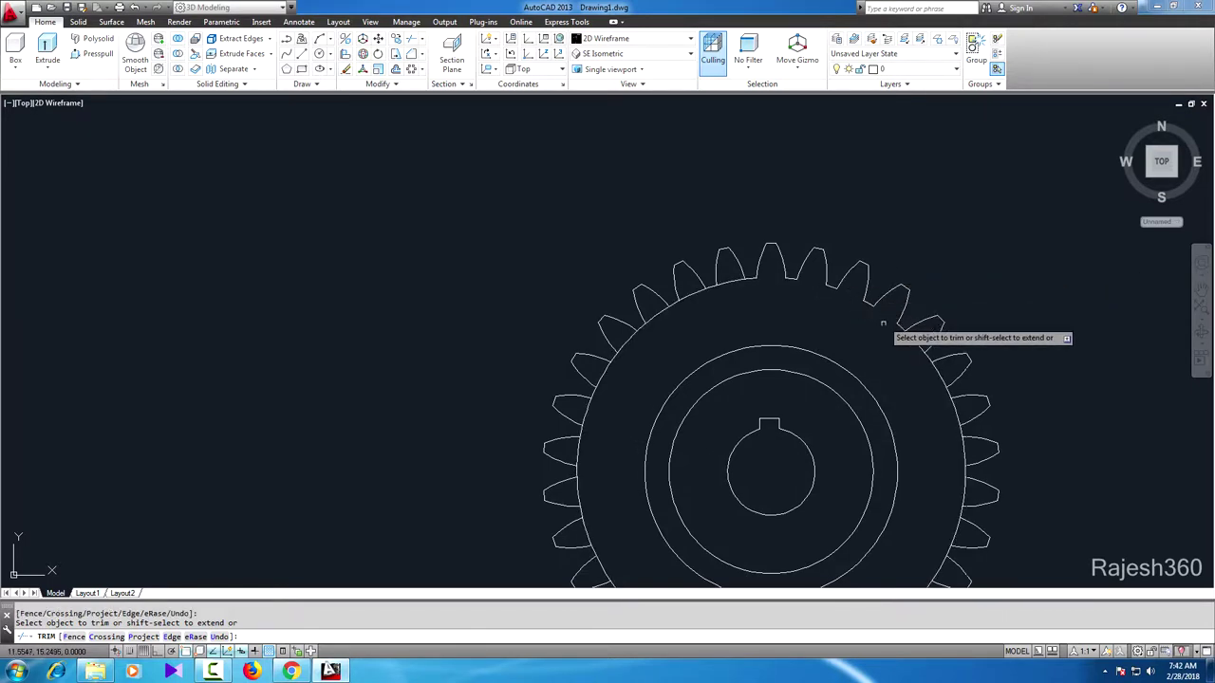
{"action": "left_click", "coordinate": [918, 343]}
{"action": "left_click", "coordinate": [937, 375]}
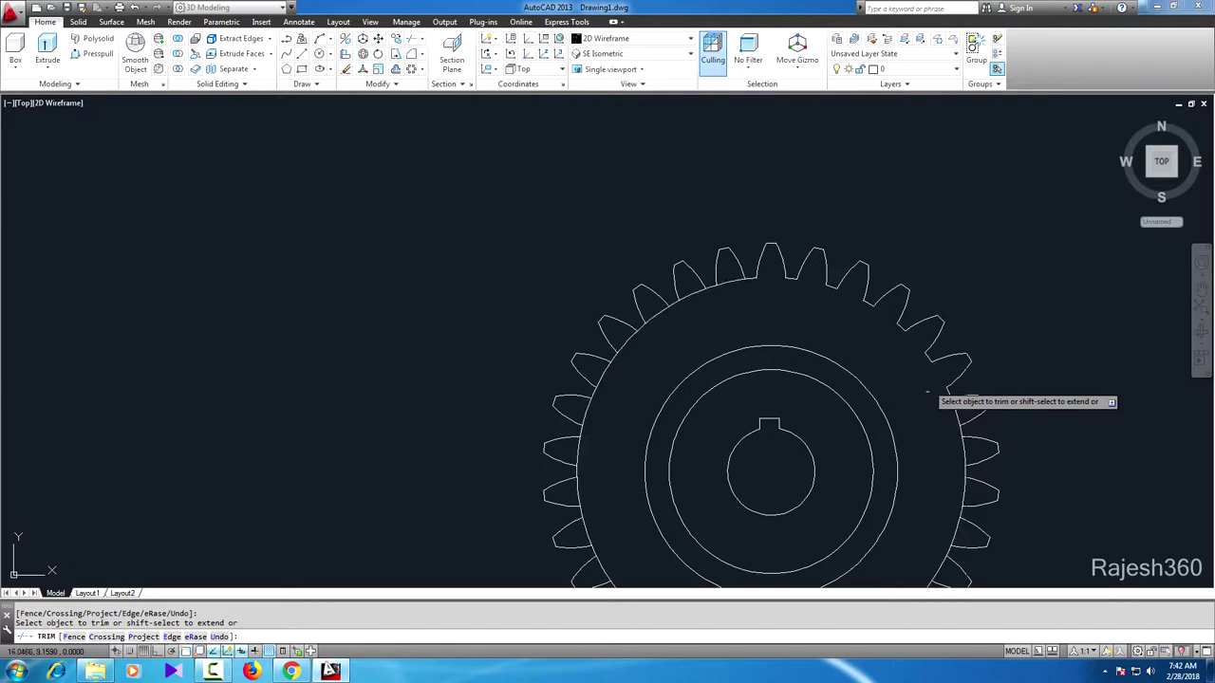
{"action": "left_click", "coordinate": [955, 418]}
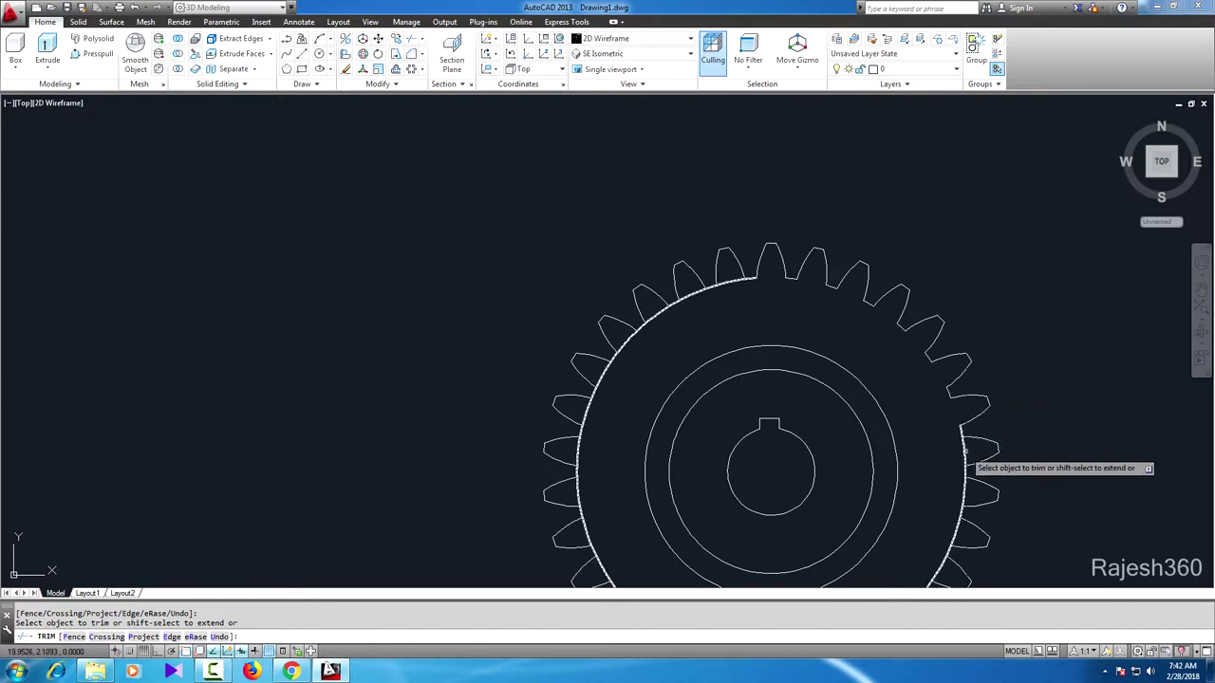
{"action": "middle_click_drag", "start_coordinate": [927, 436], "coordinate": [859, 309]}
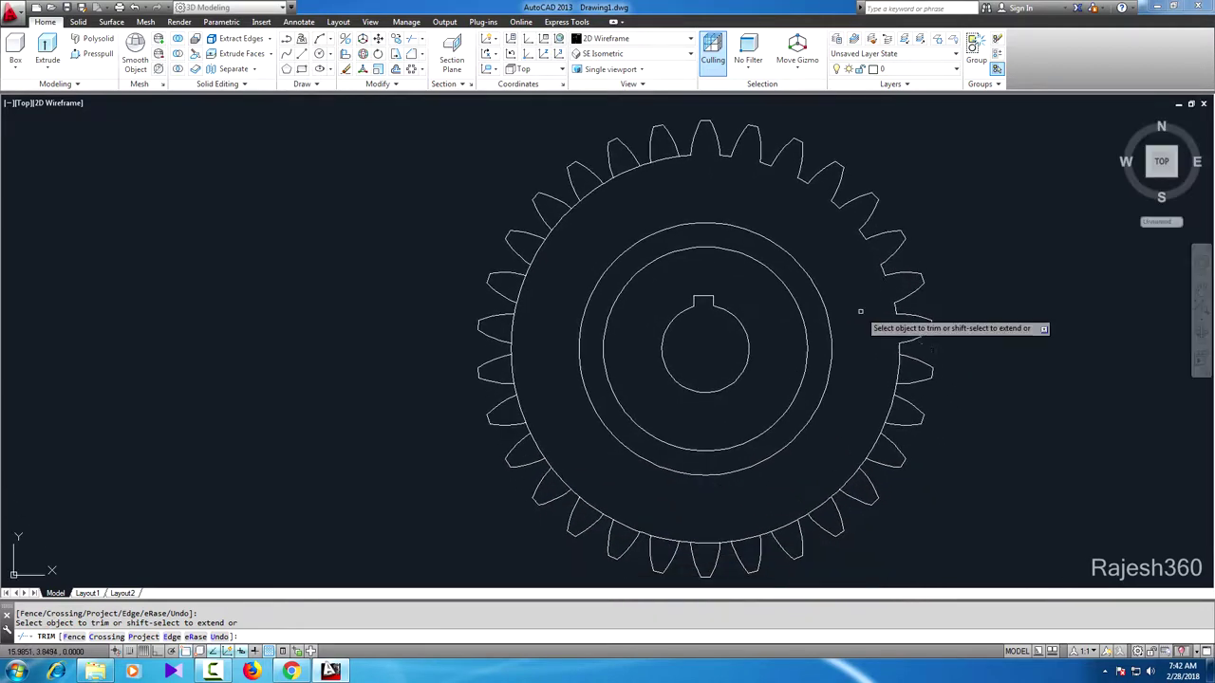
{"action": "left_click", "coordinate": [892, 415]}
{"action": "left_click", "coordinate": [877, 399]}
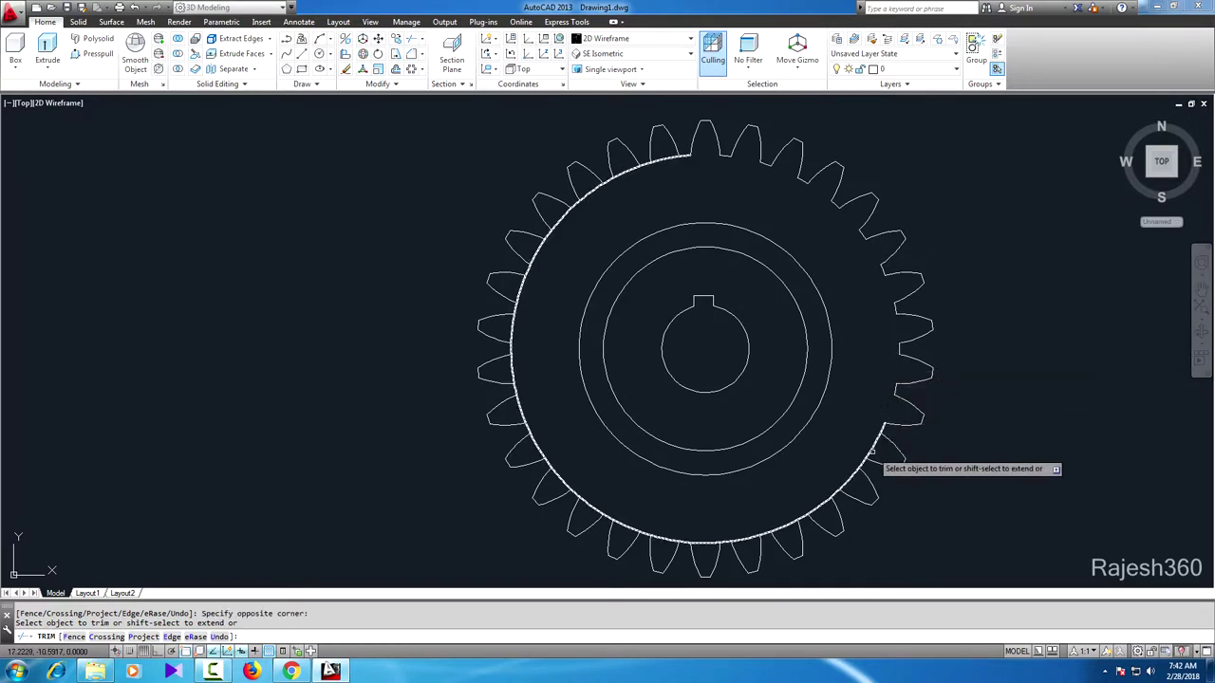
{"action": "left_click", "coordinate": [868, 450]}
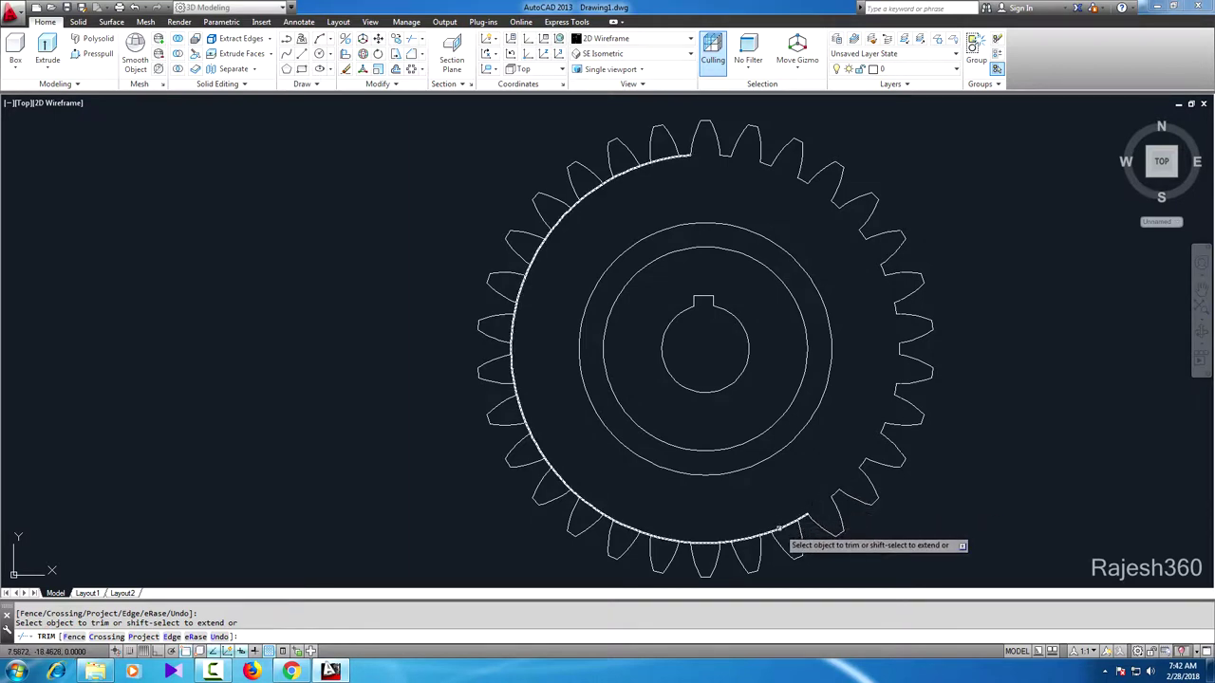
Step: Trim the remaining rim arcs between the bottom, left and top teeth
{"action": "left_click", "coordinate": [740, 541]}
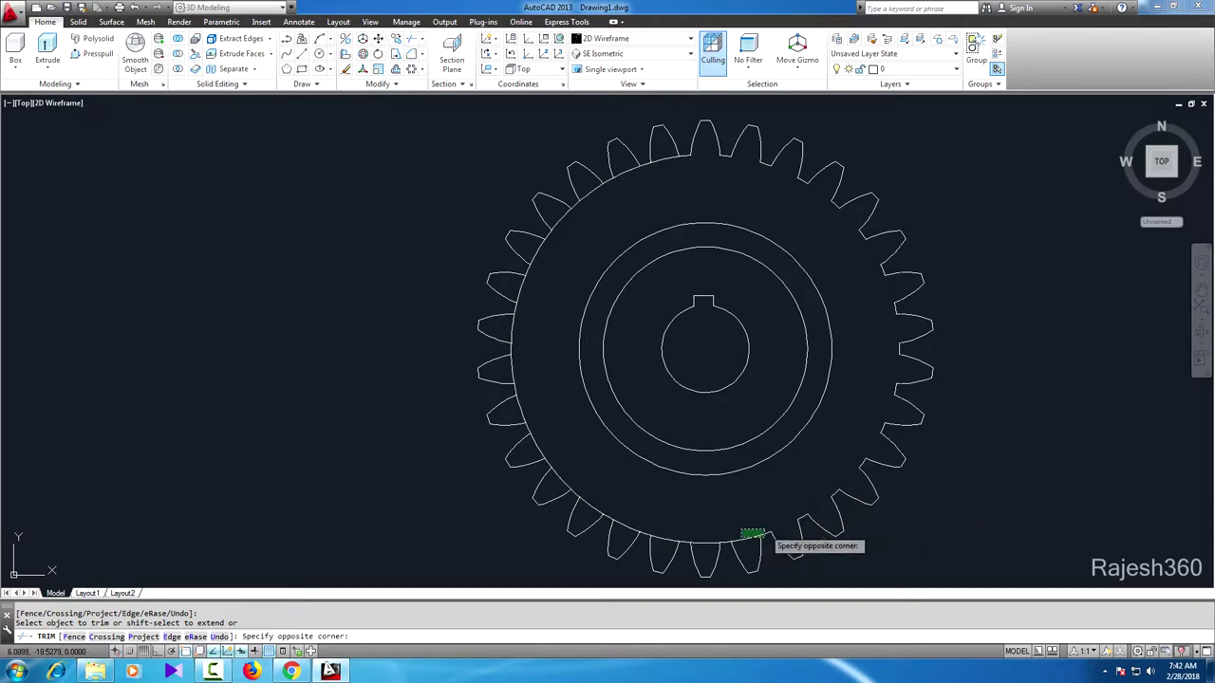
{"action": "left_click", "coordinate": [759, 555]}
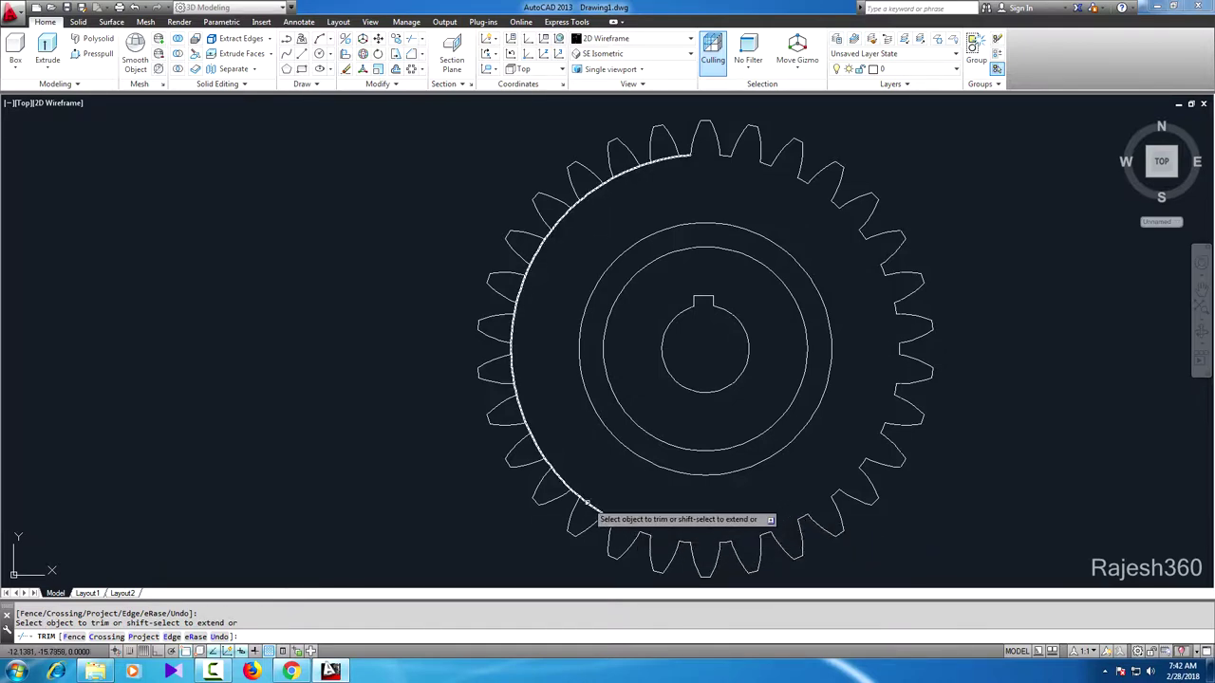
{"action": "left_click", "coordinate": [562, 481]}
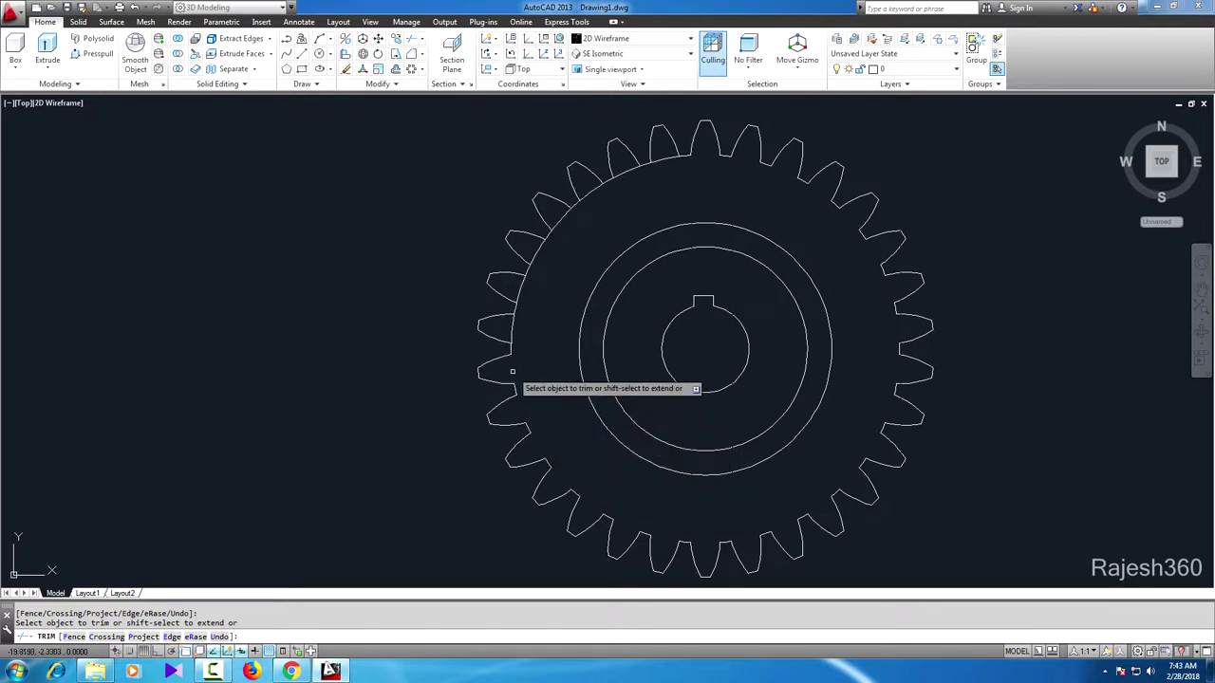
{"action": "left_click", "coordinate": [518, 332]}
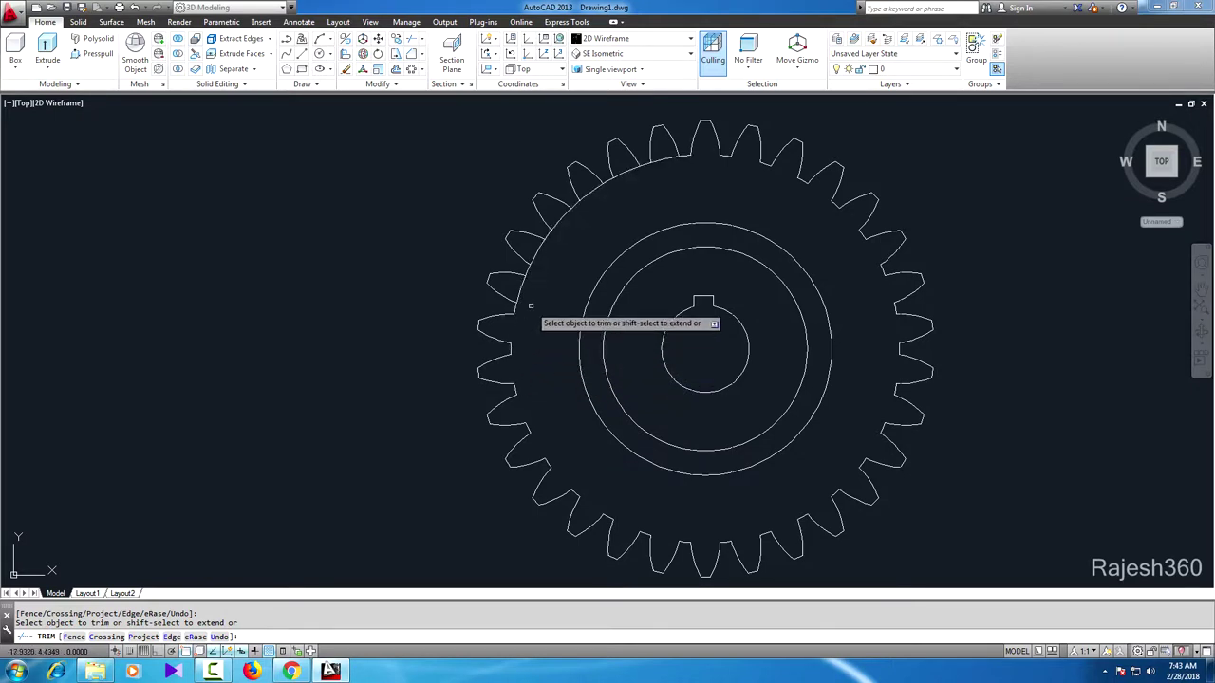
{"action": "left_click", "coordinate": [529, 301]}
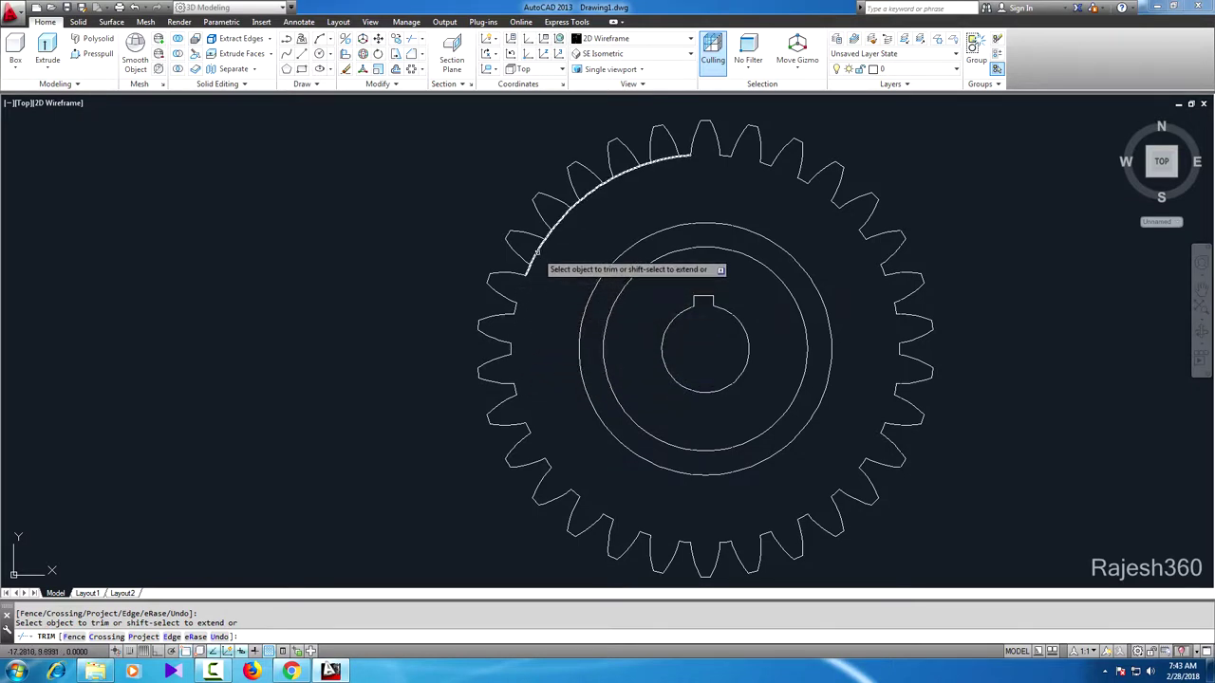
{"action": "left_click", "coordinate": [536, 250]}
{"action": "left_click", "coordinate": [558, 218]}
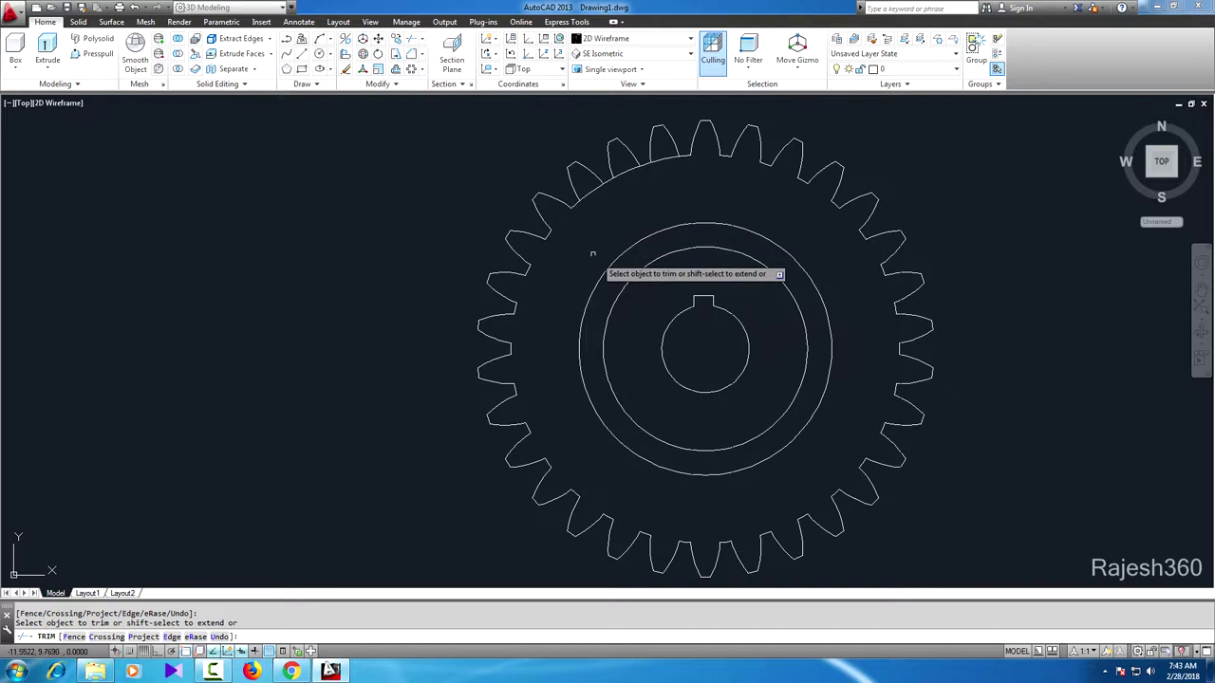
{"action": "left_click", "coordinate": [589, 190]}
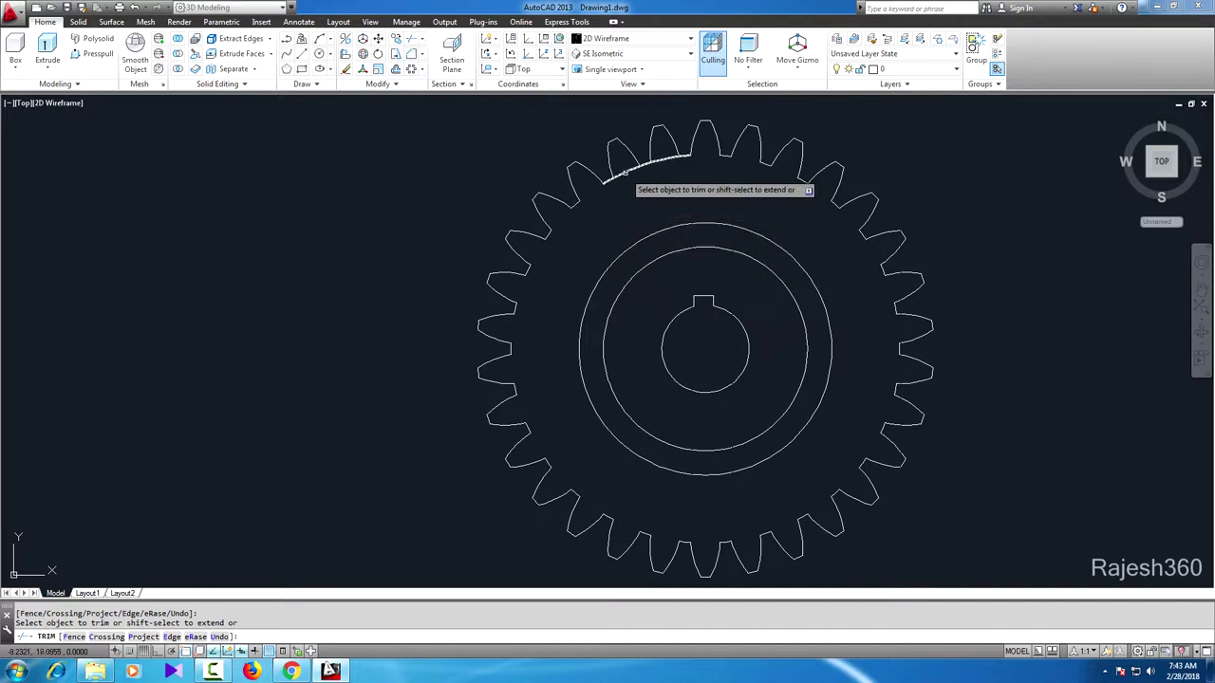
{"action": "left_click", "coordinate": [624, 172]}
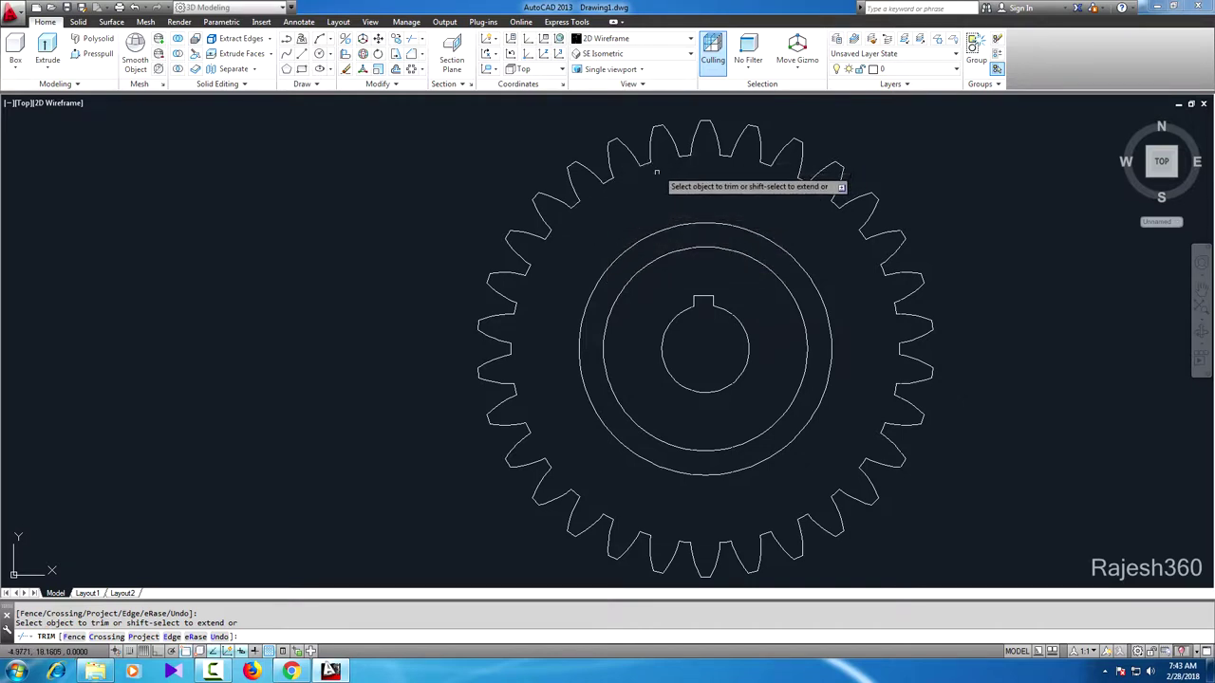
{"action": "key", "text": "Return"}
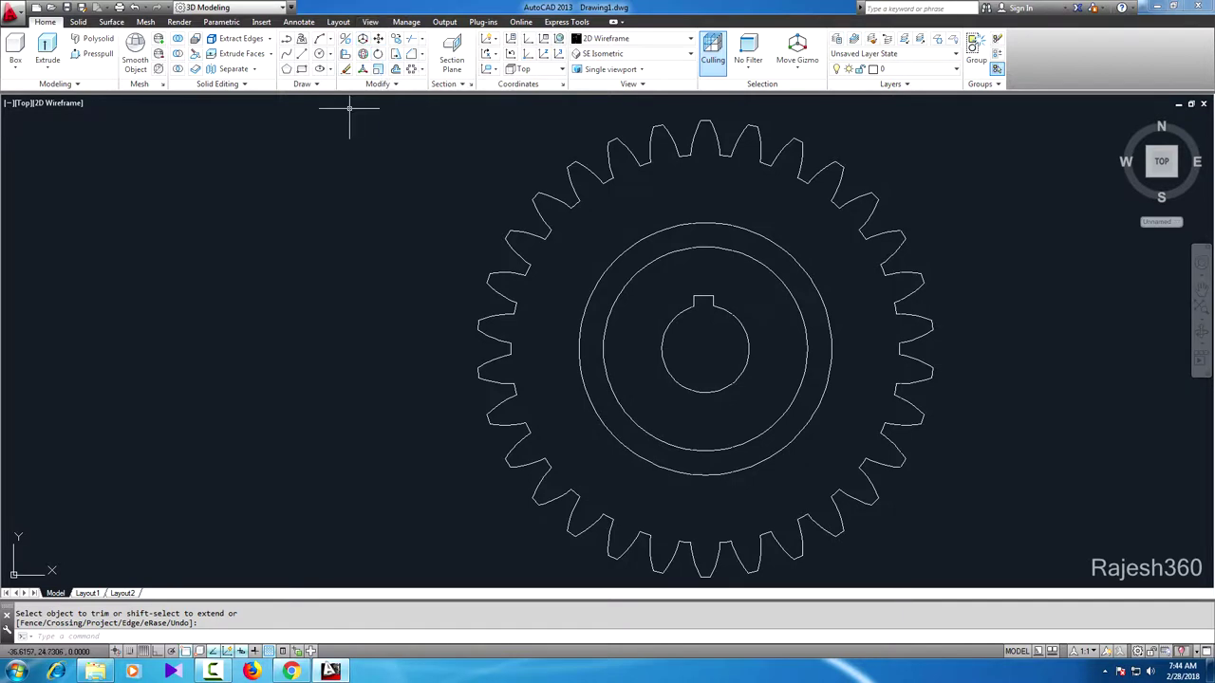
{"action": "left_click", "coordinate": [380, 84]}
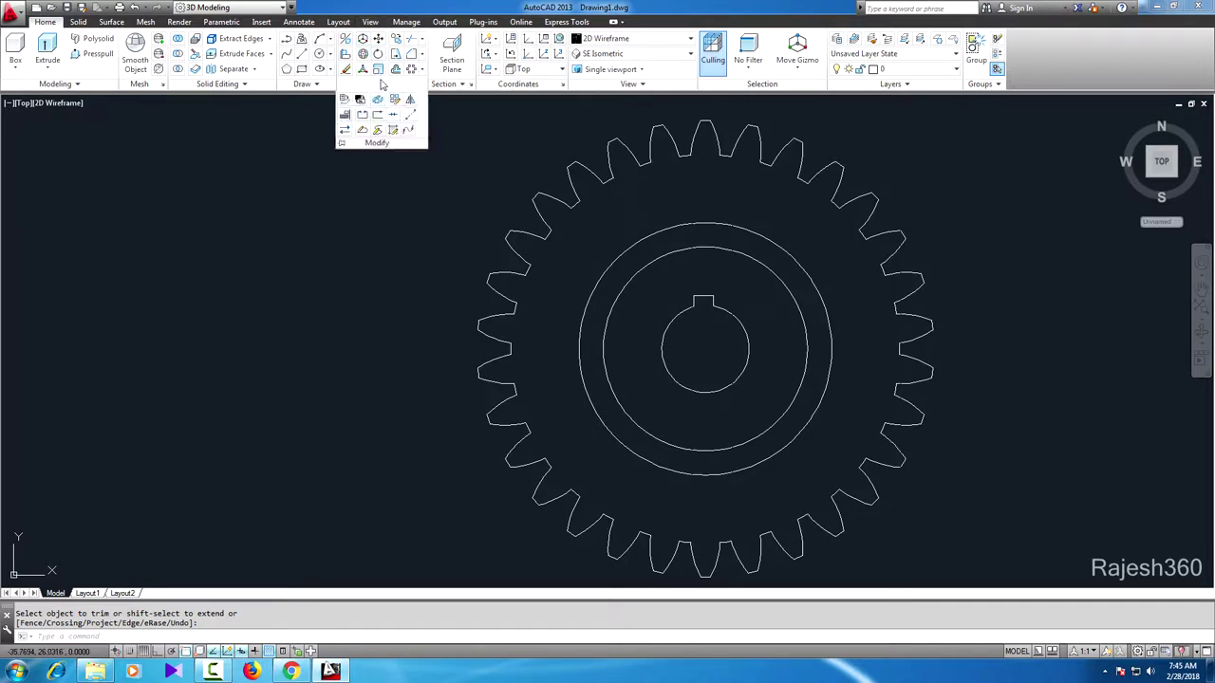
{"action": "left_click", "coordinate": [392, 116]}
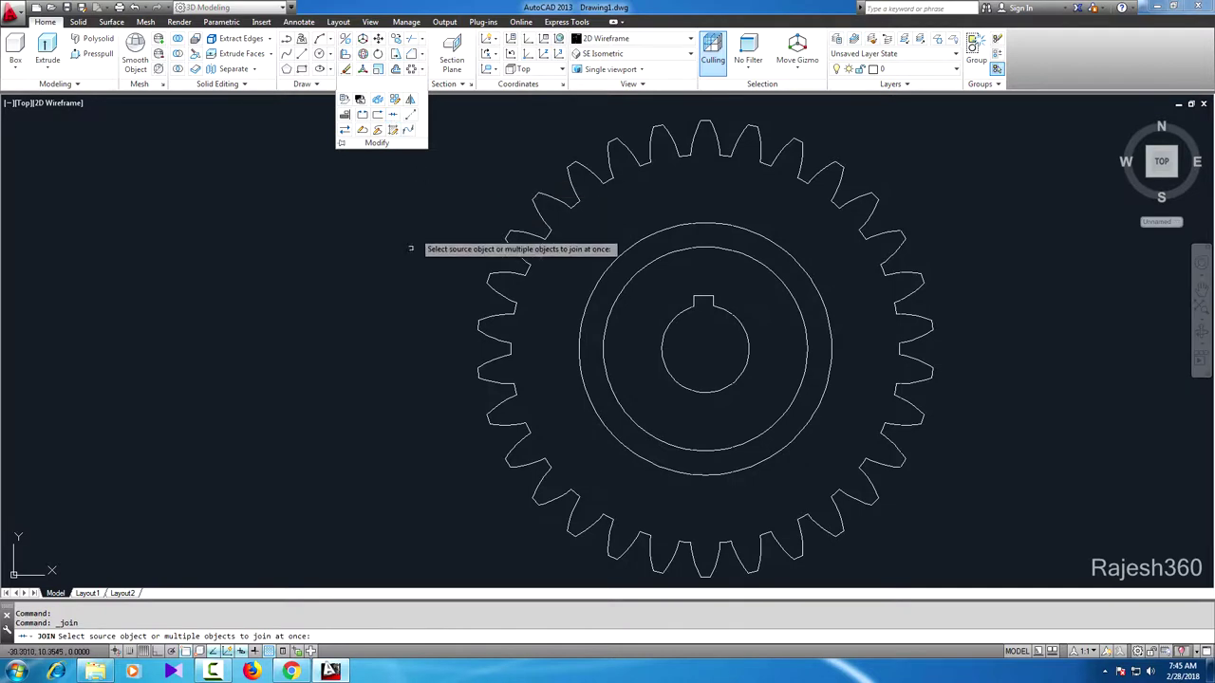
Step: Select the right, upper, left and lower-left tooth segments with crossing windows
{"action": "left_click", "coordinate": [994, 419]}
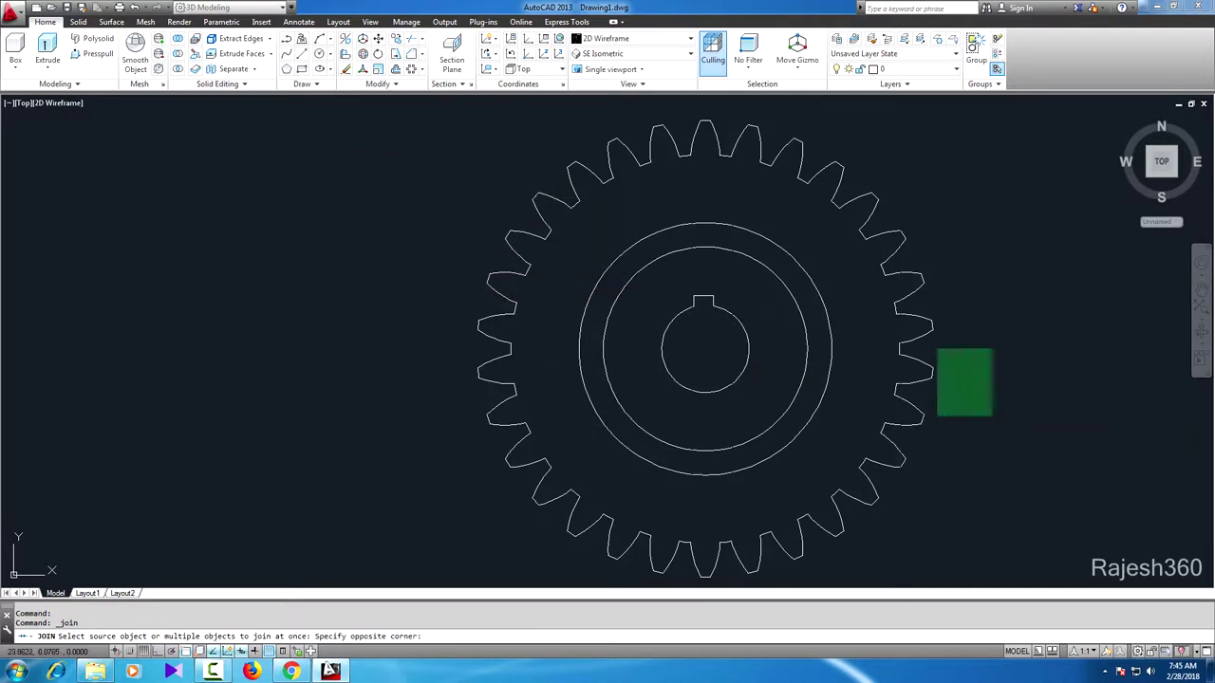
{"action": "left_click", "coordinate": [883, 239]}
{"action": "left_click", "coordinate": [938, 233]}
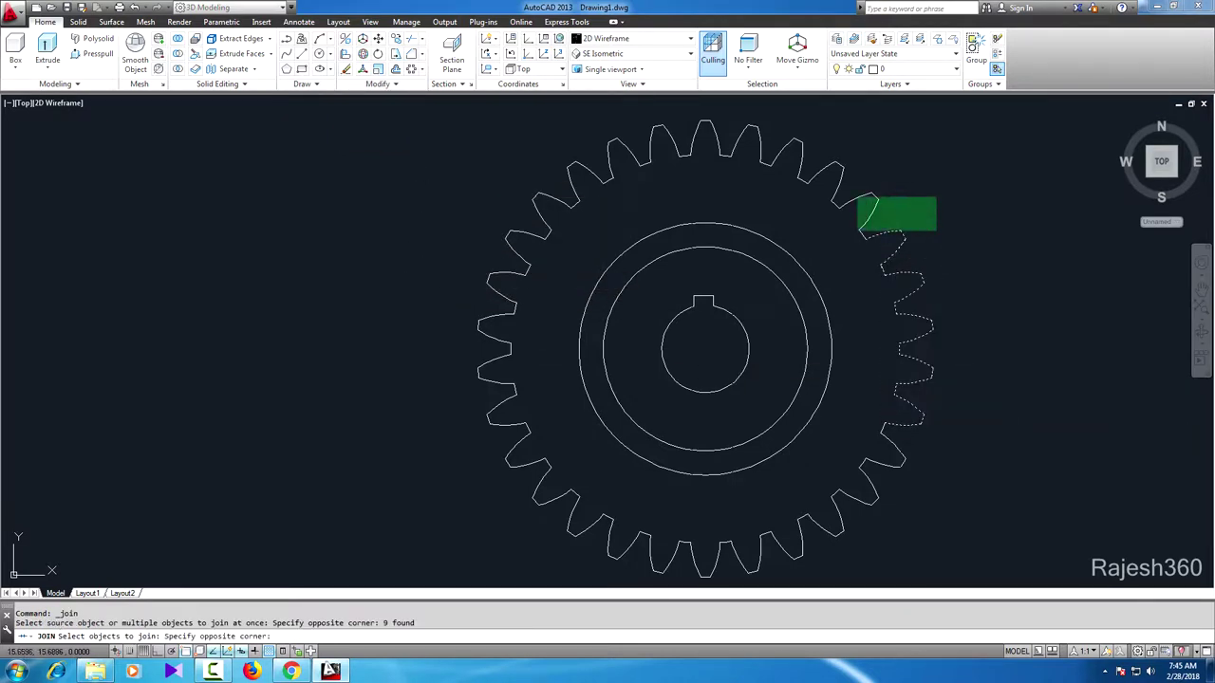
{"action": "left_click", "coordinate": [765, 144]}
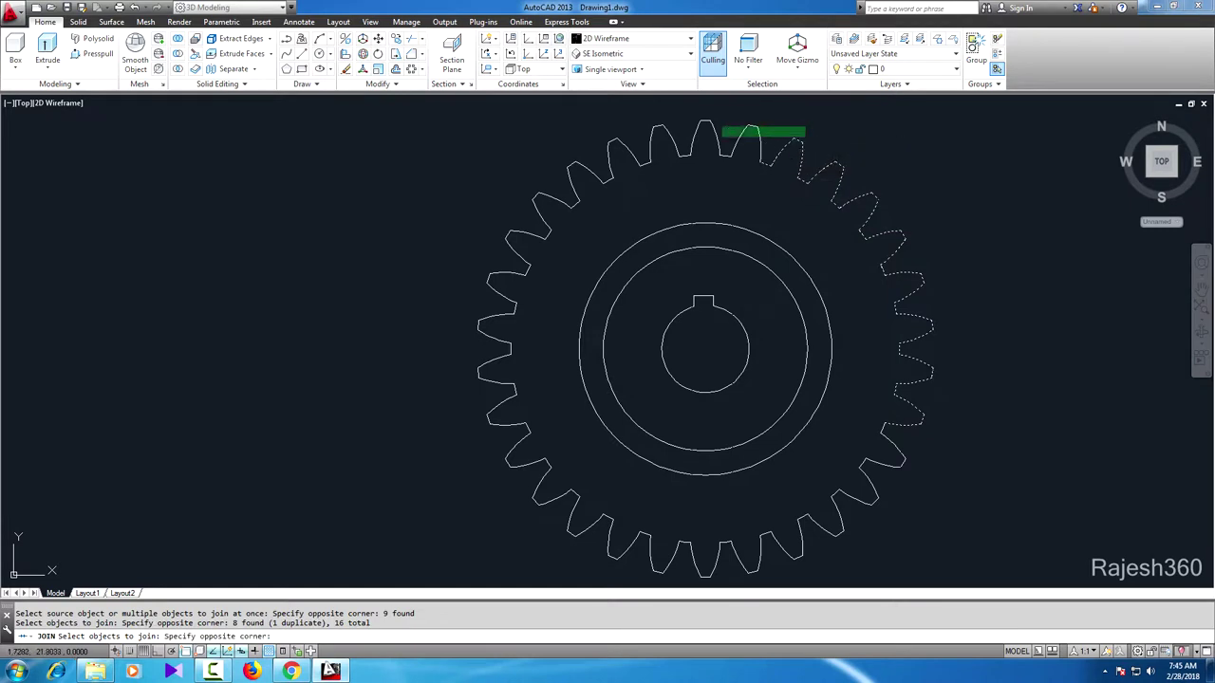
{"action": "left_click", "coordinate": [594, 184]}
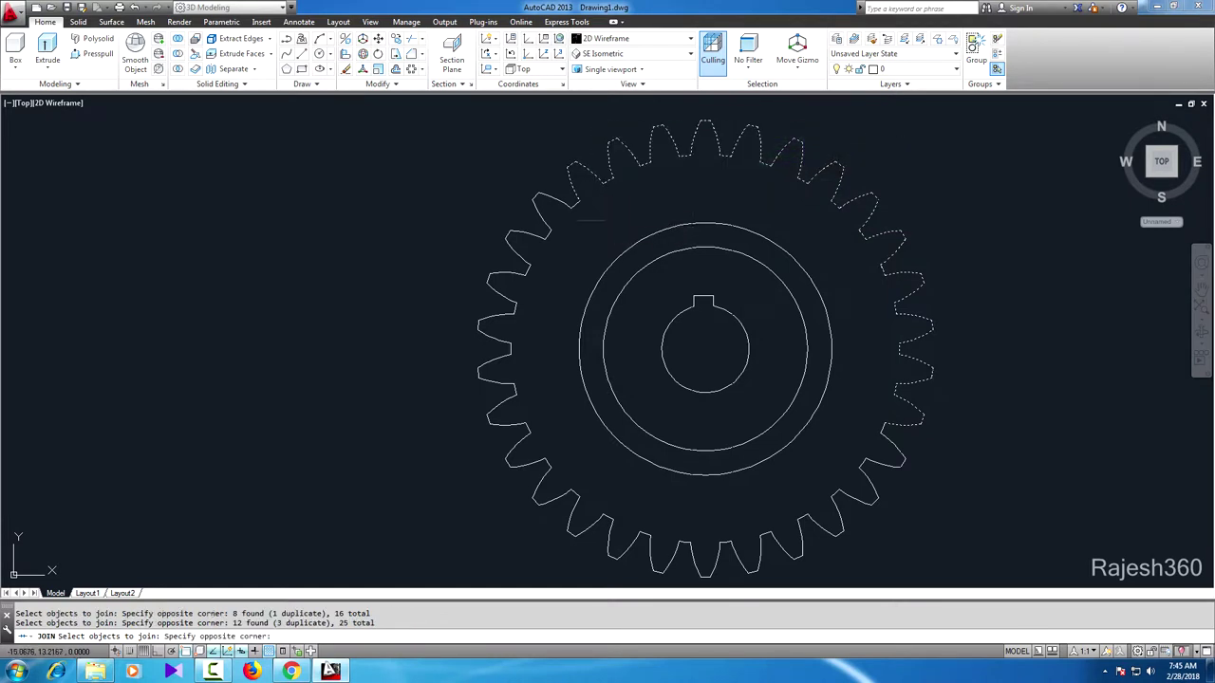
{"action": "left_click", "coordinate": [414, 181]}
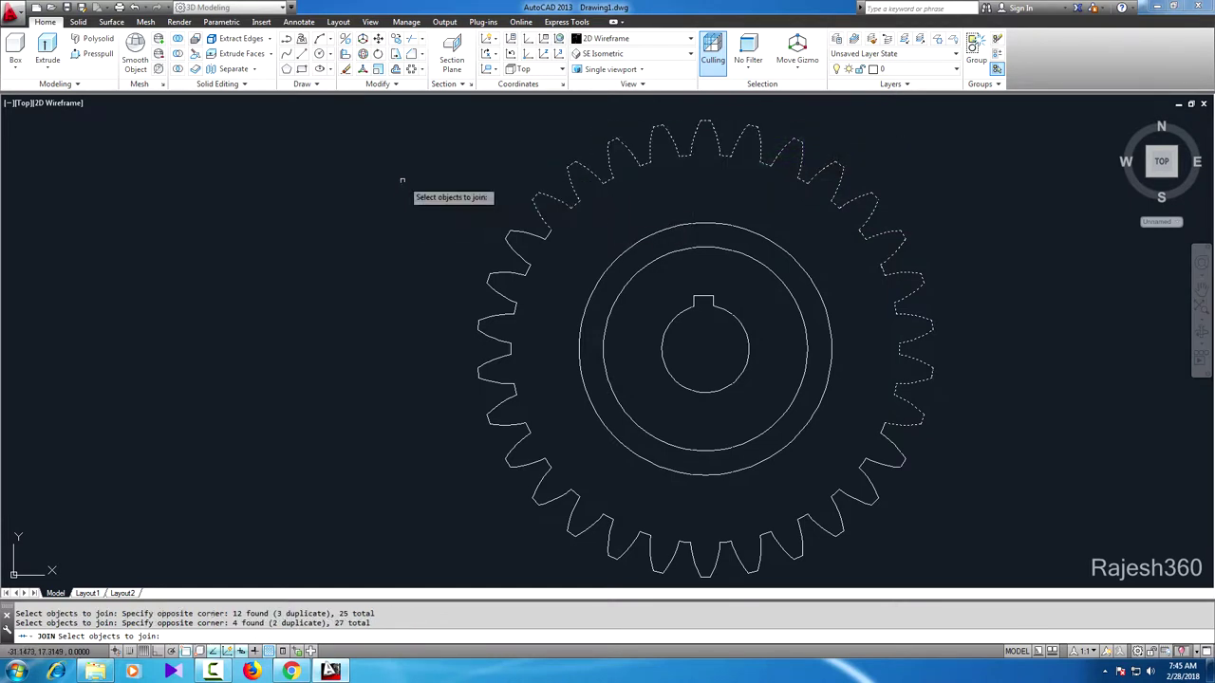
{"action": "left_click", "coordinate": [532, 392]}
{"action": "left_click", "coordinate": [455, 195]}
{"action": "left_click", "coordinate": [550, 347]}
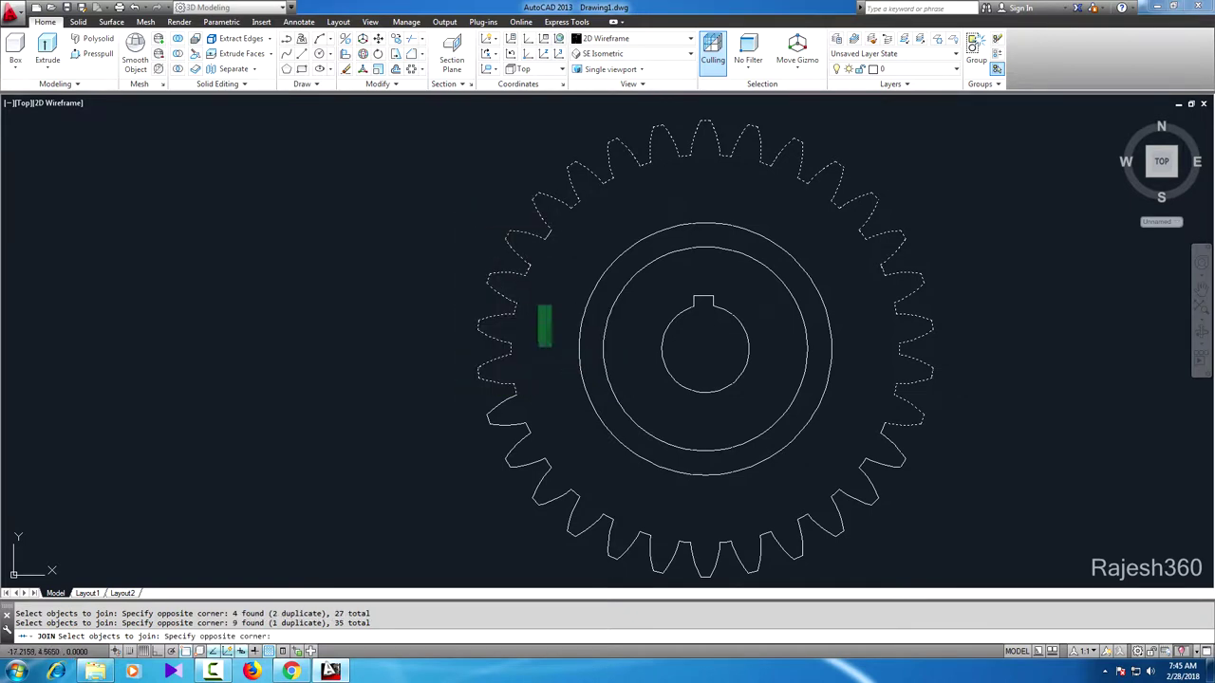
{"action": "left_click", "coordinate": [509, 184]}
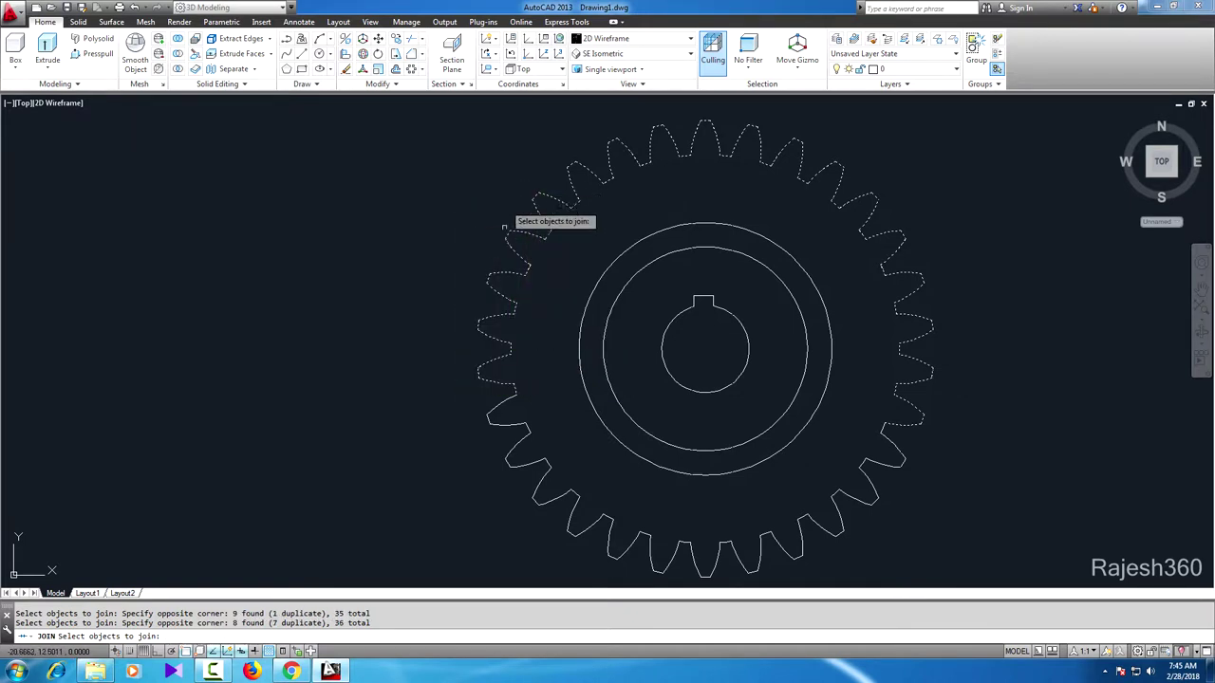
{"action": "left_click", "coordinate": [599, 491]}
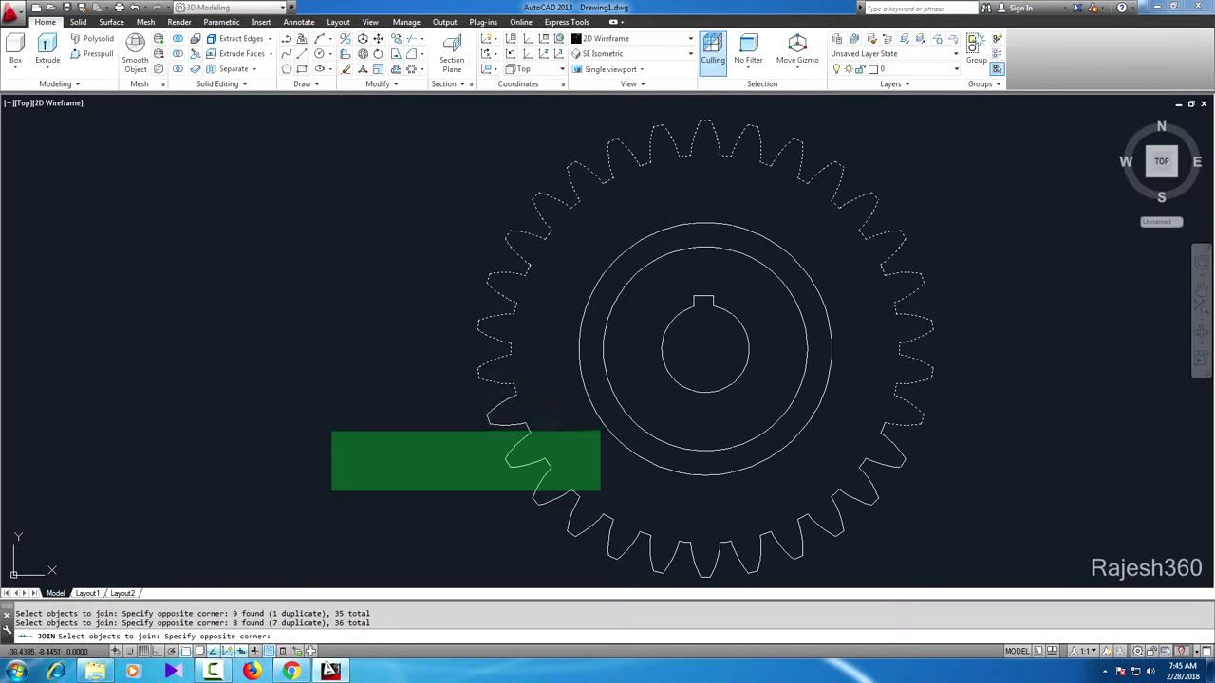
{"action": "left_click", "coordinate": [331, 431]}
{"action": "left_click", "coordinate": [549, 440]}
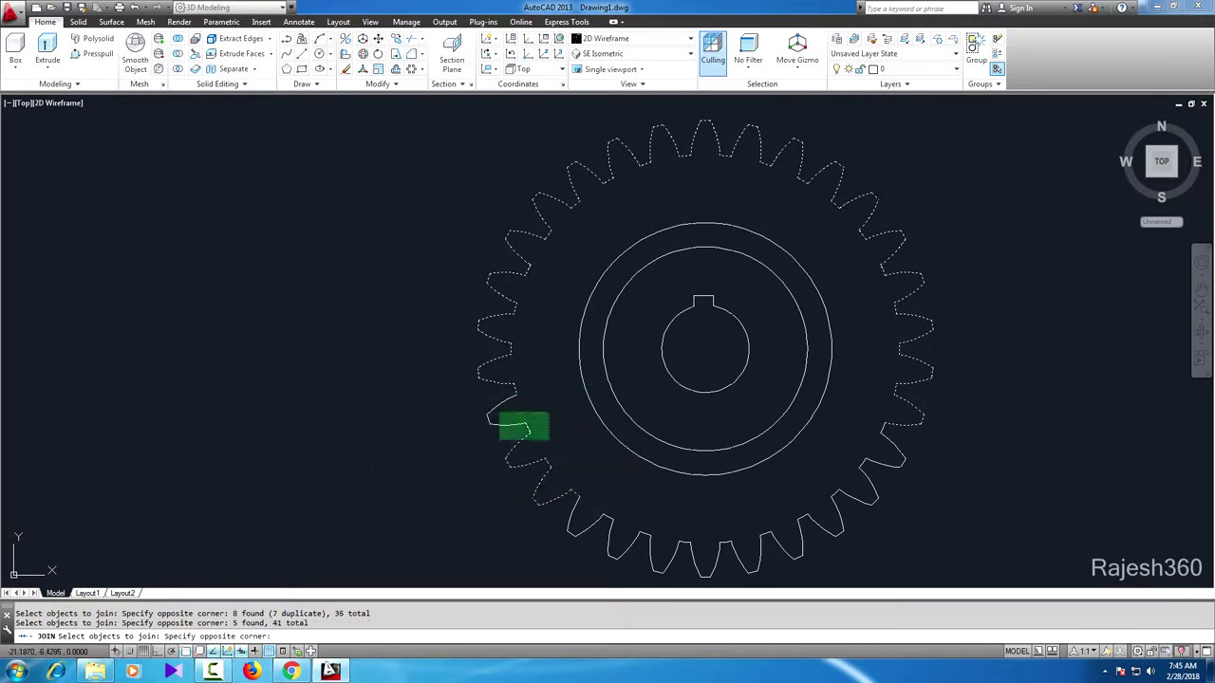
{"action": "left_click", "coordinate": [464, 396]}
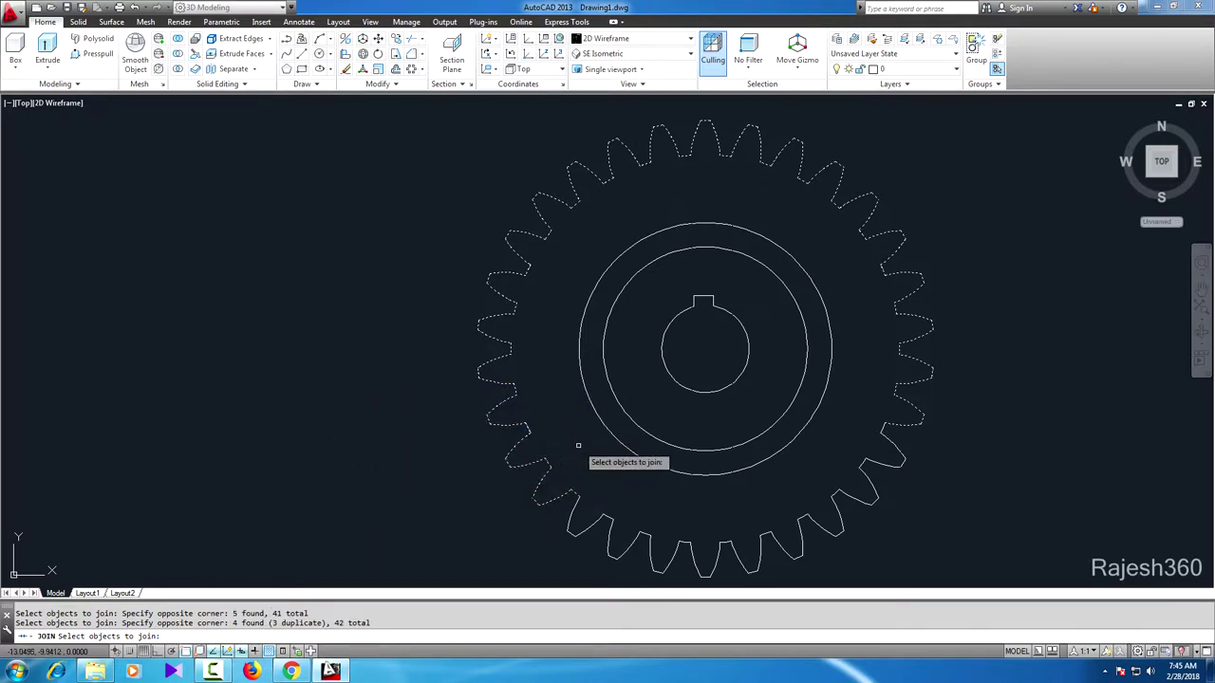
Step: Add the bottom and lower-right teeth, joining all 84 segments into 12 polylines
{"action": "middle_click_drag", "start_coordinate": [577, 446], "coordinate": [464, 398]}
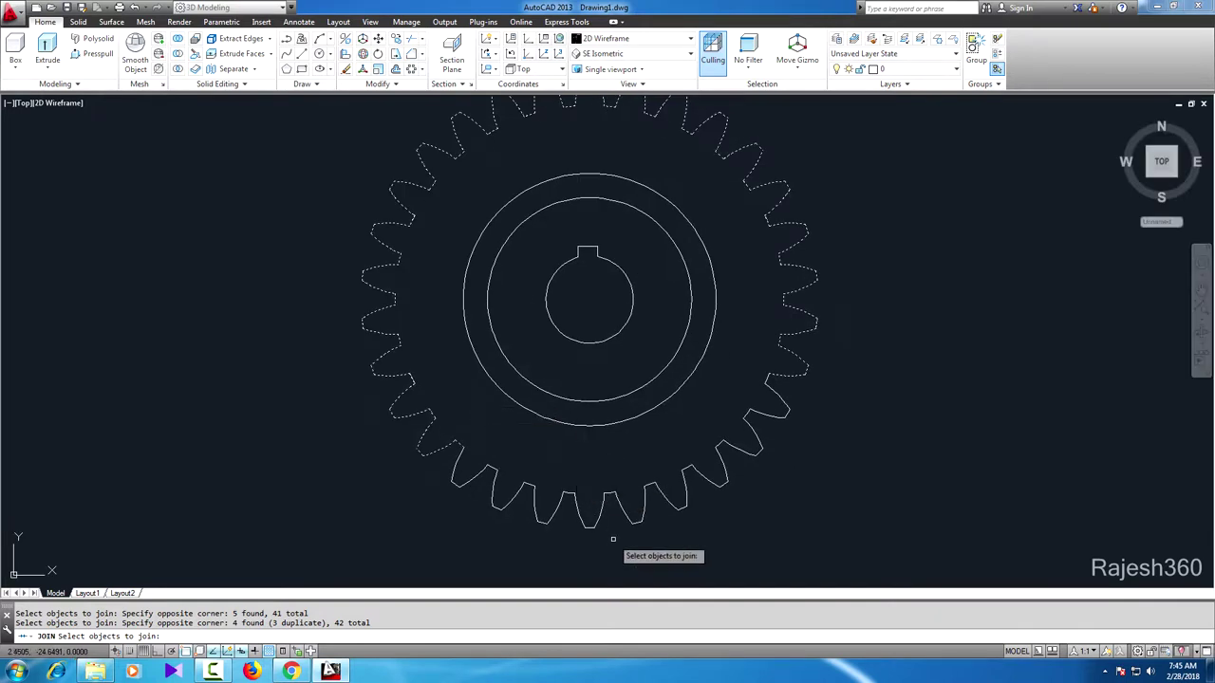
{"action": "left_click", "coordinate": [648, 570]}
{"action": "left_click", "coordinate": [390, 445]}
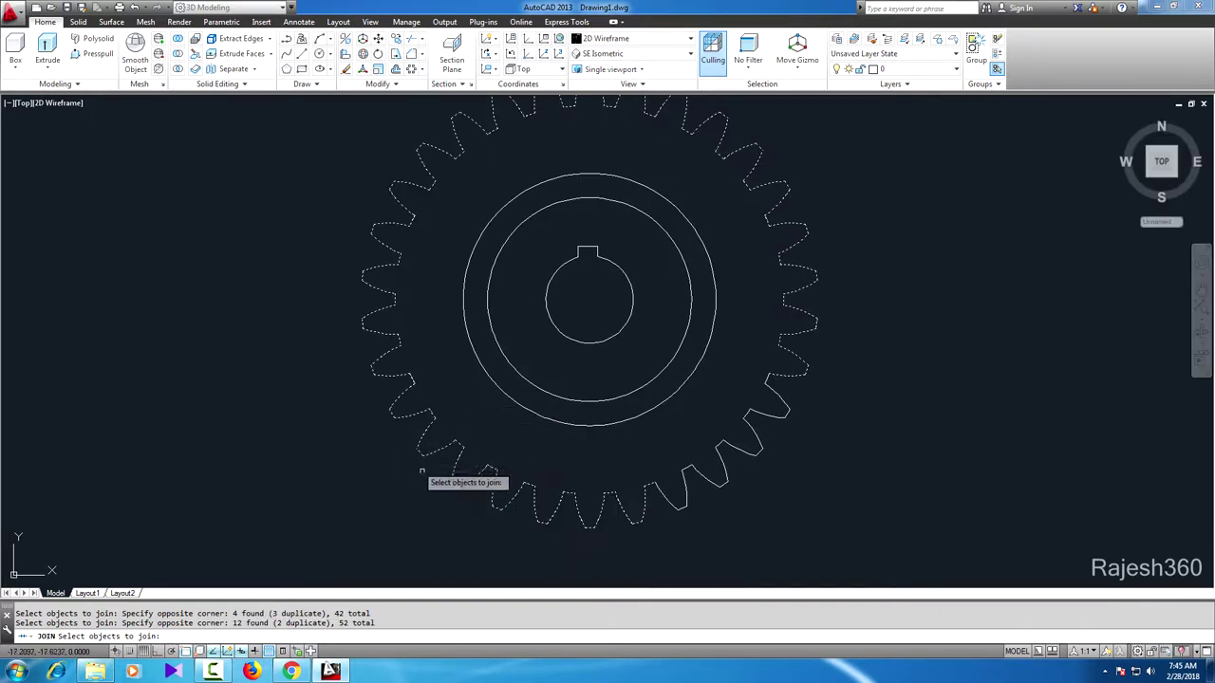
{"action": "left_click", "coordinate": [437, 403]}
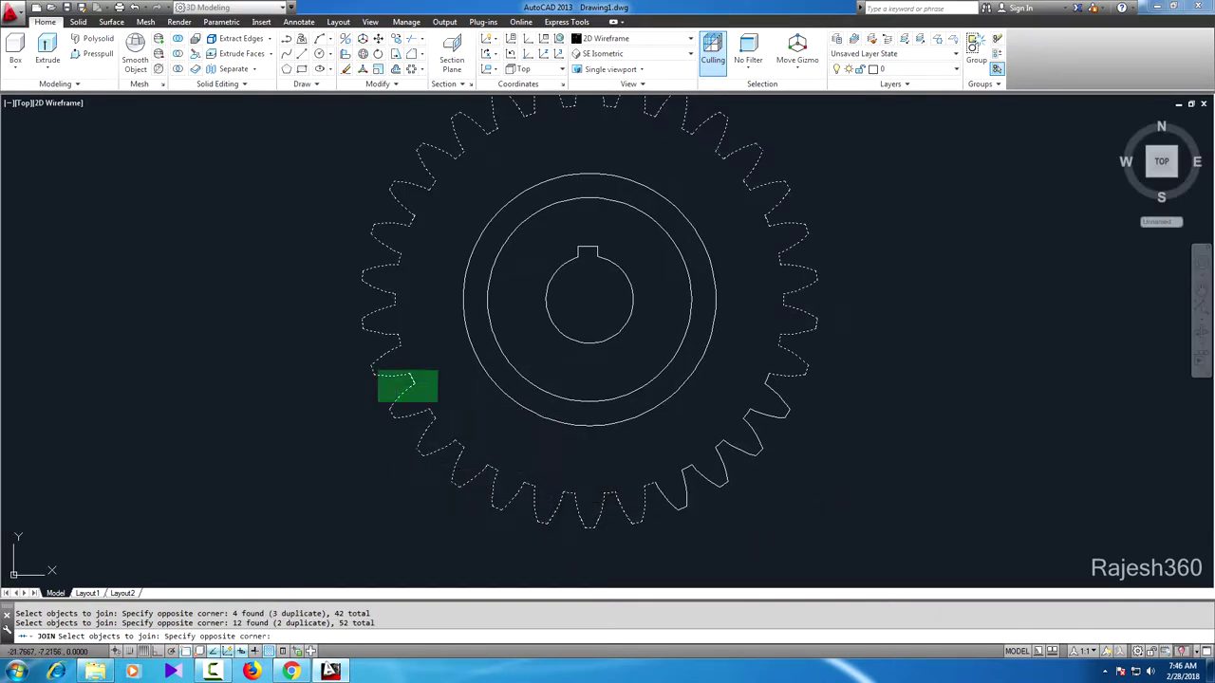
{"action": "left_click", "coordinate": [378, 371]}
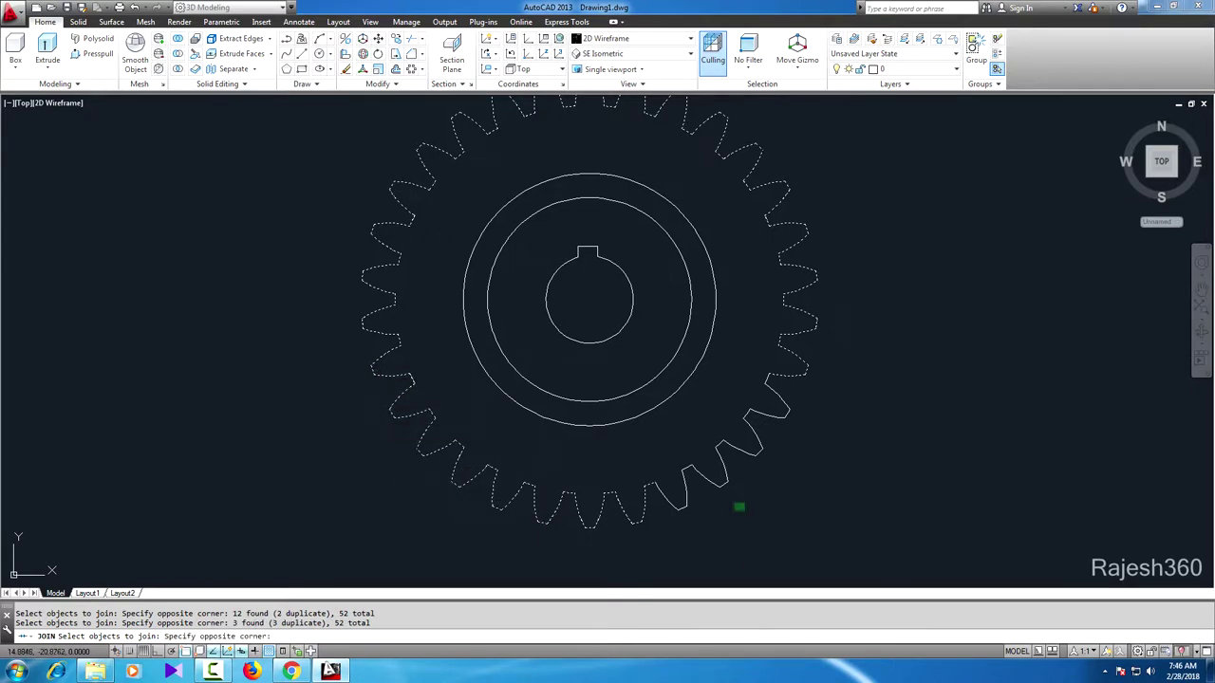
{"action": "left_click", "coordinate": [613, 453]}
{"action": "left_click", "coordinate": [908, 434]}
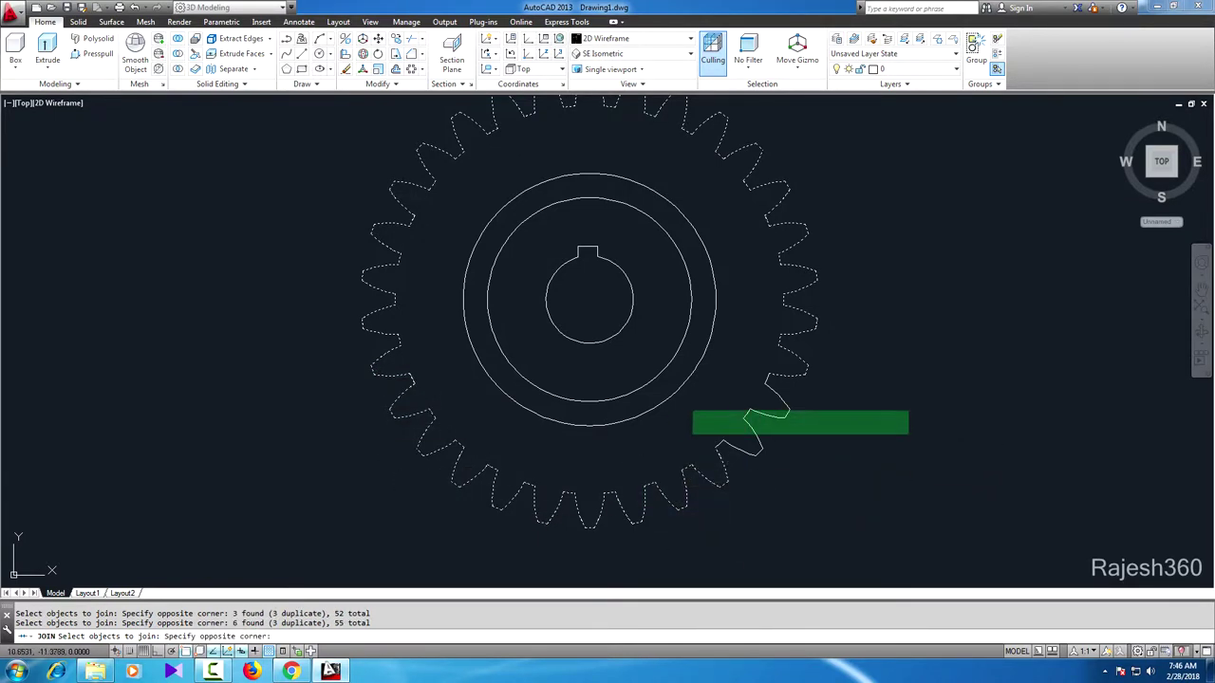
{"action": "left_click", "coordinate": [693, 411]}
{"action": "left_click", "coordinate": [820, 482]}
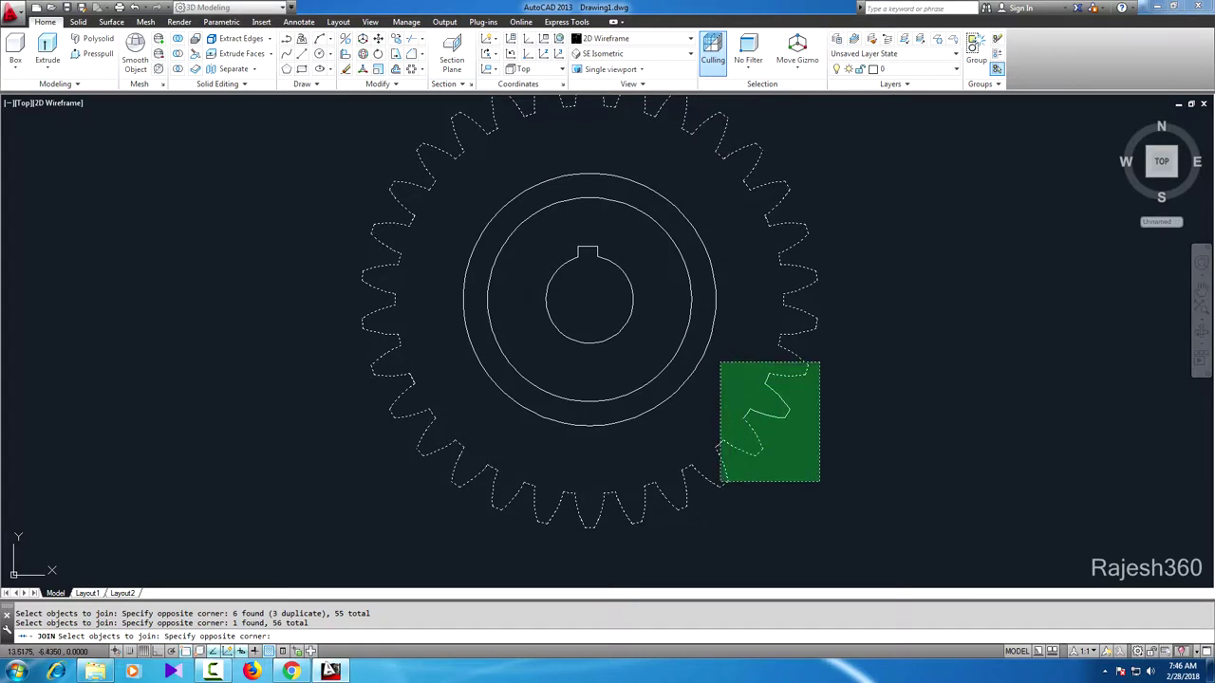
{"action": "left_click", "coordinate": [719, 362]}
{"action": "middle_click_drag", "start_coordinate": [876, 367], "coordinate": [877, 401]}
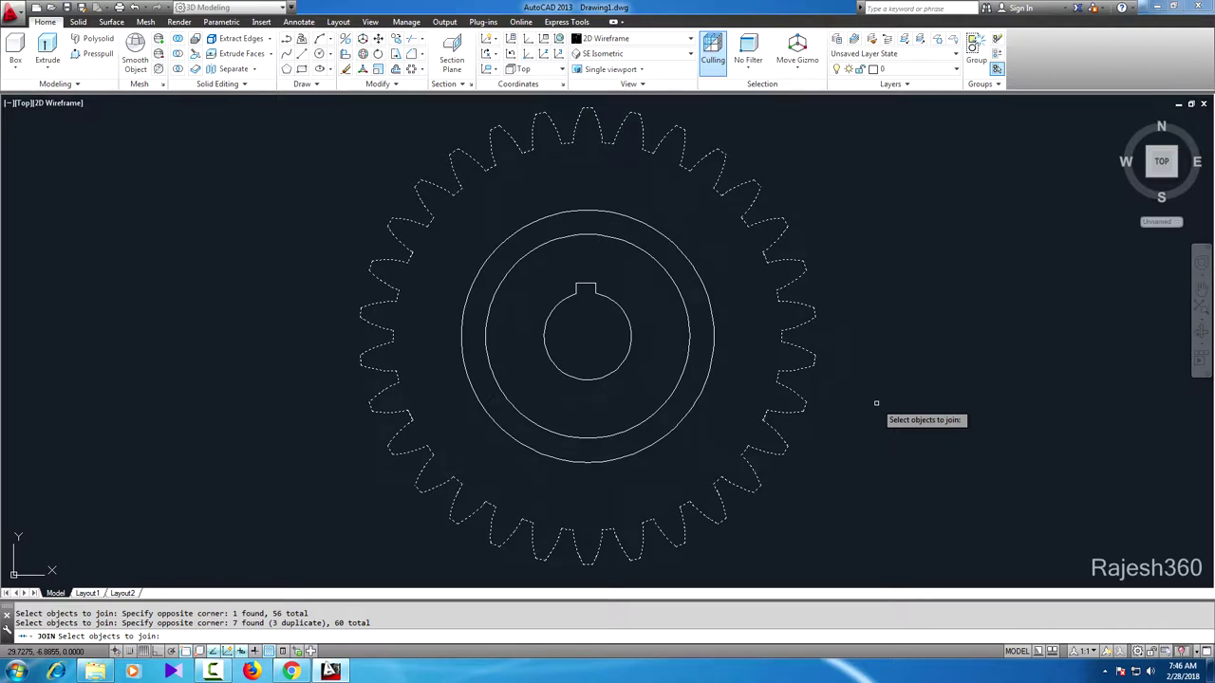
{"action": "key", "text": "Return"}
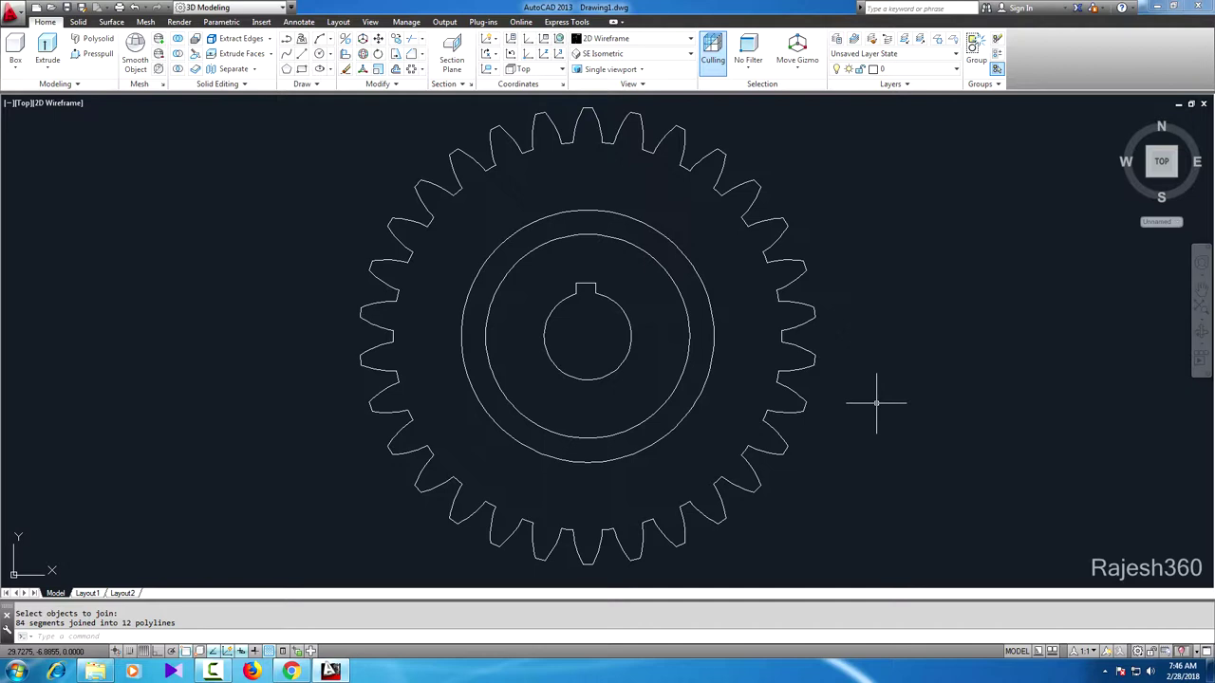
{"action": "left_click", "coordinate": [672, 470]}
Step: Hide the circles and keyed bore with object isolation
{"action": "left_click", "coordinate": [456, 213]}
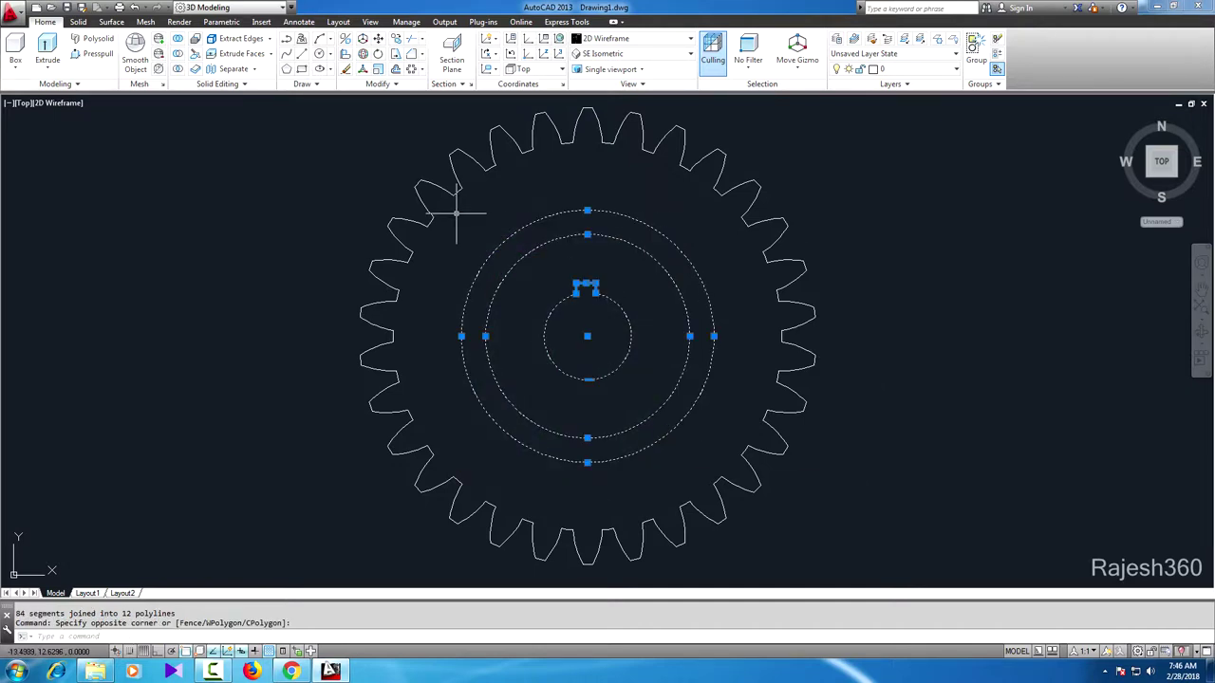
{"action": "left_click", "coordinate": [1183, 653]}
{"action": "left_click", "coordinate": [1116, 629]}
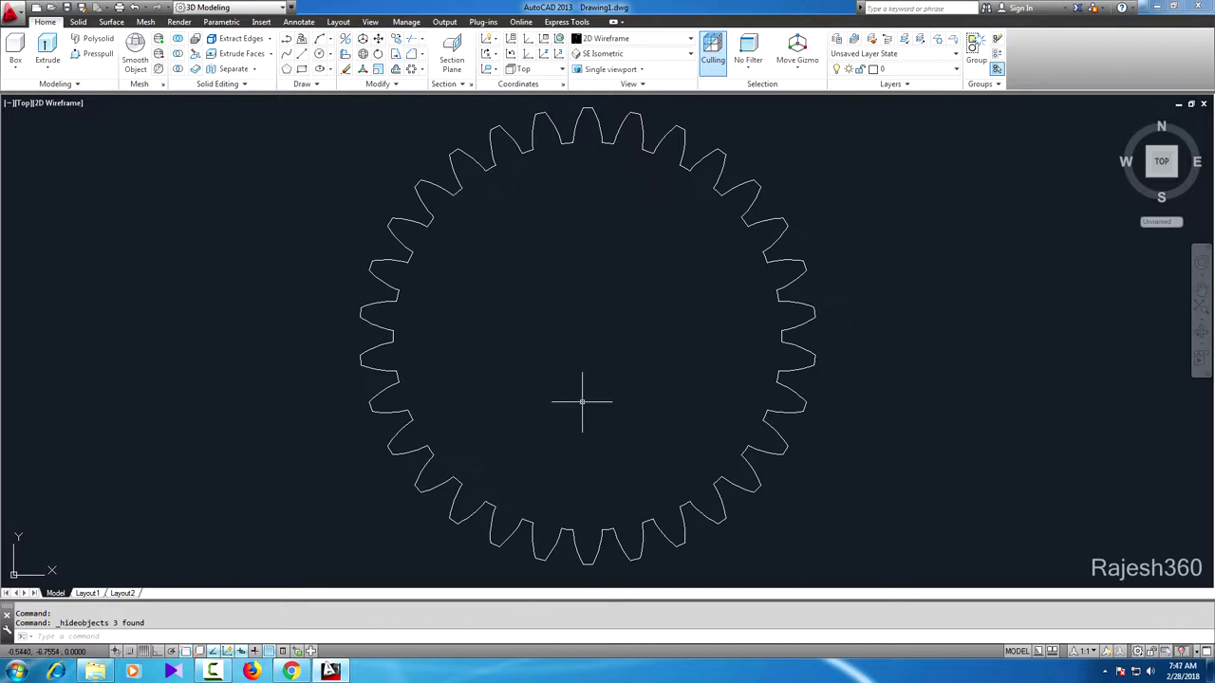
Step: Create a closed polyline boundary by picking inside the gear teeth with BOUNDARY
{"action": "type", "text": "Bou"}
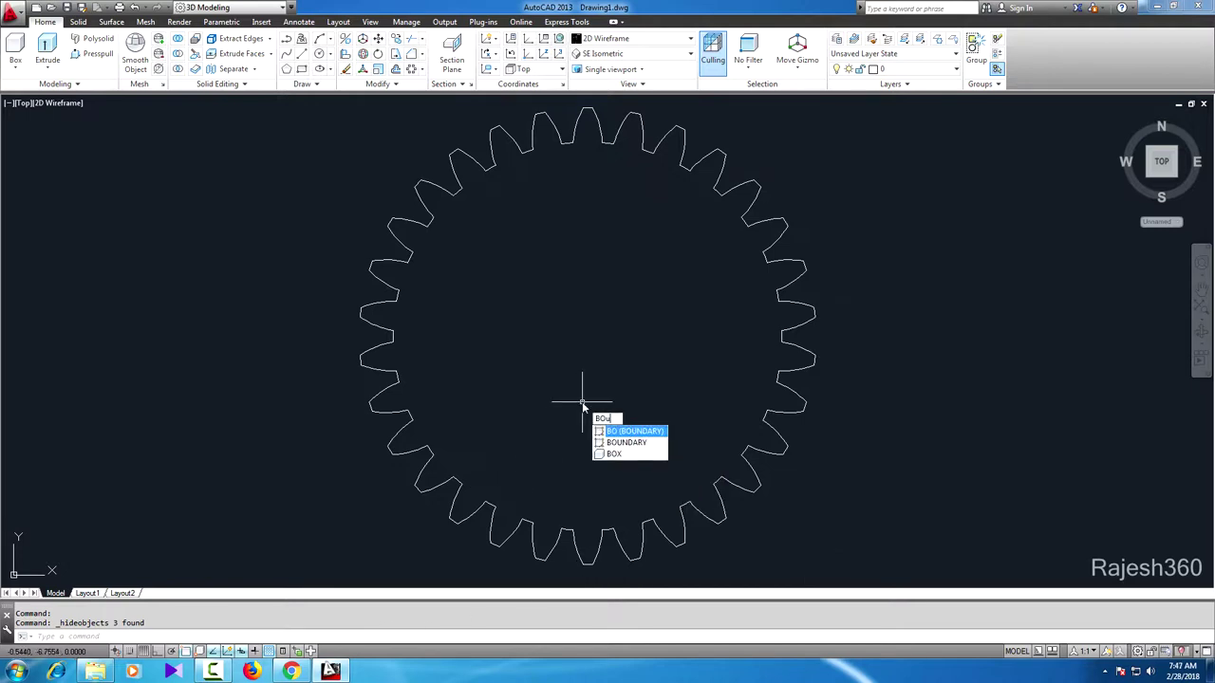
{"action": "type", "text": "n"}
{"action": "key", "text": "Return"}
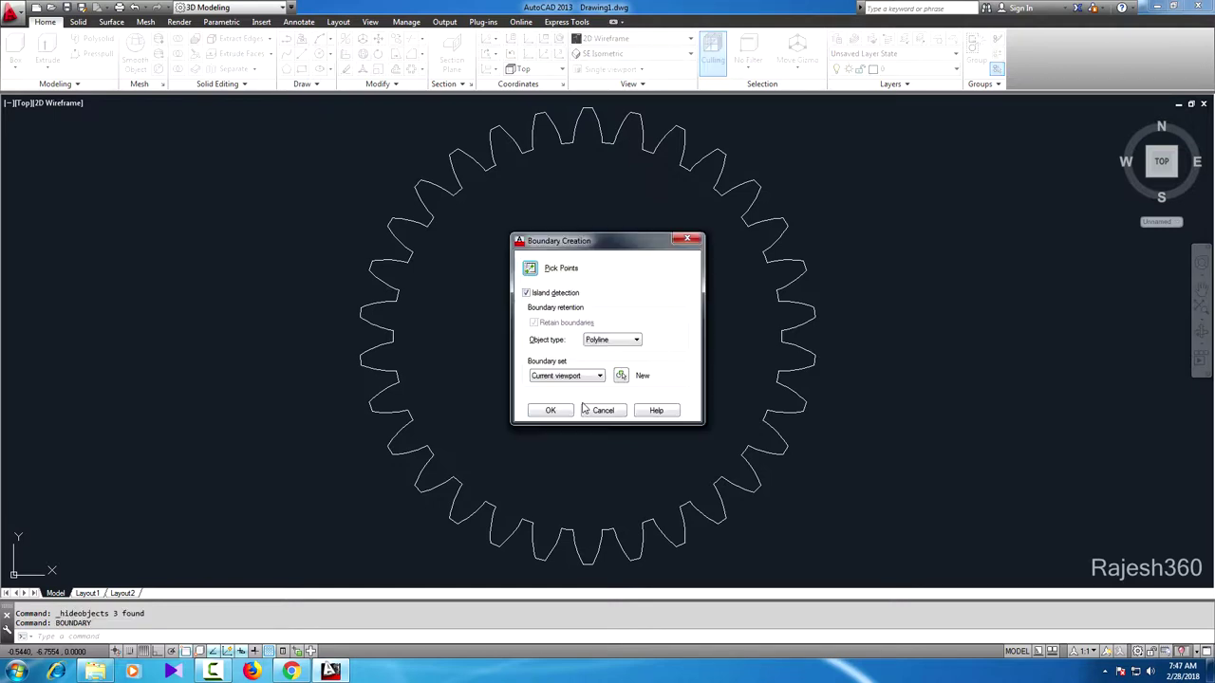
{"action": "left_click", "coordinate": [529, 270]}
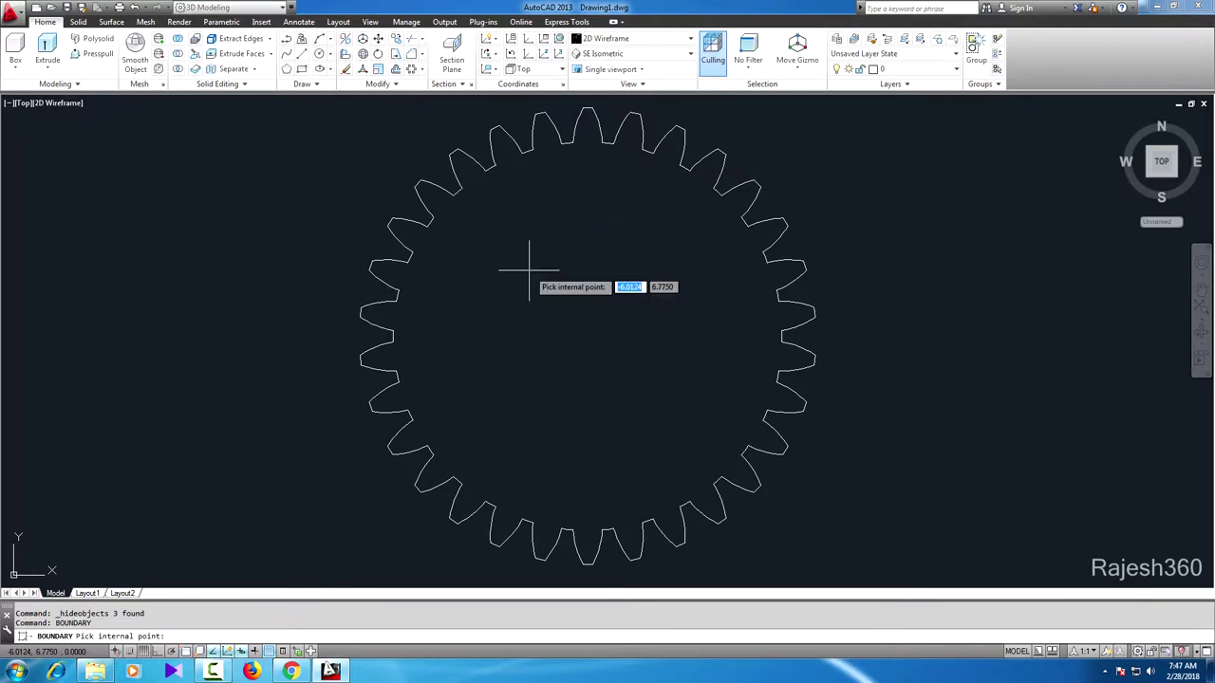
{"action": "left_click", "coordinate": [637, 331]}
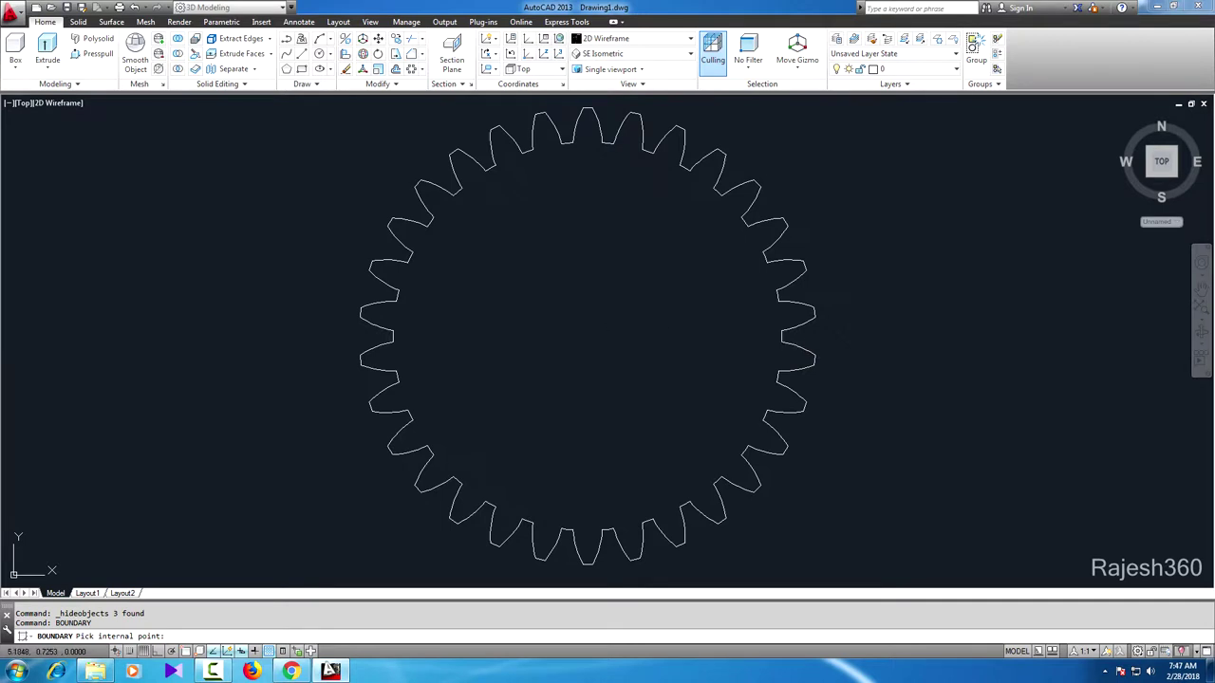
{"action": "left_click", "coordinate": [627, 332]}
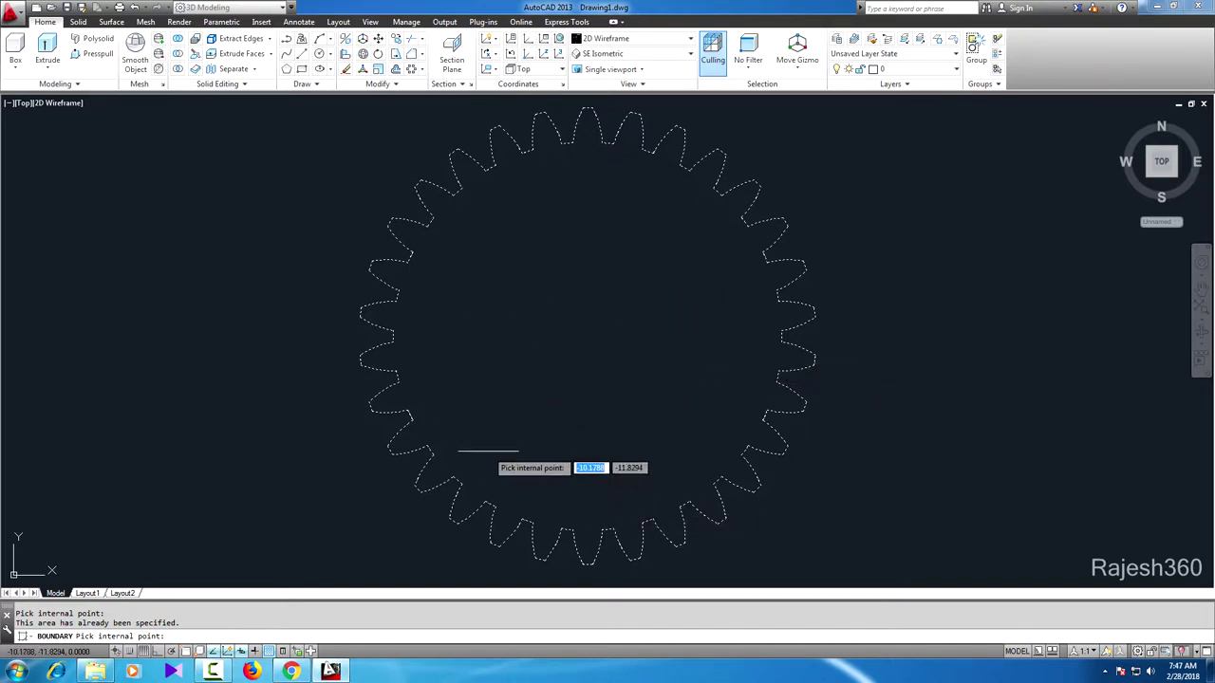
{"action": "key", "text": "Escape"}
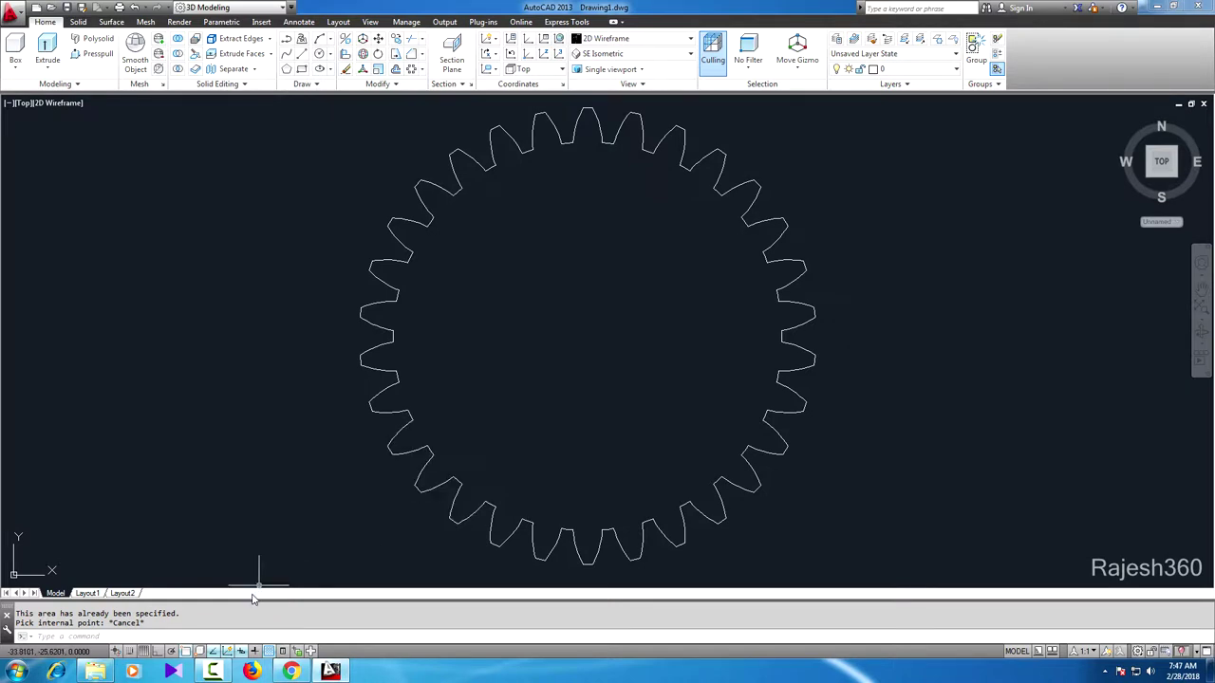
{"action": "type", "text": "BOU"}
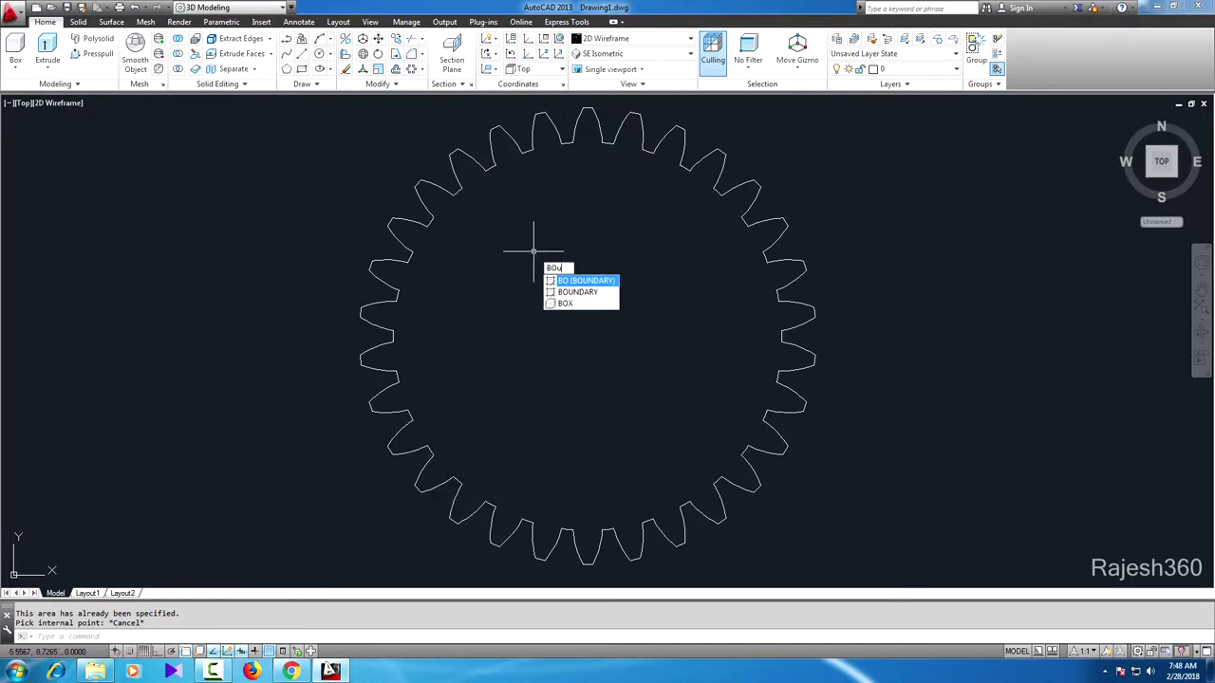
{"action": "type", "text": "NDARY"}
{"action": "key", "text": "Return"}
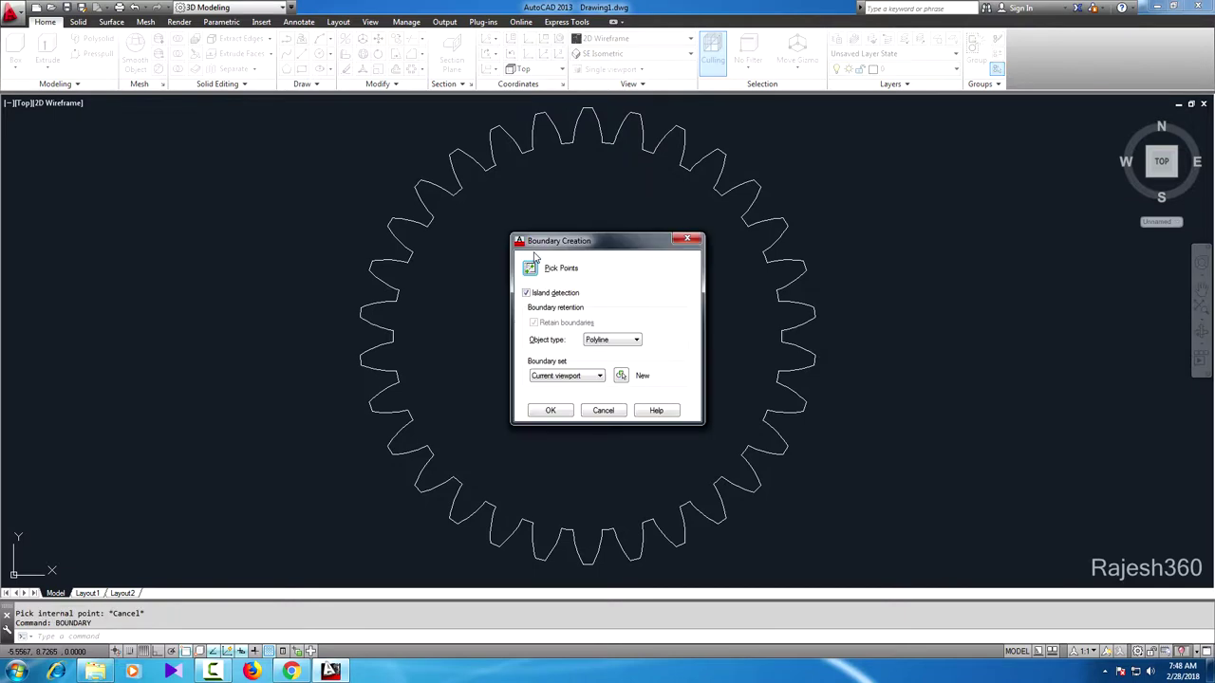
{"action": "left_click", "coordinate": [534, 269]}
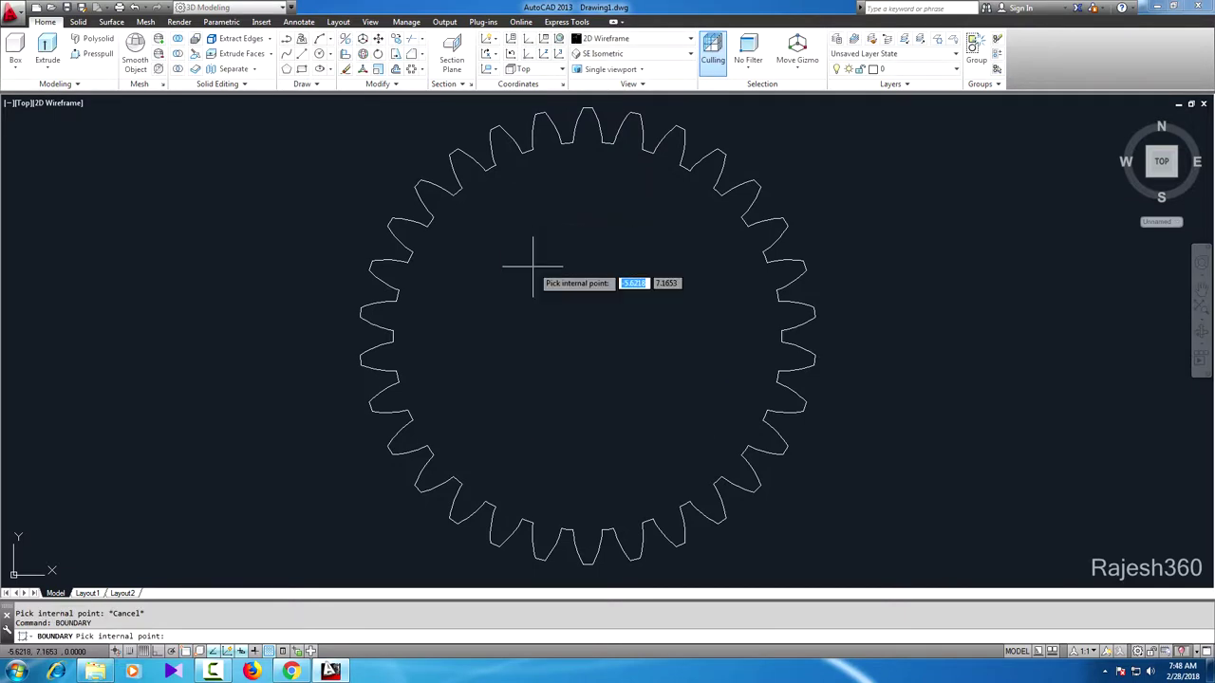
{"action": "left_click", "coordinate": [651, 332]}
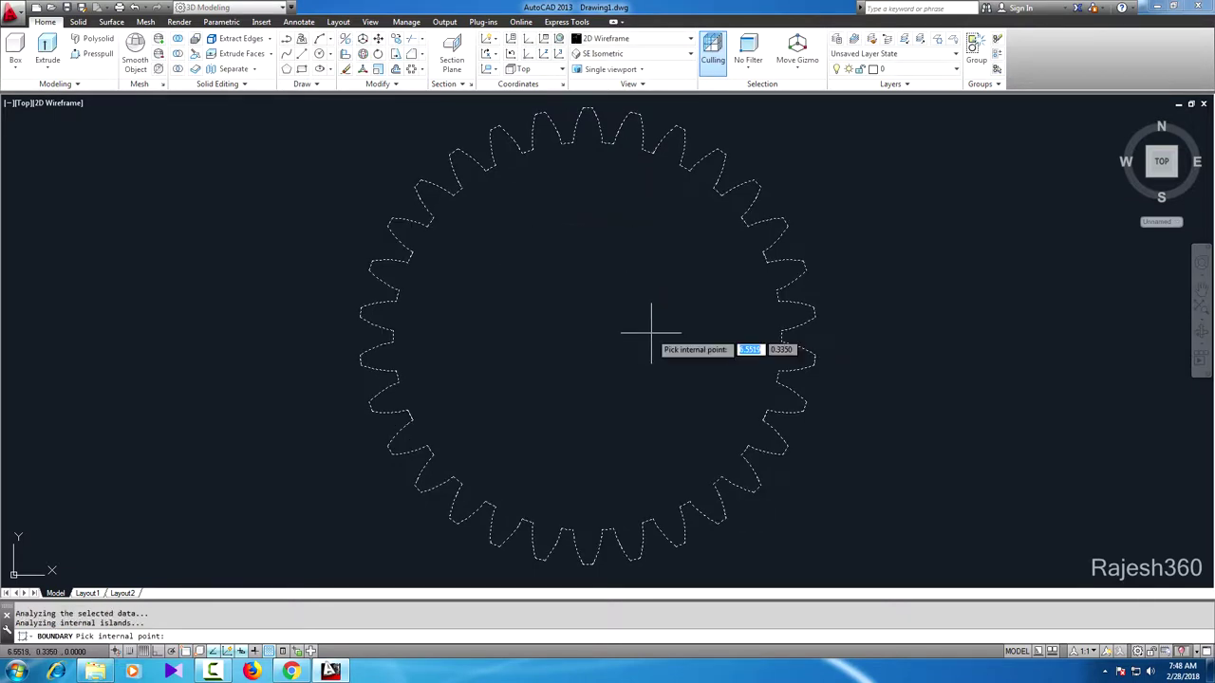
{"action": "key", "text": "Return"}
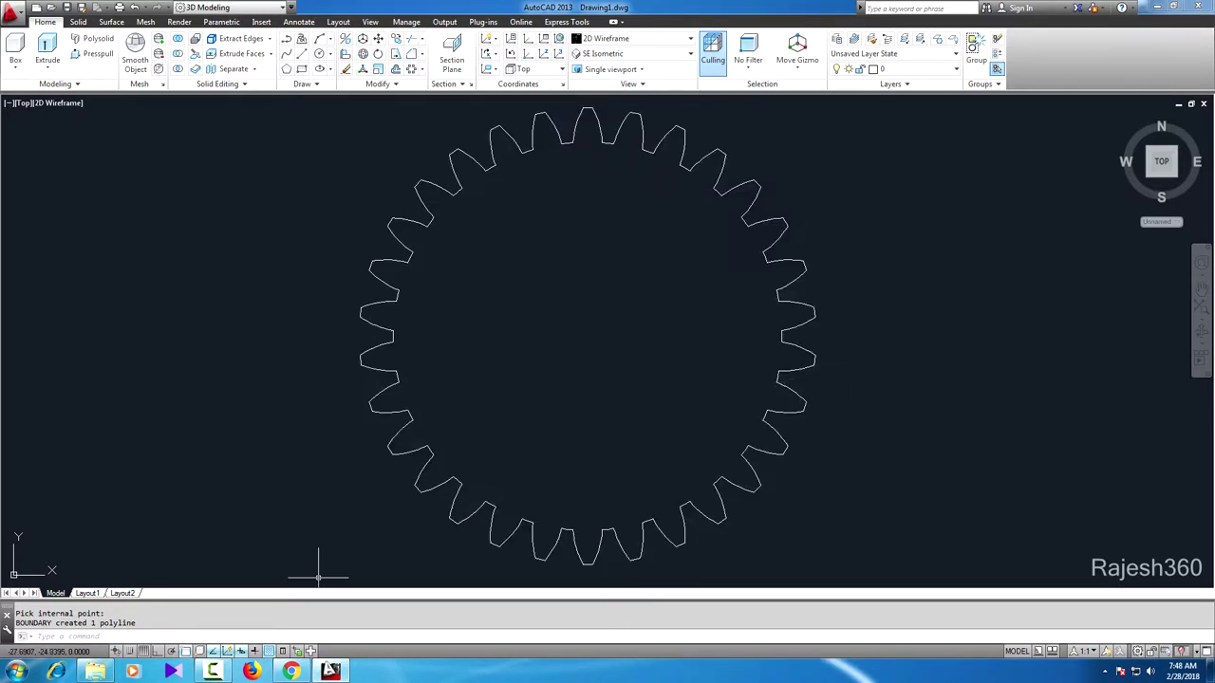
{"action": "left_click", "coordinate": [1179, 653]}
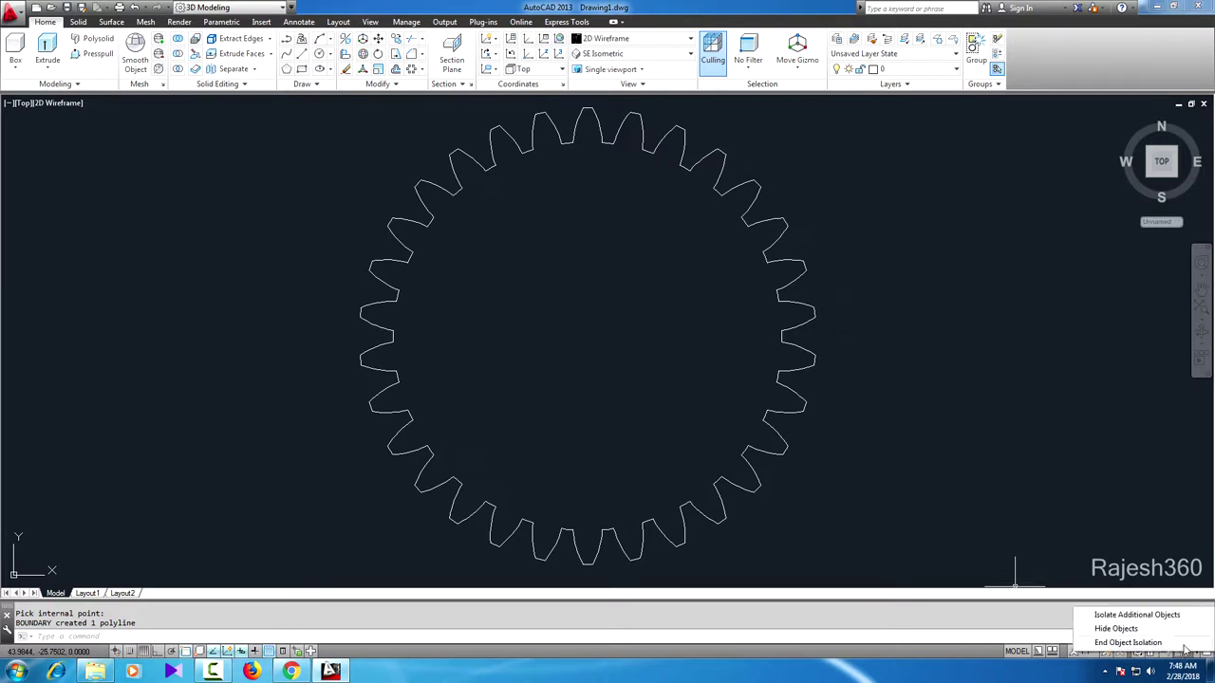
Step: End object isolation to restore the circles and keyed bore, then view southwest isometric
{"action": "left_click", "coordinate": [1127, 643]}
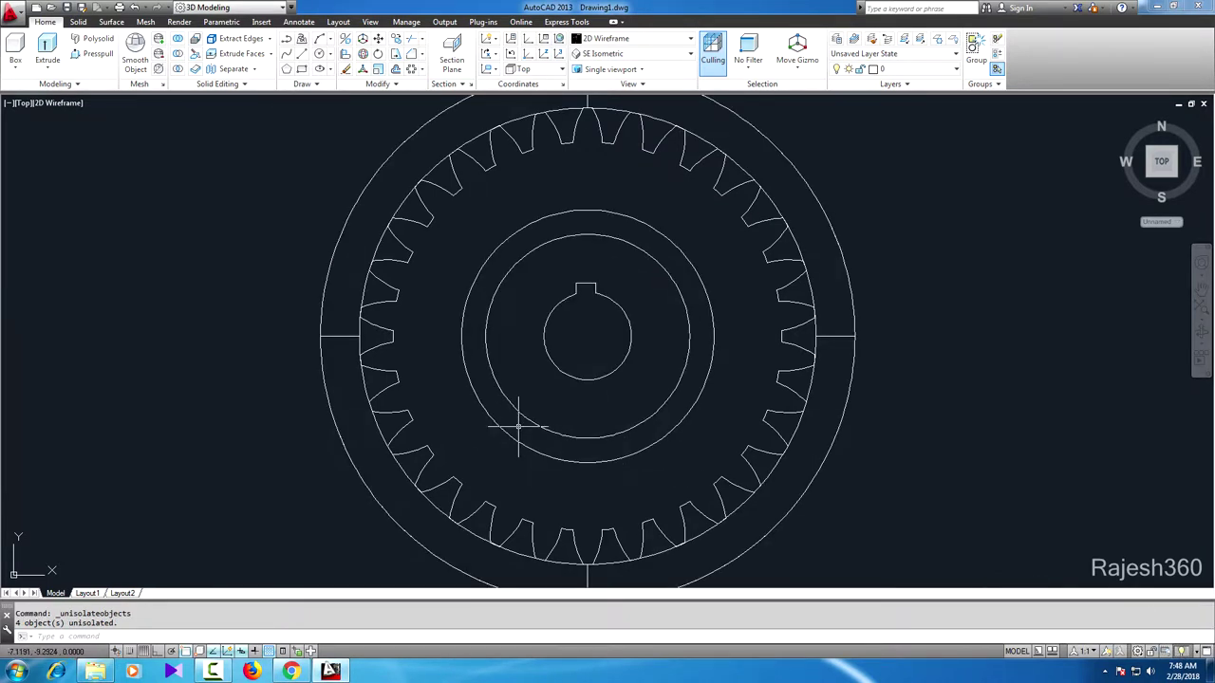
{"action": "scroll", "coordinate": [519, 424], "scroll_direction": "down", "scroll_amount": 2}
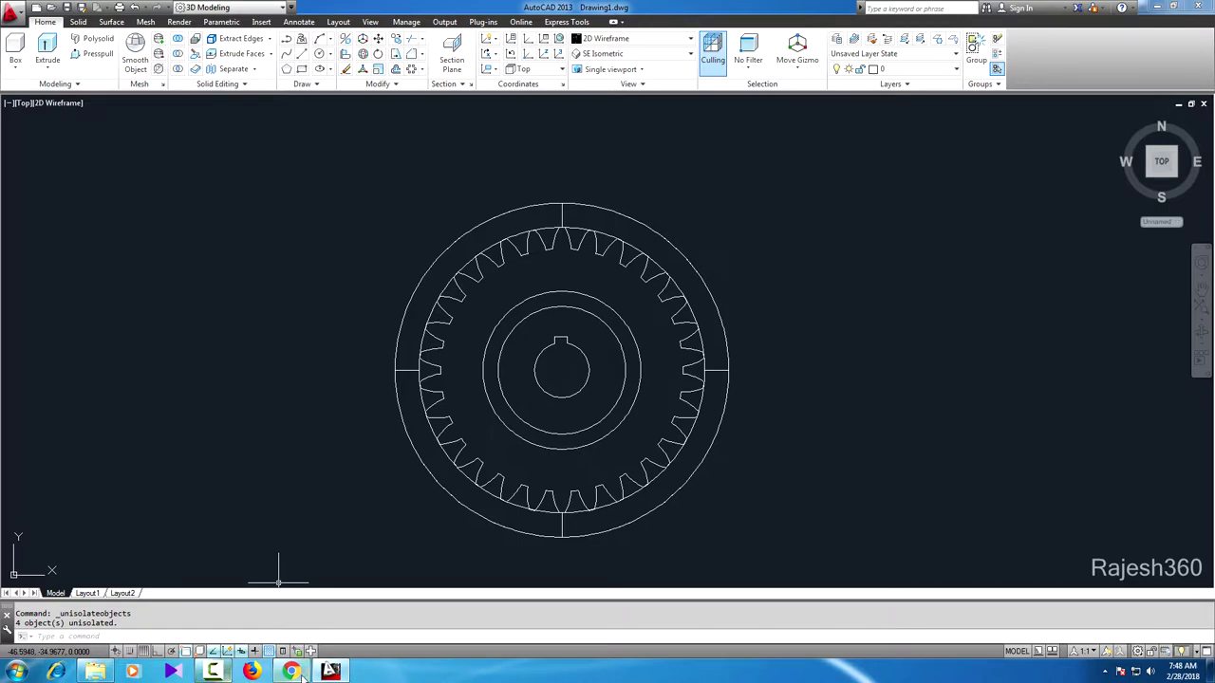
{"action": "left_click", "coordinate": [1147, 179]}
{"action": "scroll", "coordinate": [614, 347], "scroll_direction": "up", "scroll_amount": 2}
{"action": "type", "text": "pl"}
{"action": "key", "text": "Return"}
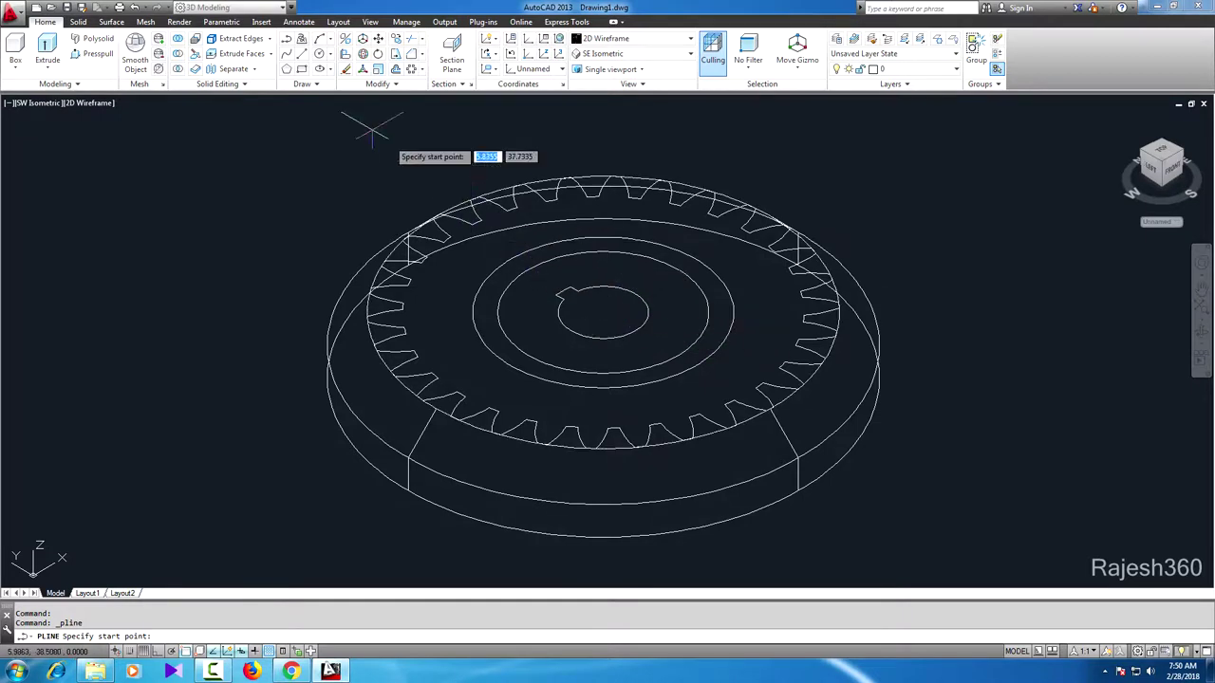
Step: Draw a 14-unit polyline from the gear centre with Ortho on
{"action": "left_click", "coordinate": [603, 310]}
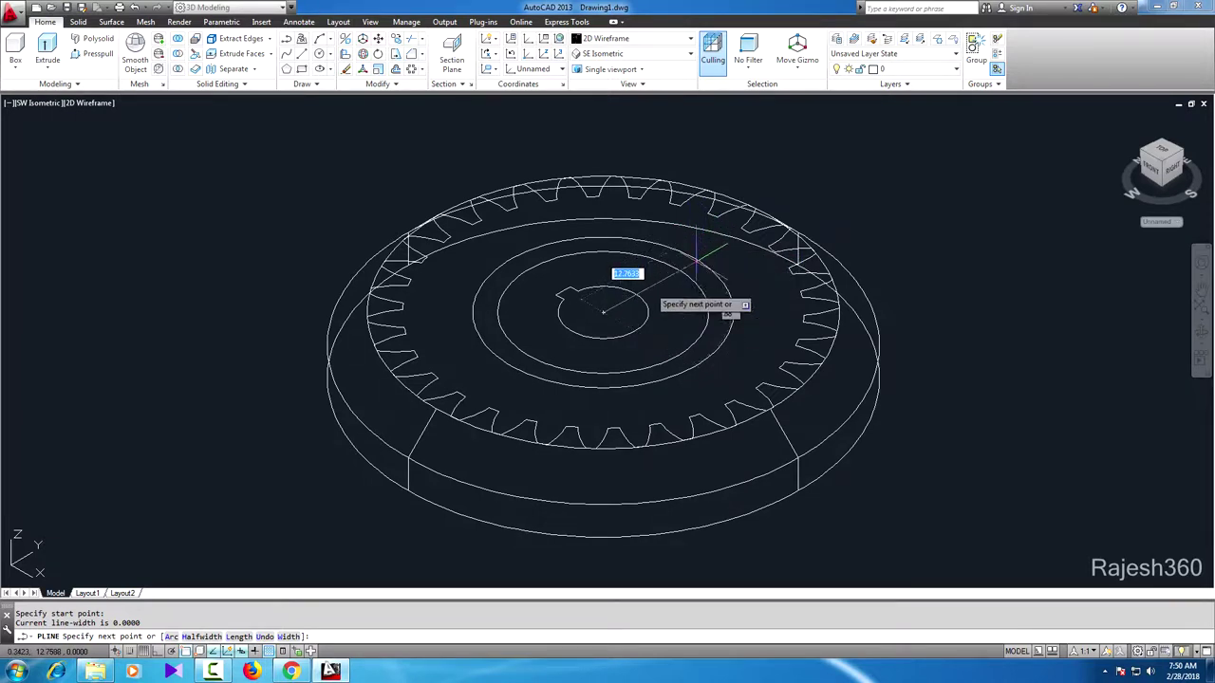
{"action": "left_click", "coordinate": [157, 651]}
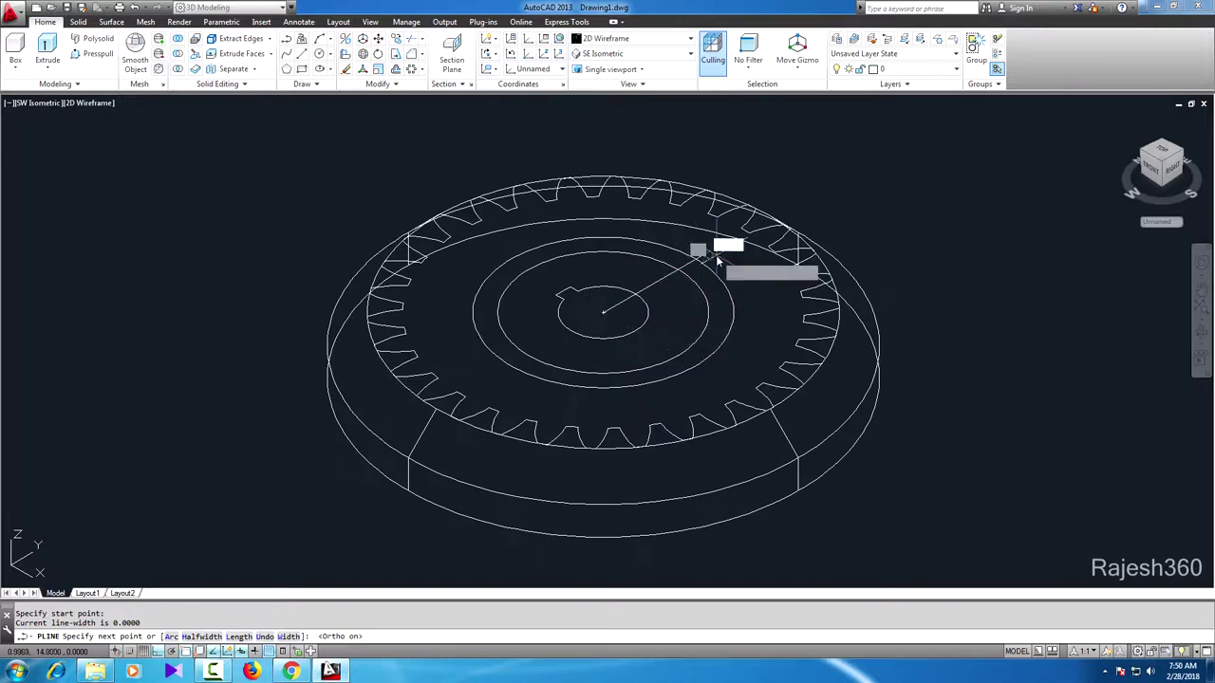
{"action": "key", "text": "Return"}
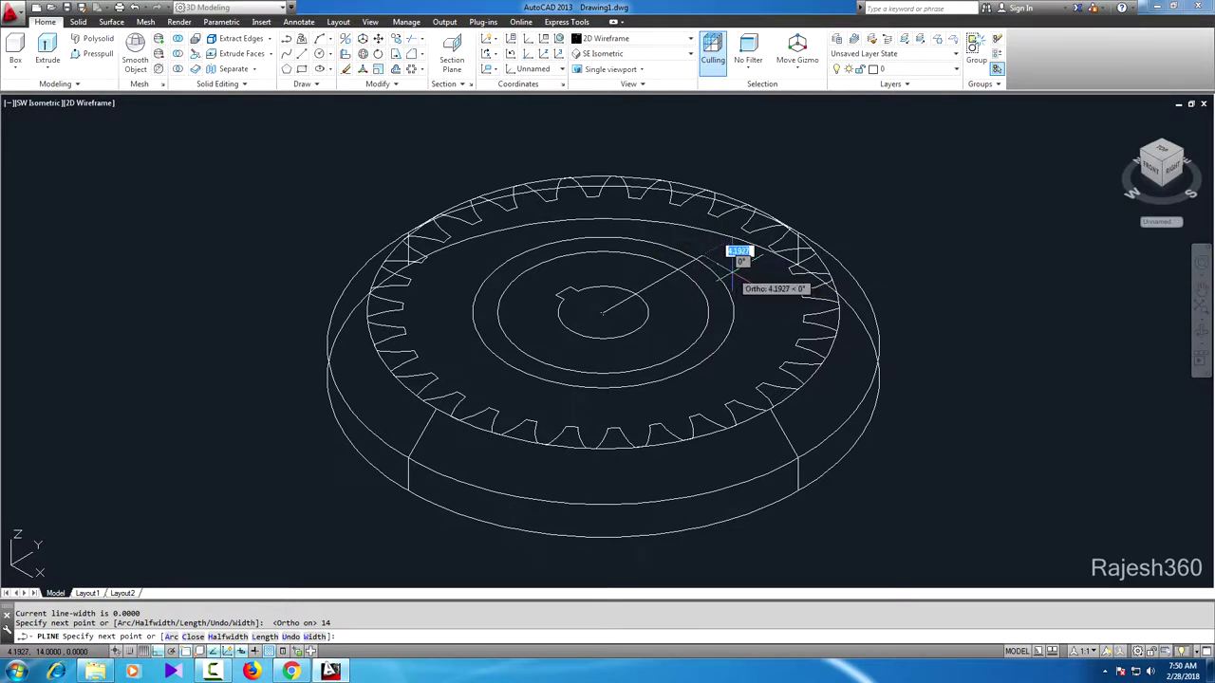
{"action": "key", "text": "Return"}
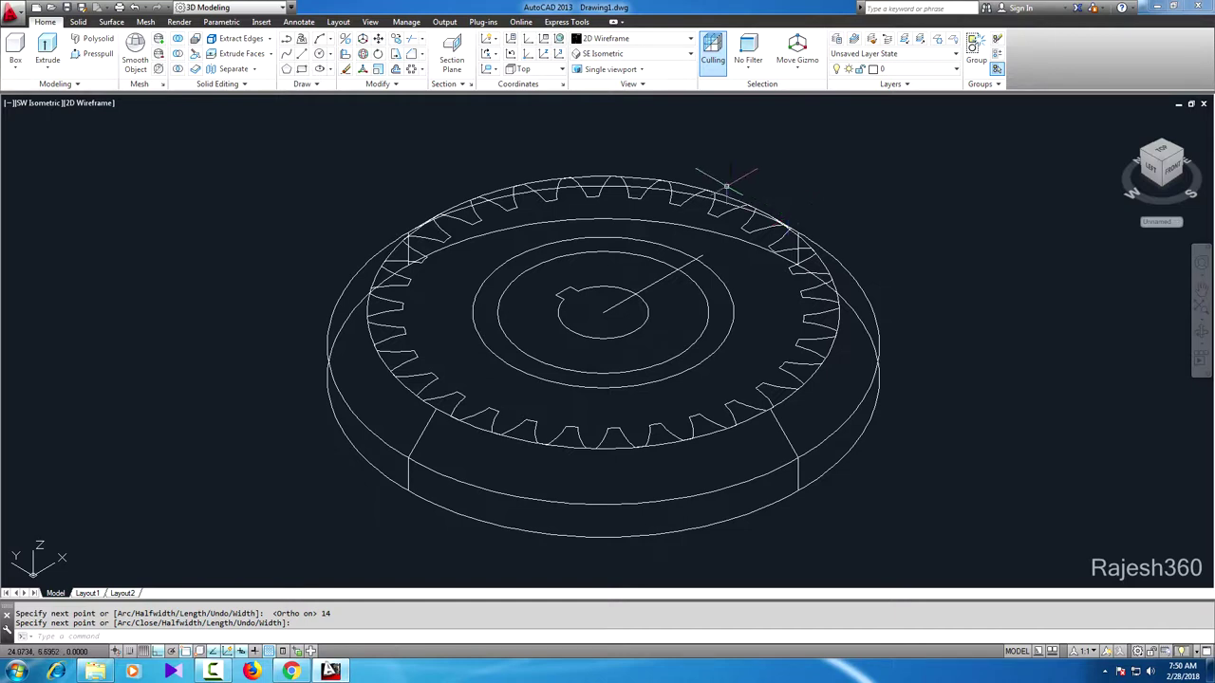
{"action": "type", "text": "Ro"}
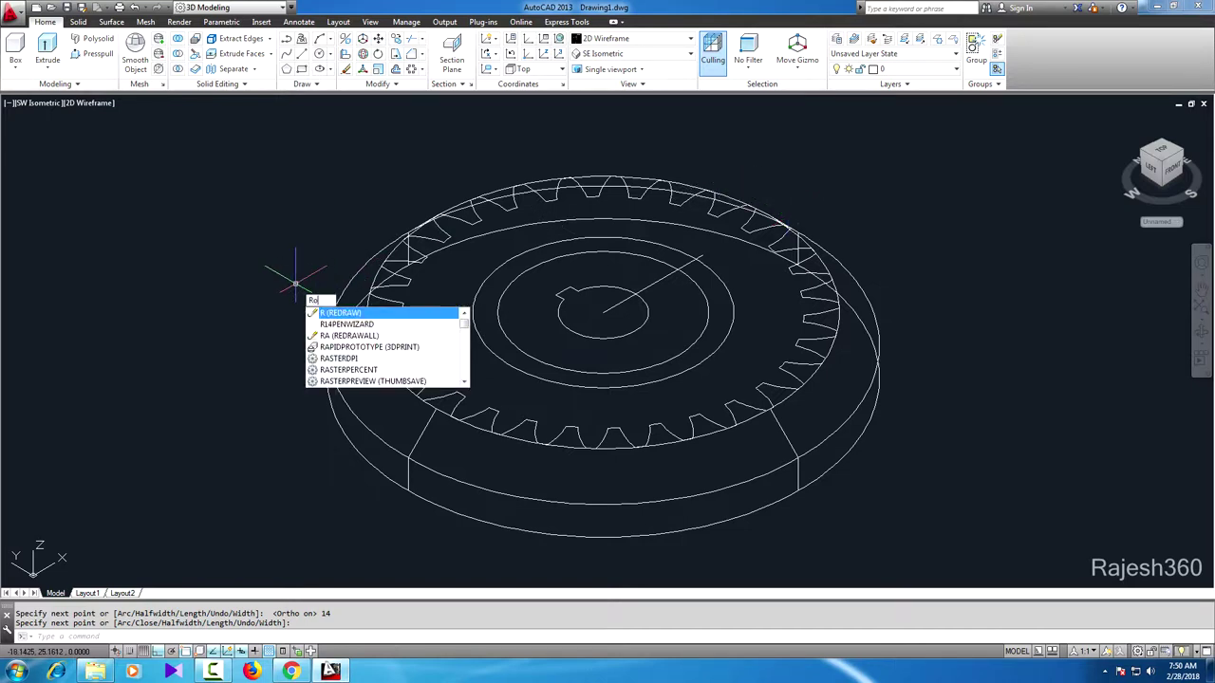
{"action": "type", "text": "ta"}
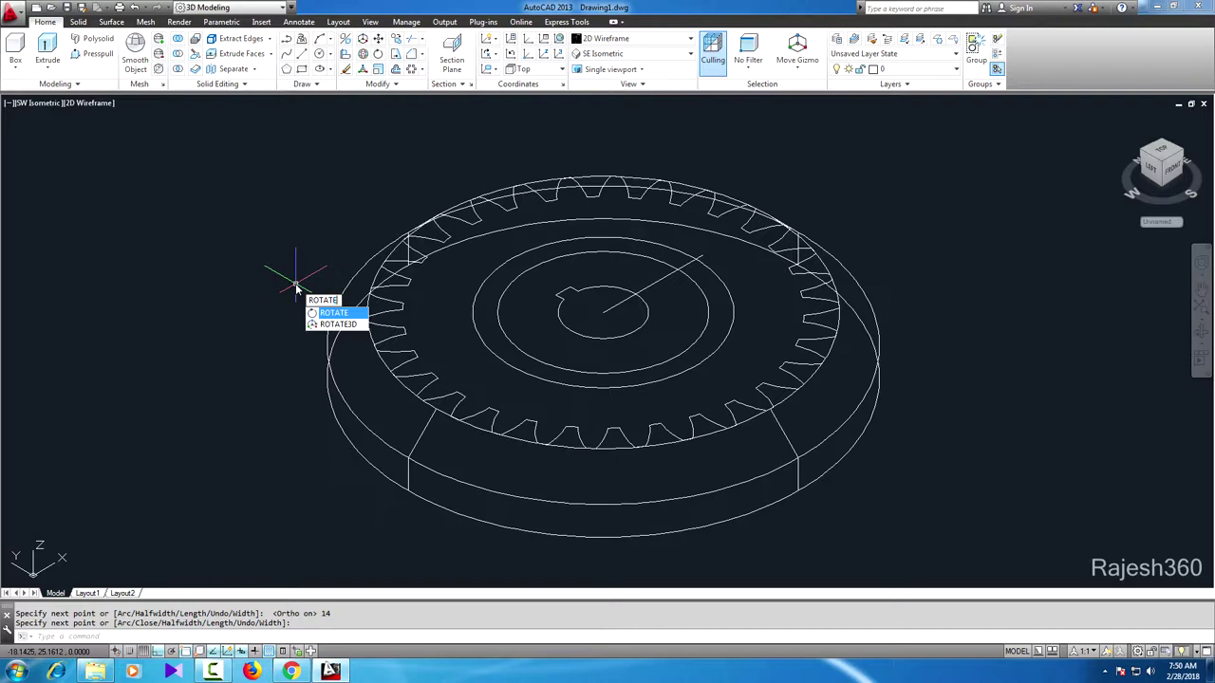
Step: Rotate the 14-unit line 90° with ROTATE3D about an axis through the gear centre
{"action": "key", "text": "Return"}
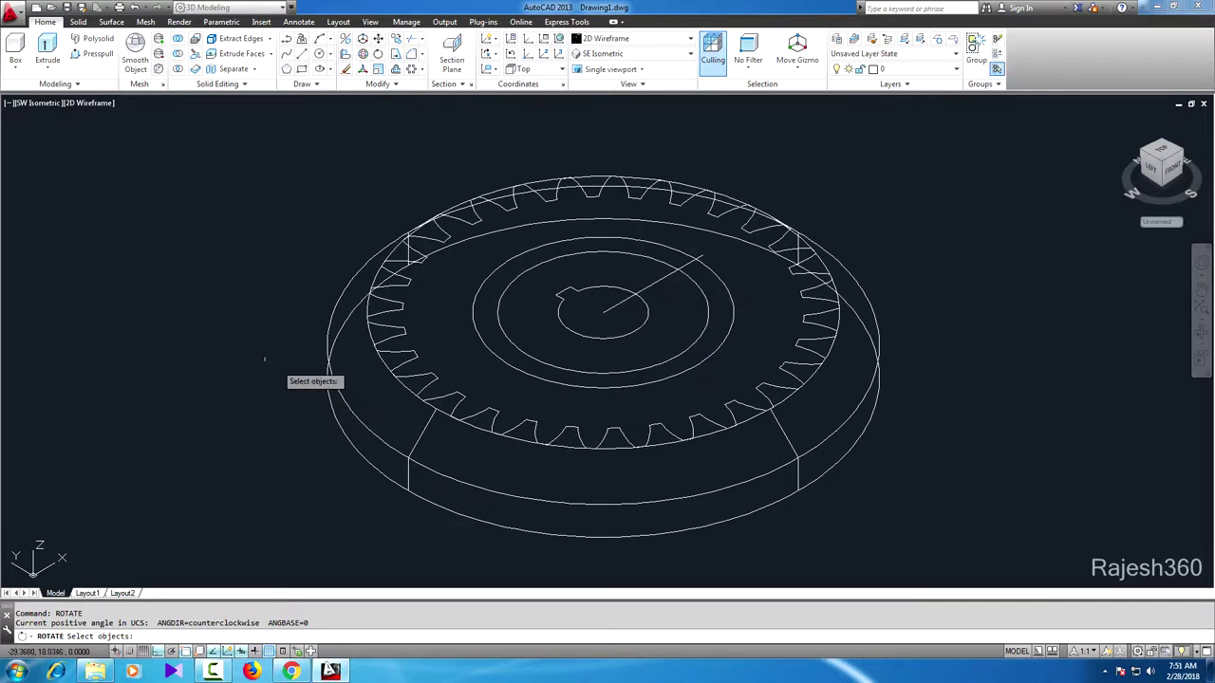
{"action": "key", "text": "Escape"}
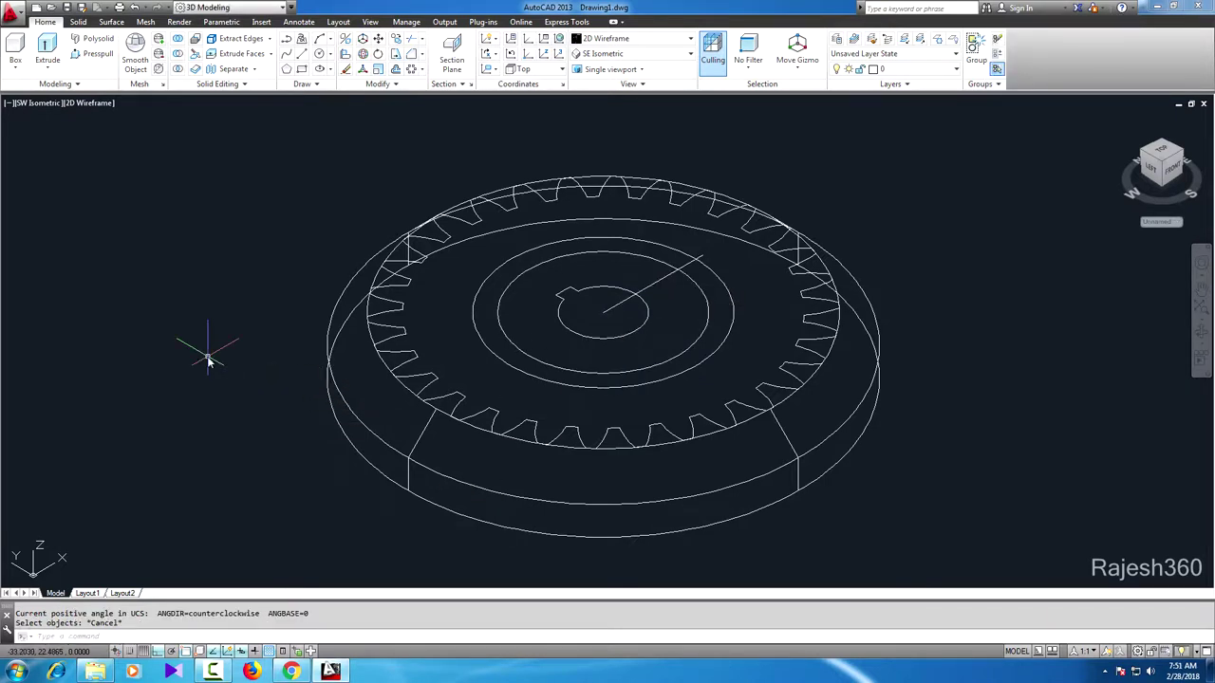
{"action": "type", "text": "ROt"}
{"action": "key", "text": "BackSpace"}
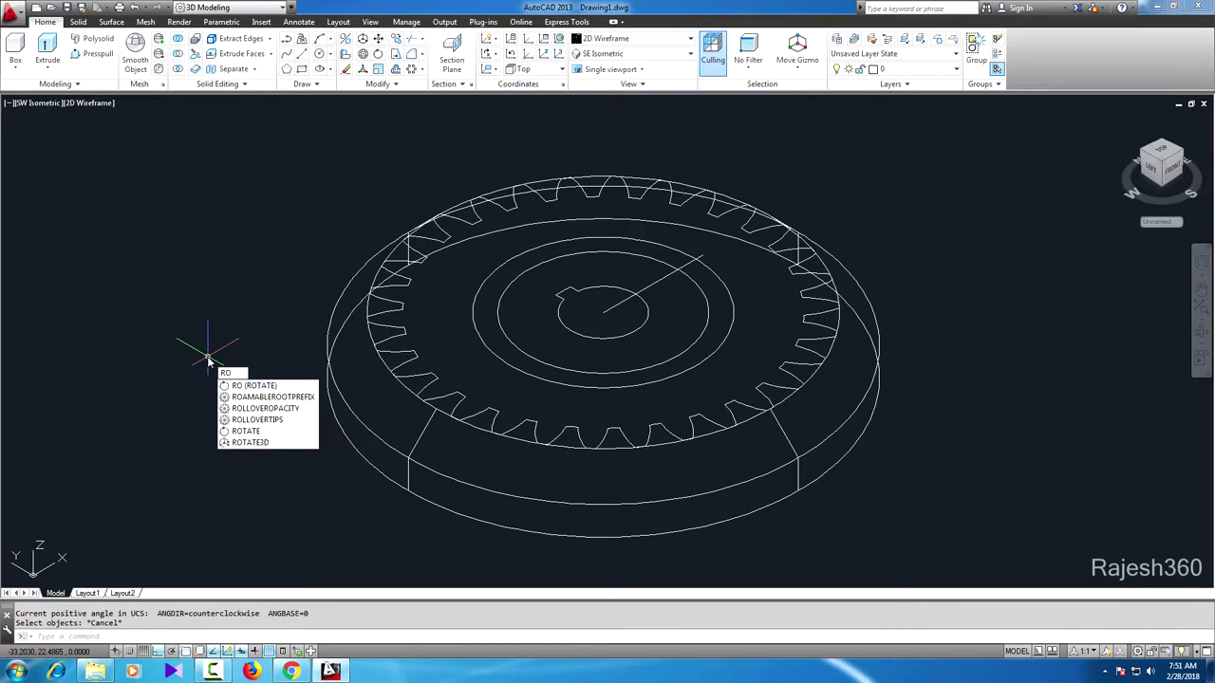
{"action": "type", "text": "t"}
{"action": "key", "text": "Down"}
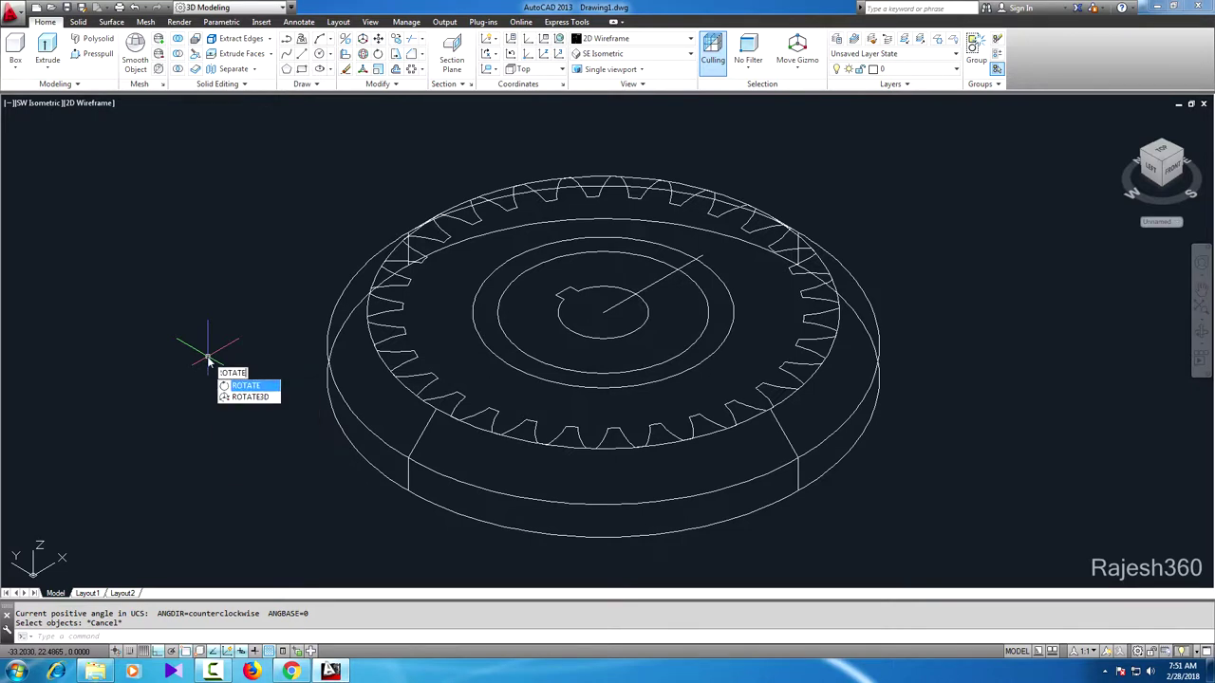
{"action": "key", "text": "Down"}
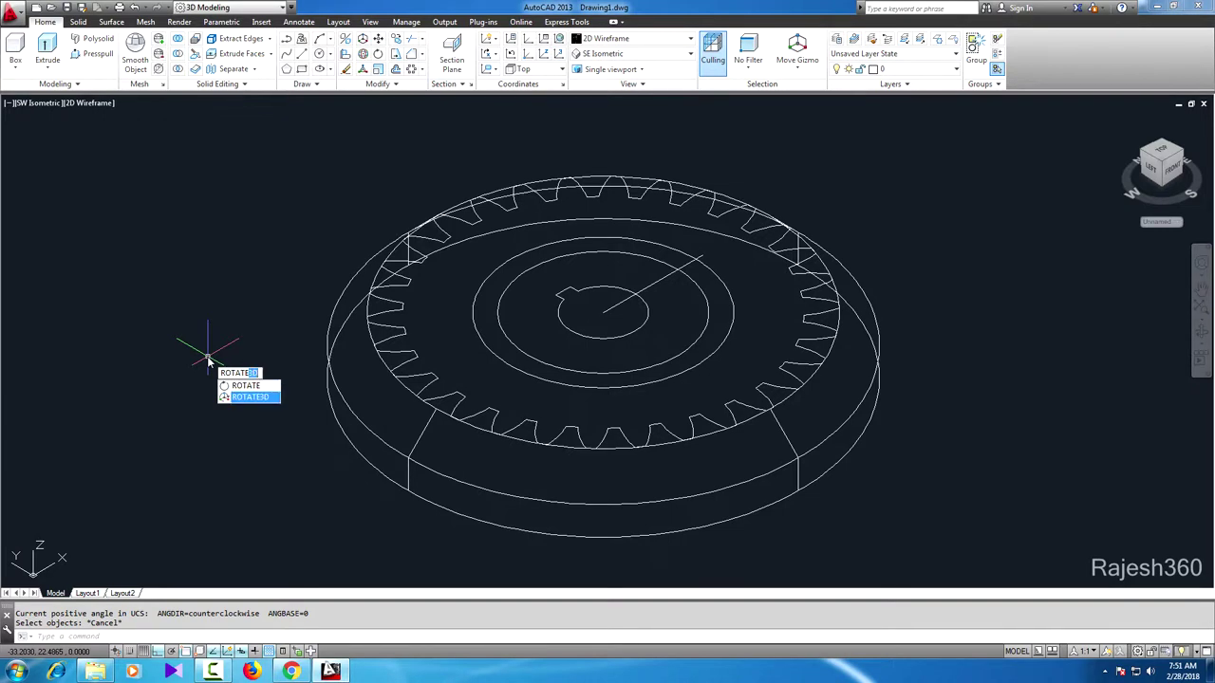
{"action": "key", "text": "Return"}
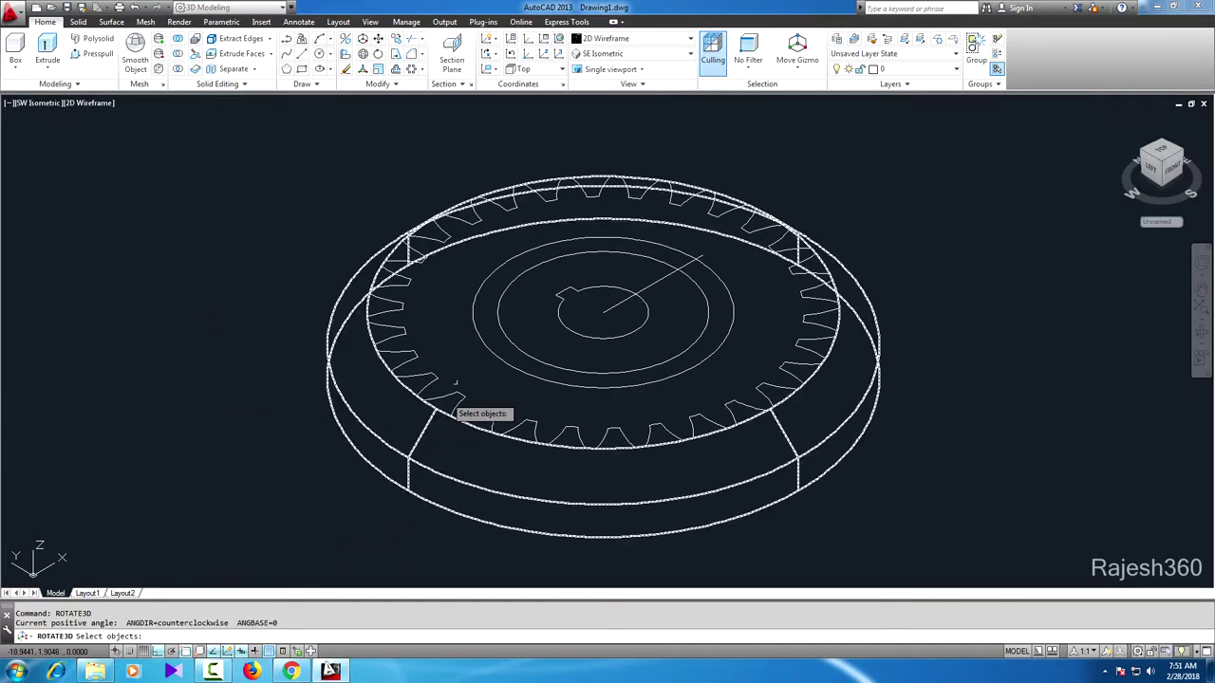
{"action": "left_click", "coordinate": [660, 281]}
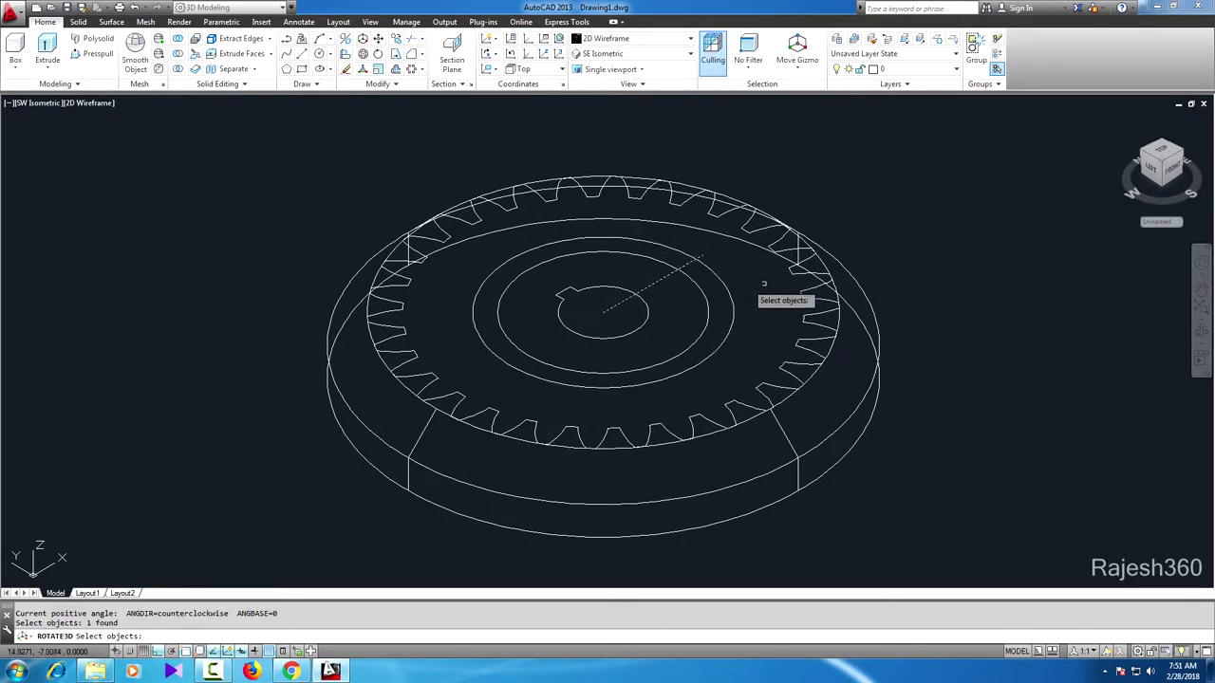
{"action": "key", "text": "Return"}
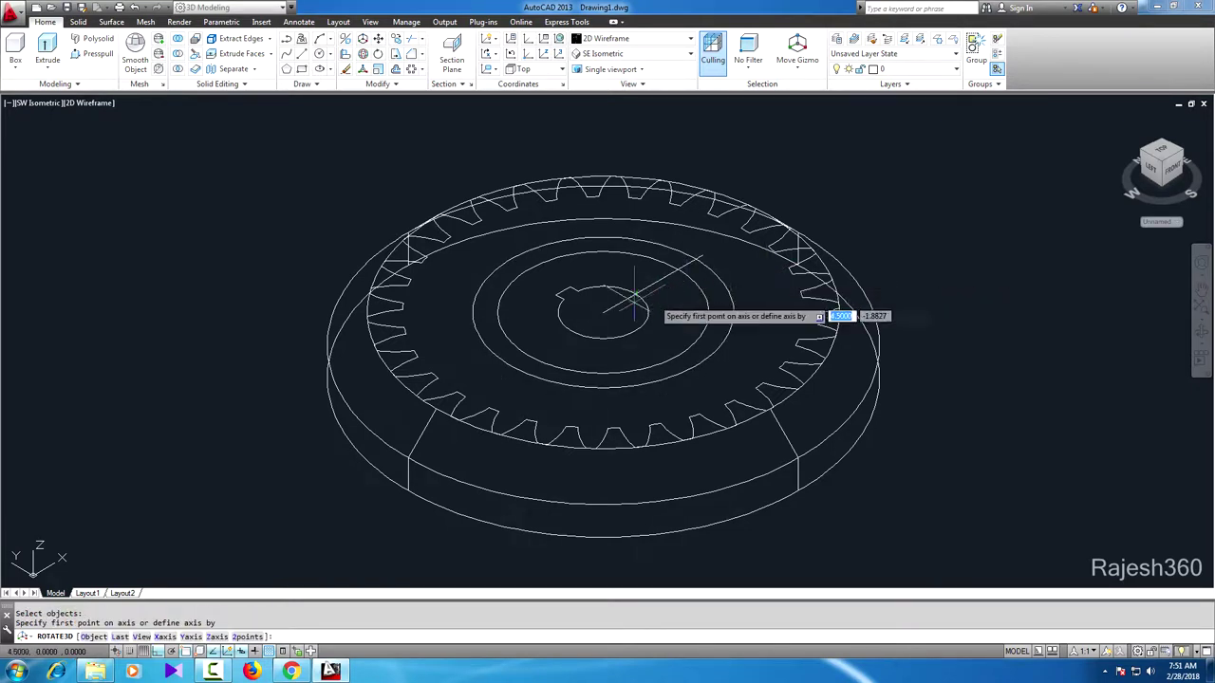
{"action": "left_click", "coordinate": [602, 313]}
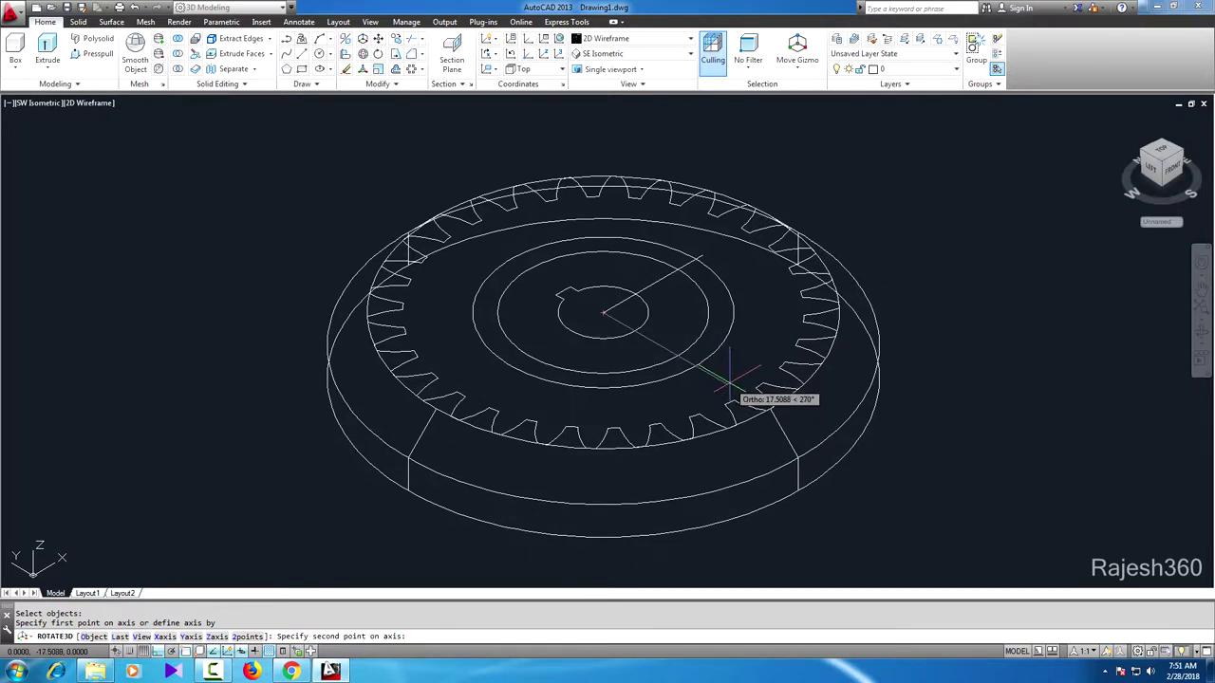
{"action": "left_click", "coordinate": [725, 381]}
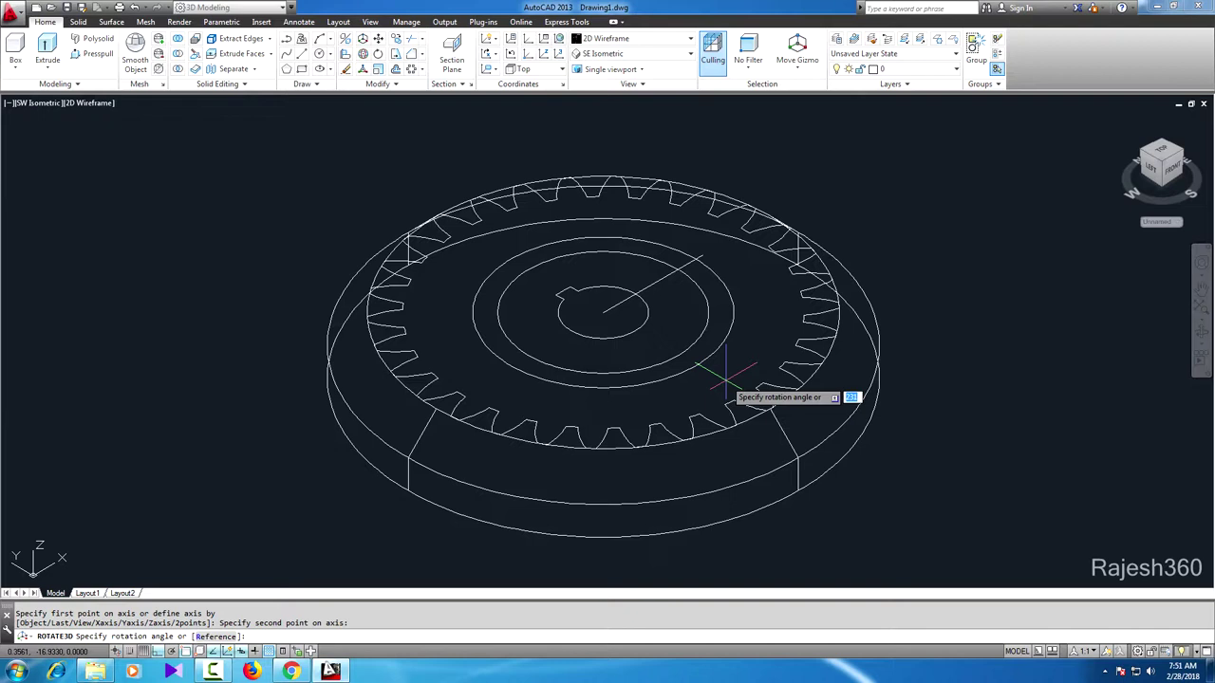
{"action": "type", "text": "90"}
{"action": "key", "text": "Return"}
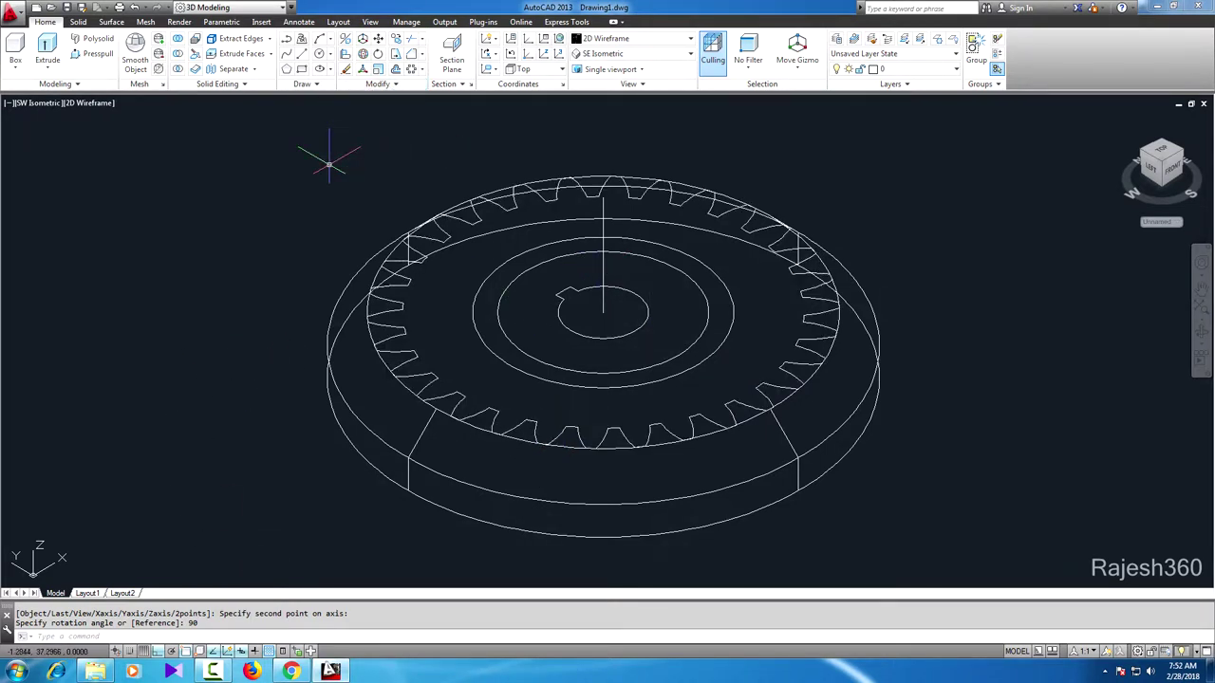
Step: Move the larger hub circle 14 units up the Z axis from its centre
{"action": "type", "text": "ove"}
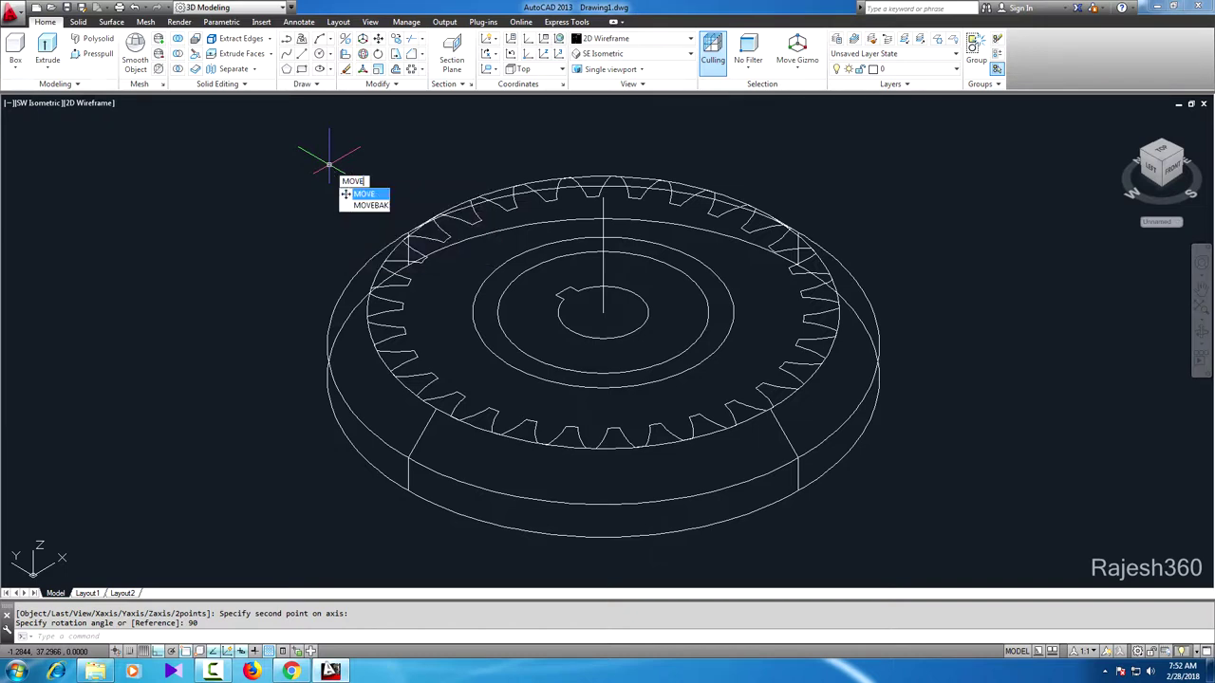
{"action": "key", "text": "Return"}
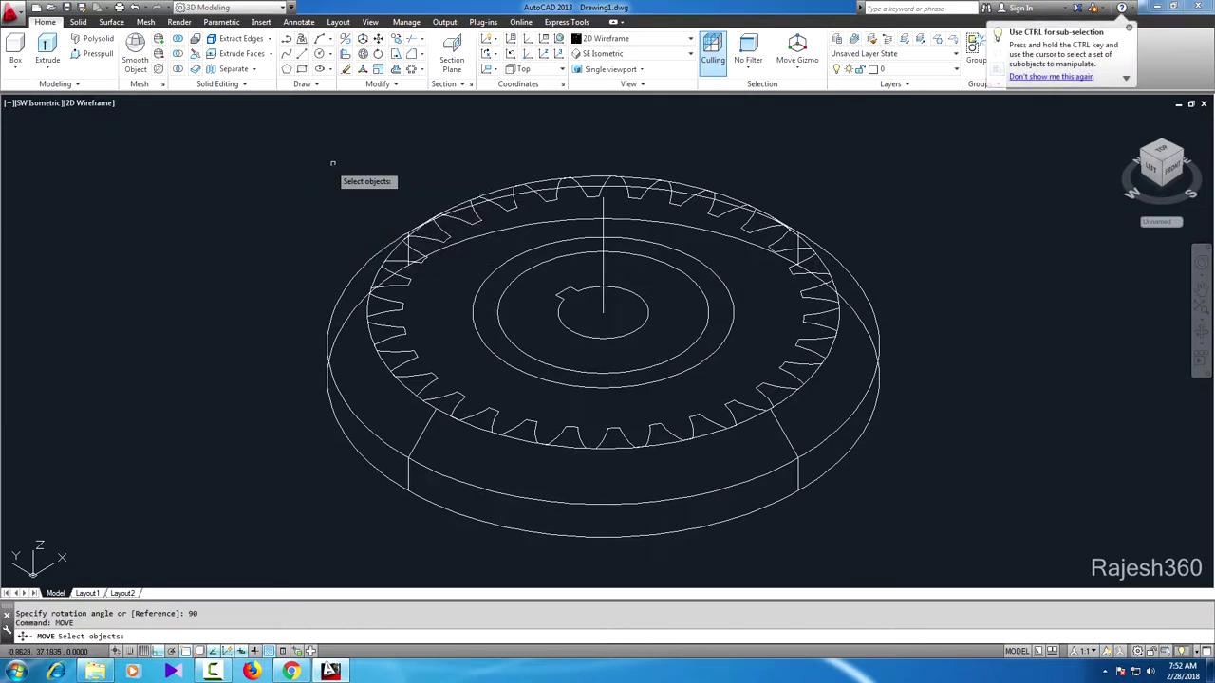
{"action": "left_click", "coordinate": [731, 296]}
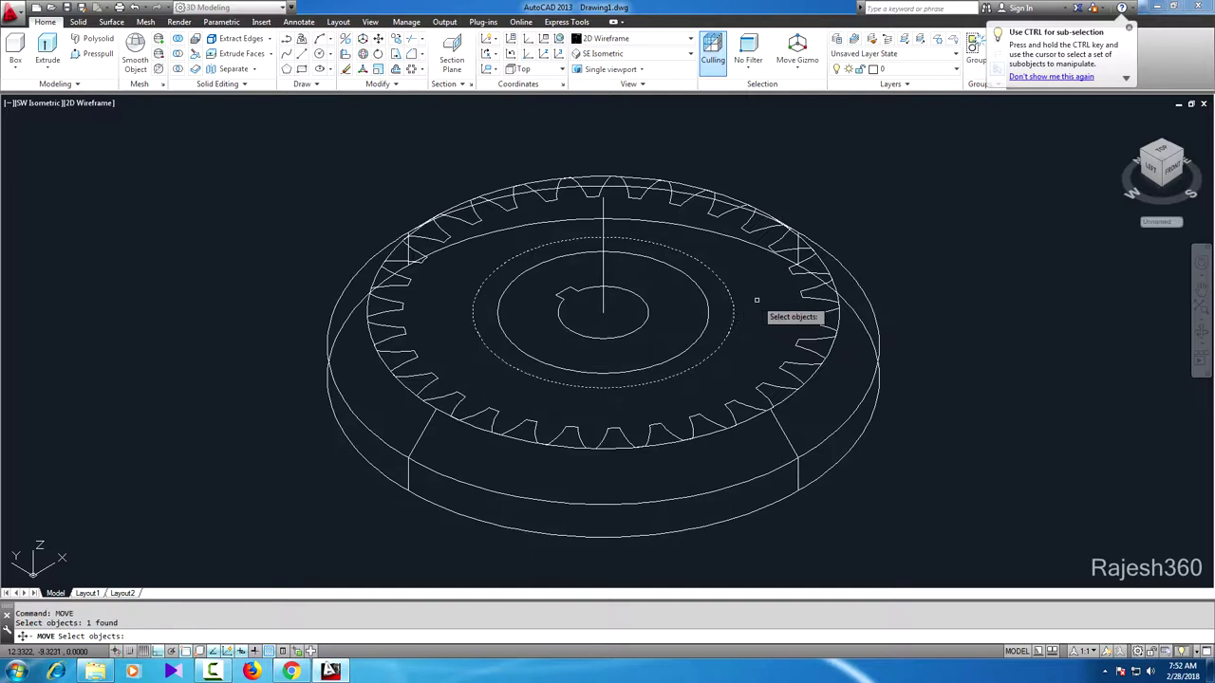
{"action": "key", "text": "Return"}
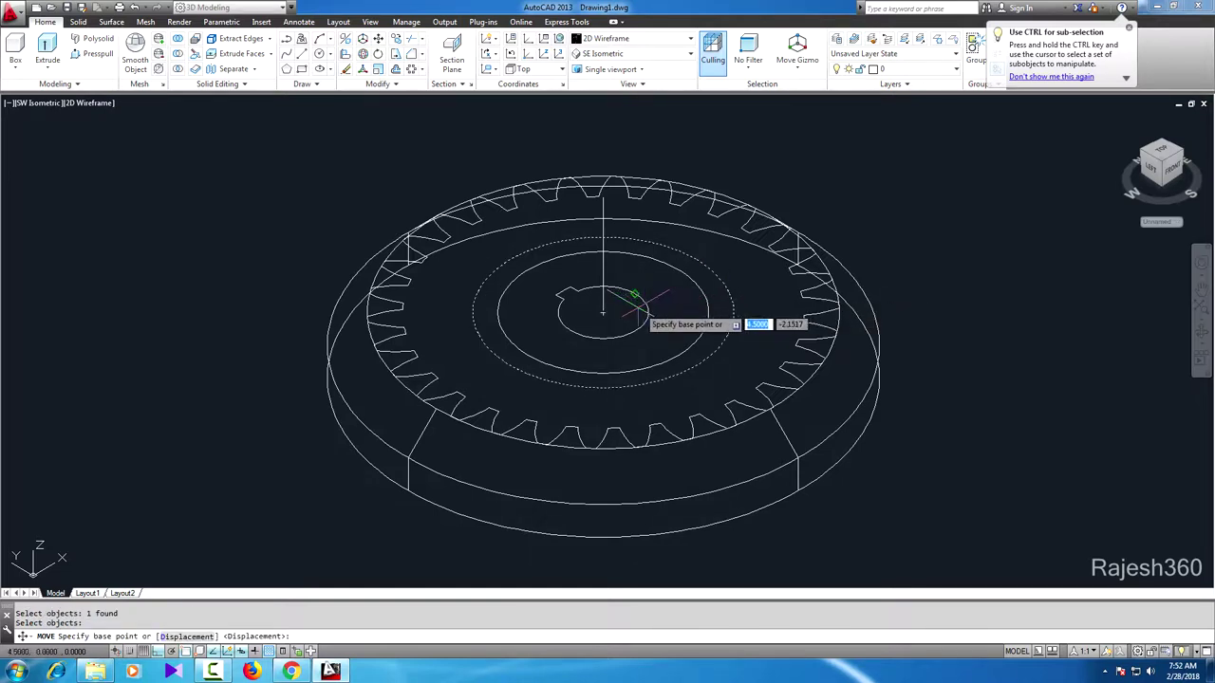
{"action": "left_click", "coordinate": [603, 312]}
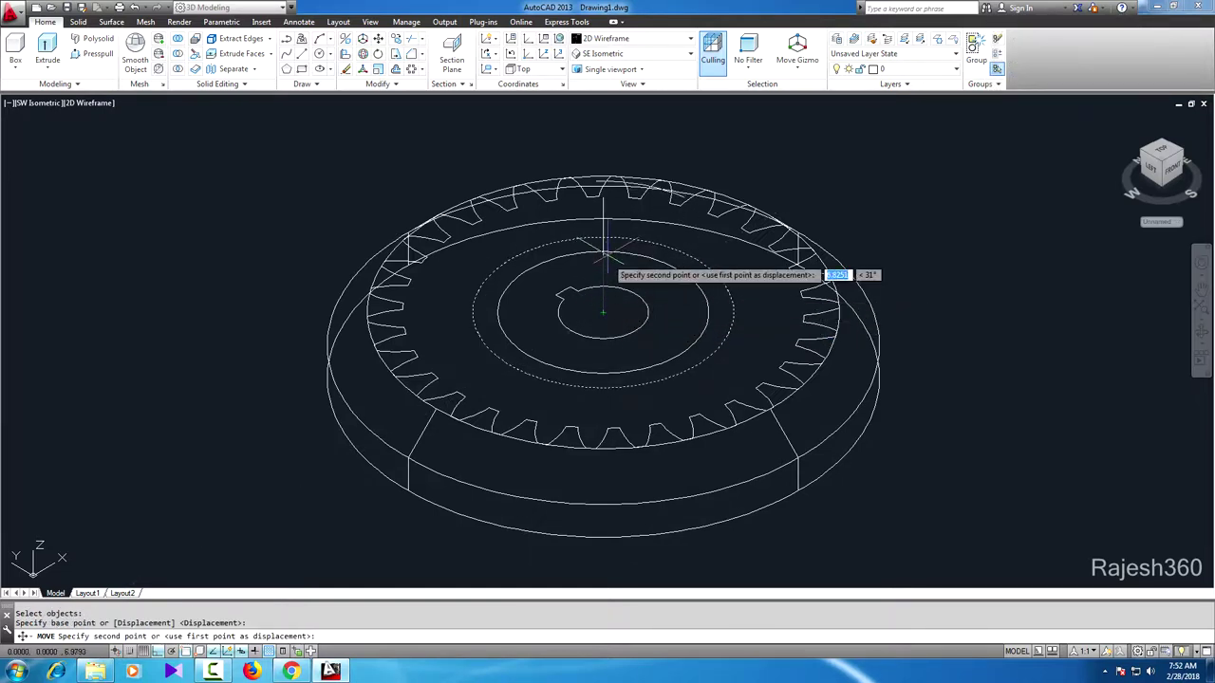
{"action": "left_click", "coordinate": [602, 196]}
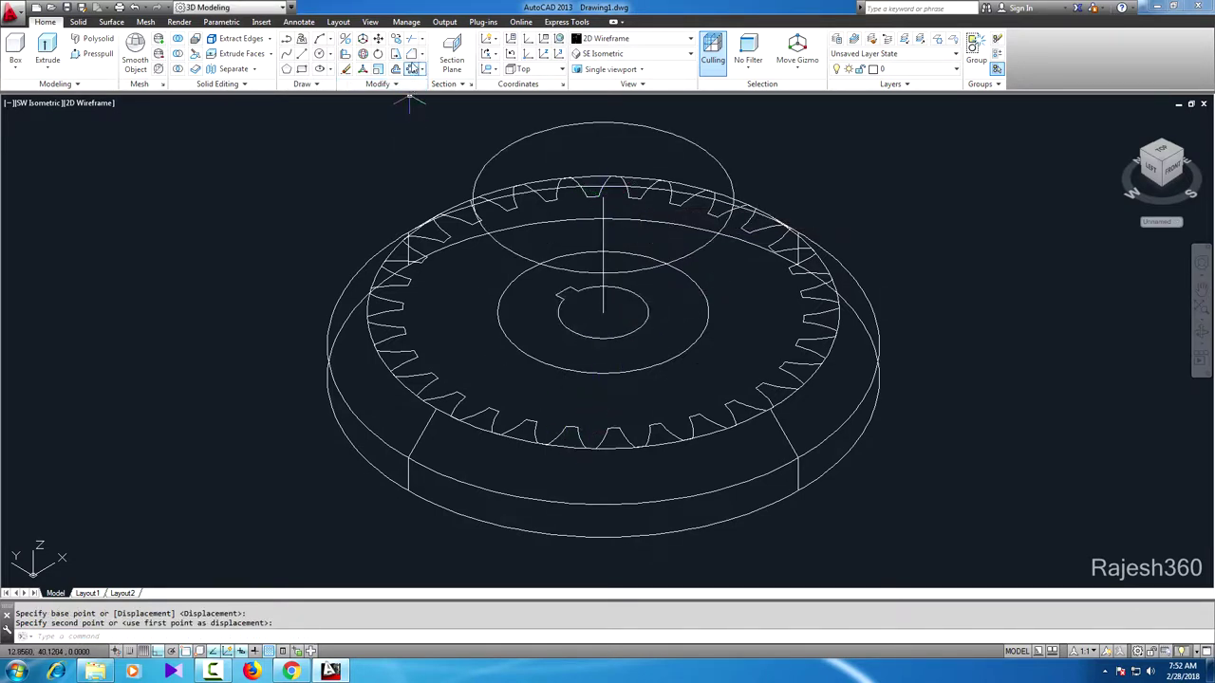
Step: Move the smaller hub circle 8 units down along Z
{"action": "left_click", "coordinate": [378, 40]}
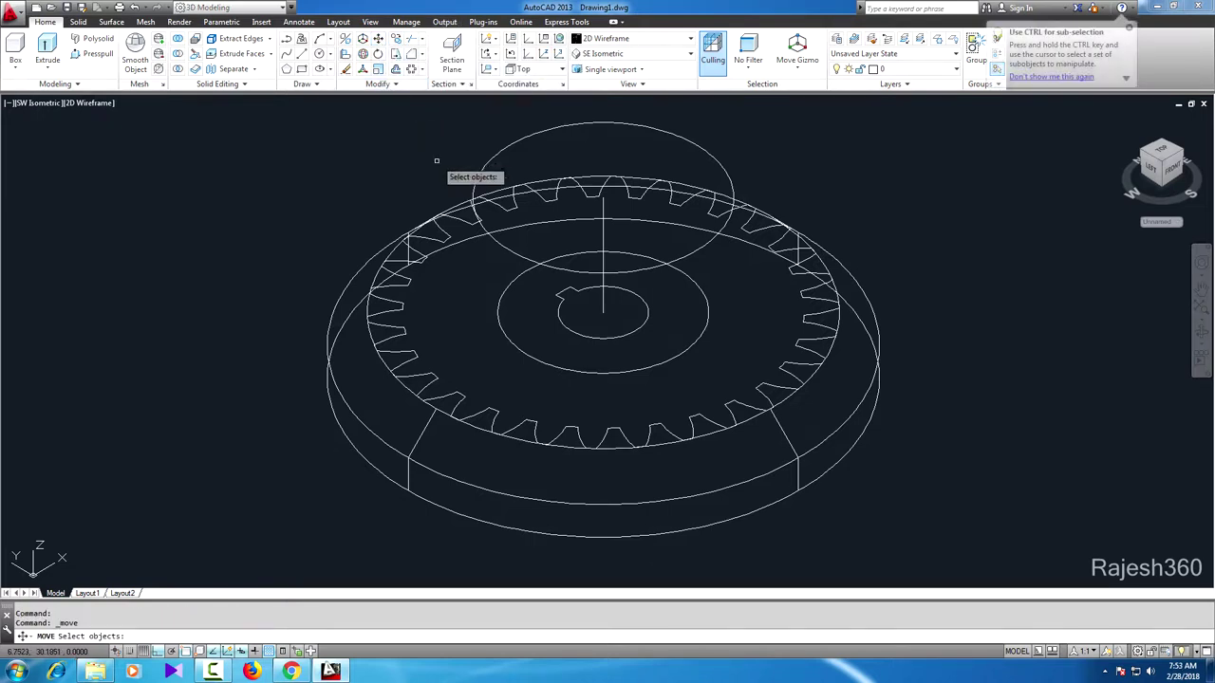
{"action": "left_click", "coordinate": [523, 352]}
{"action": "key", "text": "Return"}
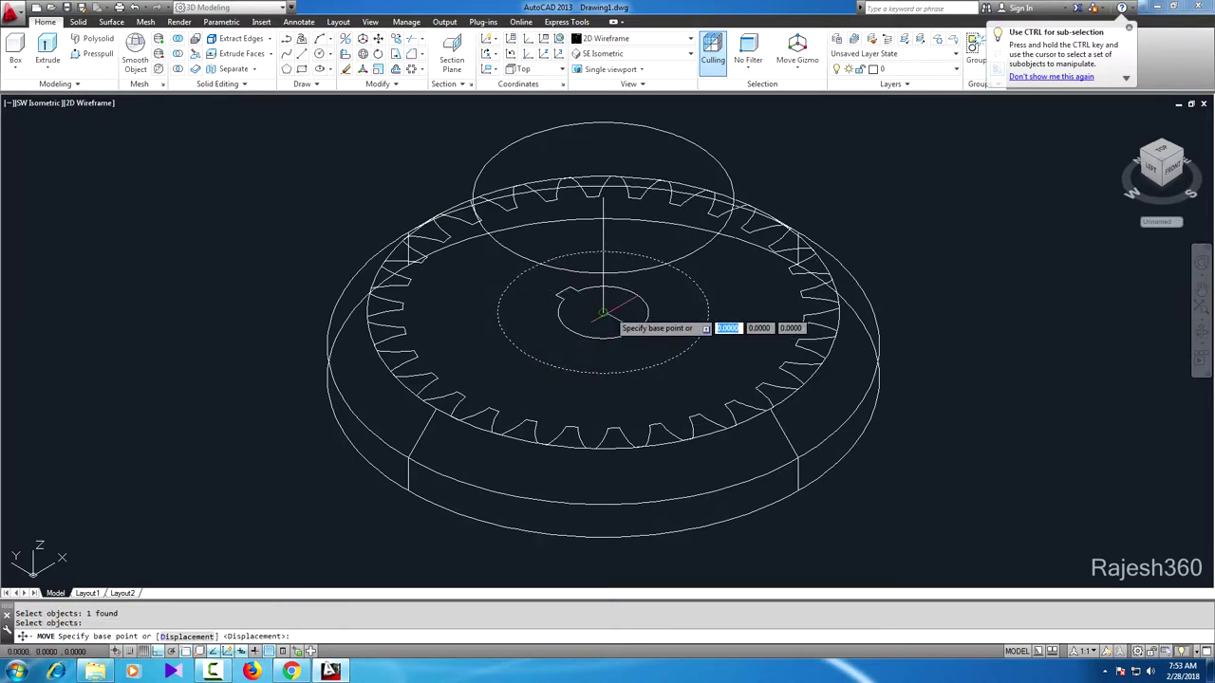
{"action": "left_click", "coordinate": [603, 312]}
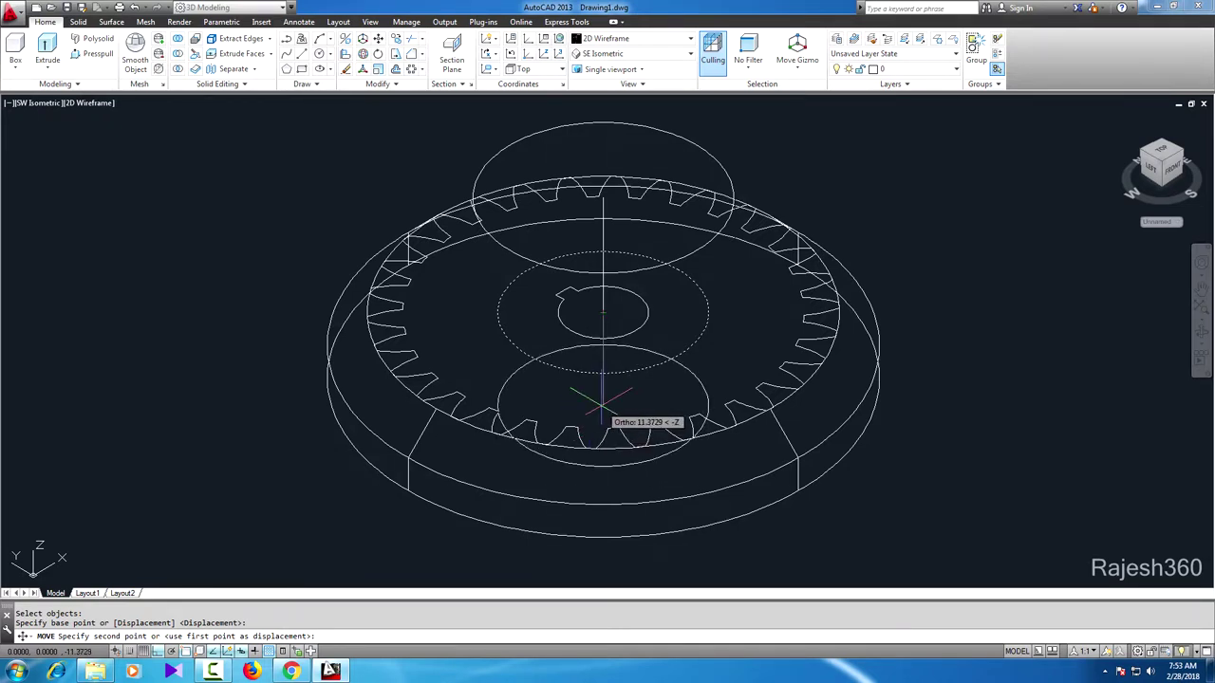
{"action": "type", "text": "8"}
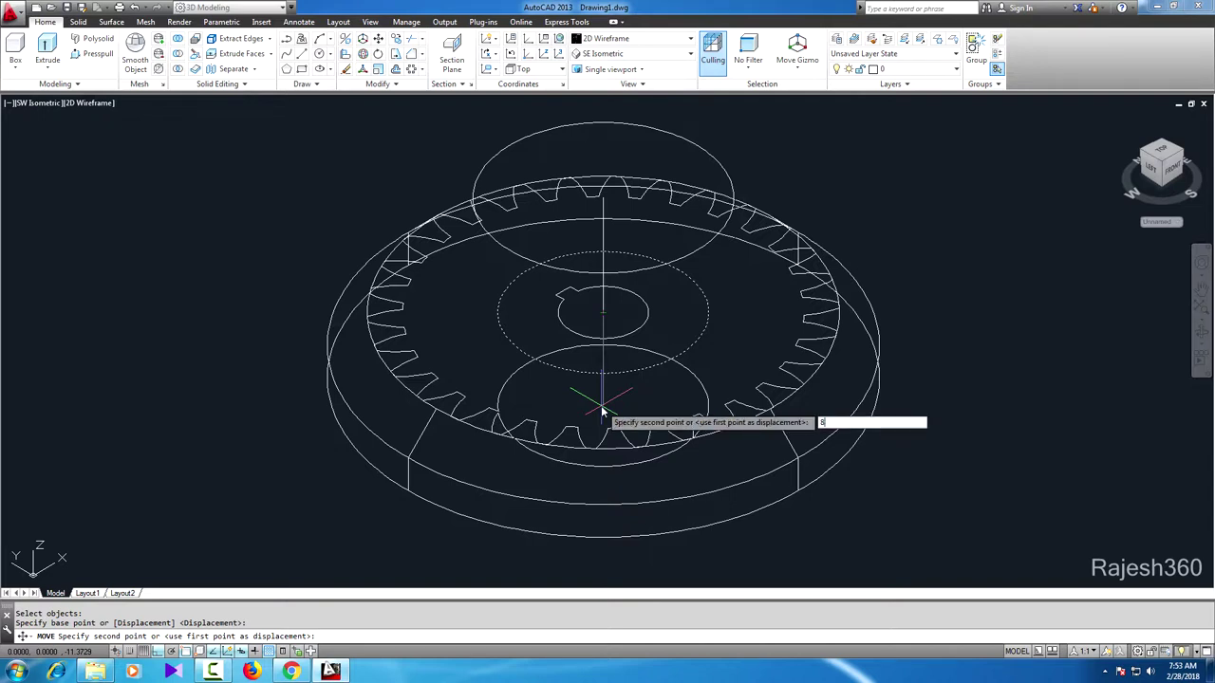
{"action": "key", "text": "Return"}
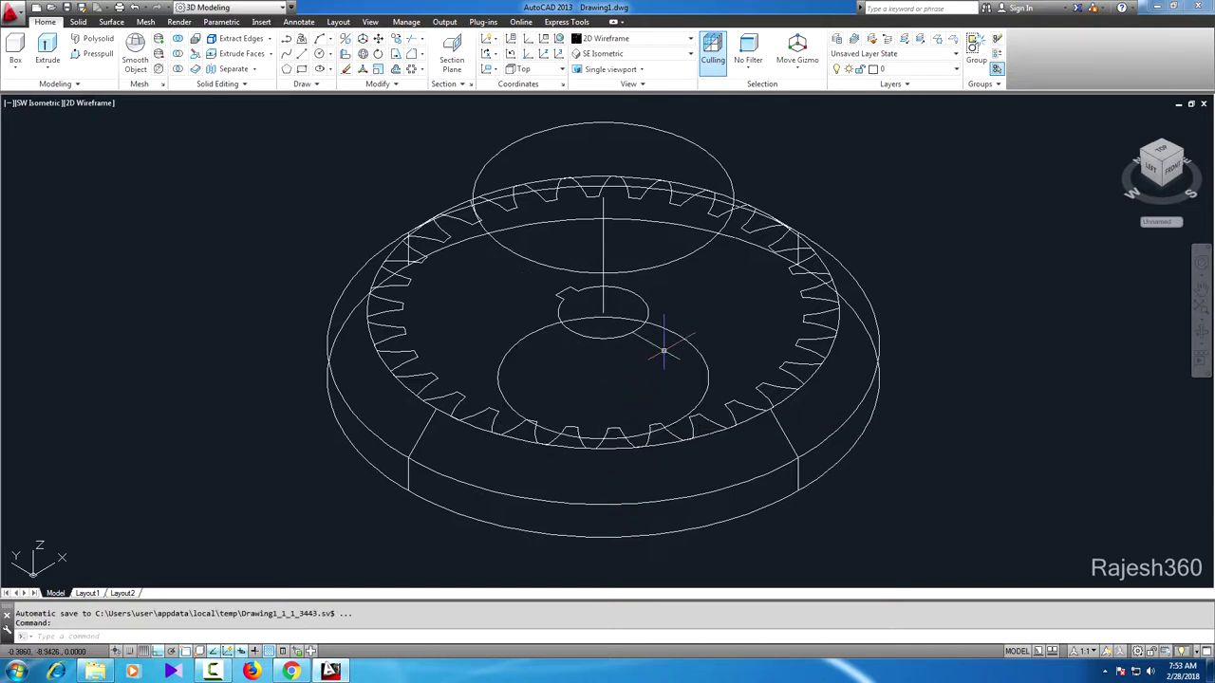
Step: Move the keyed bore outline from its centre 14 units up the axis
{"action": "left_click", "coordinate": [378, 38]}
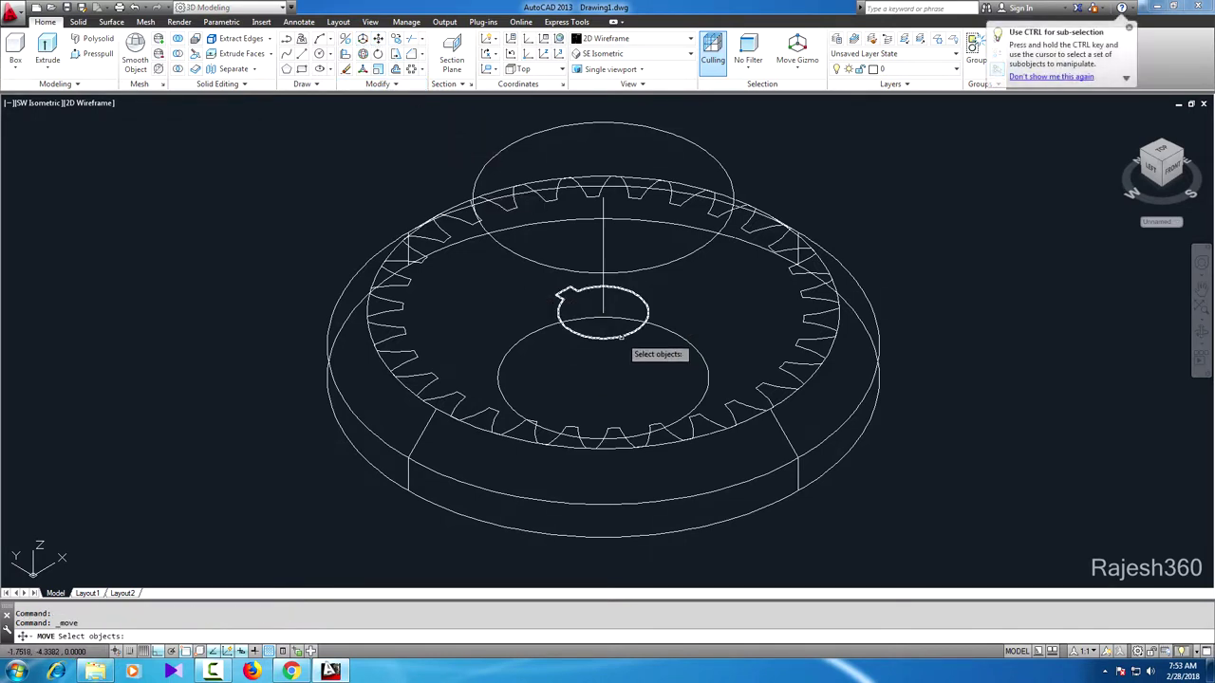
{"action": "left_click", "coordinate": [633, 328]}
{"action": "key", "text": "Return"}
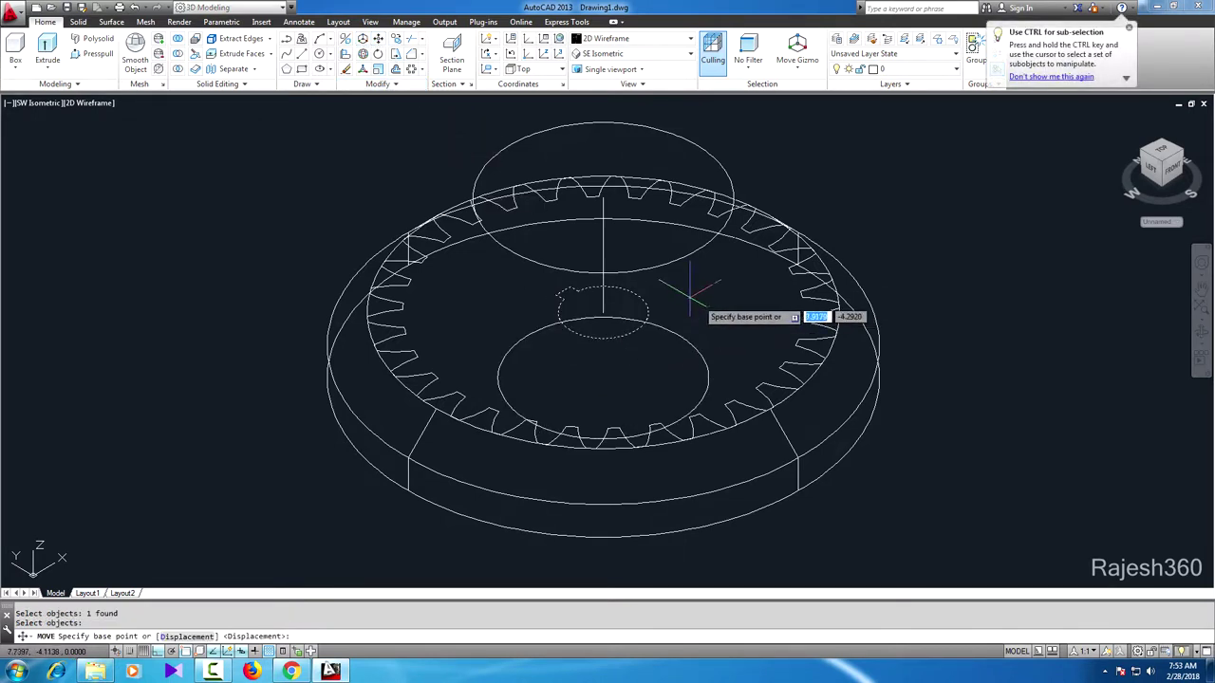
{"action": "left_click", "coordinate": [602, 312]}
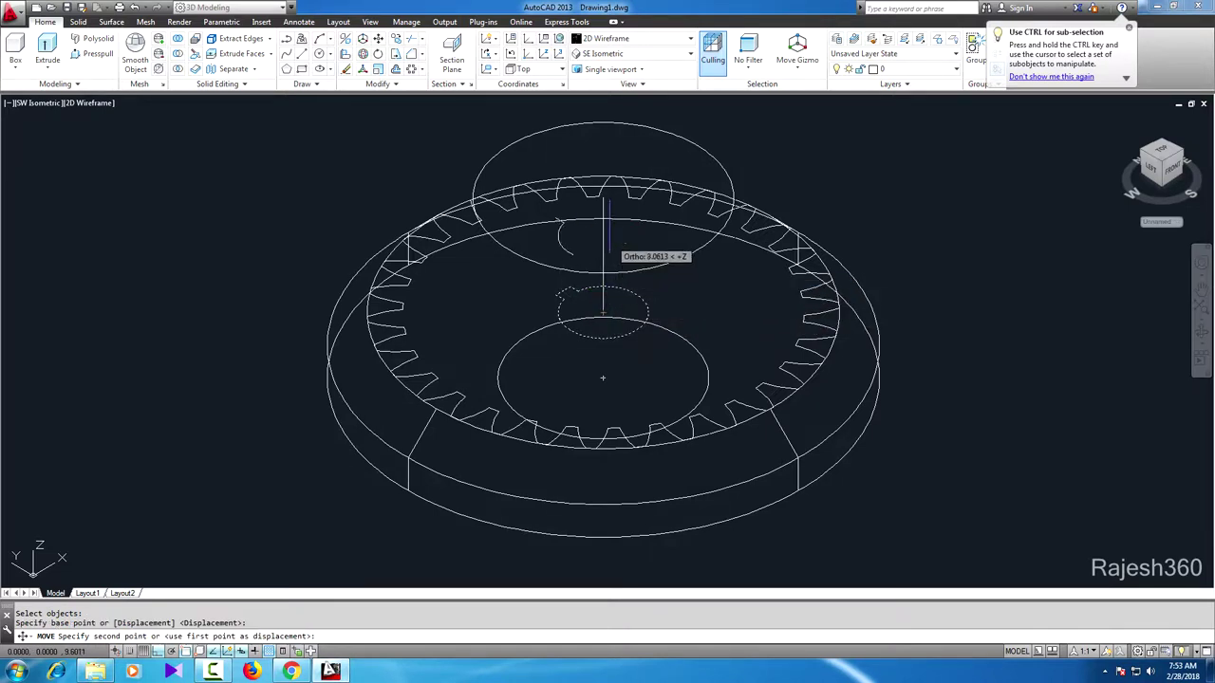
{"action": "left_click", "coordinate": [601, 197]}
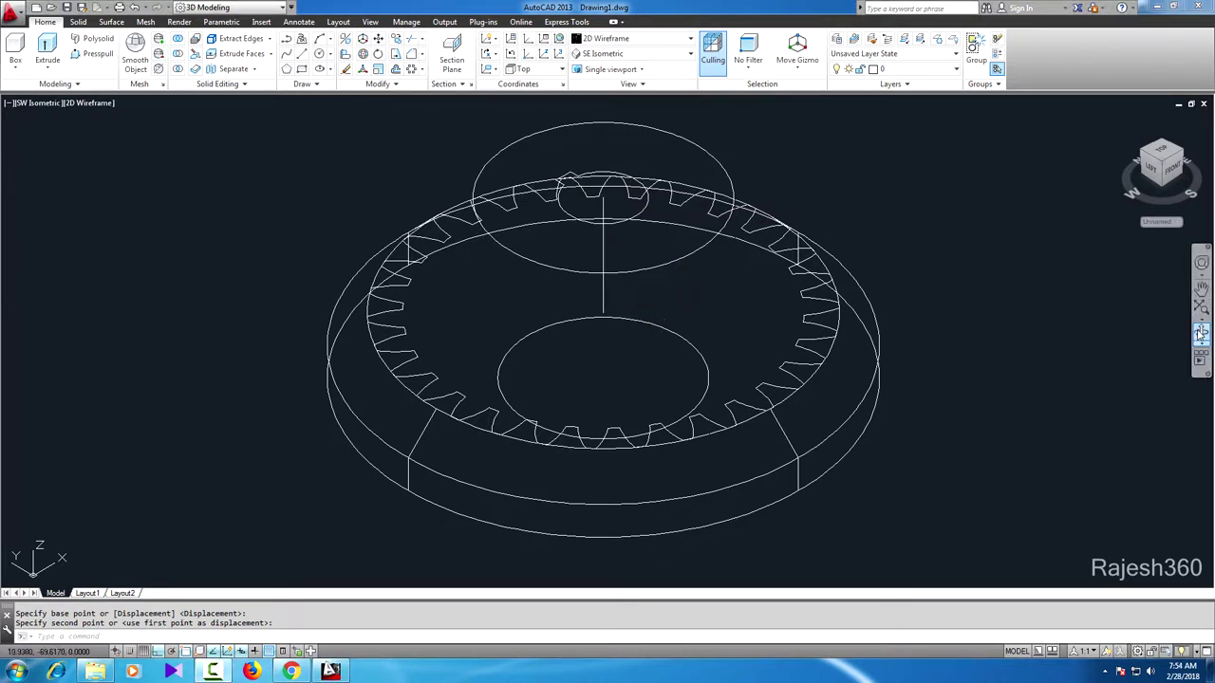
Step: Orbit the view with constrained orbit to look down on the gear from above
{"action": "left_click", "coordinate": [1201, 346]}
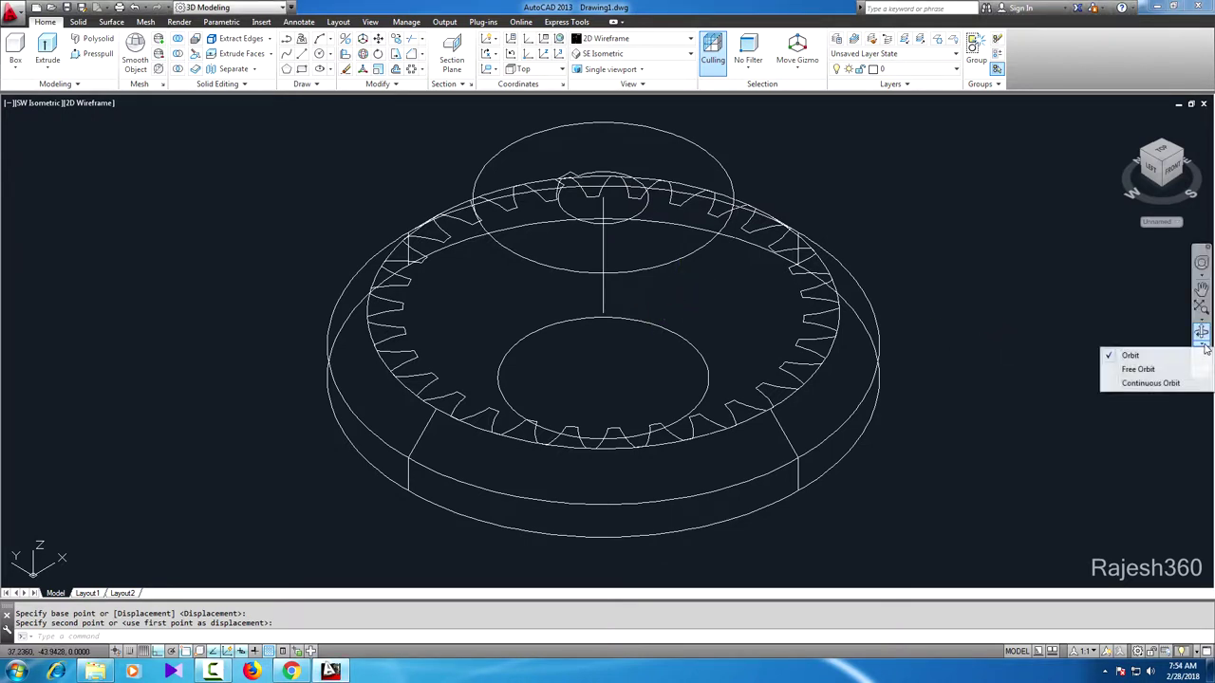
{"action": "left_click", "coordinate": [1128, 355]}
{"action": "mouse_move", "coordinate": [984, 328]}
{"action": "left_mouse_down"}
{"action": "mouse_move", "coordinate": [971, 443]}
{"action": "mouse_move", "coordinate": [983, 337]}
{"action": "mouse_move", "coordinate": [979, 323]}
{"action": "mouse_move", "coordinate": [937, 332]}
{"action": "left_mouse_up"}
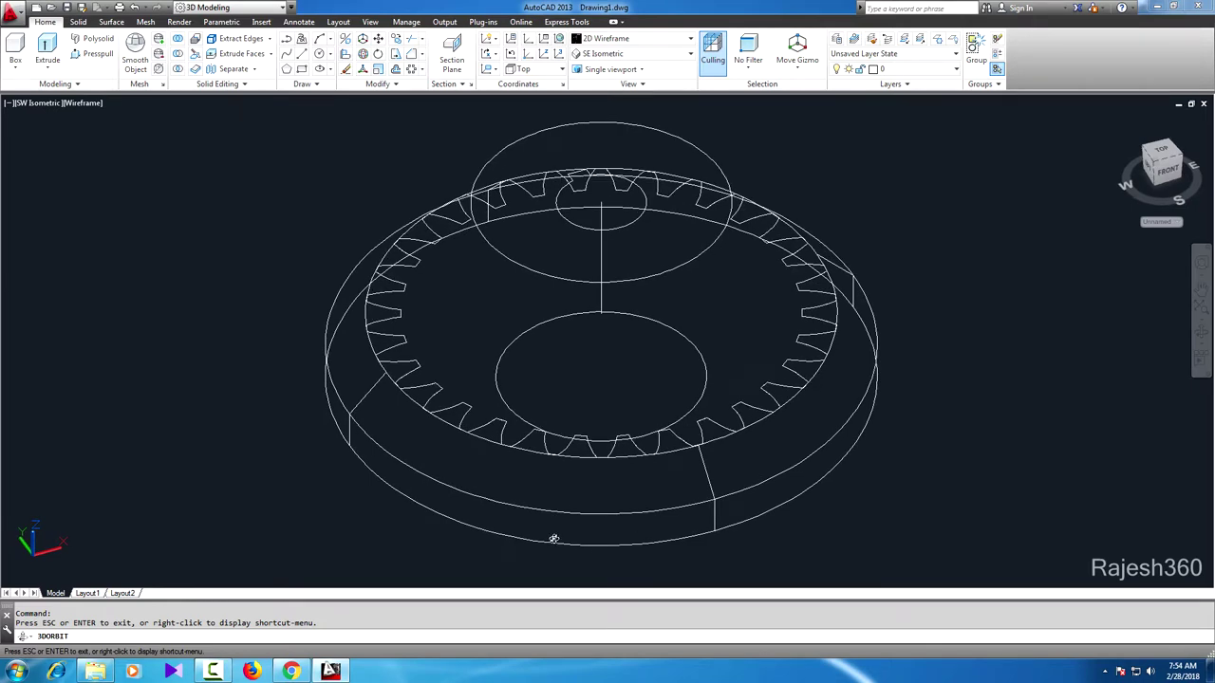
{"action": "right_click", "coordinate": [387, 527]}
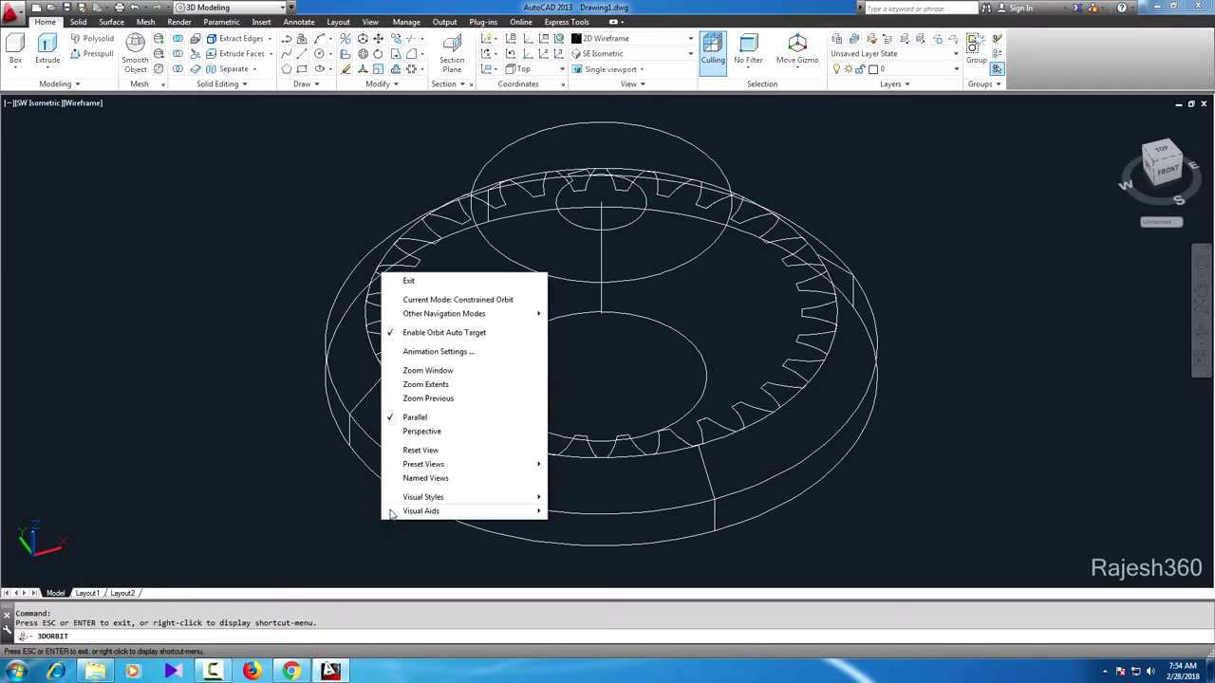
{"action": "left_click", "coordinate": [408, 281]}
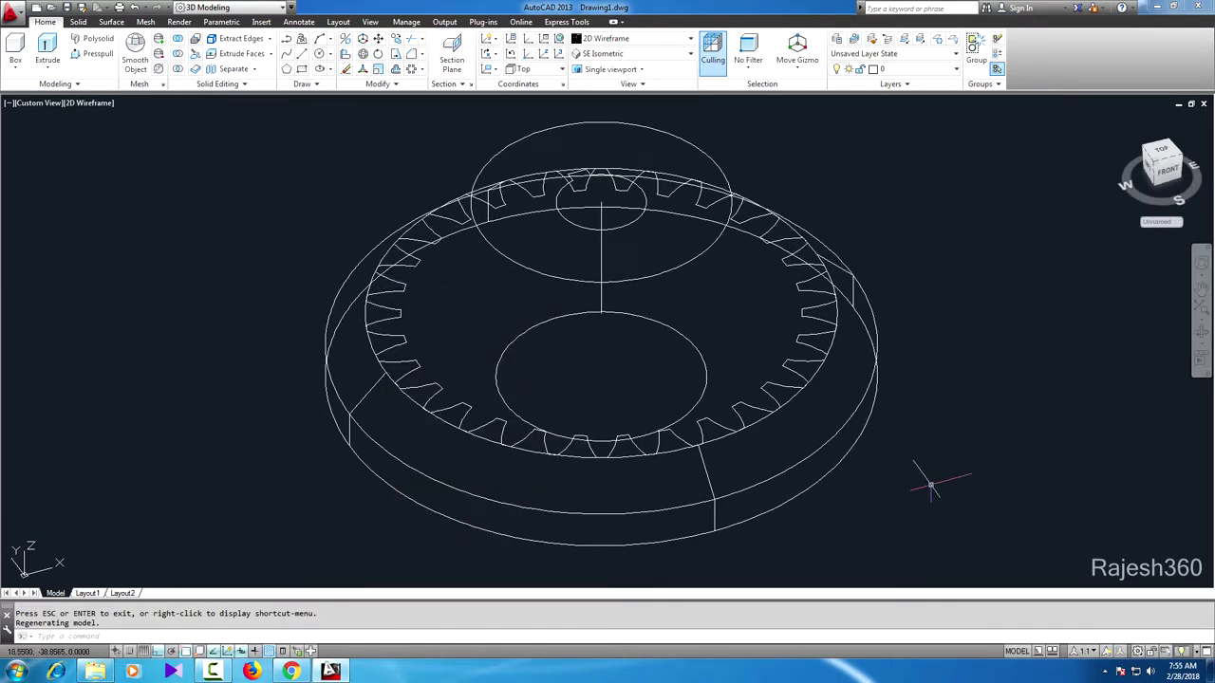
Step: Draw a circle centred on the axis line endpoint, sized to the gear's tooth edge
{"action": "left_click", "coordinate": [321, 54]}
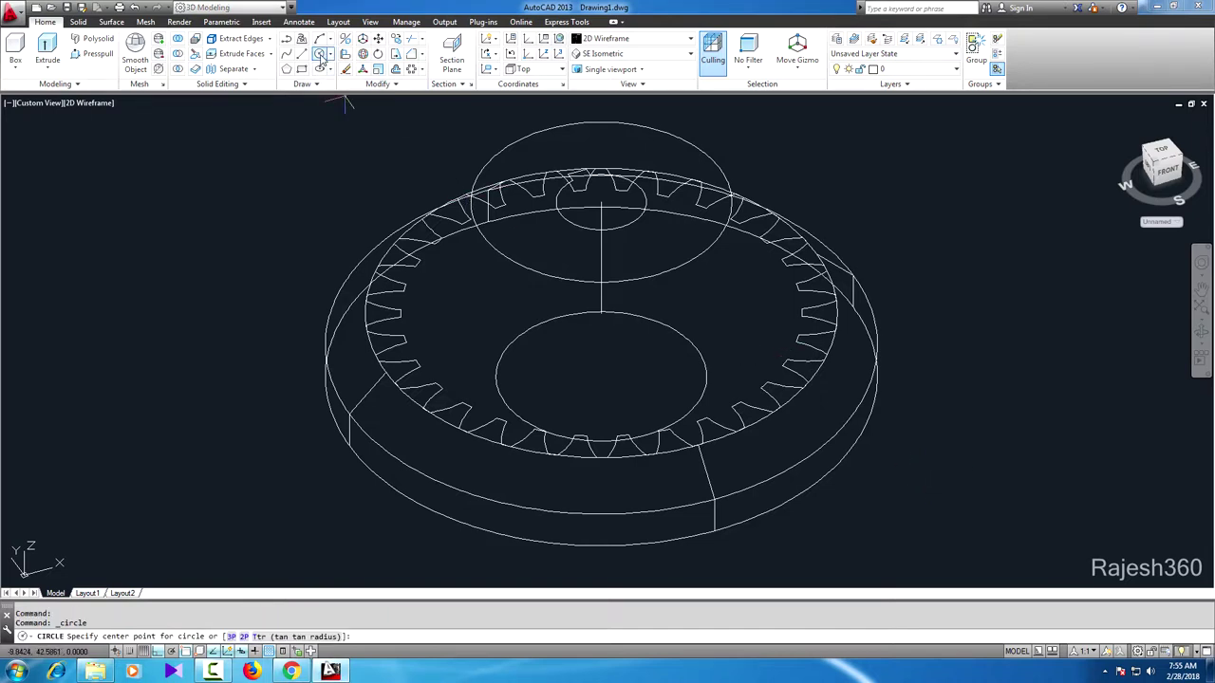
{"action": "left_click", "coordinate": [601, 308]}
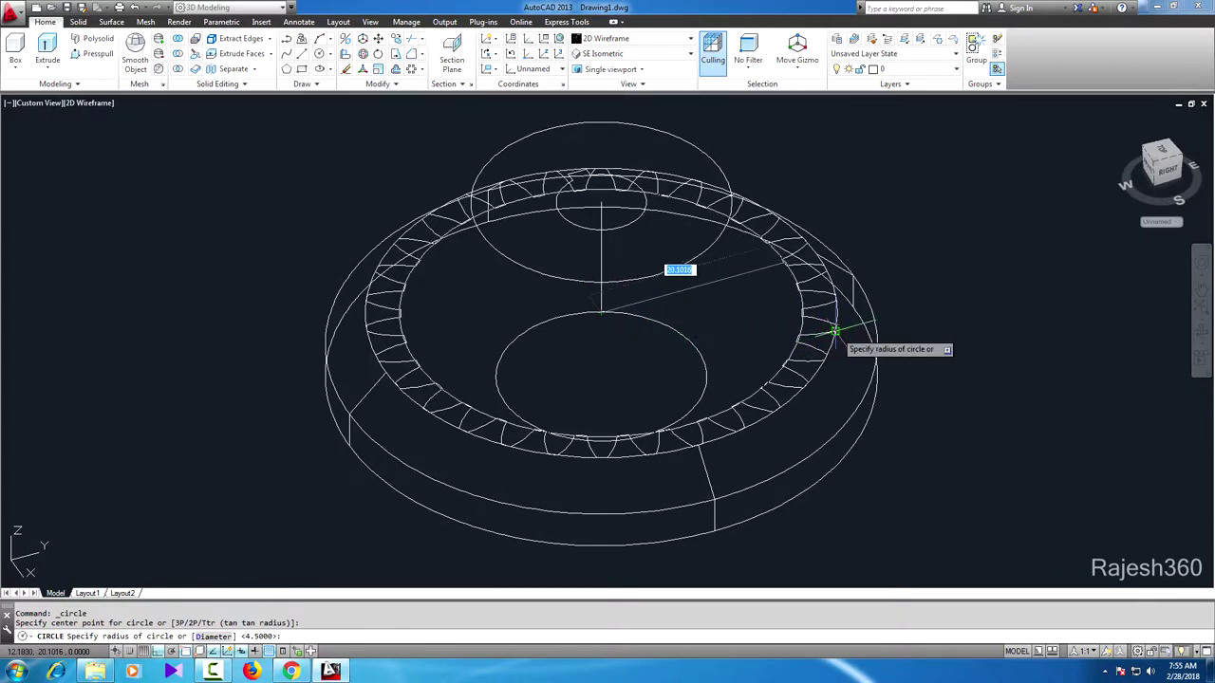
{"action": "scroll", "coordinate": [833, 330], "scroll_direction": "up", "scroll_amount": 3}
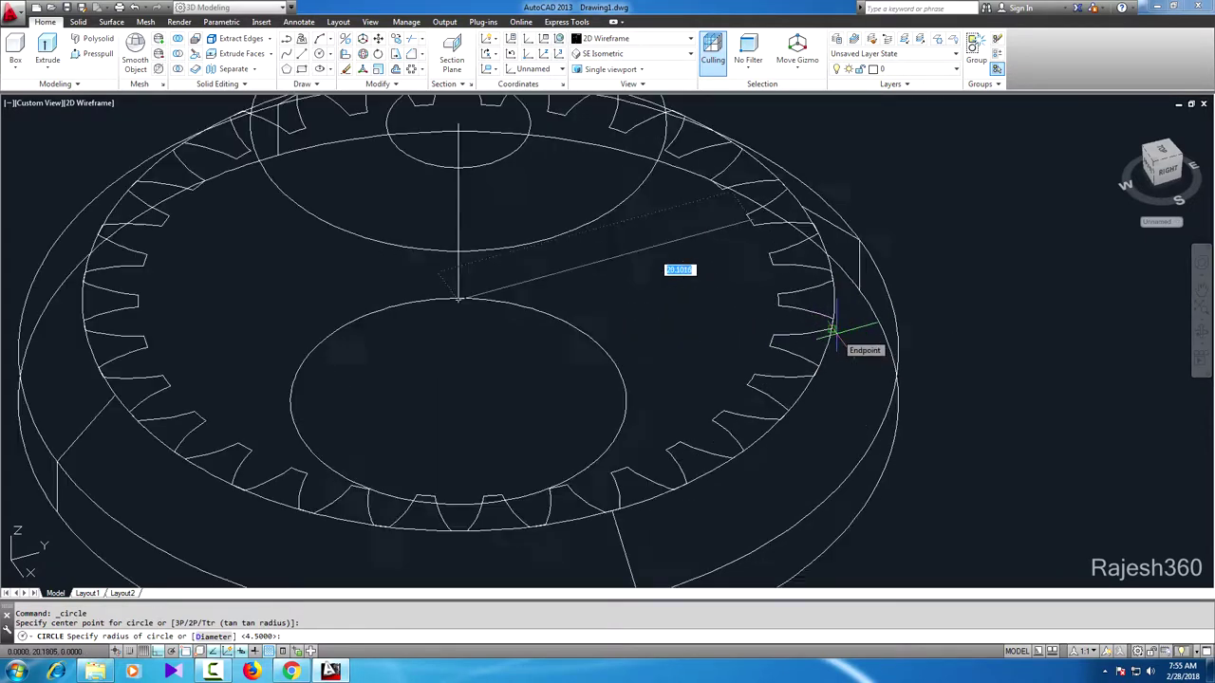
{"action": "scroll", "coordinate": [831, 326], "scroll_direction": "up", "scroll_amount": 3}
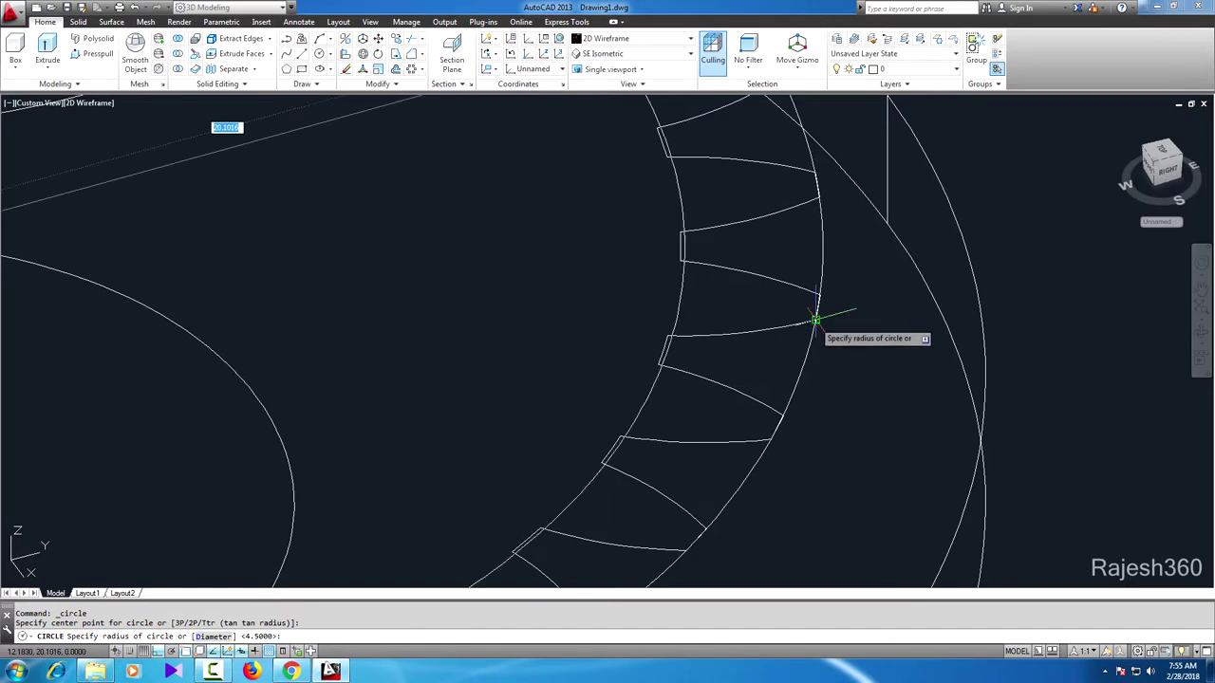
{"action": "left_click", "coordinate": [815, 321]}
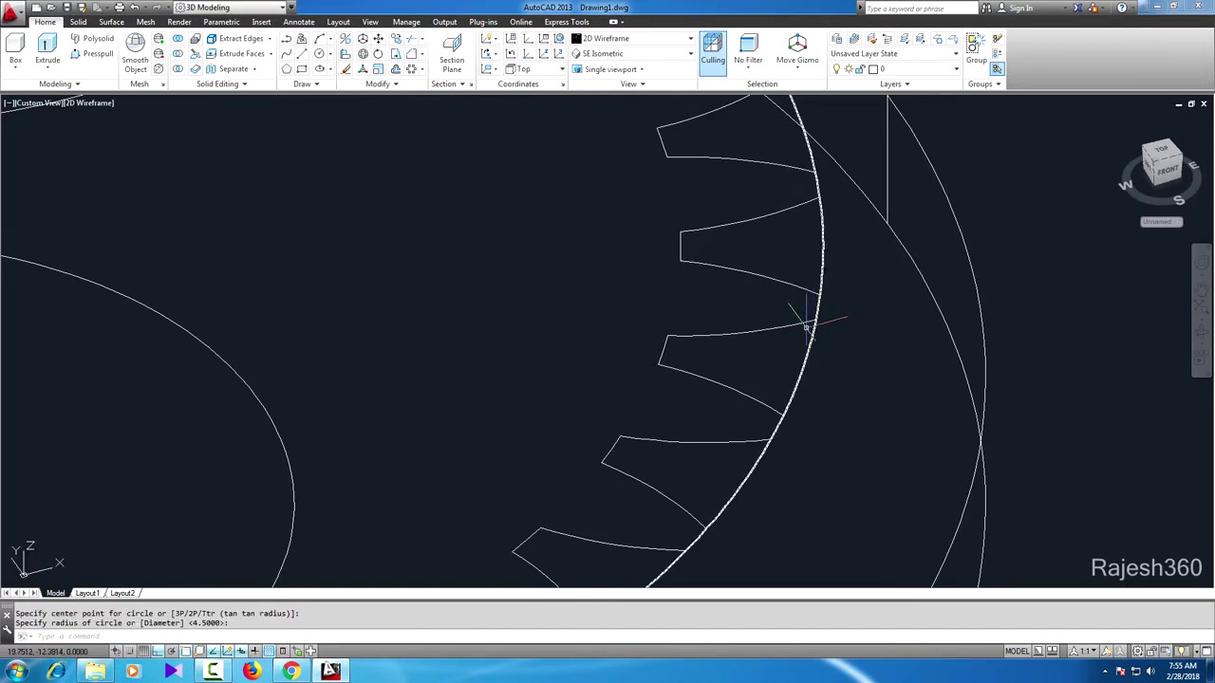
Step: Draw a second circle on the same endpoint, sized to the tooth tips
{"action": "right_click", "coordinate": [471, 298]}
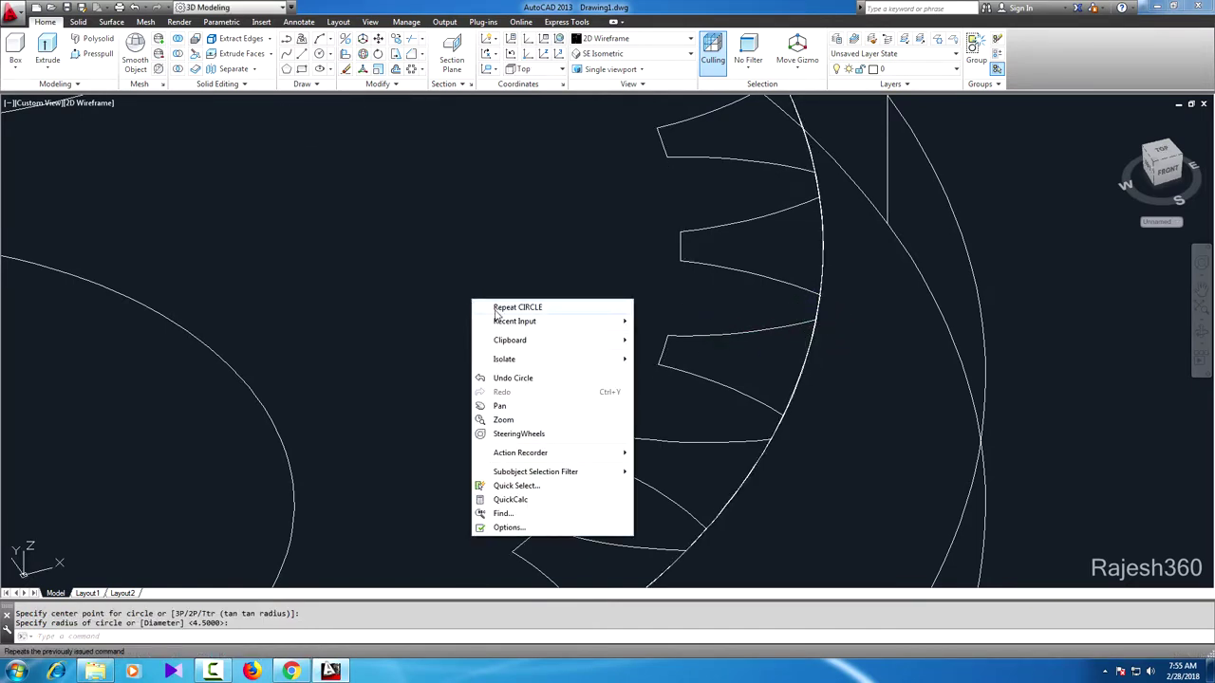
{"action": "left_click", "coordinate": [495, 311]}
{"action": "scroll", "coordinate": [488, 313], "scroll_direction": "down", "scroll_amount": 5}
{"action": "middle_click_drag", "start_coordinate": [488, 317], "coordinate": [421, 307], "text": "shift"}
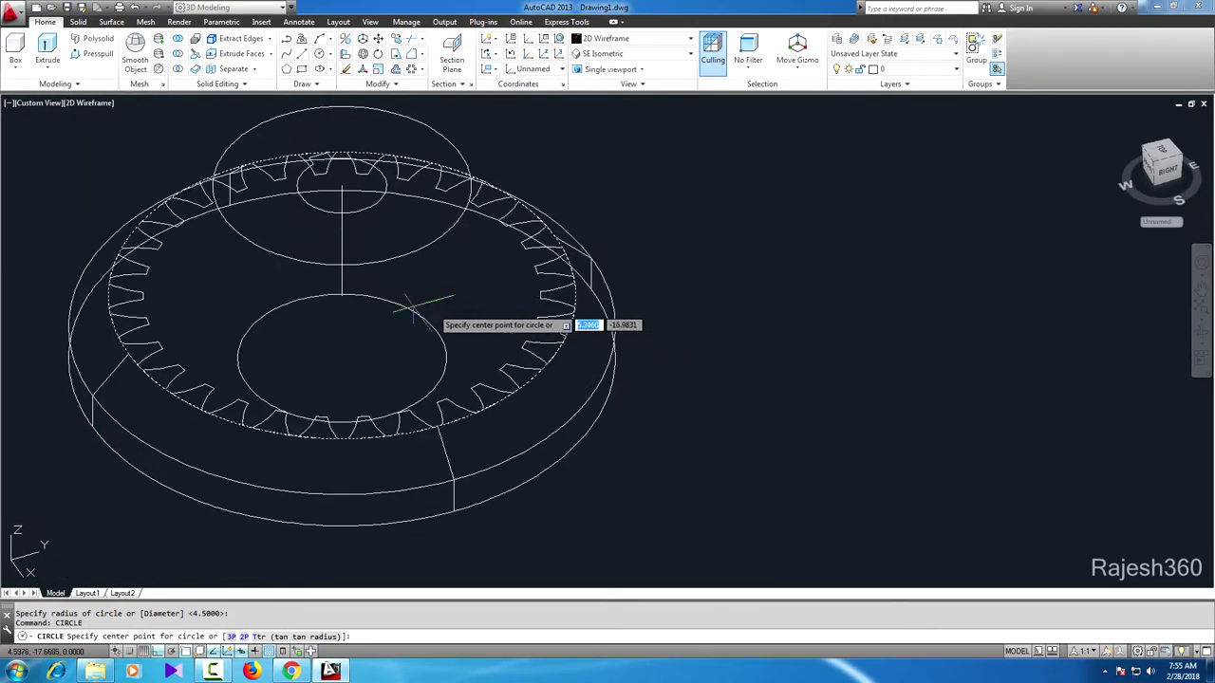
{"action": "left_click", "coordinate": [341, 297]}
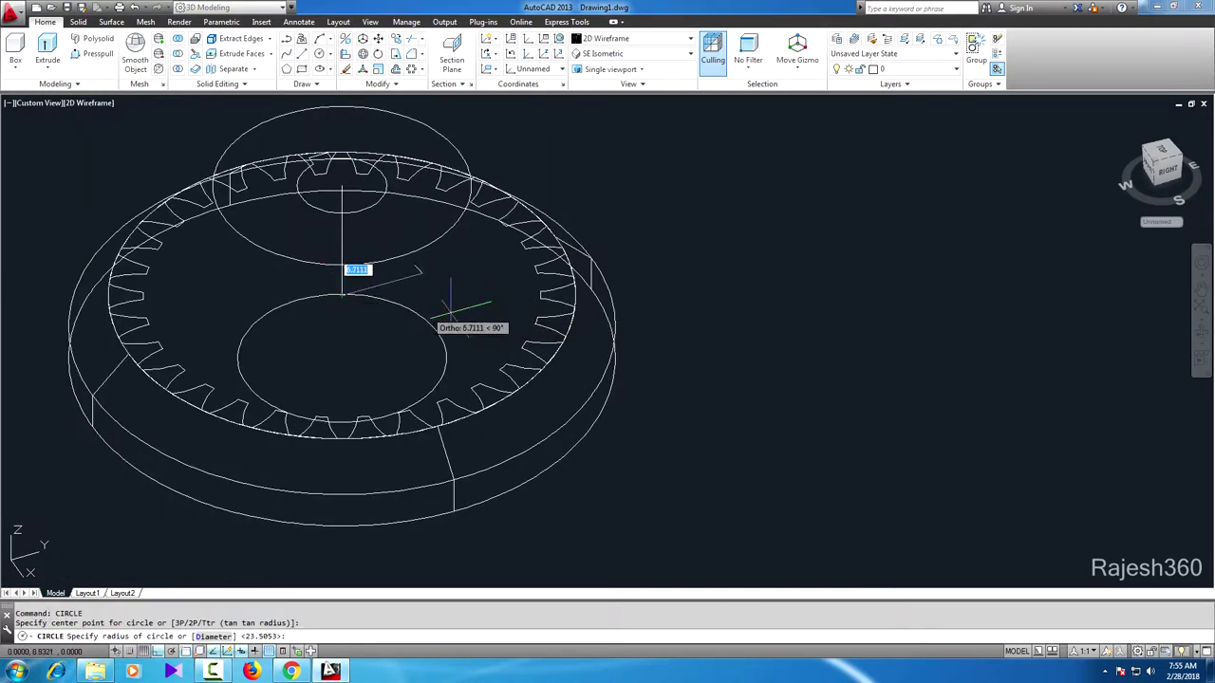
{"action": "scroll", "coordinate": [551, 315], "scroll_direction": "up", "scroll_amount": 2}
{"action": "scroll", "coordinate": [550, 315], "scroll_direction": "up", "scroll_amount": 2}
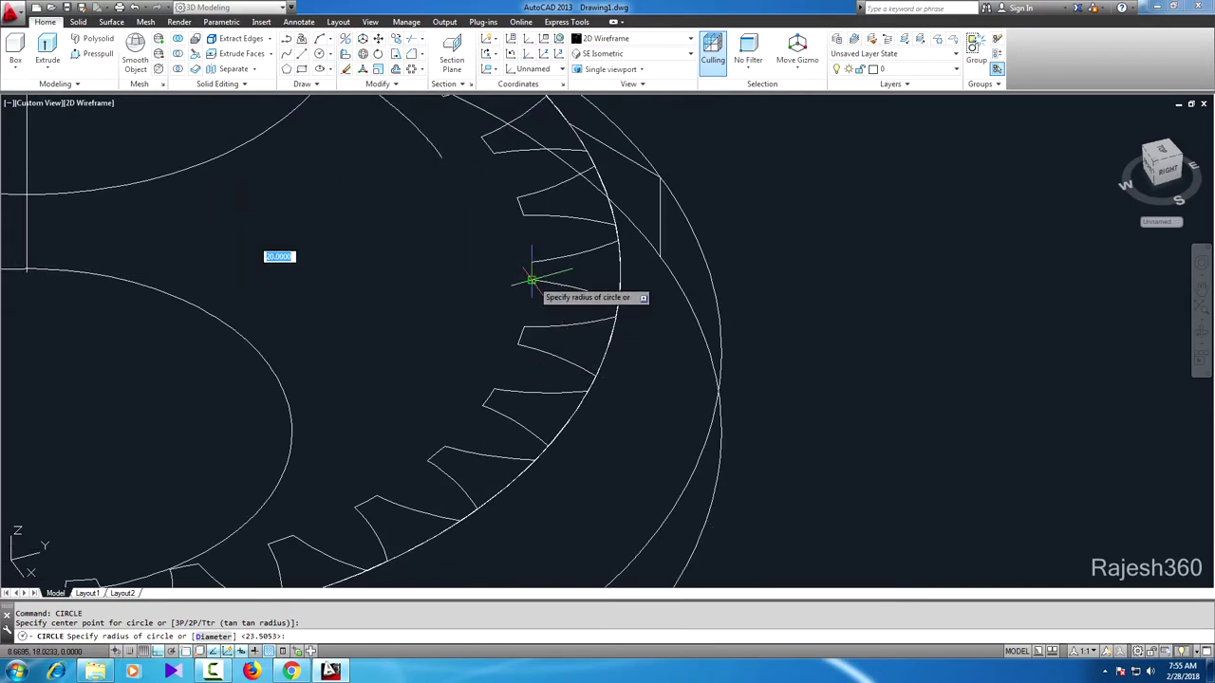
{"action": "left_click", "coordinate": [531, 280]}
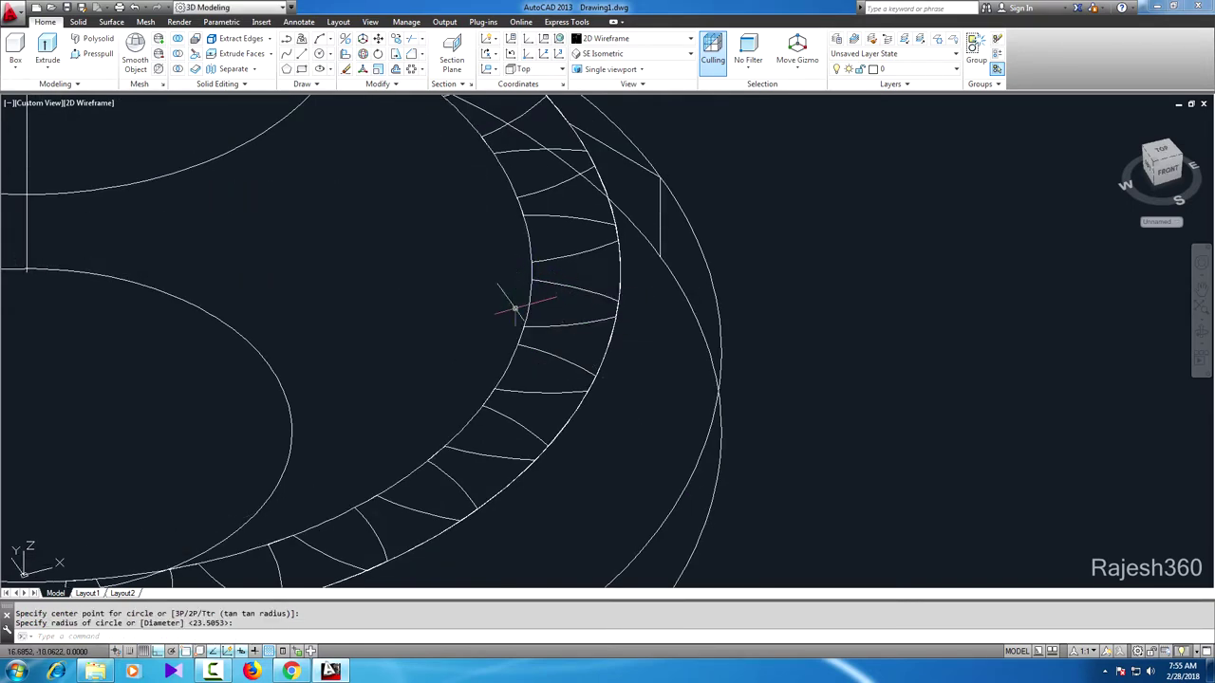
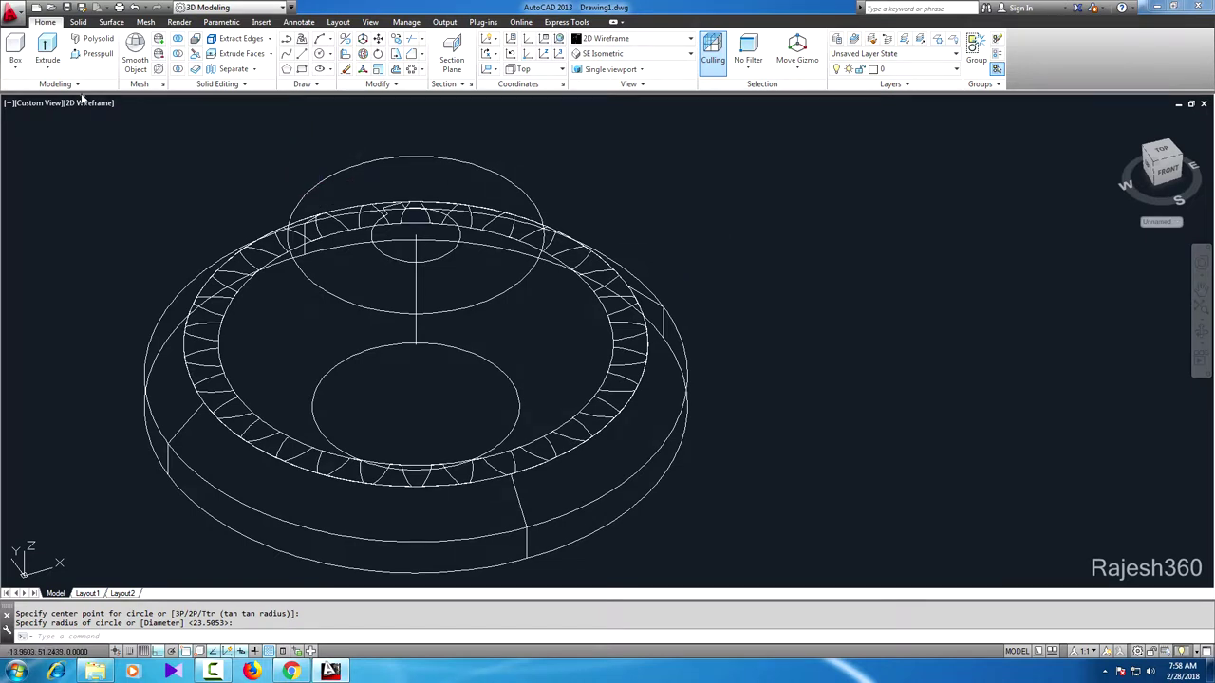
Step: Sweep the gear-tooth profile up the vertical axis line with alignment off and 0.65 end scale
{"action": "left_click", "coordinate": [61, 69]}
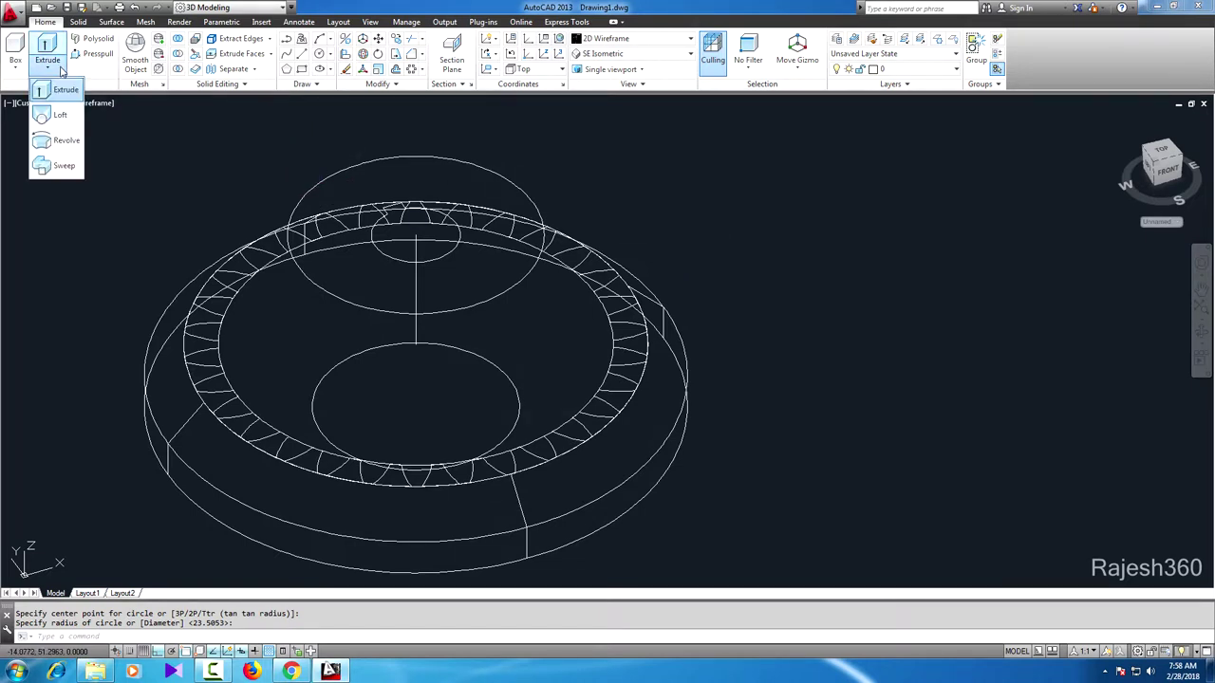
{"action": "left_click", "coordinate": [64, 167]}
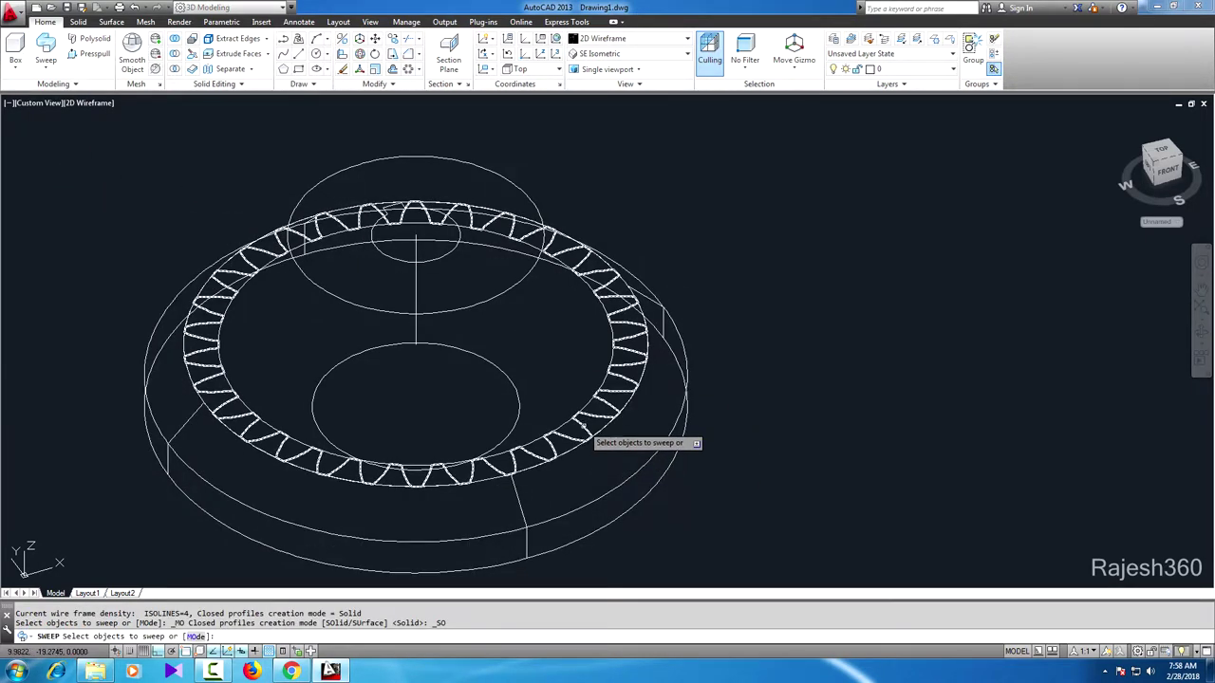
{"action": "left_click", "coordinate": [583, 427]}
{"action": "scroll", "coordinate": [583, 427], "scroll_direction": "up", "scroll_amount": 5}
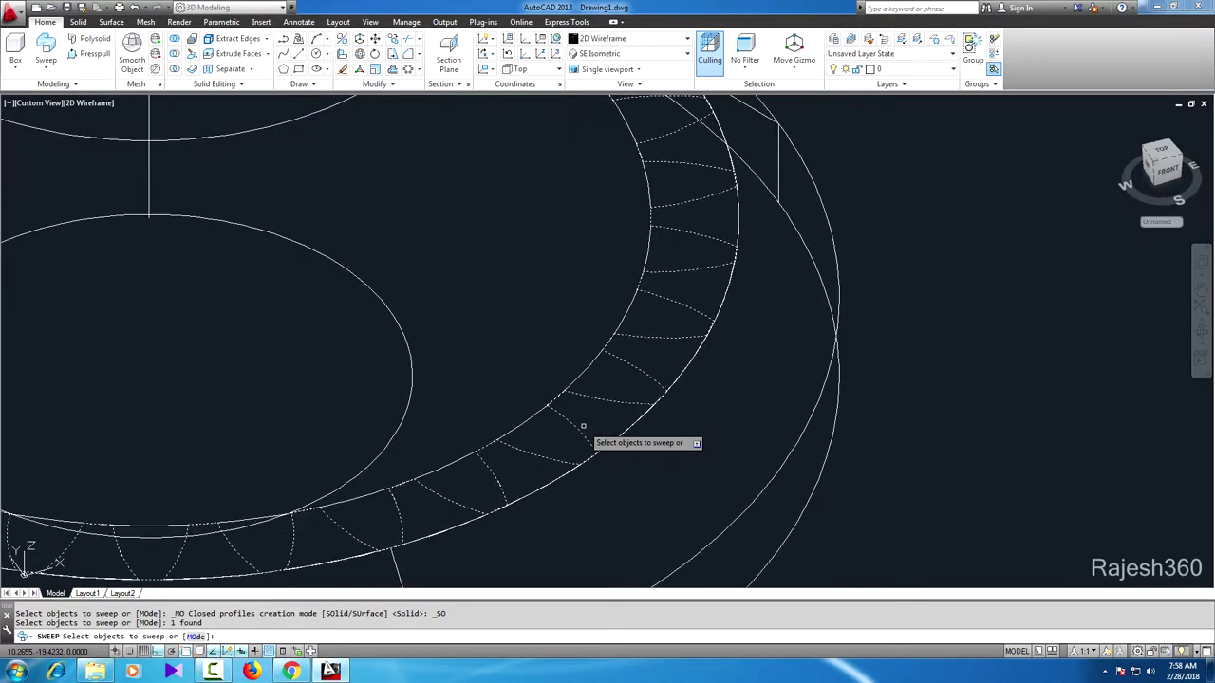
{"action": "scroll", "coordinate": [582, 427], "scroll_direction": "down", "scroll_amount": 4}
{"action": "scroll", "coordinate": [583, 427], "scroll_direction": "down", "scroll_amount": 2}
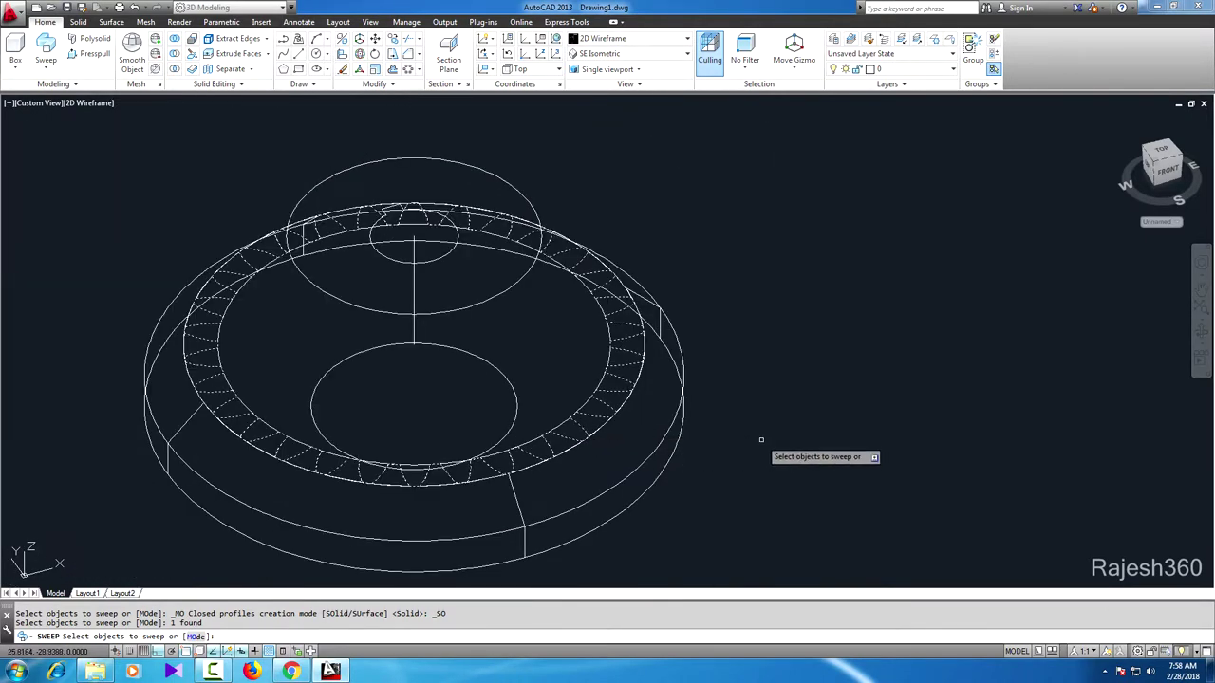
{"action": "key", "text": "Return"}
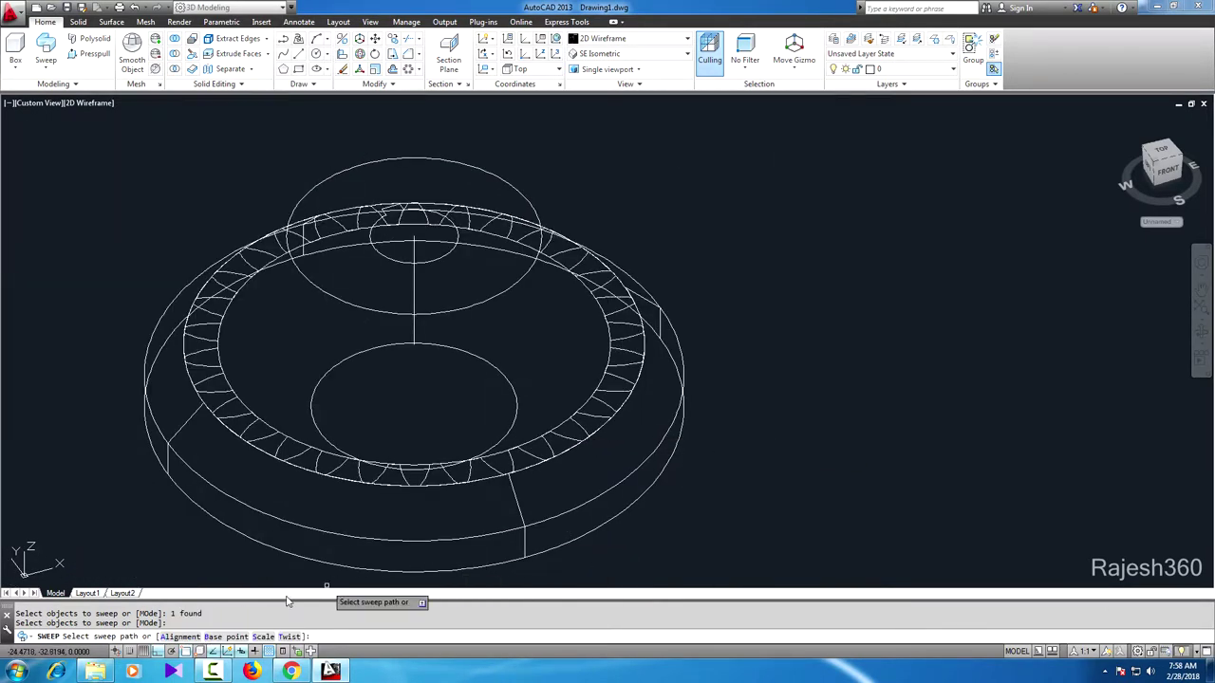
{"action": "left_click", "coordinate": [187, 636]}
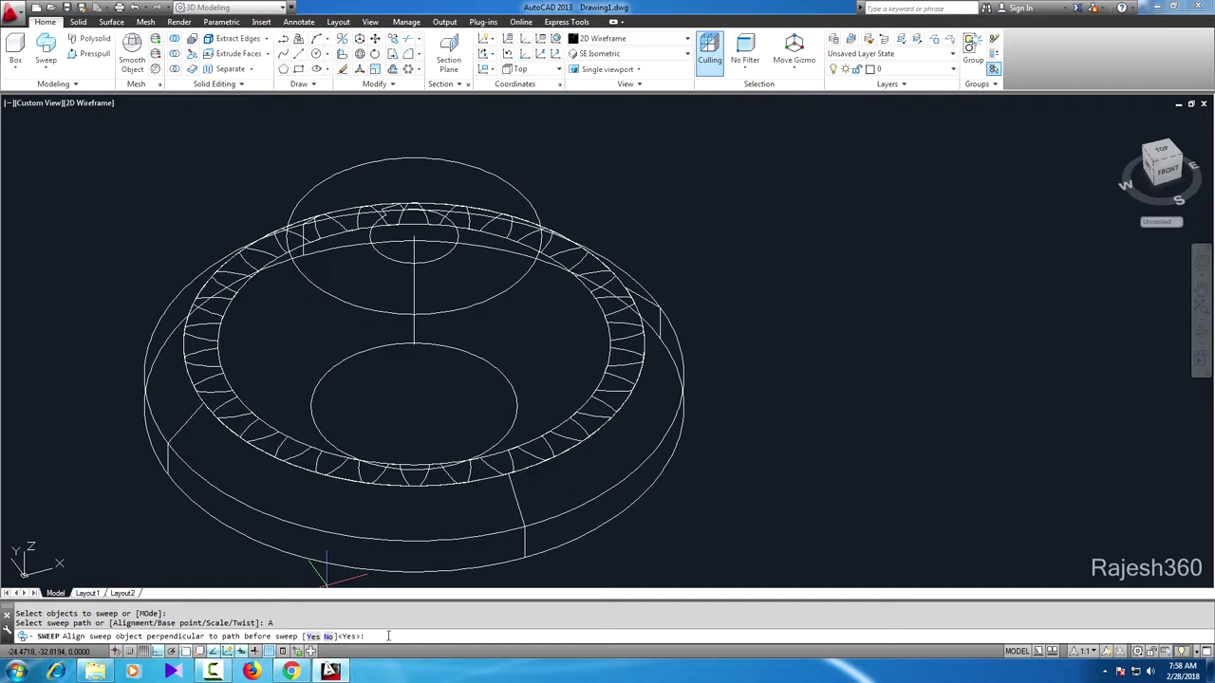
{"action": "type", "text": "n"}
{"action": "key", "text": "Return"}
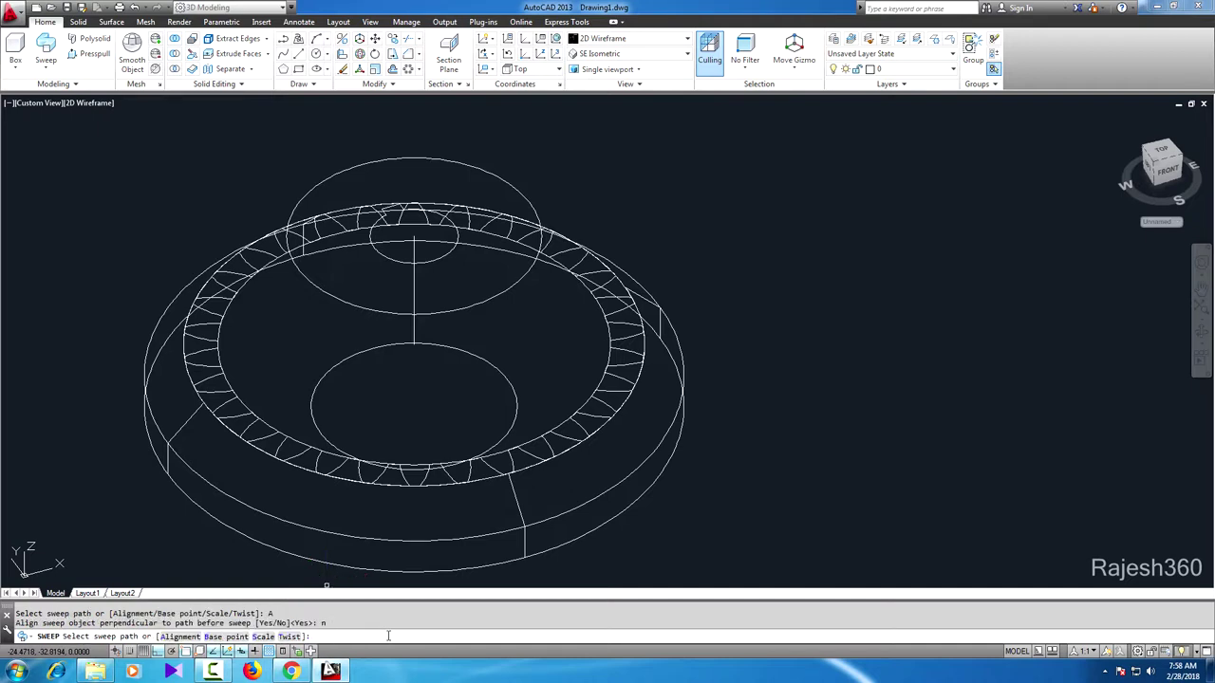
{"action": "left_click", "coordinate": [264, 635]}
{"action": "type", "text": "0.65"}
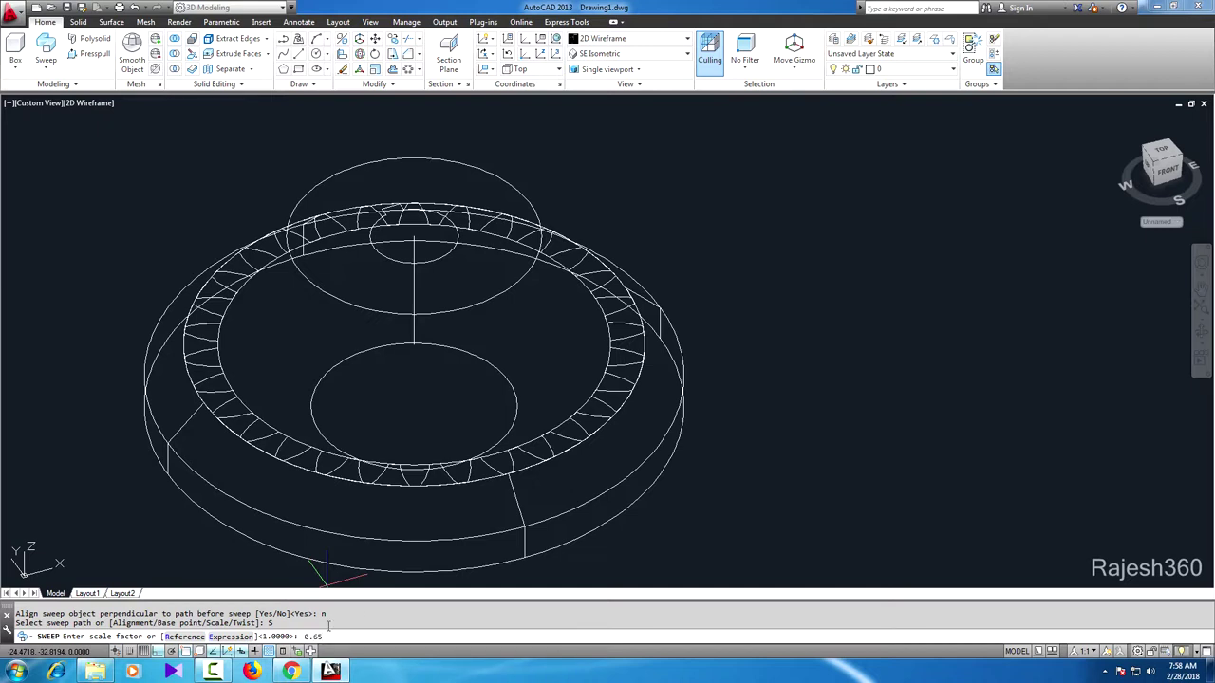
{"action": "key", "text": "Return"}
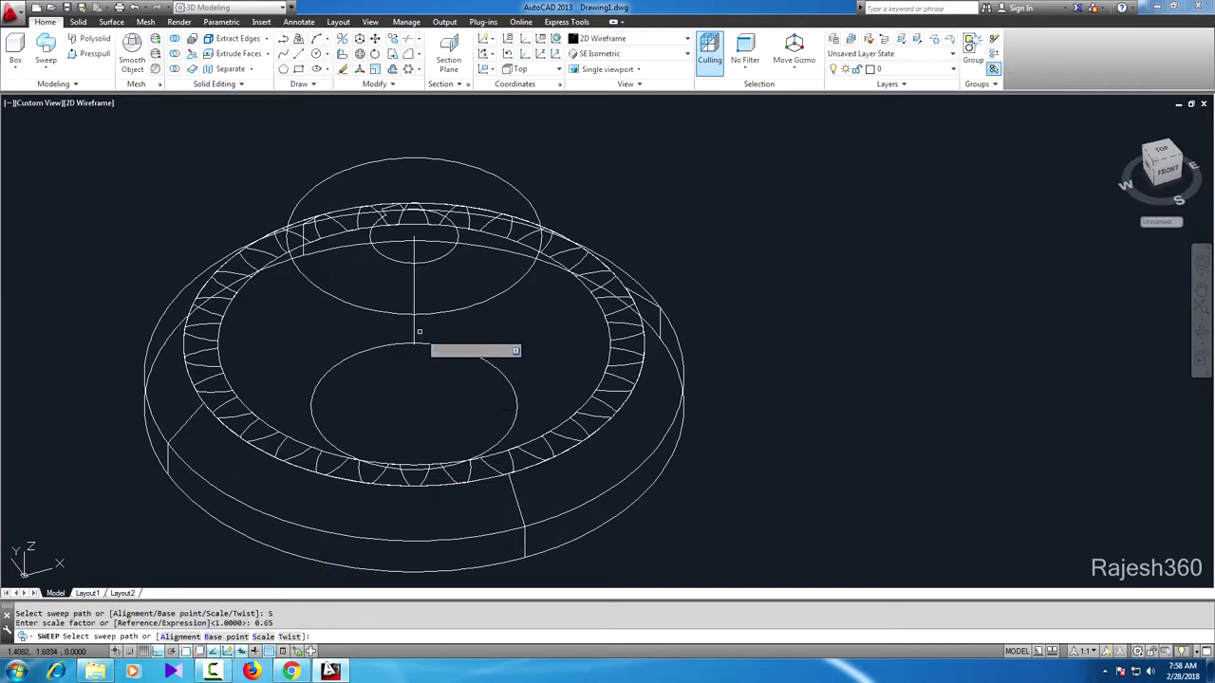
{"action": "left_click", "coordinate": [414, 332]}
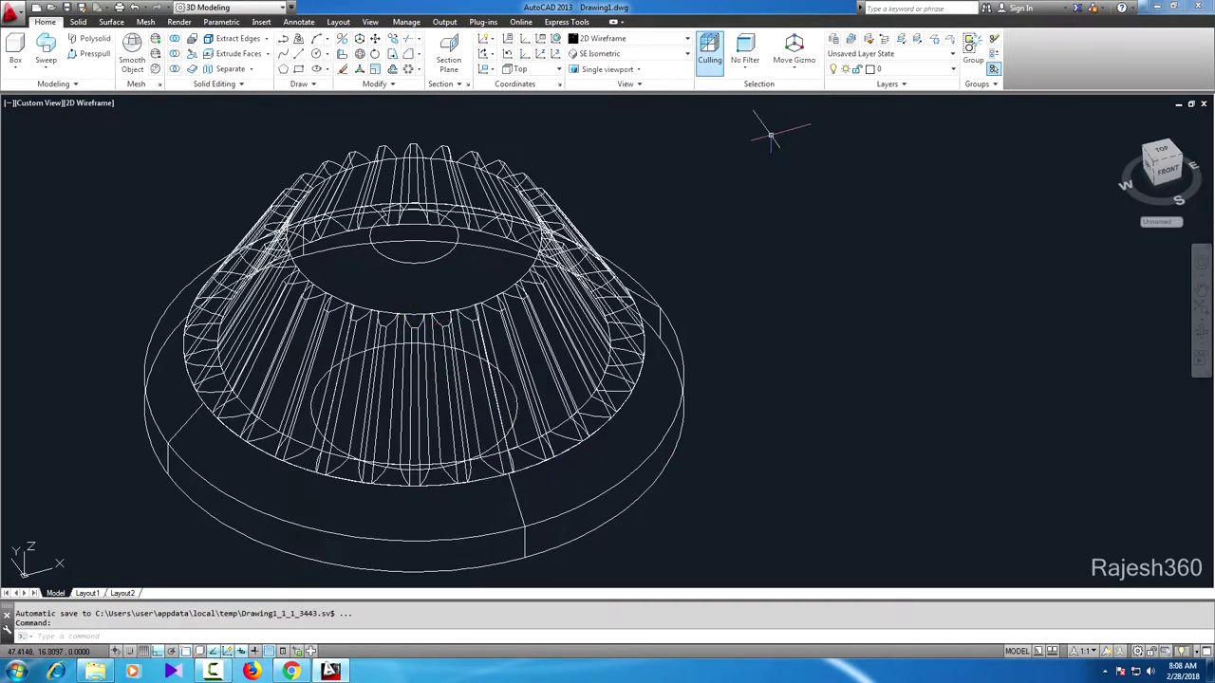
Step: Switch to Shaded with edges and select the gear, its teeth and the flanged base for hiding
{"action": "left_click", "coordinate": [642, 41]}
{"action": "left_click", "coordinate": [654, 111]}
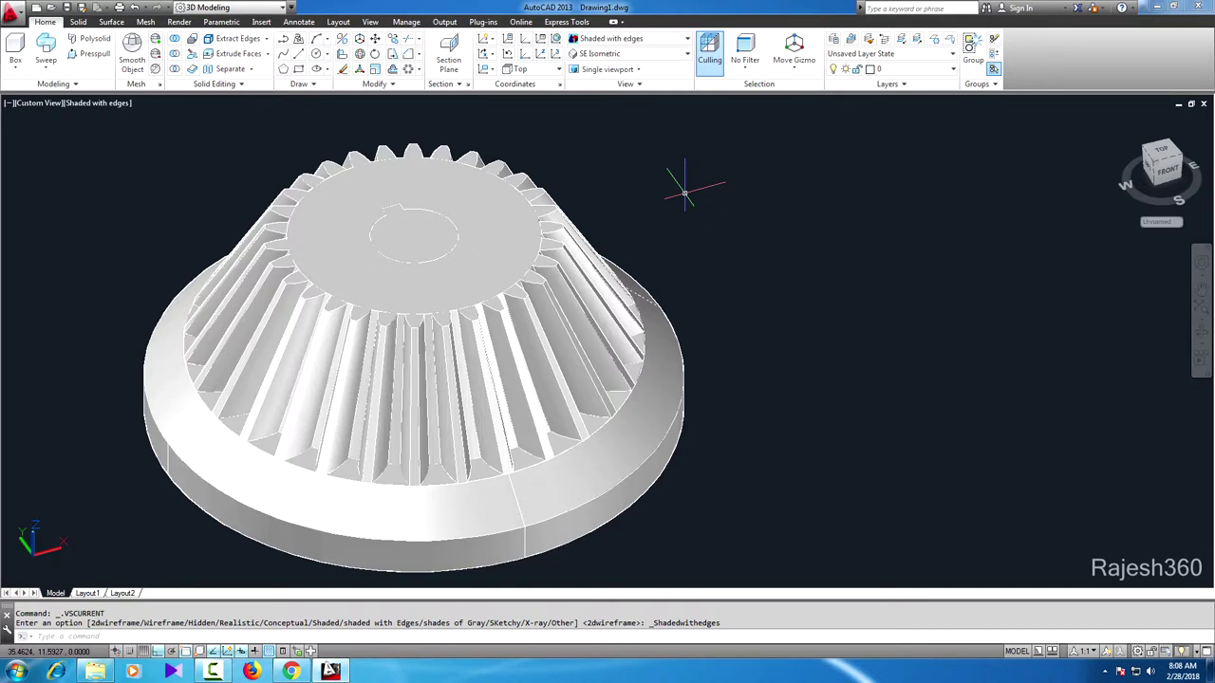
{"action": "left_click", "coordinate": [659, 384]}
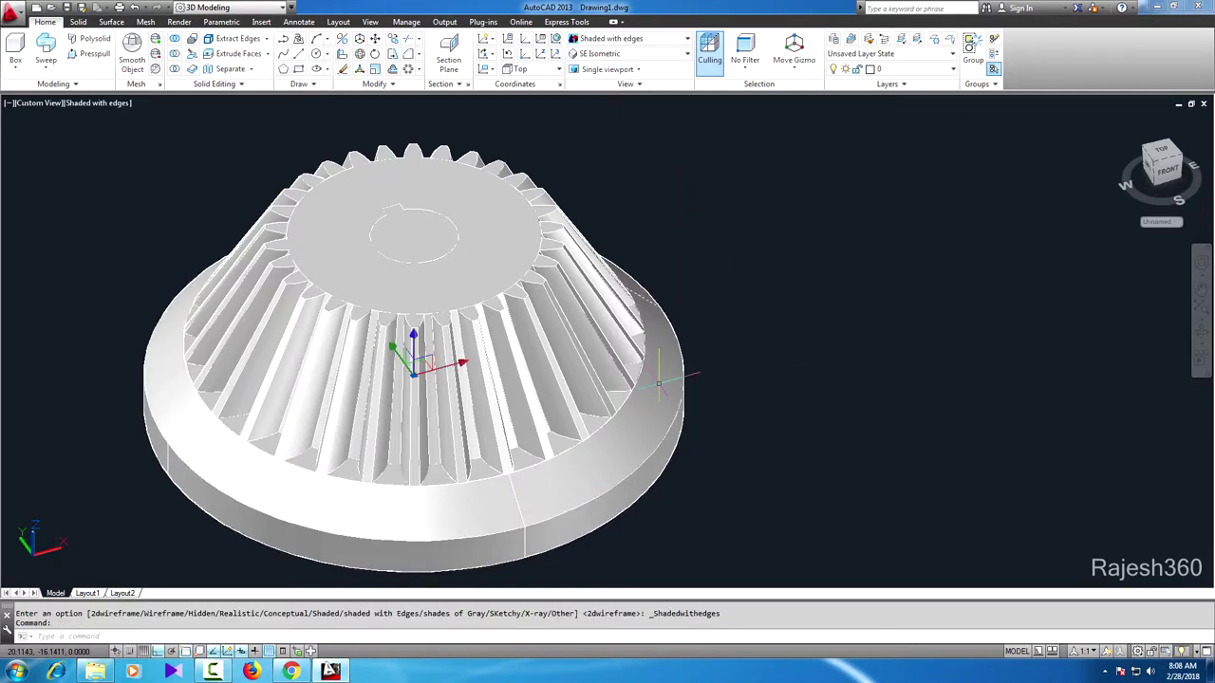
{"action": "left_click", "coordinate": [589, 340]}
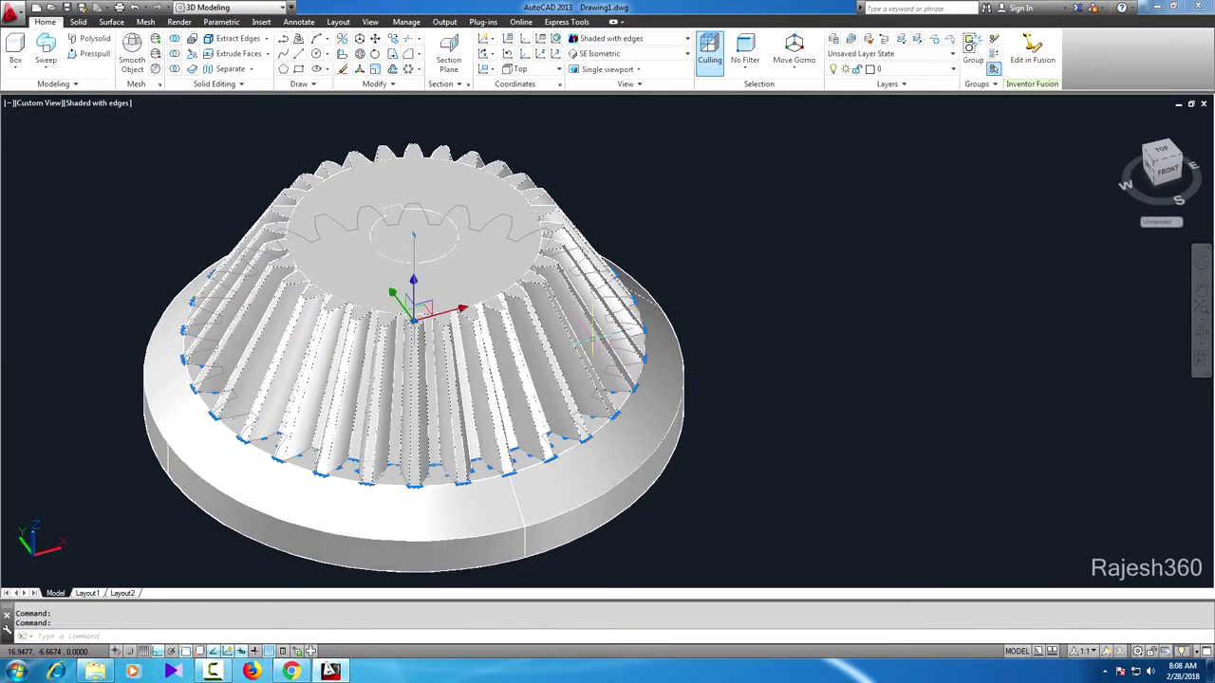
{"action": "left_click", "coordinate": [657, 423]}
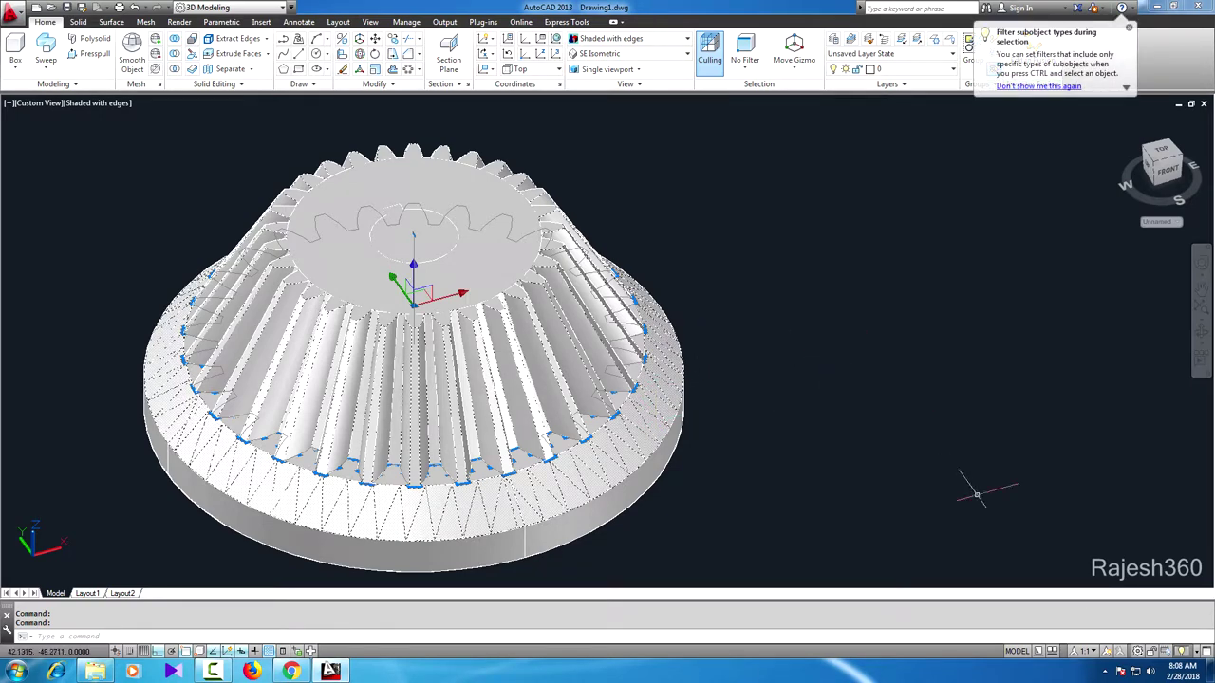
{"action": "left_click", "coordinate": [1184, 653]}
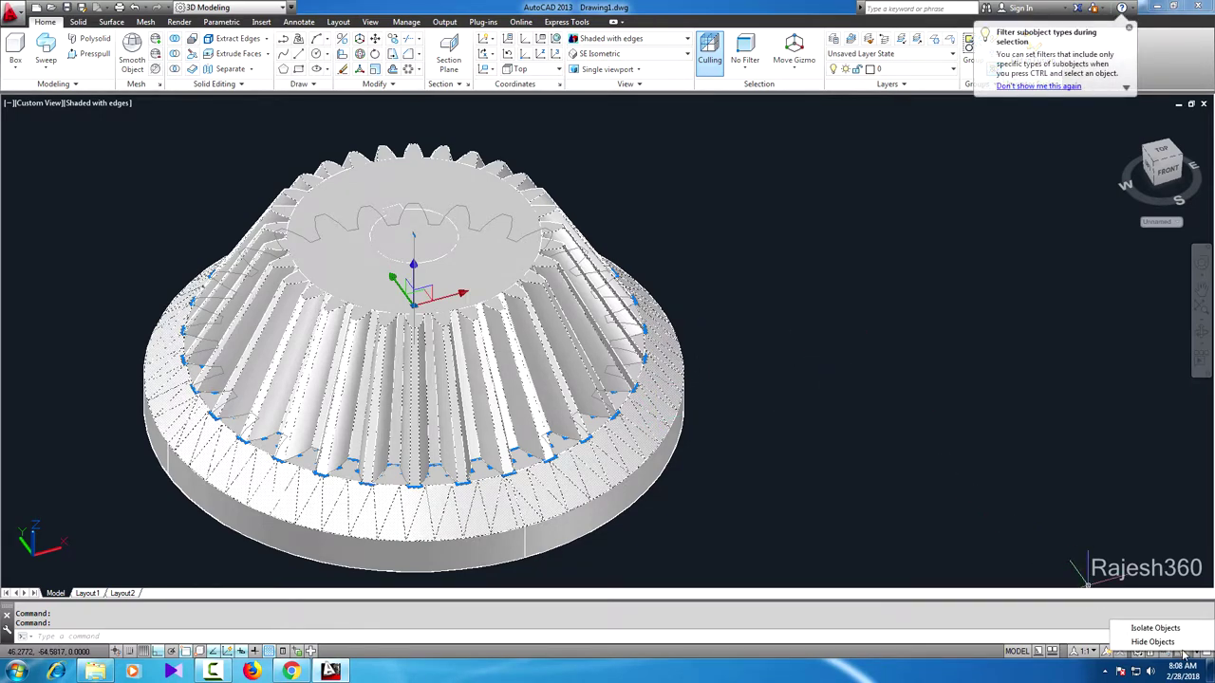
{"action": "left_click", "coordinate": [1144, 645]}
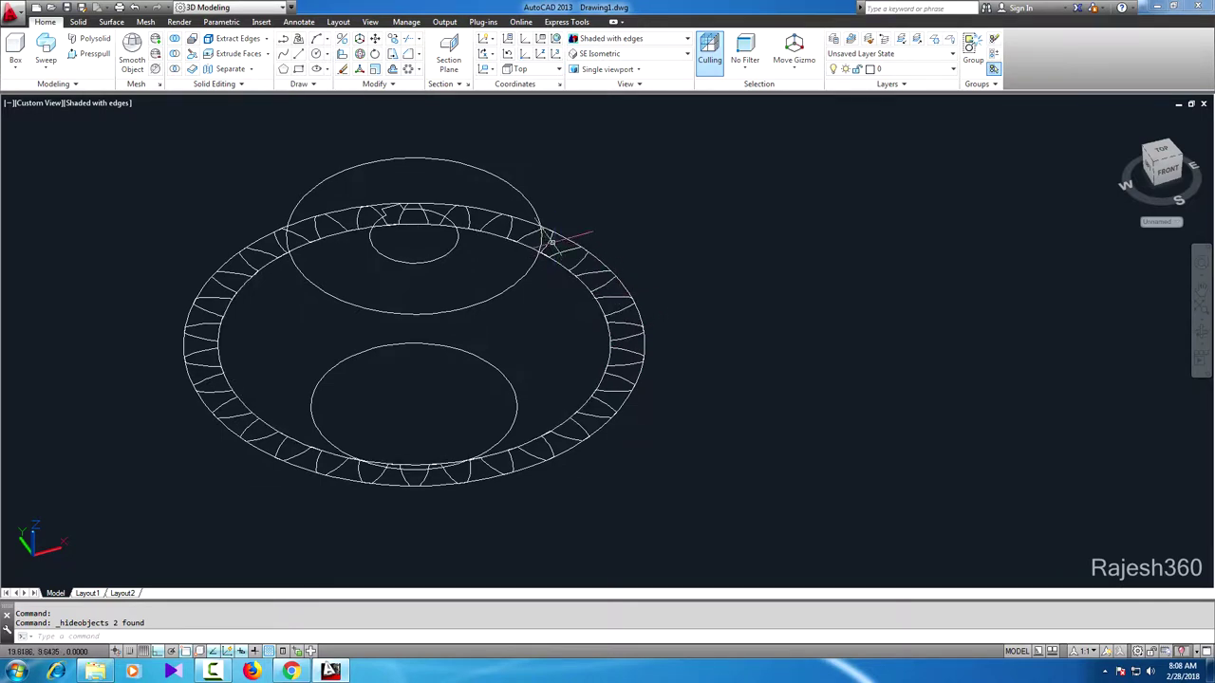
{"action": "left_click", "coordinate": [610, 409]}
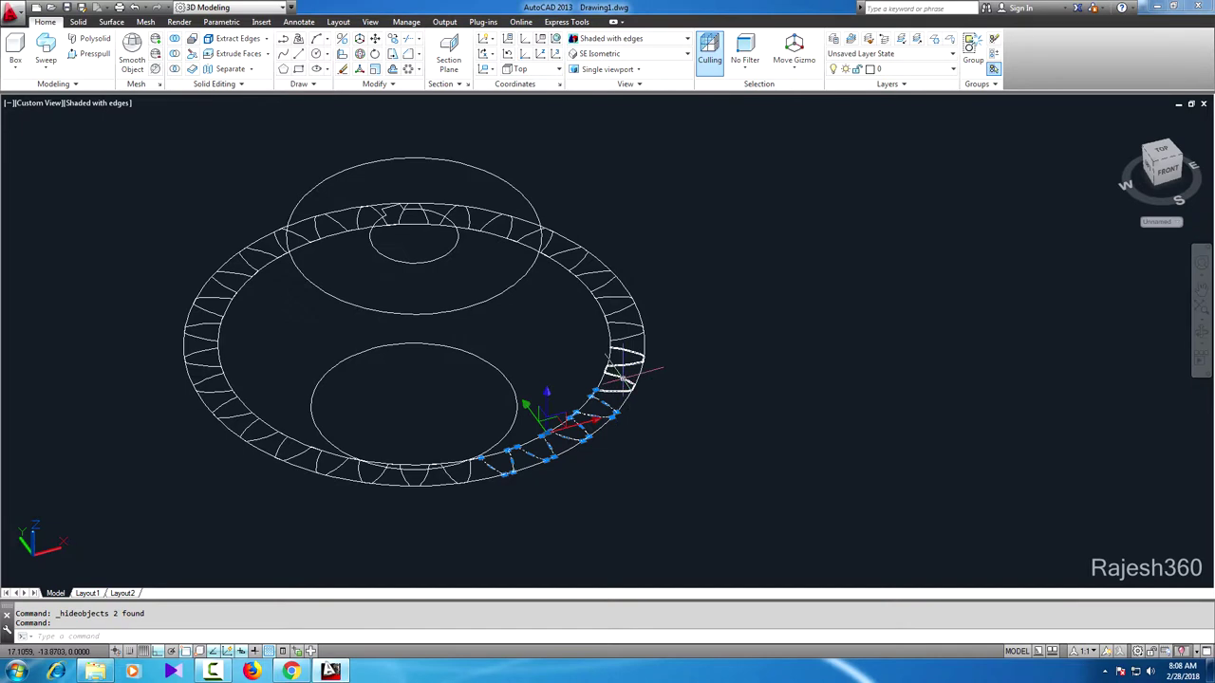
{"action": "left_click", "coordinate": [623, 332]}
{"action": "mouse_move", "coordinate": [629, 300]}
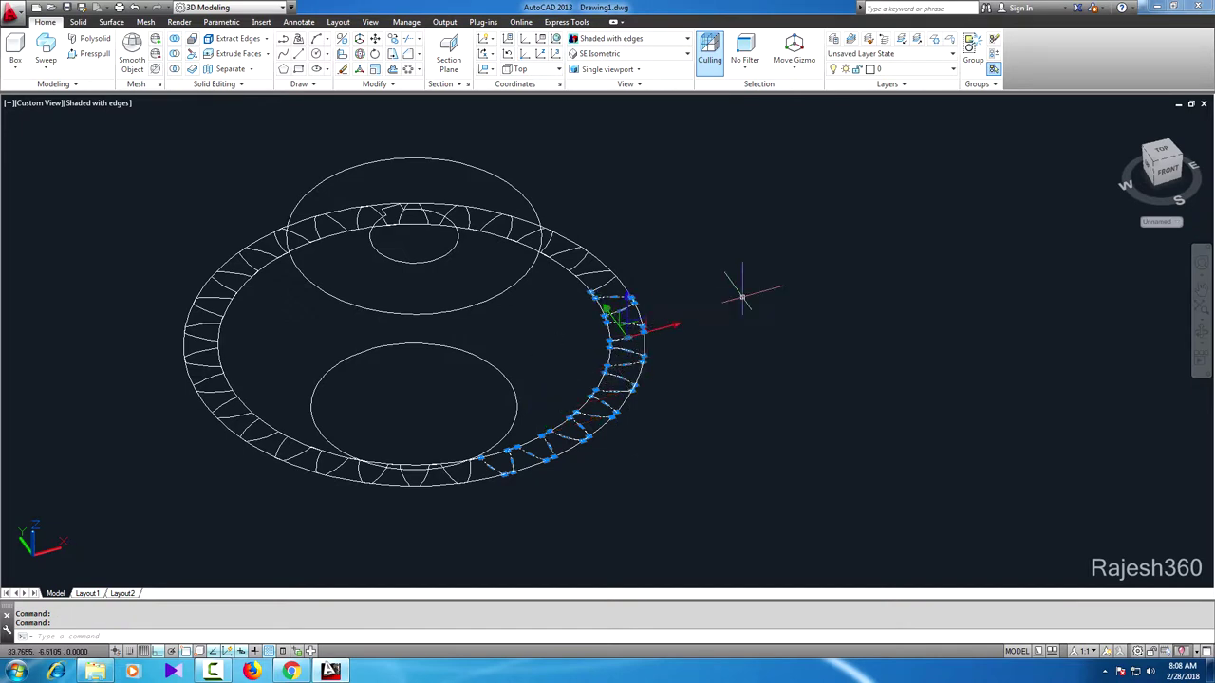
{"action": "key", "text": "Escape"}
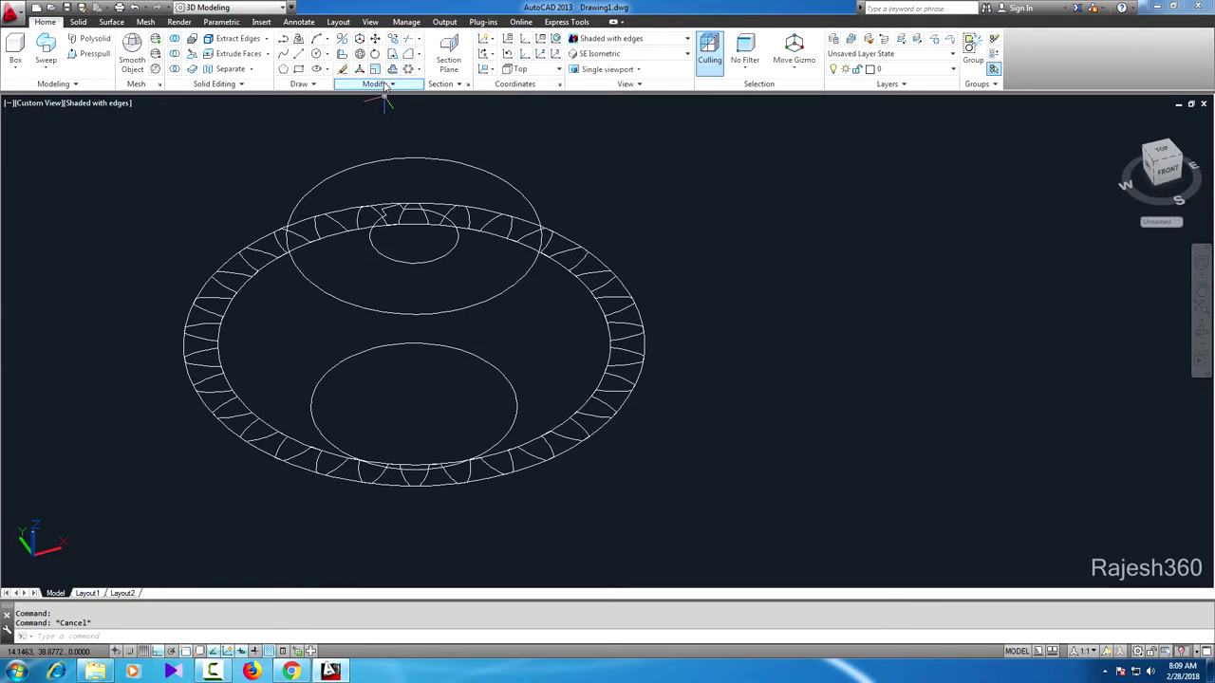
Step: Join all 111 segments around the top, left, bottom and right of the rim into one polyline
{"action": "left_click", "coordinate": [384, 85]}
{"action": "left_click", "coordinate": [389, 115]}
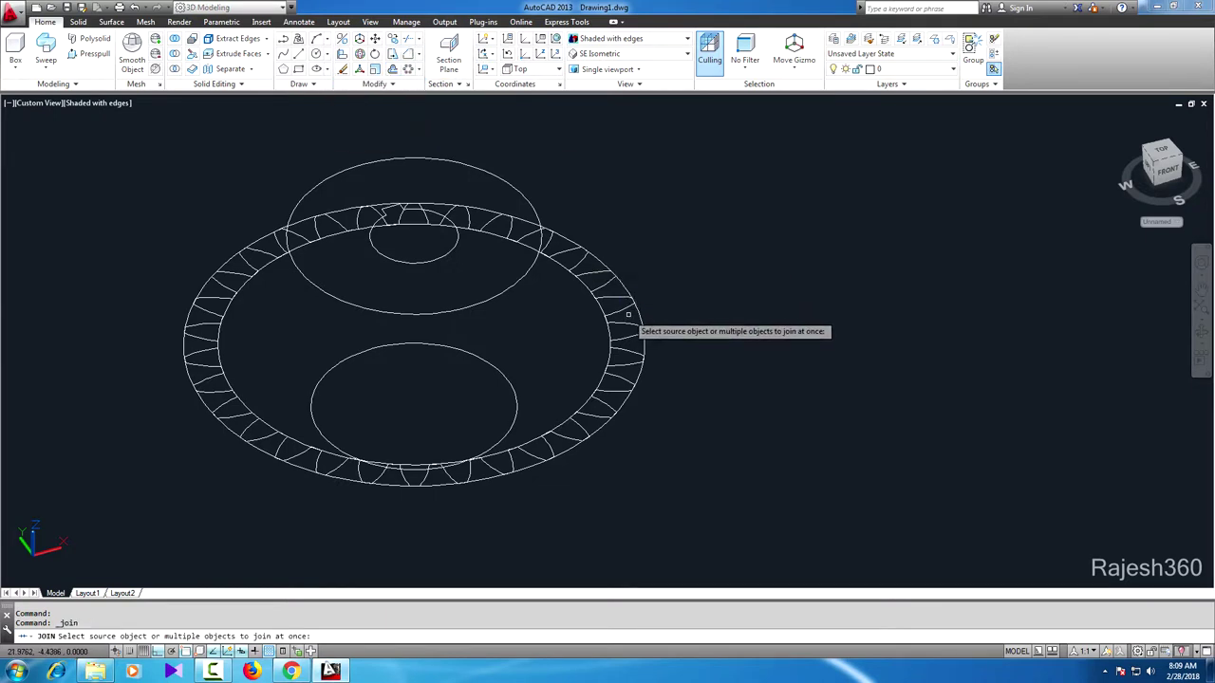
{"action": "left_click", "coordinate": [615, 311]}
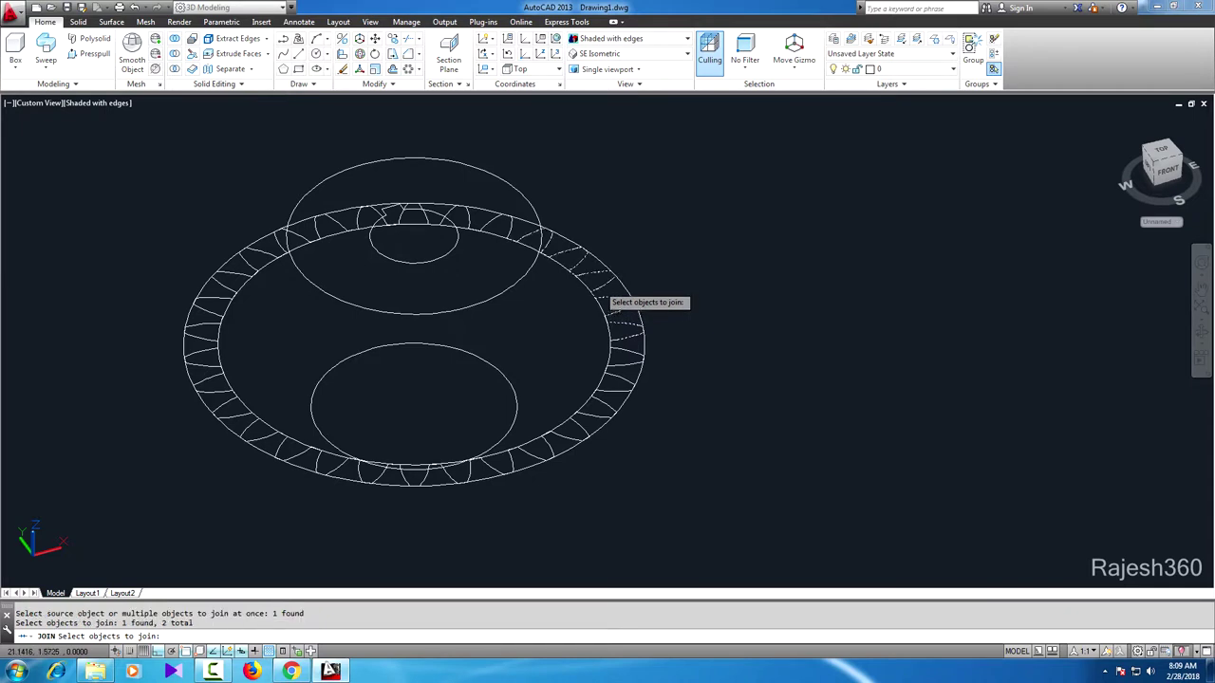
{"action": "left_click", "coordinate": [588, 273]}
{"action": "left_click", "coordinate": [511, 232]}
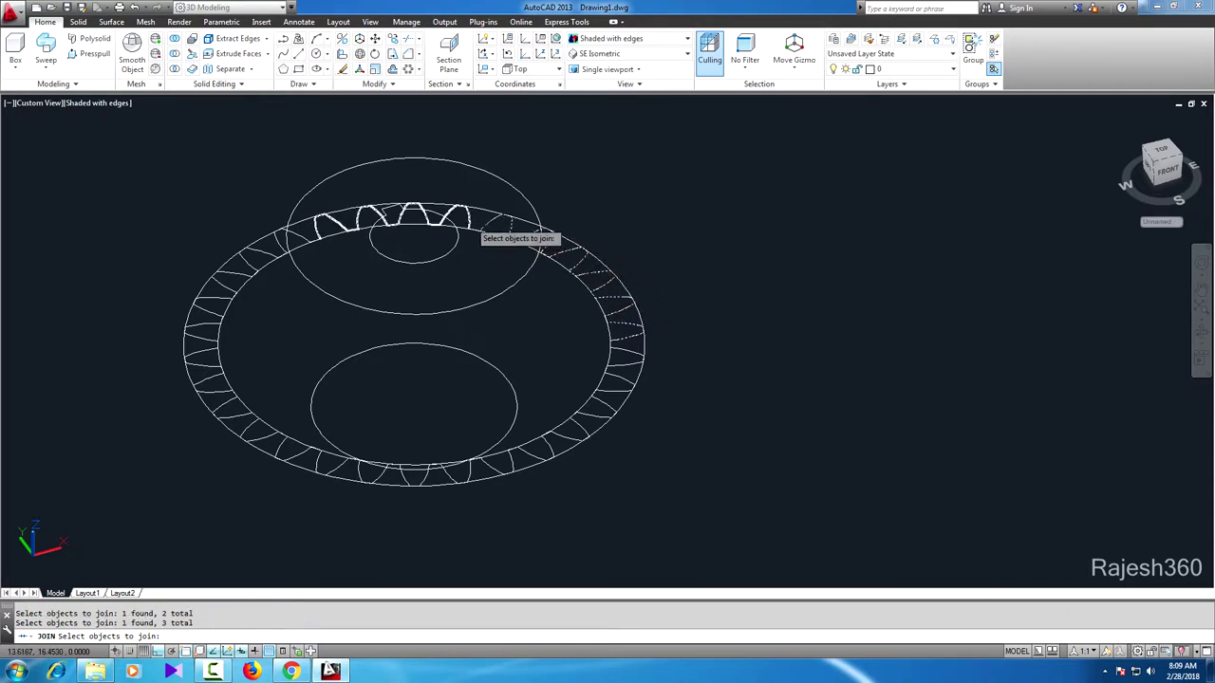
{"action": "left_click", "coordinate": [471, 224]}
{"action": "left_click", "coordinate": [390, 217]}
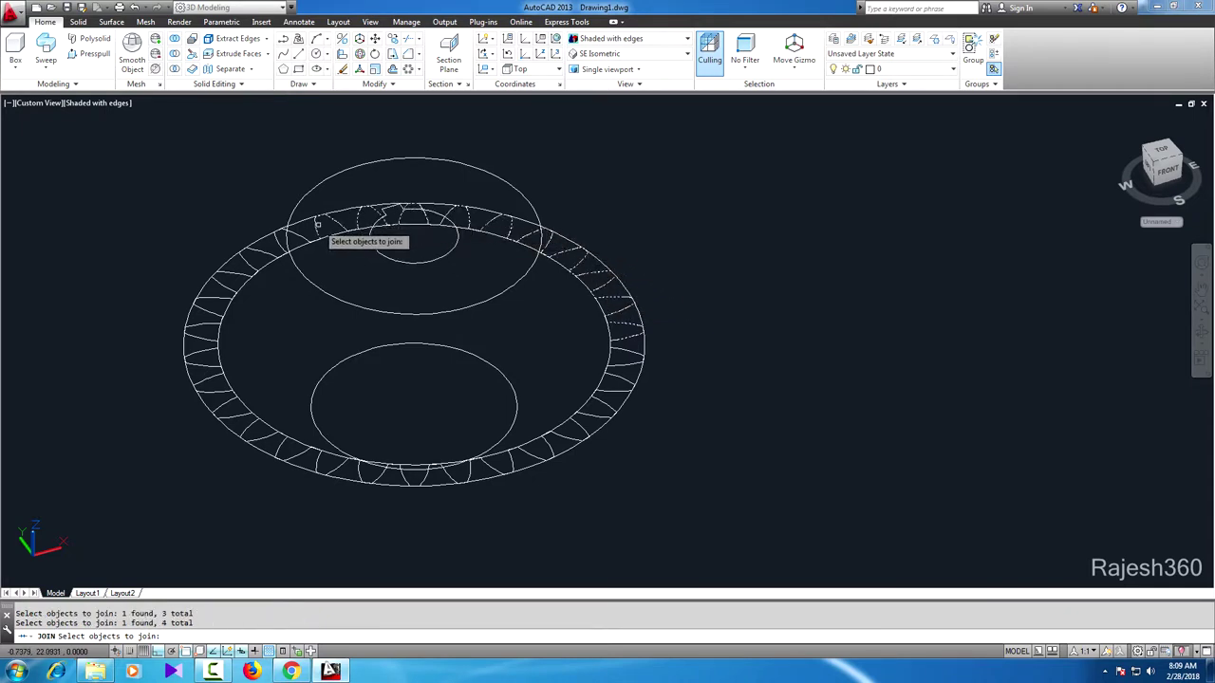
{"action": "left_click", "coordinate": [234, 275]}
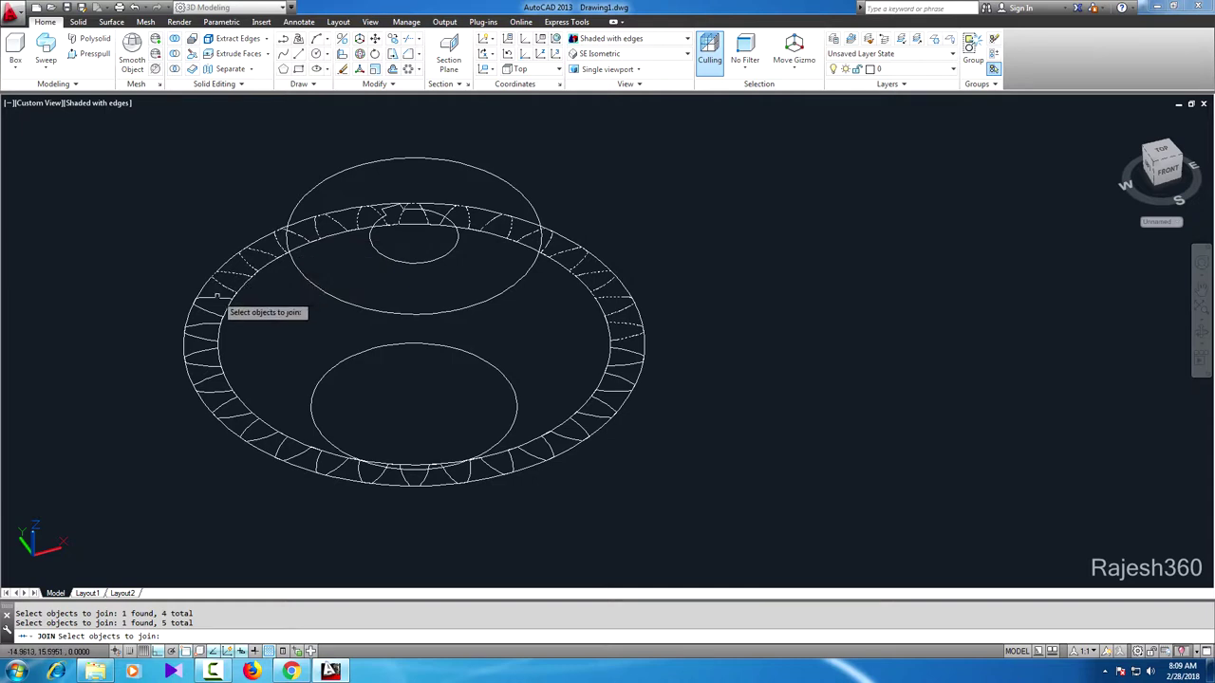
{"action": "left_click", "coordinate": [204, 326]}
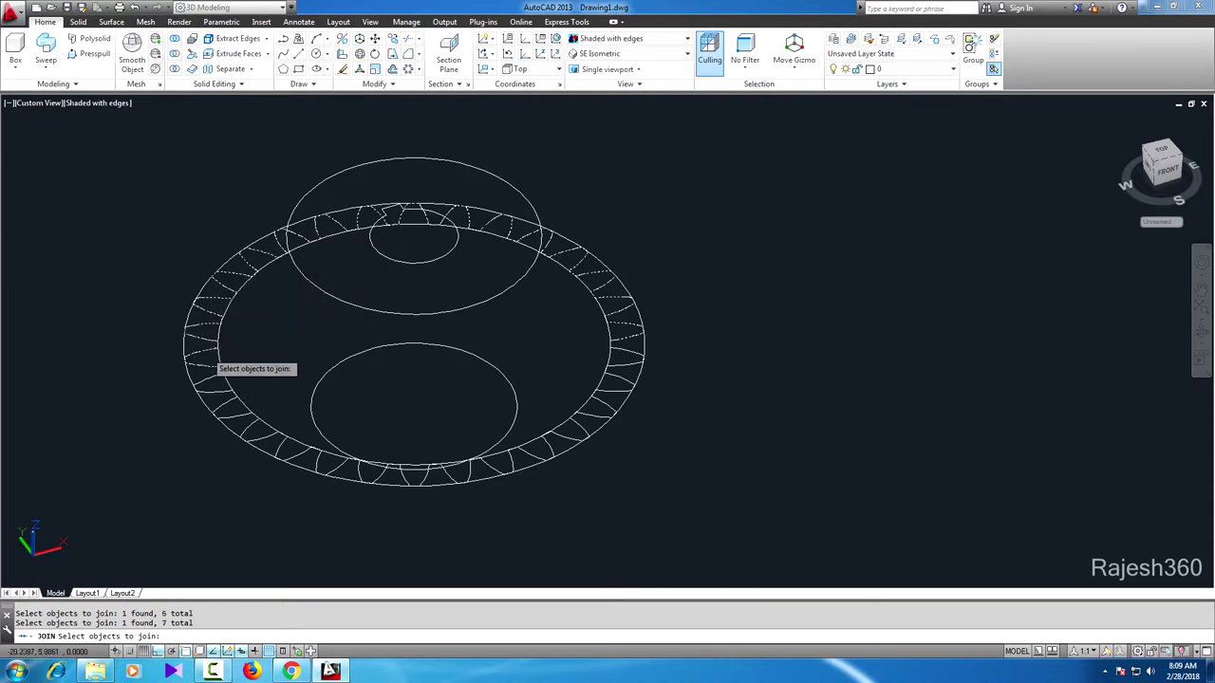
{"action": "left_click", "coordinate": [212, 377]}
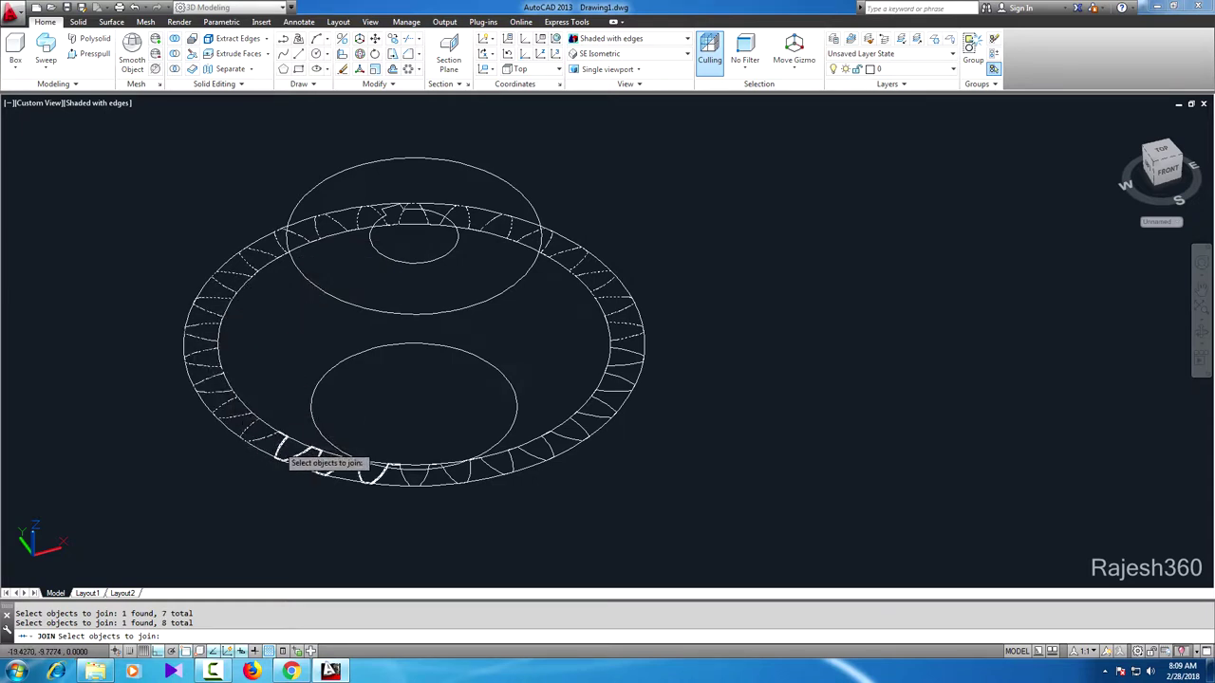
{"action": "left_click", "coordinate": [387, 469]}
{"action": "left_click", "coordinate": [410, 471]}
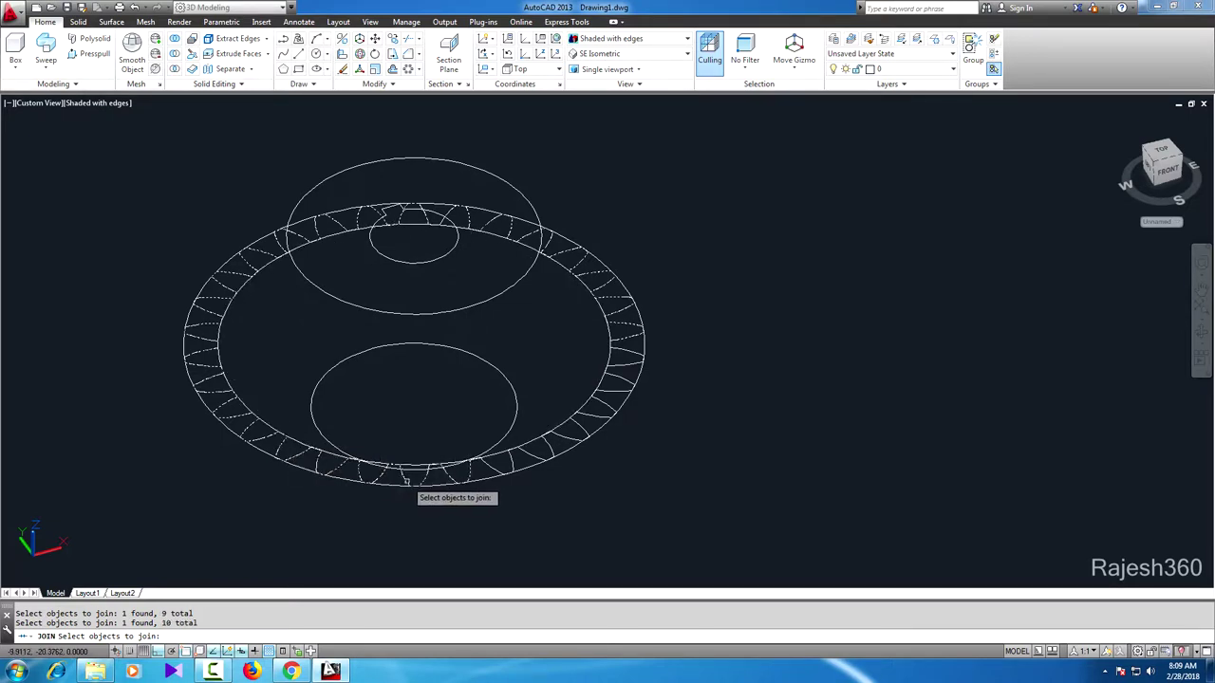
{"action": "left_click", "coordinate": [493, 467]}
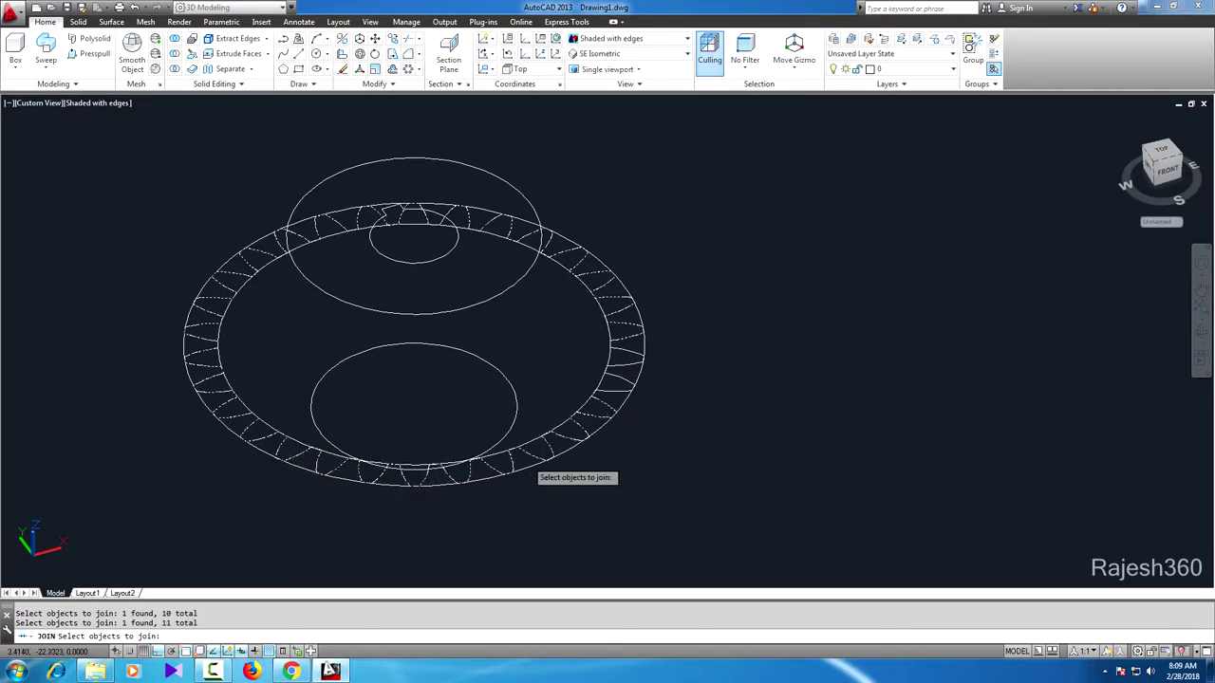
{"action": "left_click", "coordinate": [611, 391]}
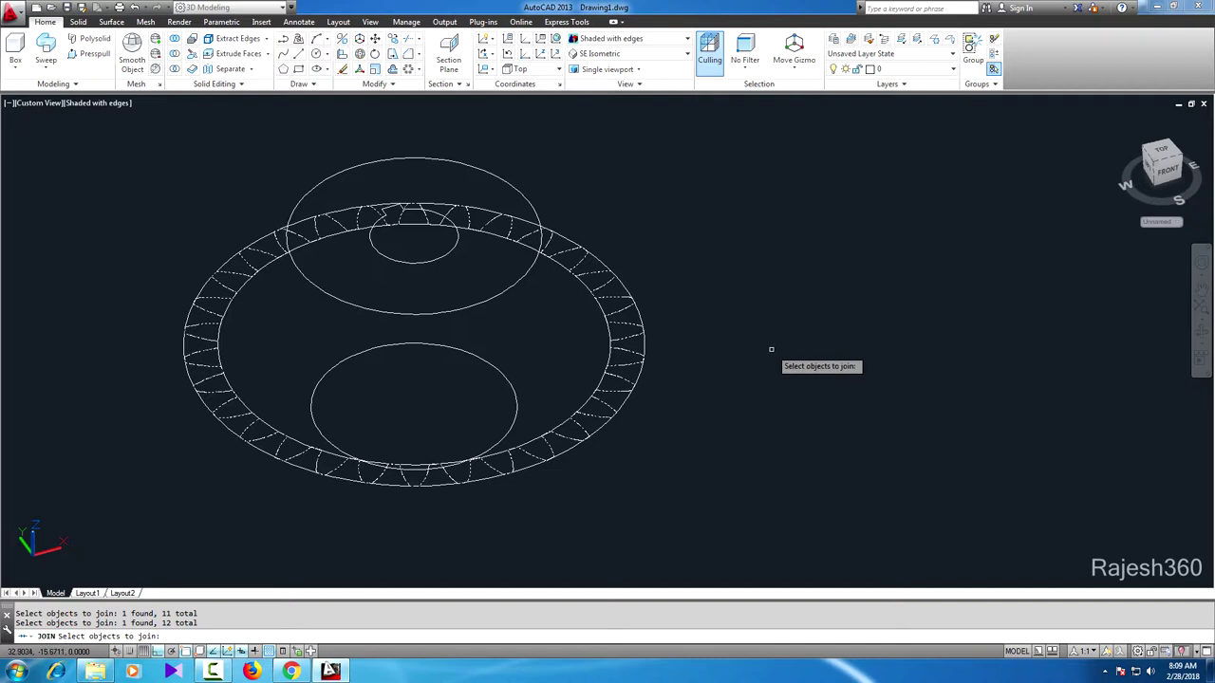
{"action": "key", "text": "Return"}
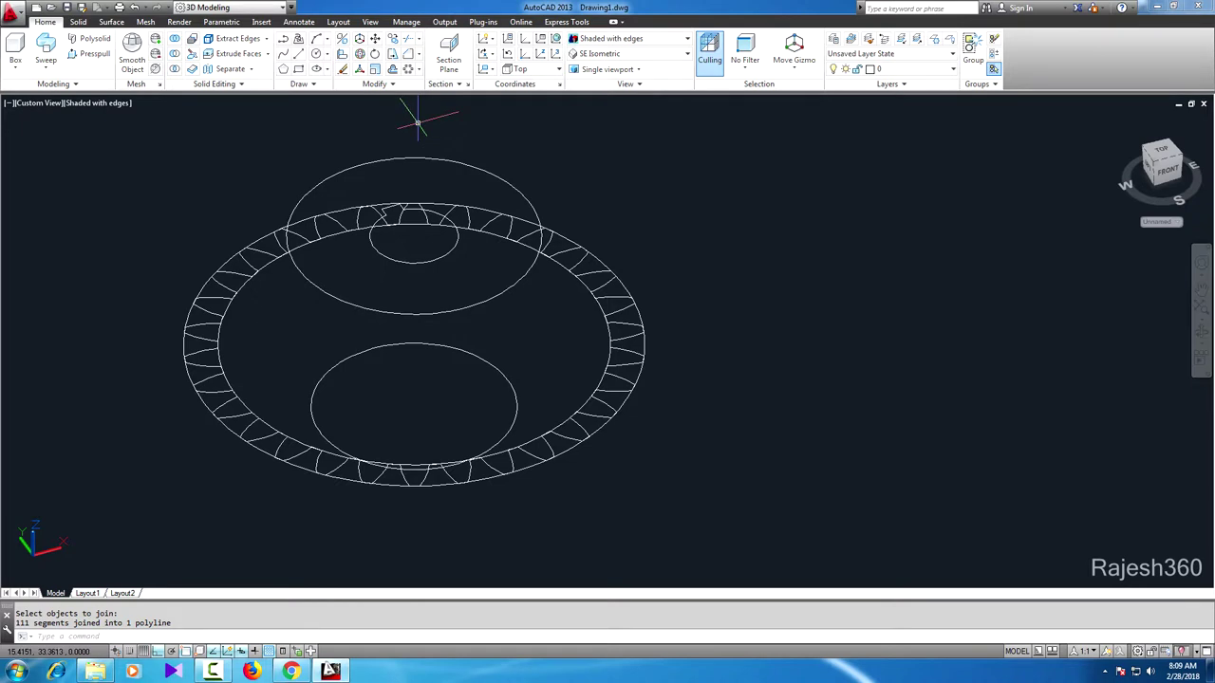
Step: Hide the joined rim outline from view
{"action": "left_click", "coordinate": [628, 337]}
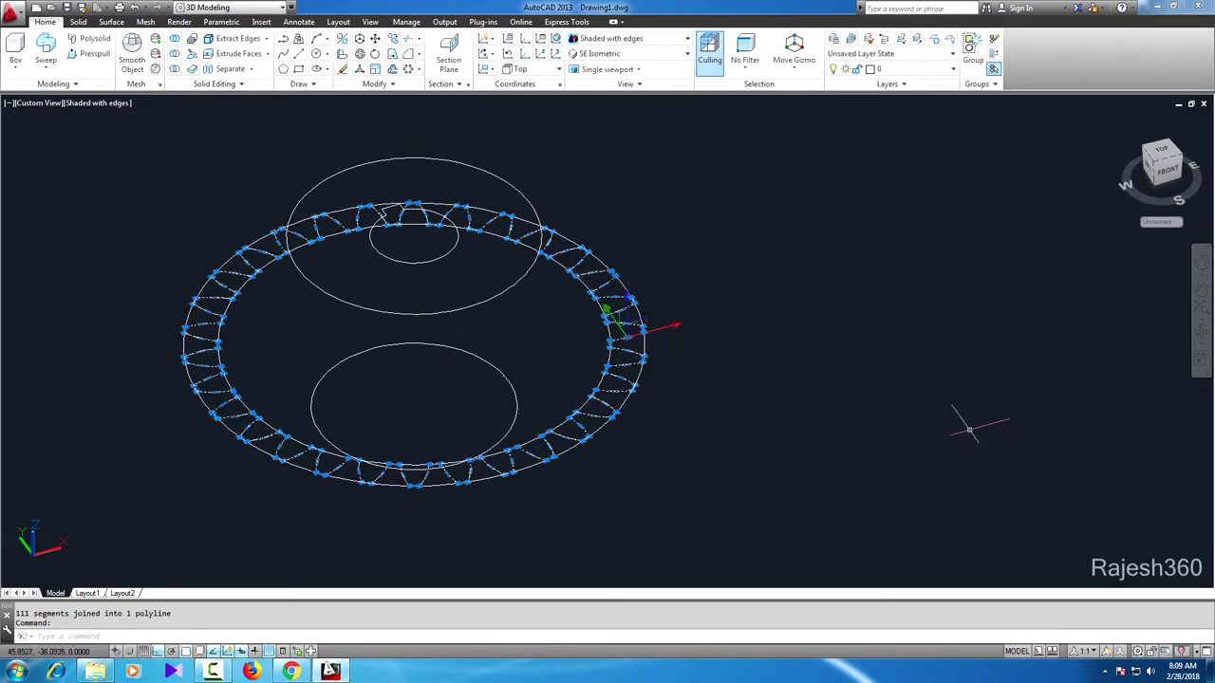
{"action": "left_click", "coordinate": [1182, 652]}
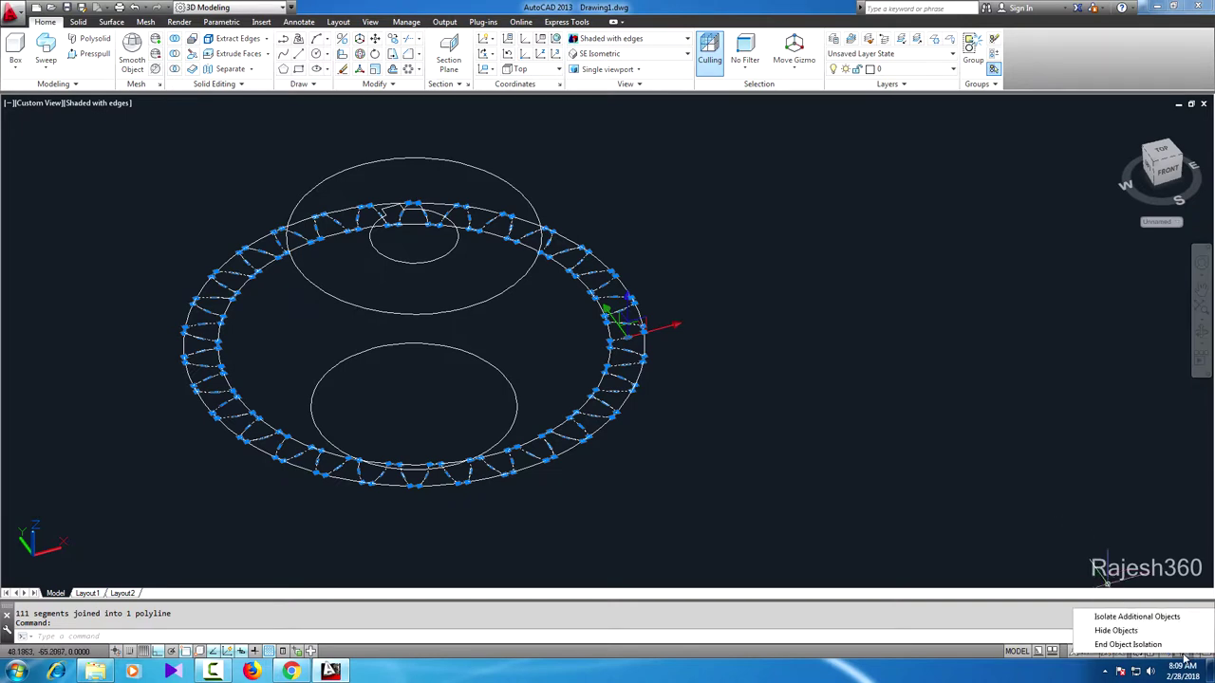
{"action": "left_click", "coordinate": [1116, 630]}
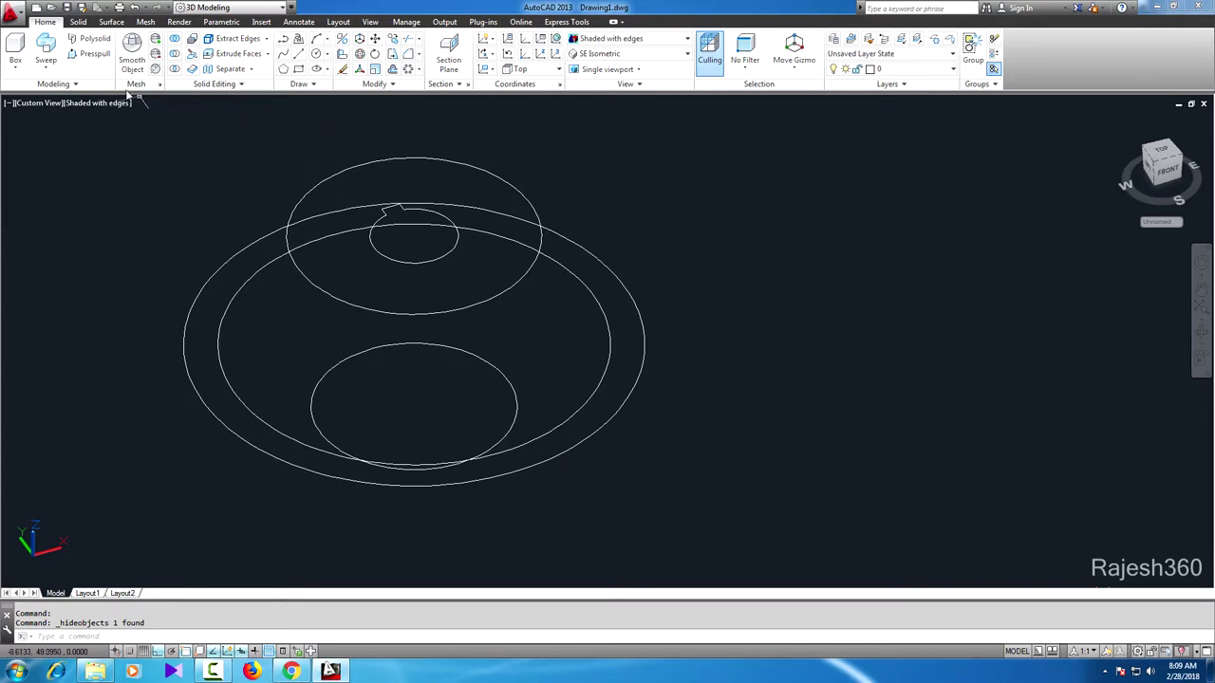
Step: Press-pull the ring between the two outer ellipses 14 units up into a solid collar
{"action": "left_click", "coordinate": [90, 53]}
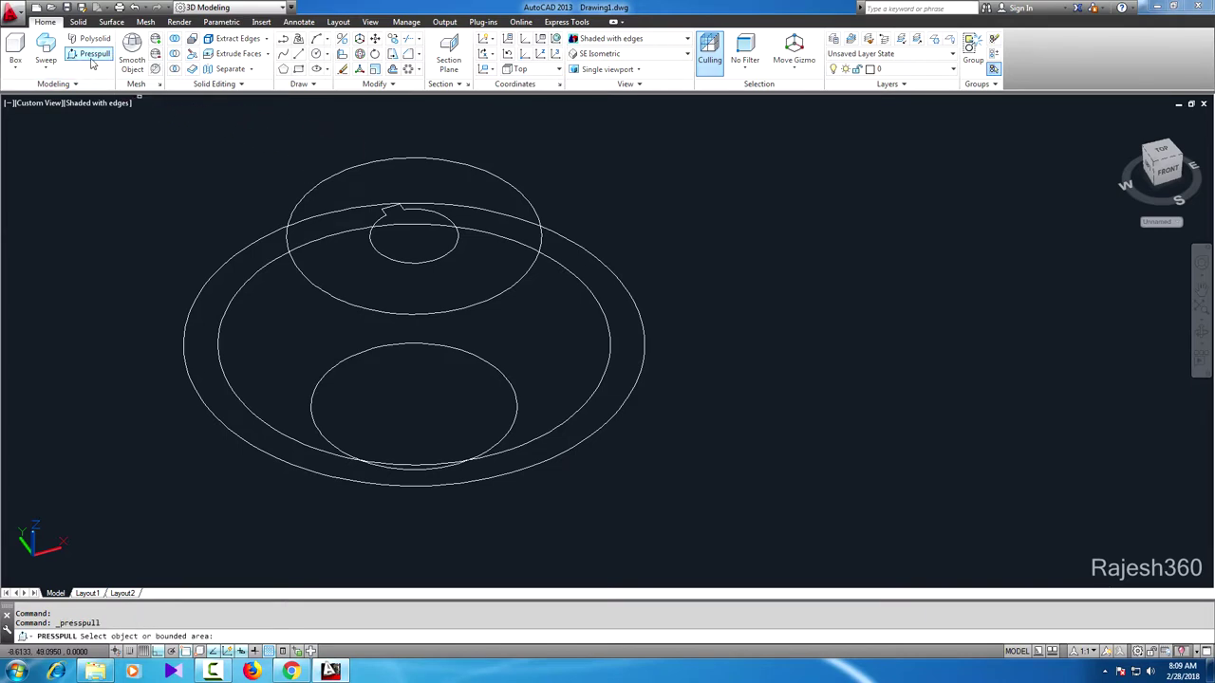
{"action": "left_click", "coordinate": [202, 371]}
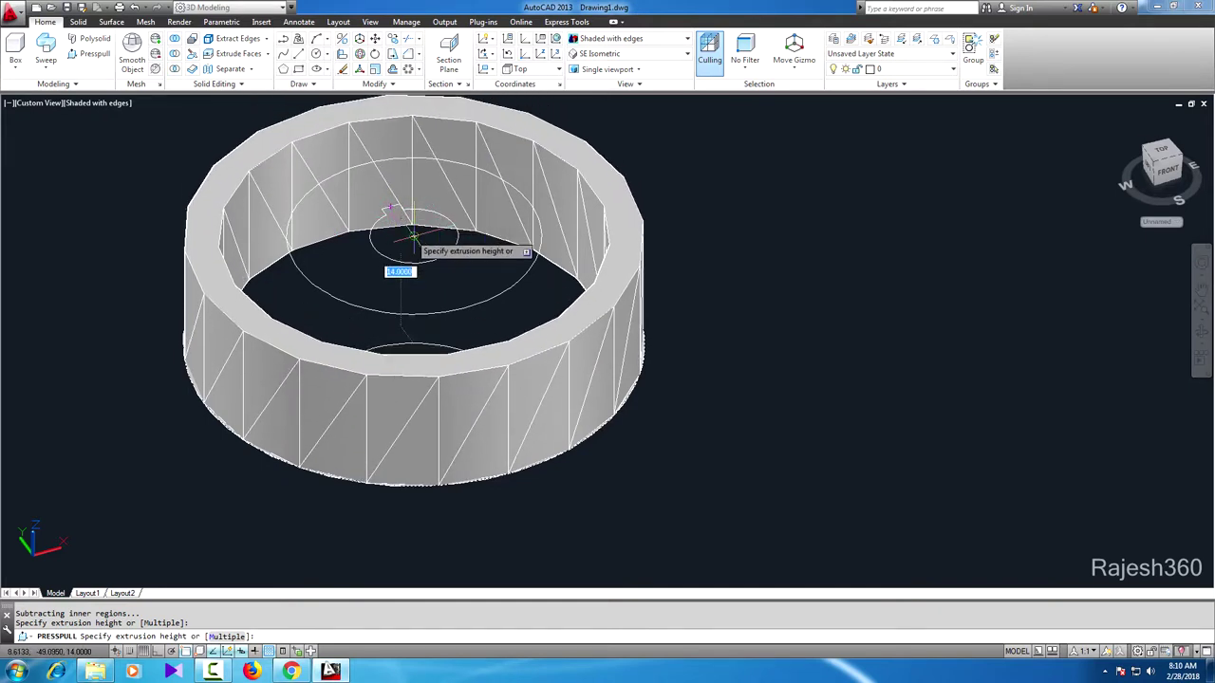
{"action": "key", "text": "Return"}
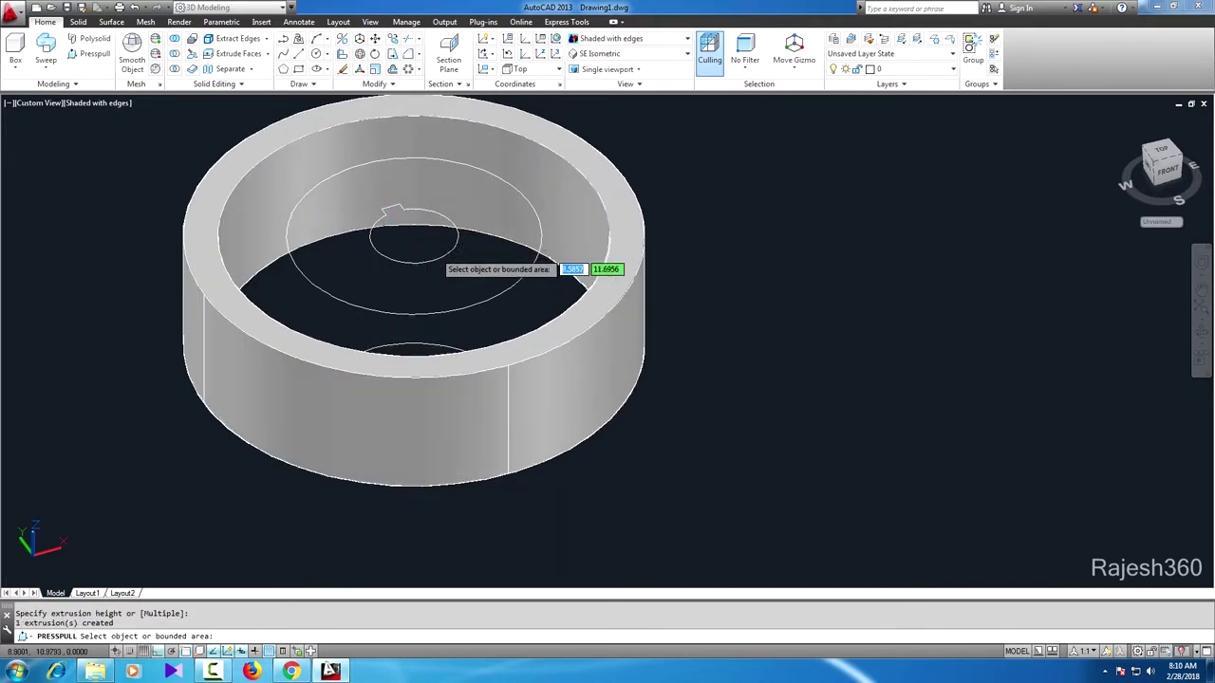
{"action": "middle_click_drag", "start_coordinate": [695, 415], "coordinate": [806, 473]}
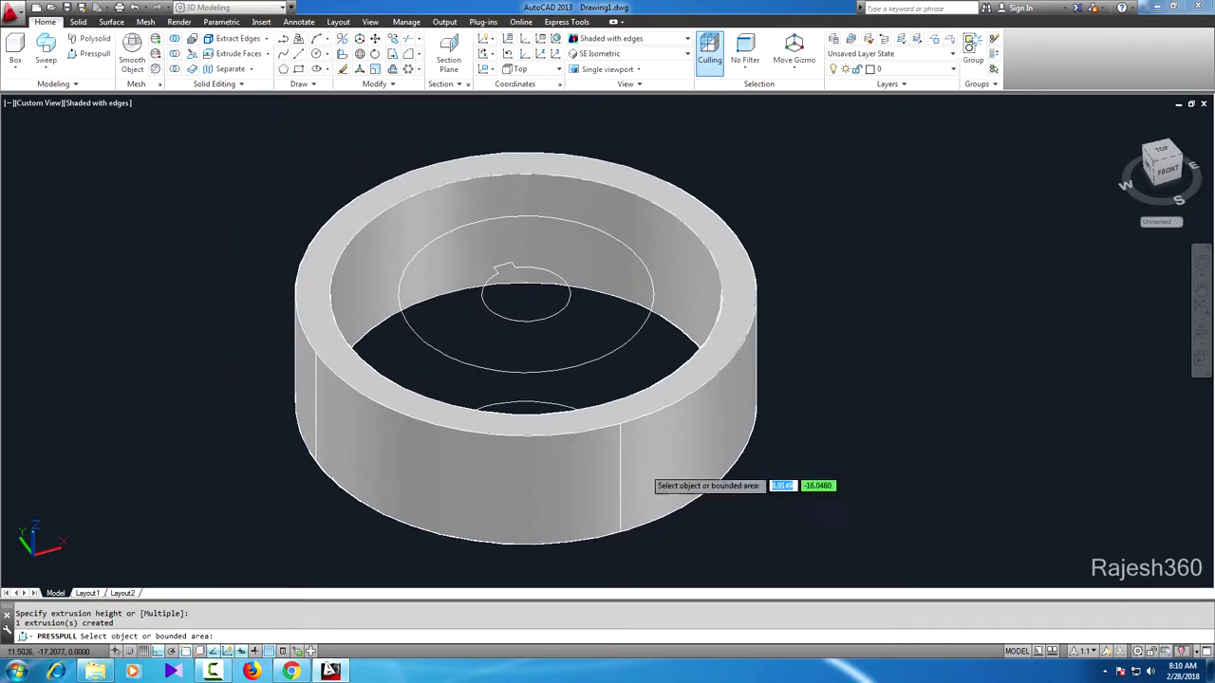
{"action": "left_click", "coordinate": [1182, 653]}
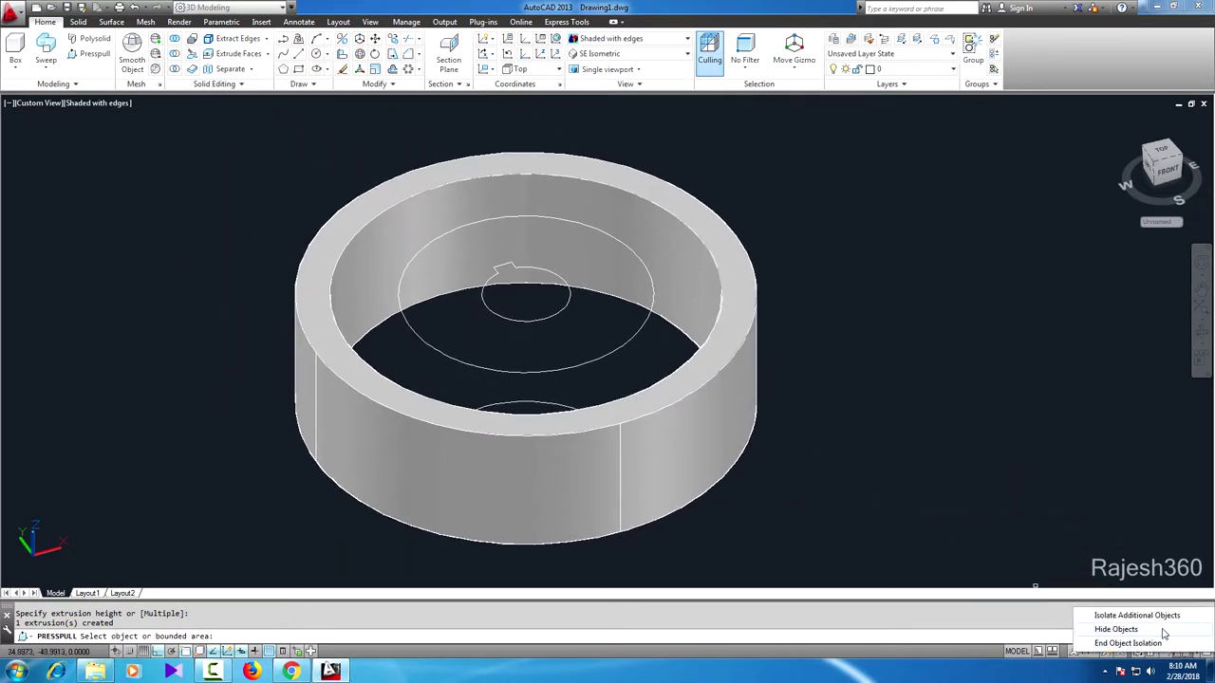
Step: End object isolation so the hidden gear and base reappear
{"action": "left_click", "coordinate": [1129, 644]}
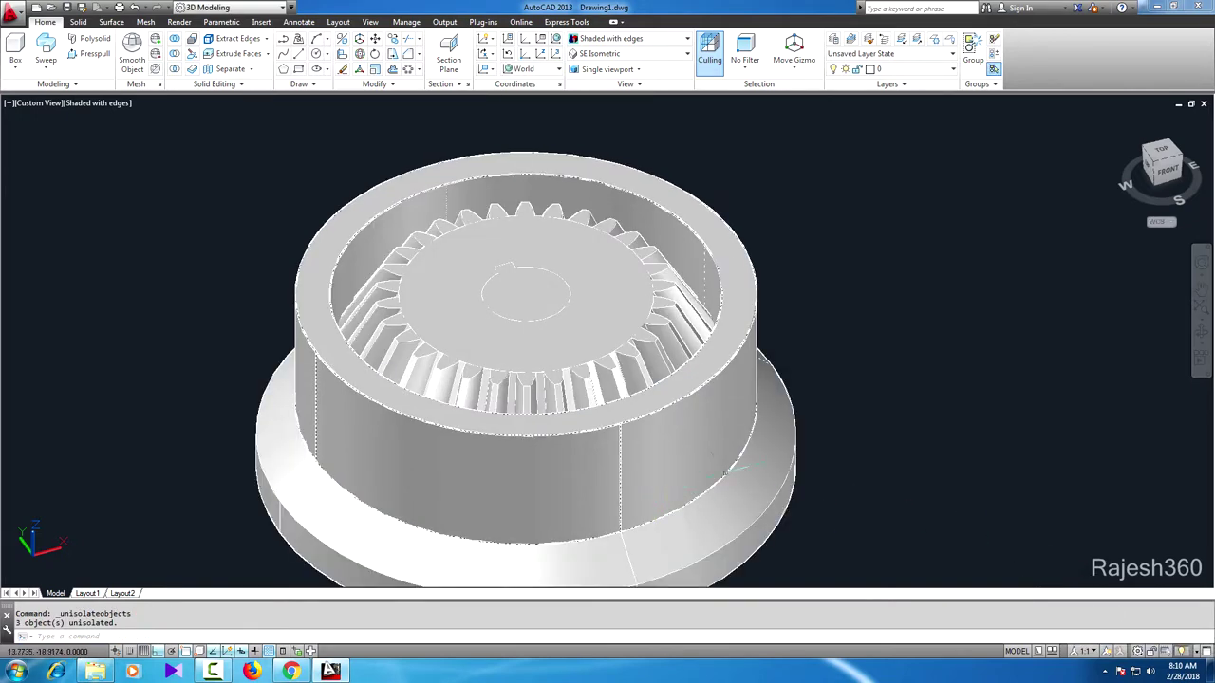
{"action": "middle_click_drag", "start_coordinate": [962, 464], "coordinate": [962, 424]}
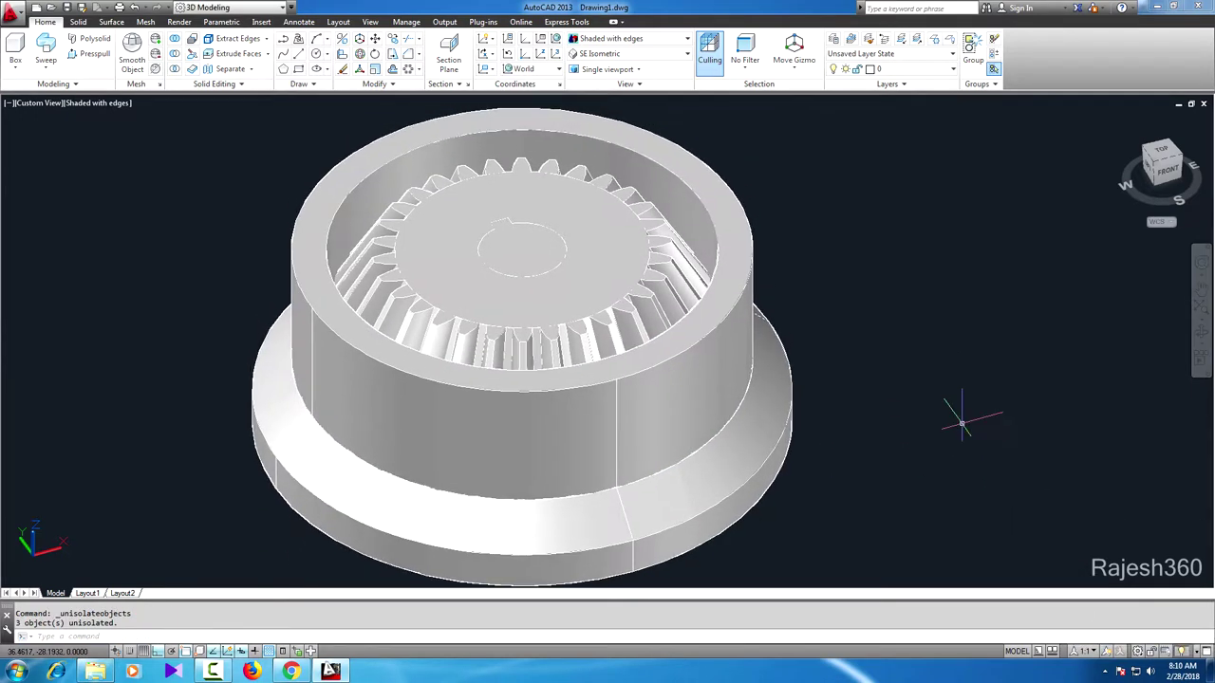
{"action": "scroll", "coordinate": [958, 422], "scroll_direction": "down", "scroll_amount": 2}
{"action": "scroll", "coordinate": [940, 419], "scroll_direction": "up", "scroll_amount": 1}
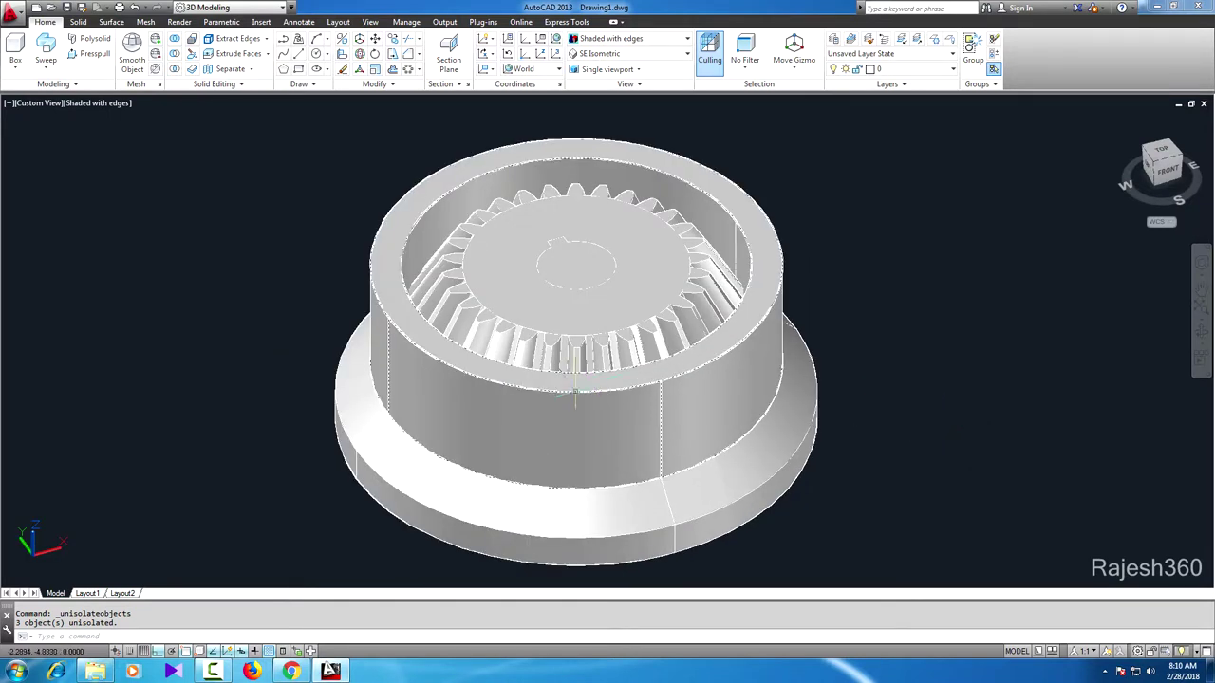
Step: Subtract the outer collar from the gear and orbit to inspect the trimmed teeth
{"action": "left_click", "coordinate": [174, 55]}
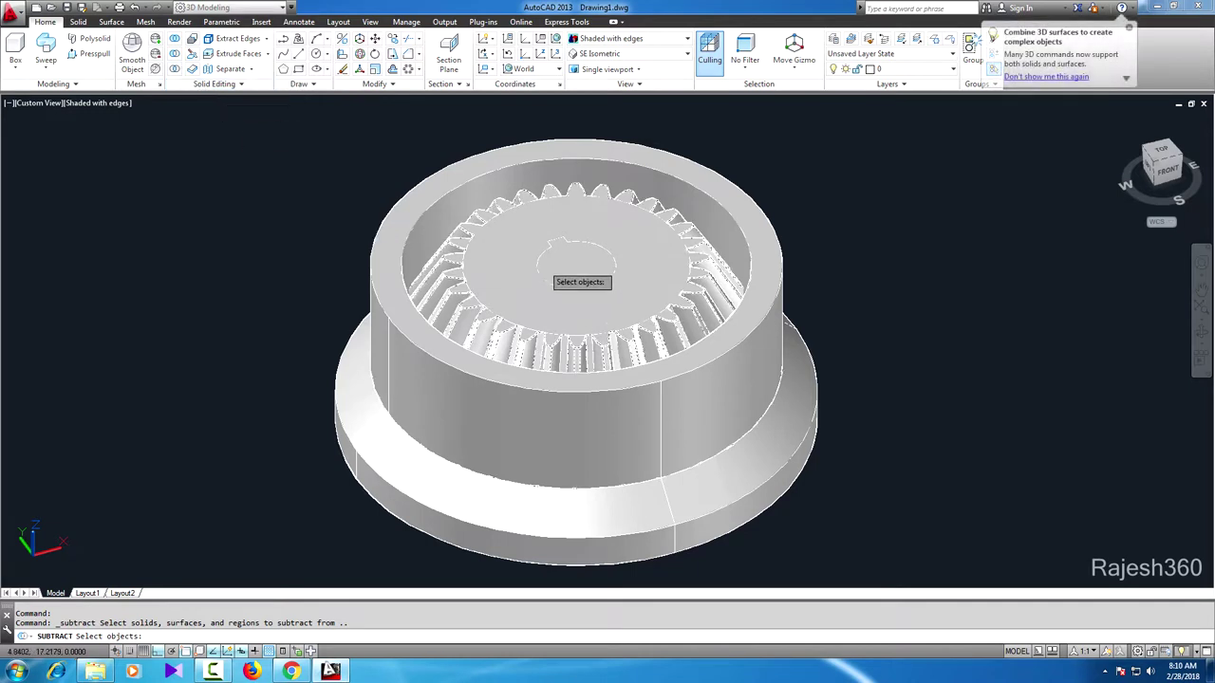
{"action": "left_click", "coordinate": [707, 307]}
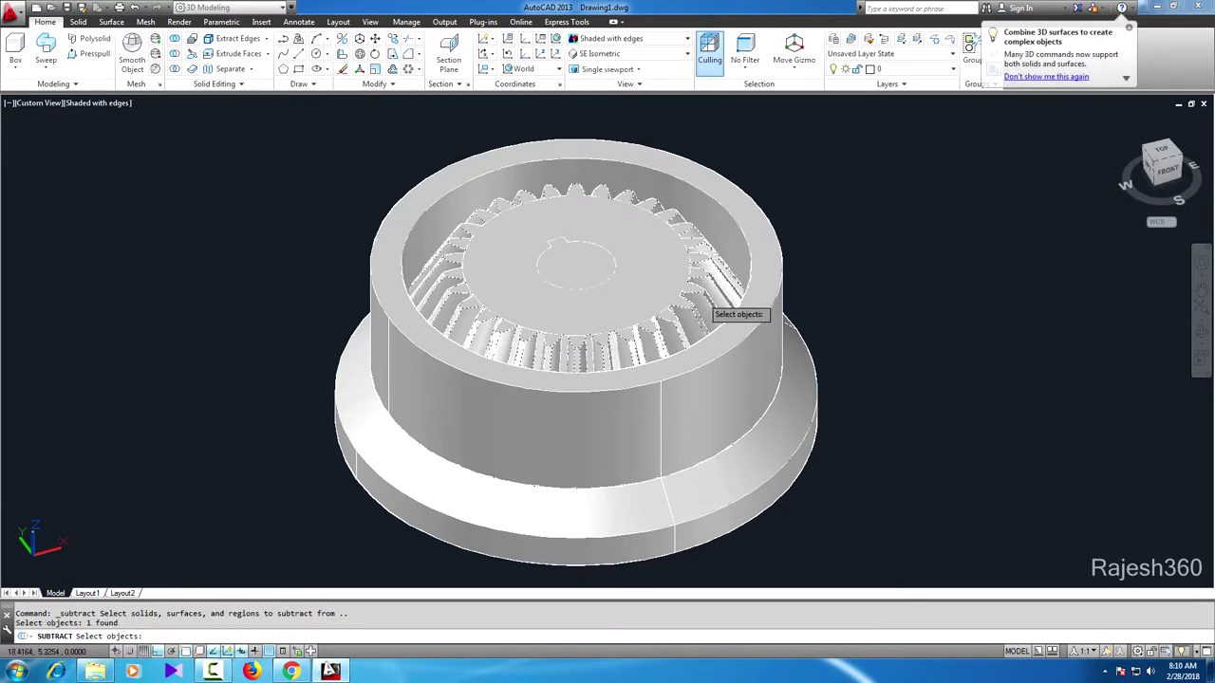
{"action": "key", "text": "Return"}
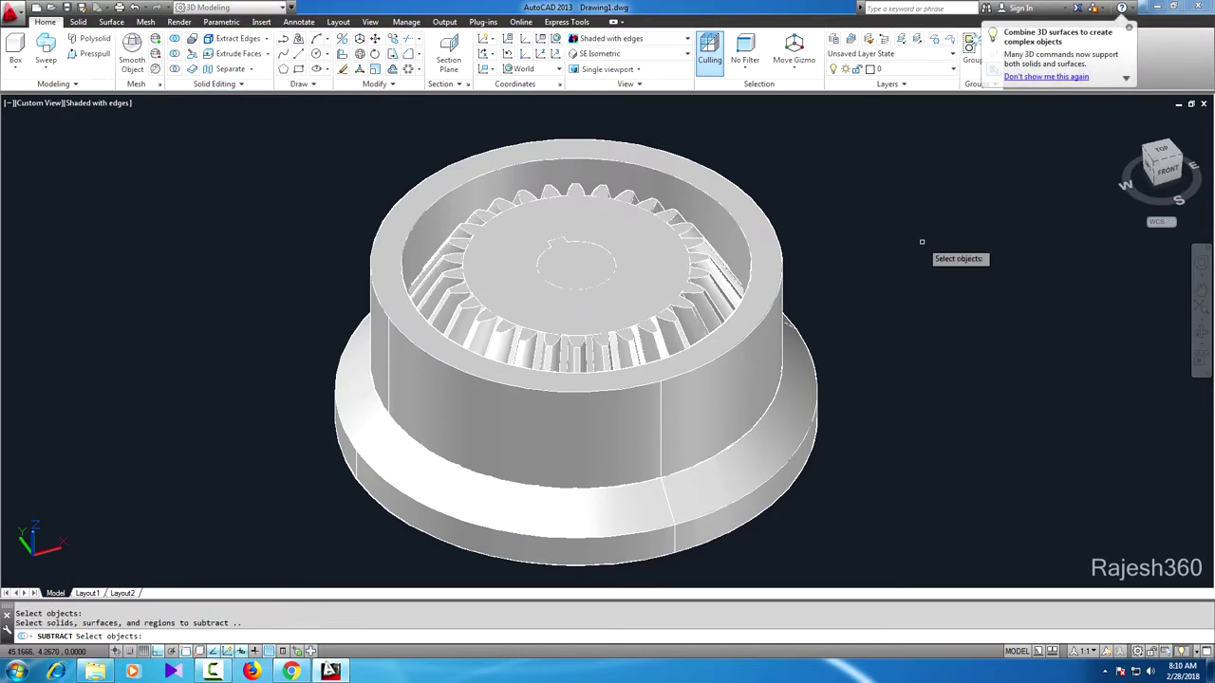
{"action": "left_click", "coordinate": [766, 277]}
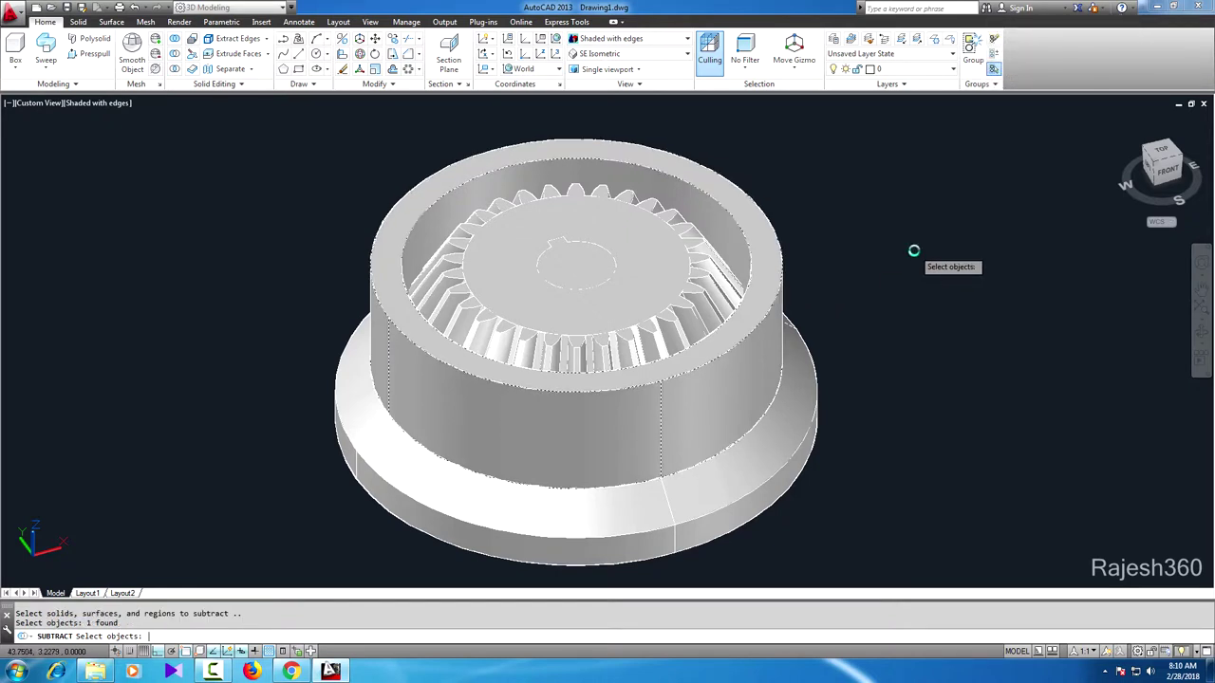
{"action": "key", "text": "Return"}
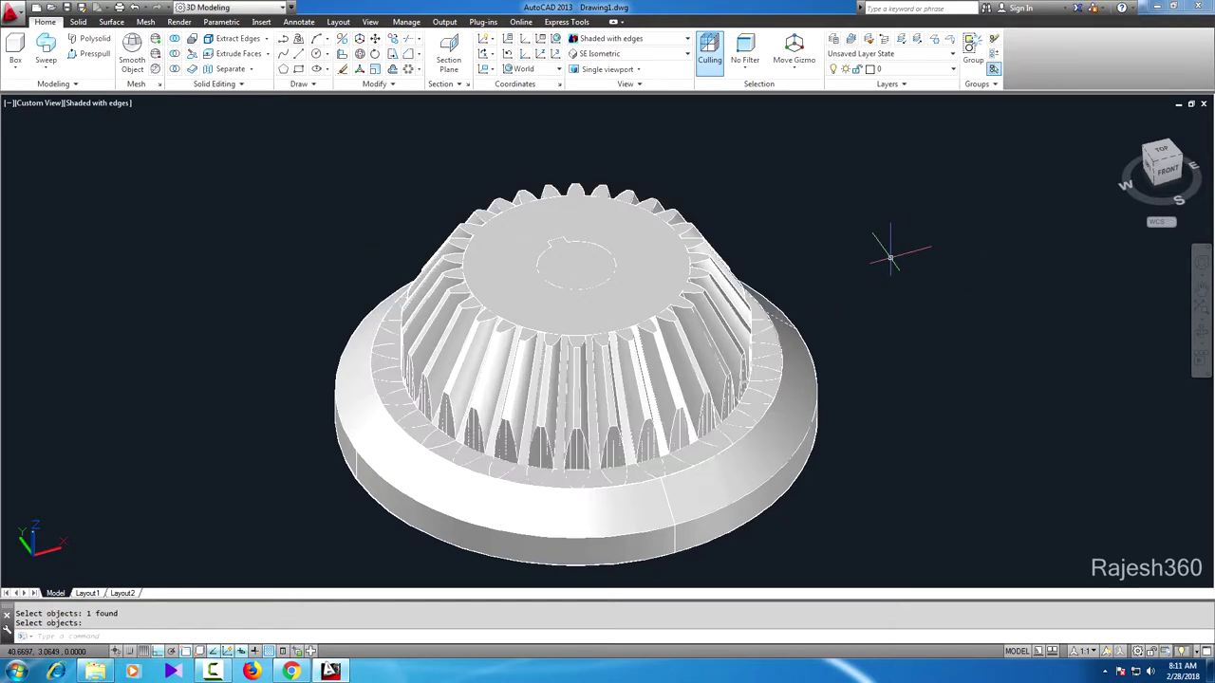
{"action": "left_click", "coordinate": [1201, 330]}
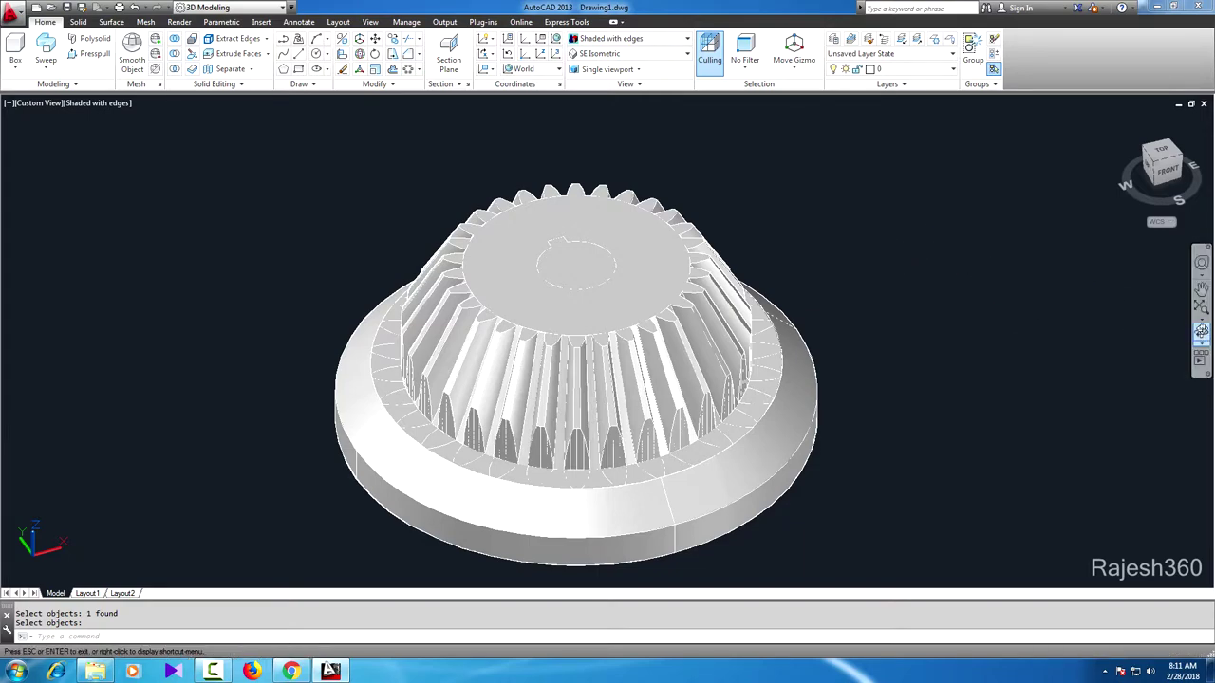
{"action": "mouse_move", "coordinate": [943, 402]}
{"action": "left_mouse_down"}
{"action": "mouse_move", "coordinate": [831, 417]}
{"action": "mouse_move", "coordinate": [849, 388]}
{"action": "mouse_move", "coordinate": [904, 389]}
{"action": "mouse_move", "coordinate": [930, 420]}
{"action": "mouse_move", "coordinate": [897, 412]}
{"action": "mouse_move", "coordinate": [887, 385]}
{"action": "mouse_move", "coordinate": [933, 390]}
{"action": "mouse_move", "coordinate": [917, 409]}
{"action": "mouse_move", "coordinate": [904, 402]}
{"action": "left_mouse_up"}
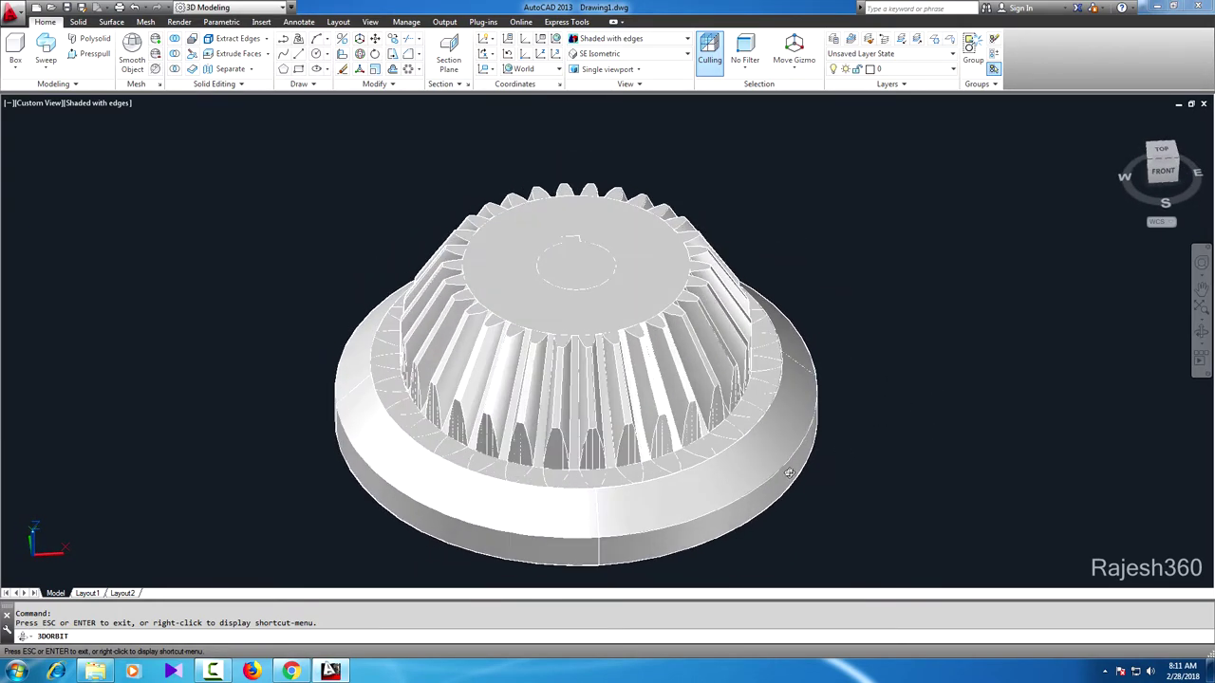
{"action": "right_click", "coordinate": [234, 359]}
{"action": "left_click", "coordinate": [245, 367]}
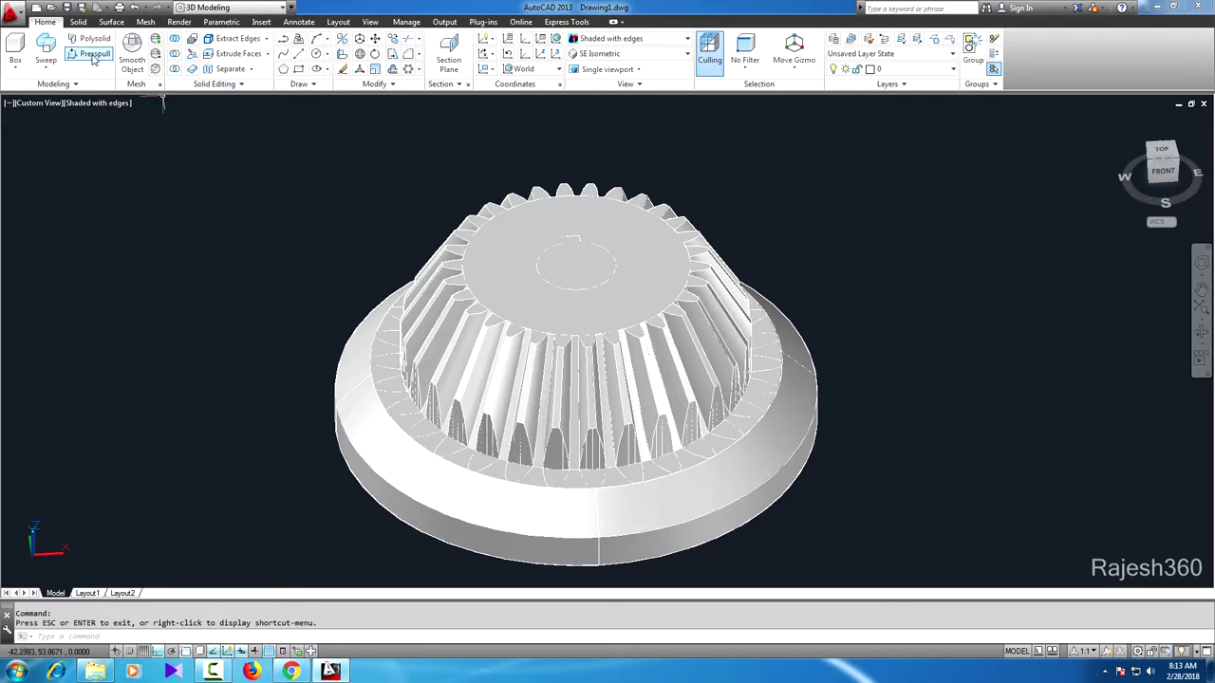
{"action": "left_click", "coordinate": [53, 72]}
{"action": "left_click", "coordinate": [62, 89]}
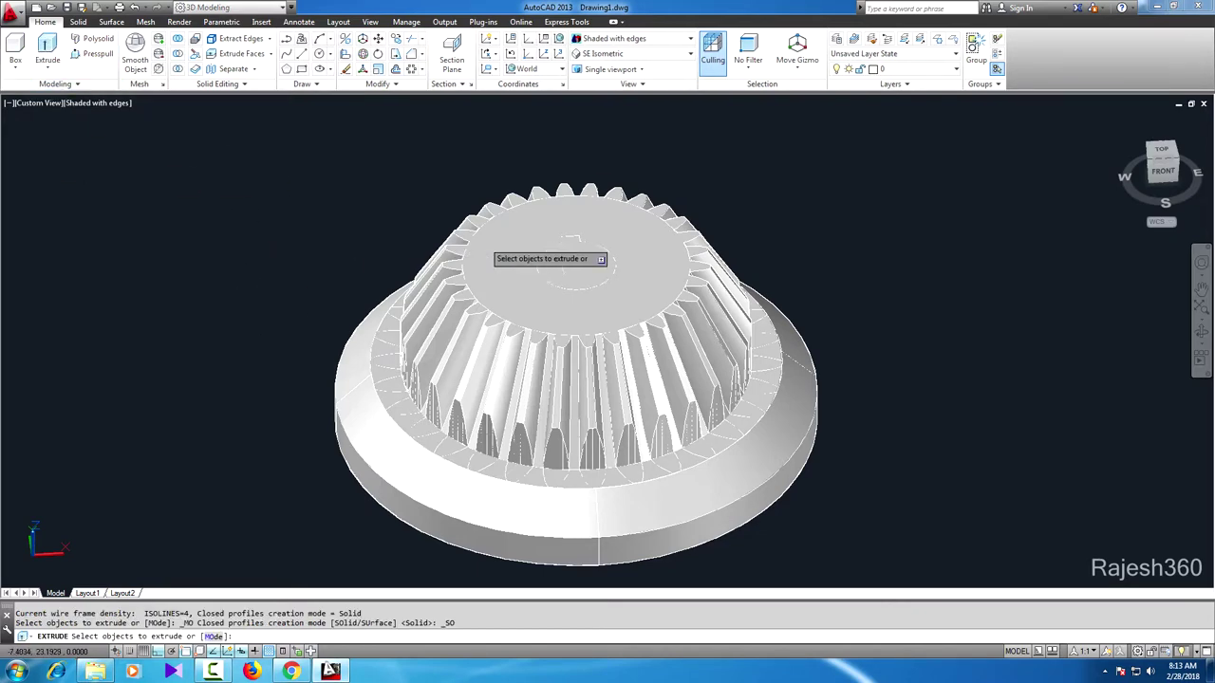
{"action": "left_click", "coordinate": [575, 289]}
{"action": "key", "text": "Return"}
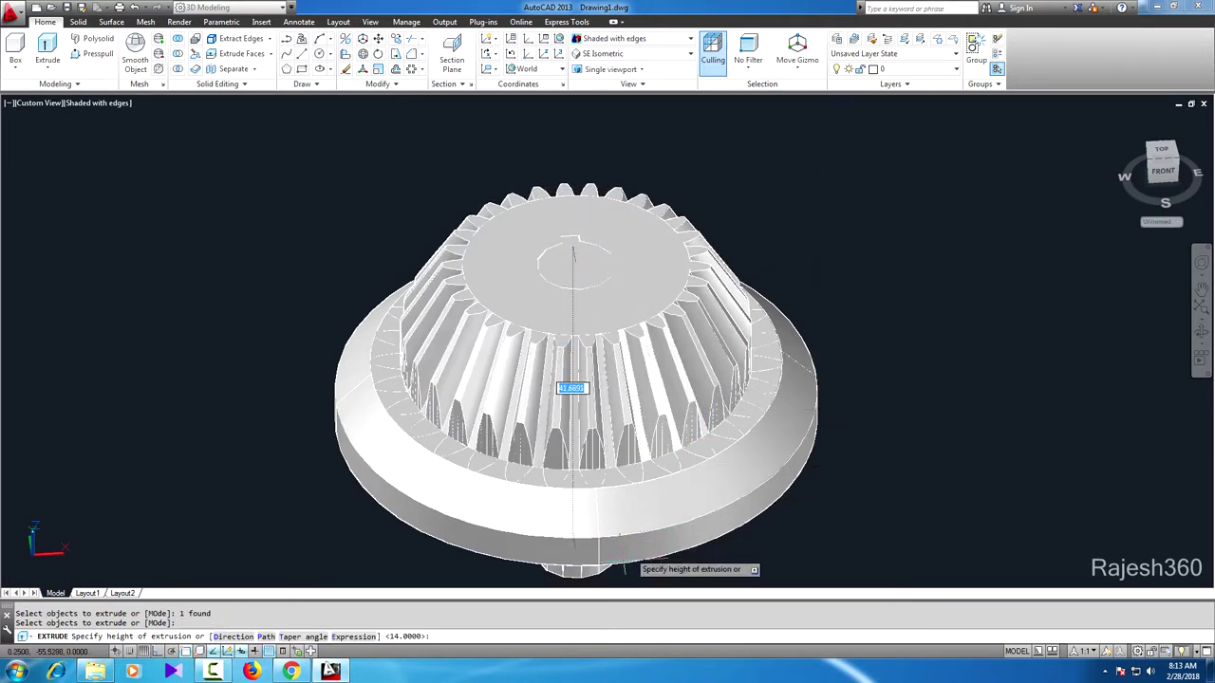
{"action": "left_click", "coordinate": [608, 581]}
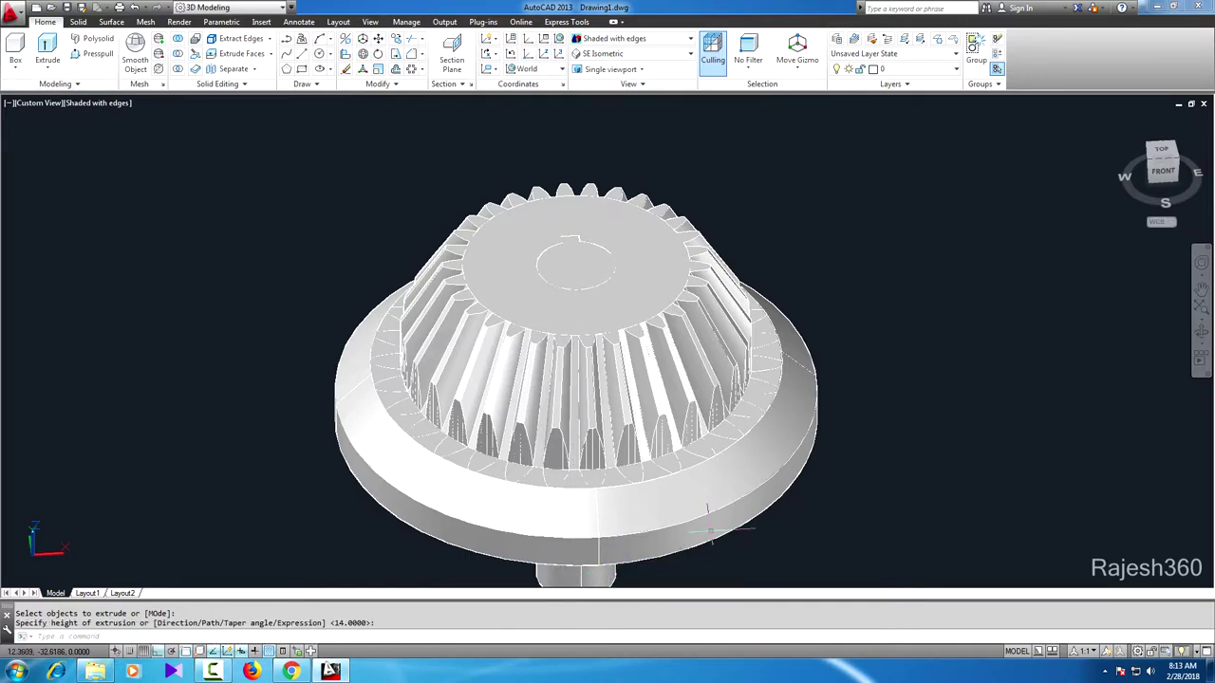
{"action": "key", "text": "Return"}
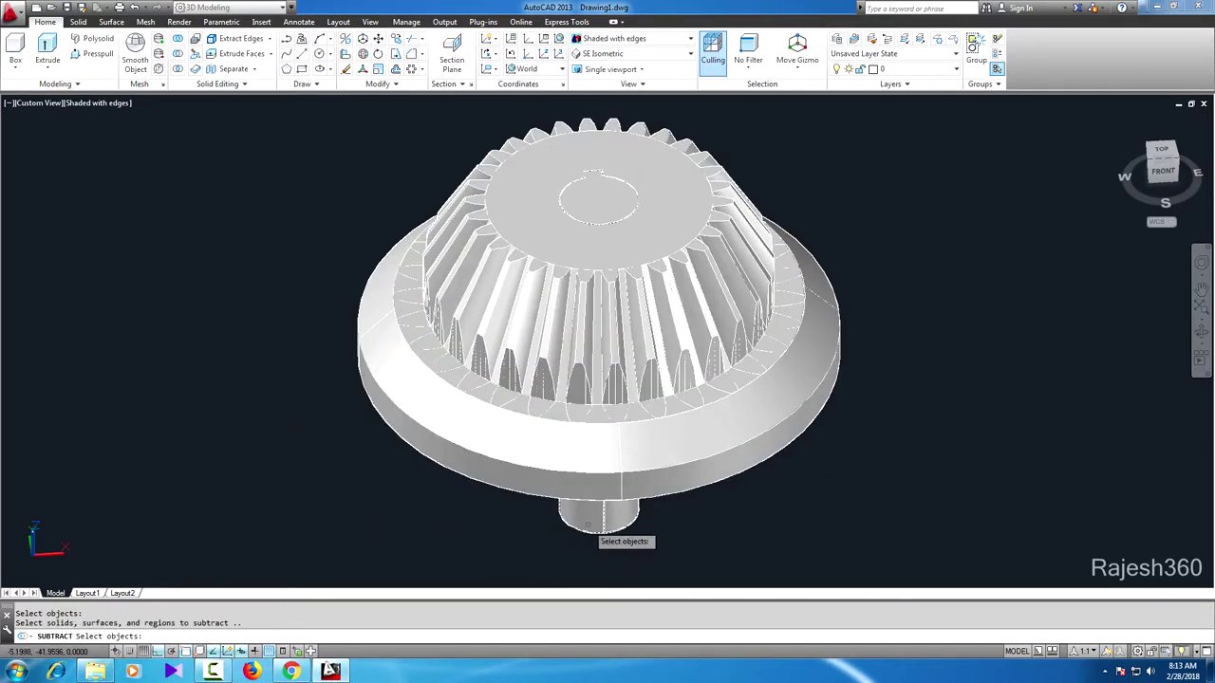
{"action": "left_click", "coordinate": [587, 525]}
{"action": "key", "text": "Return"}
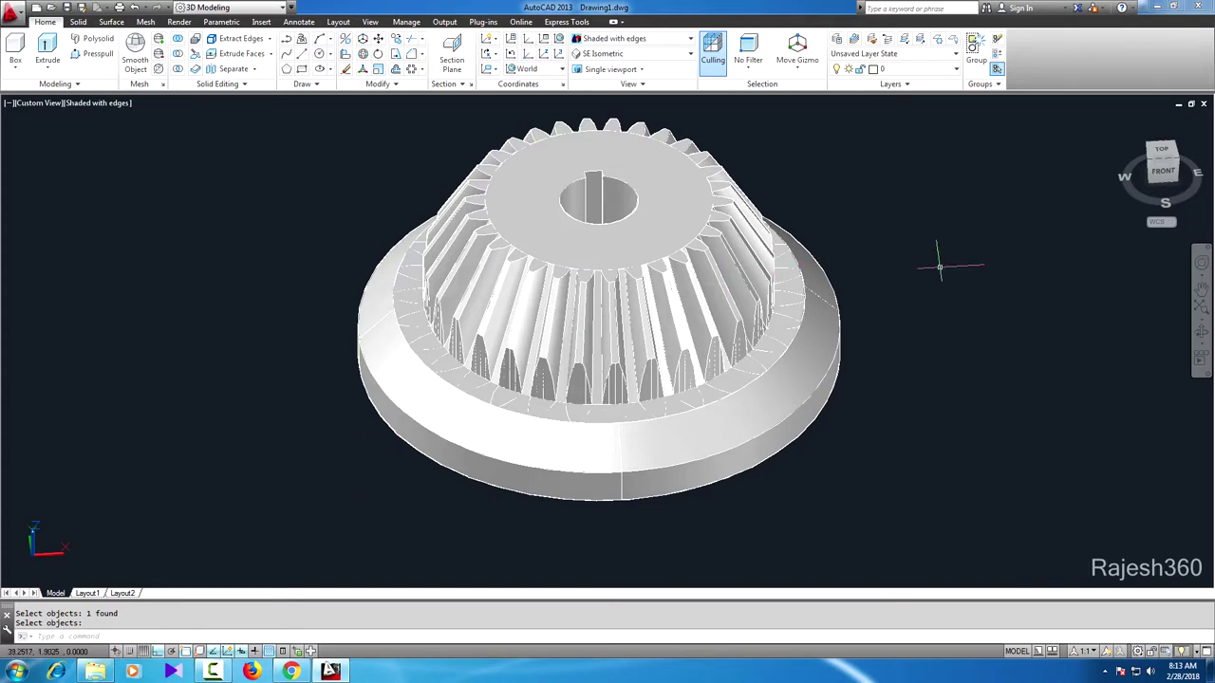
{"action": "left_click", "coordinate": [1202, 331]}
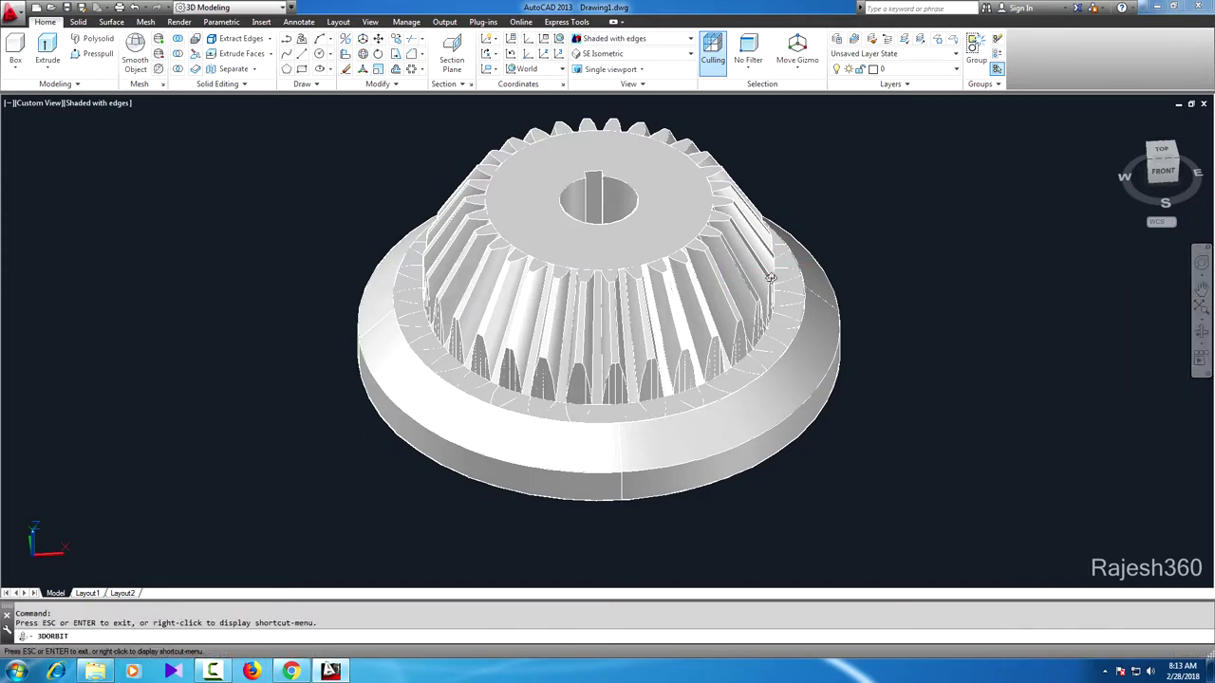
{"action": "mouse_move", "coordinate": [695, 227]}
{"action": "left_mouse_down"}
{"action": "mouse_move", "coordinate": [605, 321]}
{"action": "mouse_move", "coordinate": [683, 237]}
{"action": "left_mouse_up"}
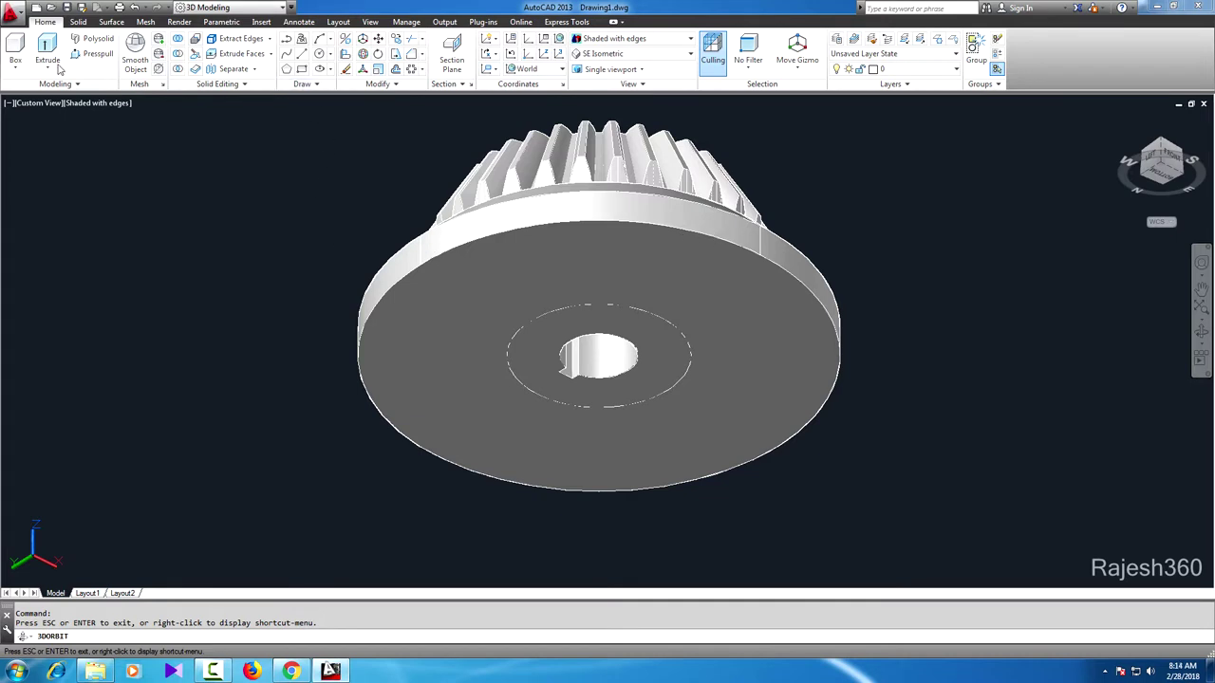
{"action": "key", "text": "Escape"}
{"action": "key", "text": "ctrl+z"}
{"action": "key", "text": "ctrl+z"}
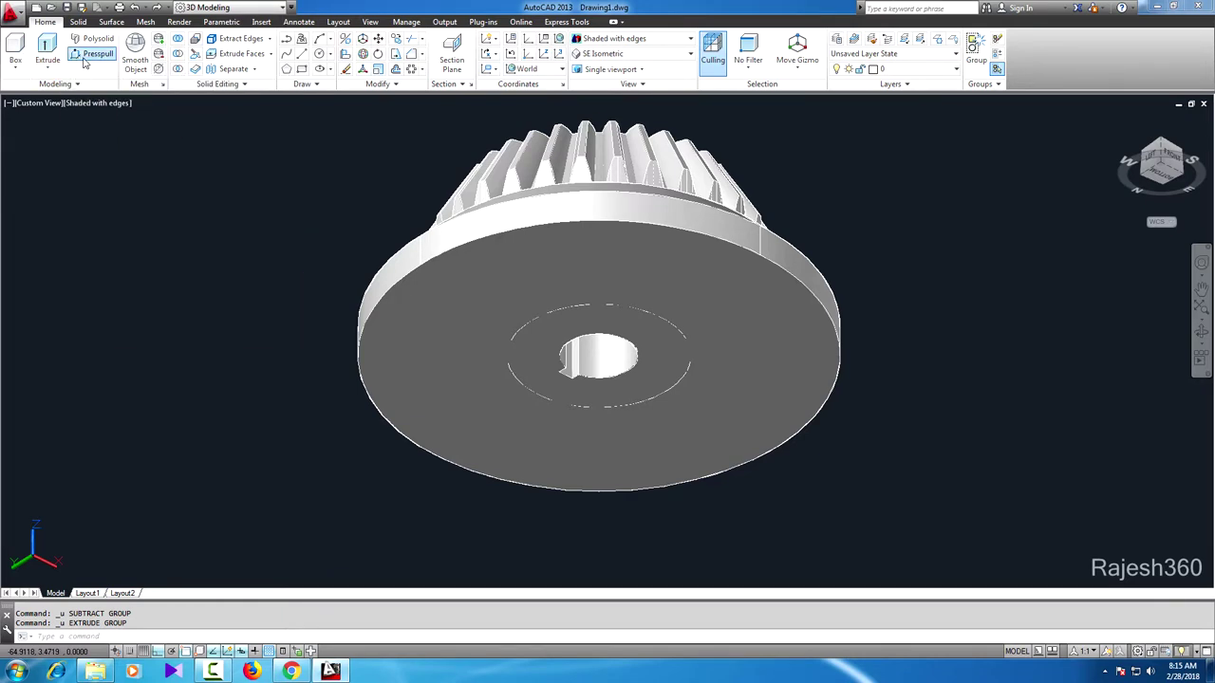
Step: Press-pull the ring around the underside bore by 4 units
{"action": "left_click", "coordinate": [95, 53]}
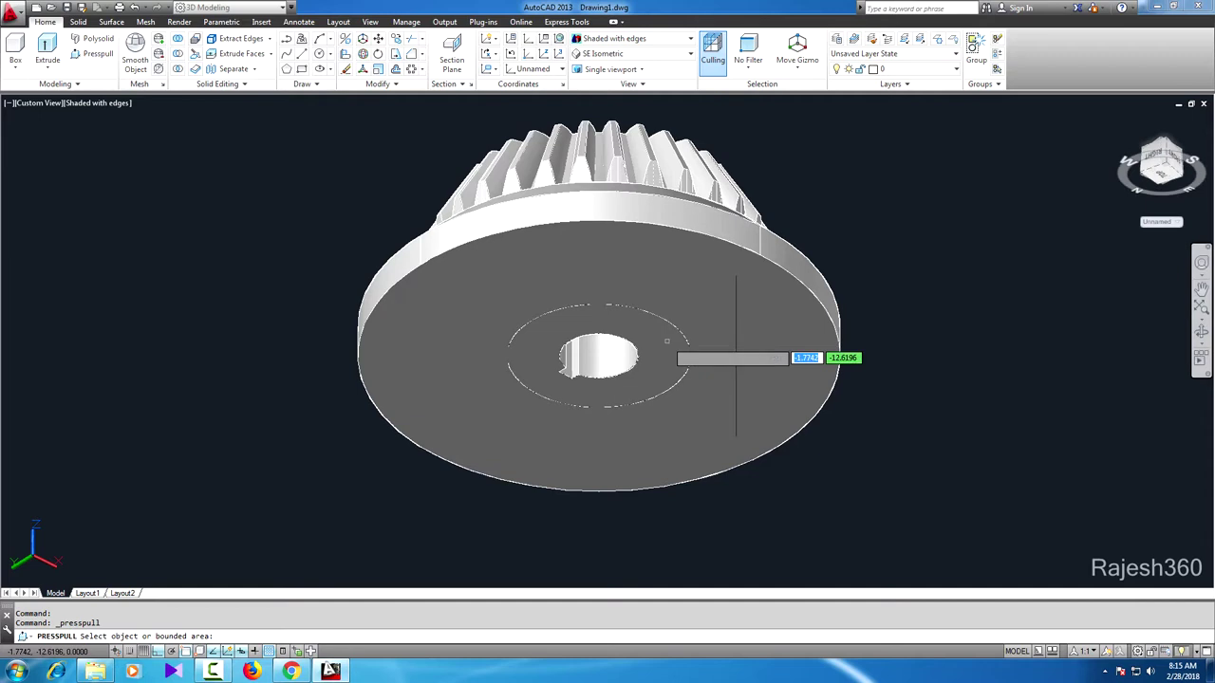
{"action": "left_click", "coordinate": [664, 331]}
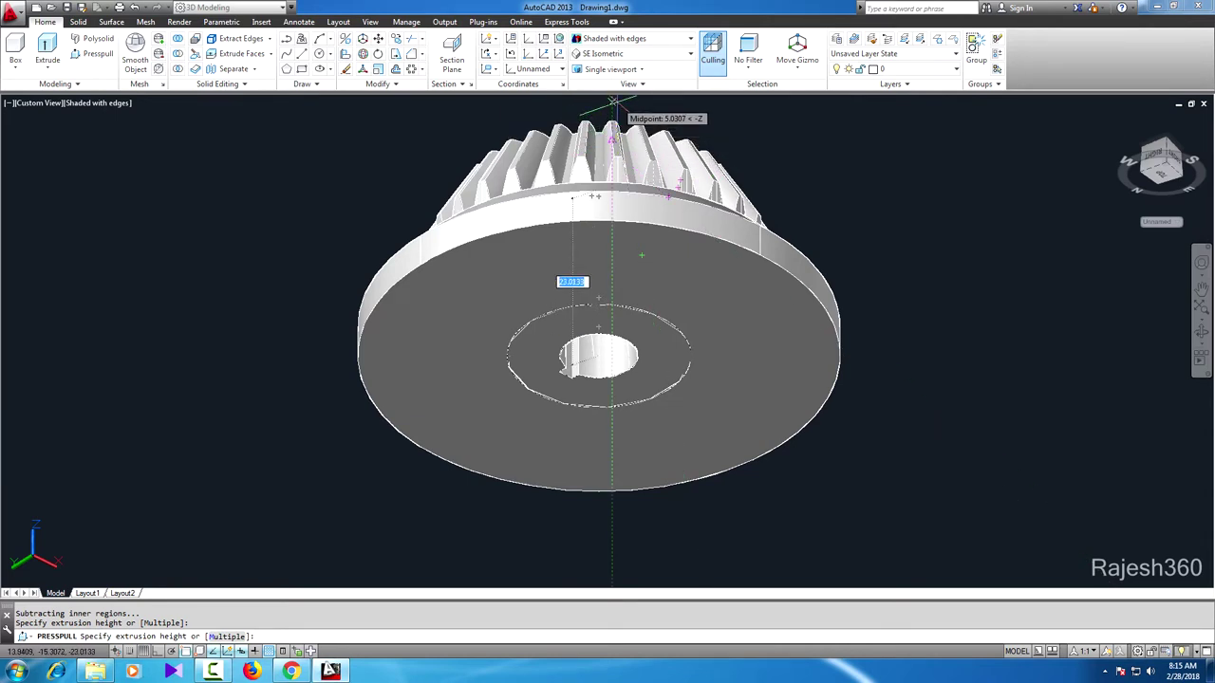
{"action": "type", "text": "4"}
{"action": "key", "text": "Return"}
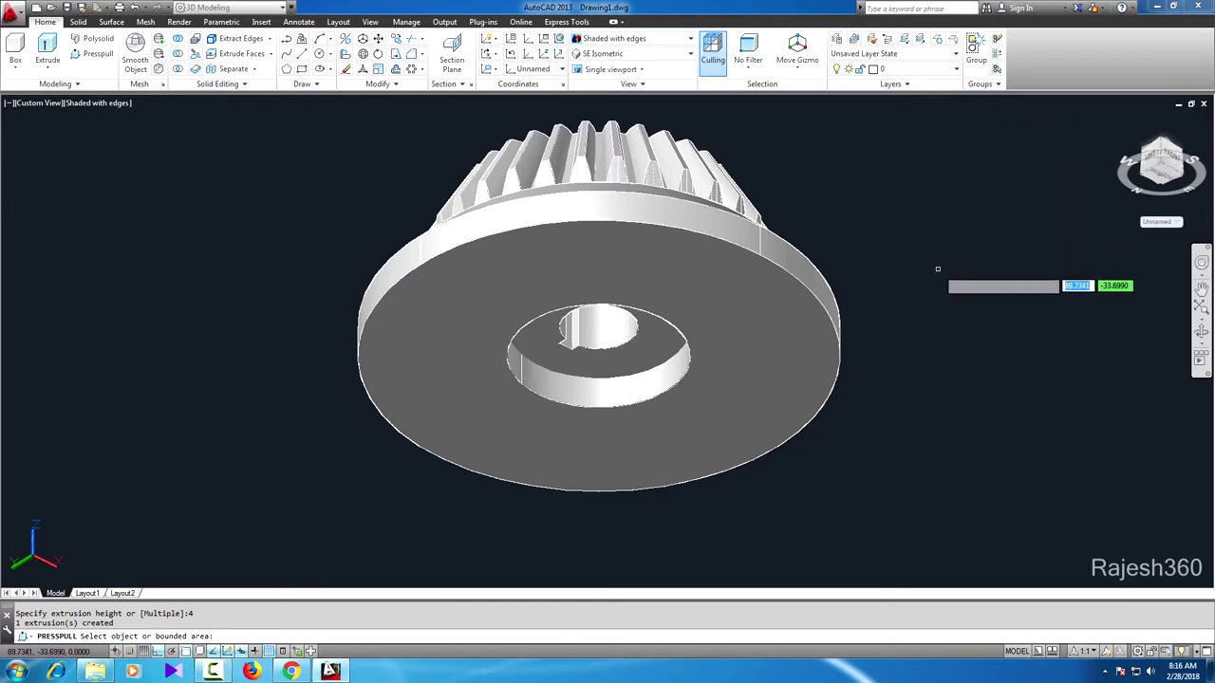
{"action": "key", "text": "Return"}
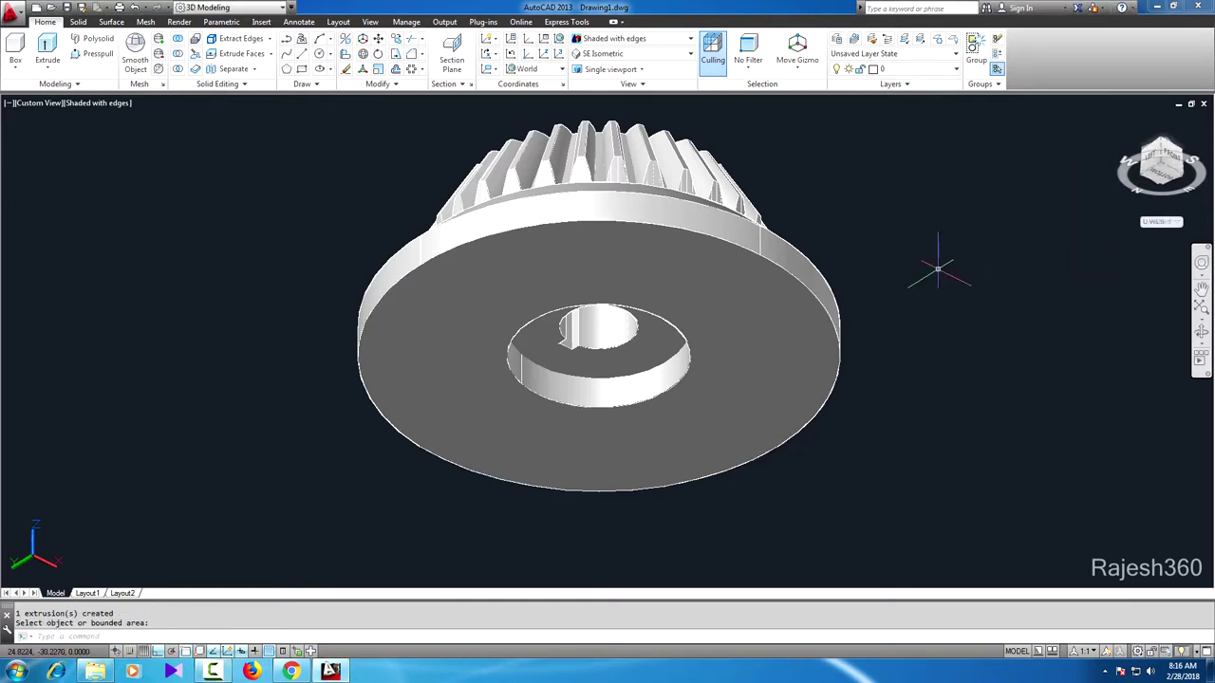
Step: Orbit the view to look down on the gear's top face
{"action": "left_click", "coordinate": [1201, 332]}
{"action": "mouse_move", "coordinate": [875, 279]}
{"action": "left_mouse_down"}
{"action": "mouse_move", "coordinate": [859, 275]}
{"action": "mouse_move", "coordinate": [857, 464]}
{"action": "mouse_move", "coordinate": [935, 447]}
{"action": "left_mouse_up"}
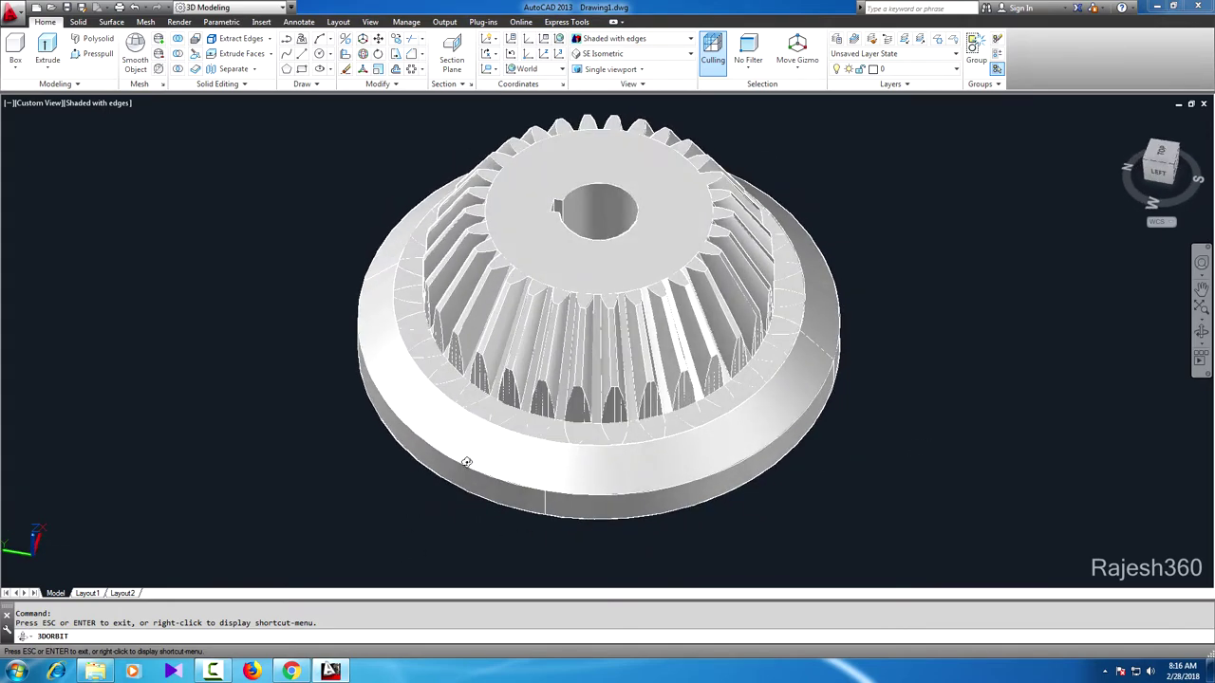
{"action": "mouse_move", "coordinate": [467, 462]}
{"action": "left_mouse_down"}
{"action": "mouse_move", "coordinate": [536, 506]}
{"action": "mouse_move", "coordinate": [480, 428]}
{"action": "mouse_move", "coordinate": [395, 428]}
{"action": "mouse_move", "coordinate": [368, 462]}
{"action": "left_mouse_up"}
{"action": "key", "text": "Escape"}
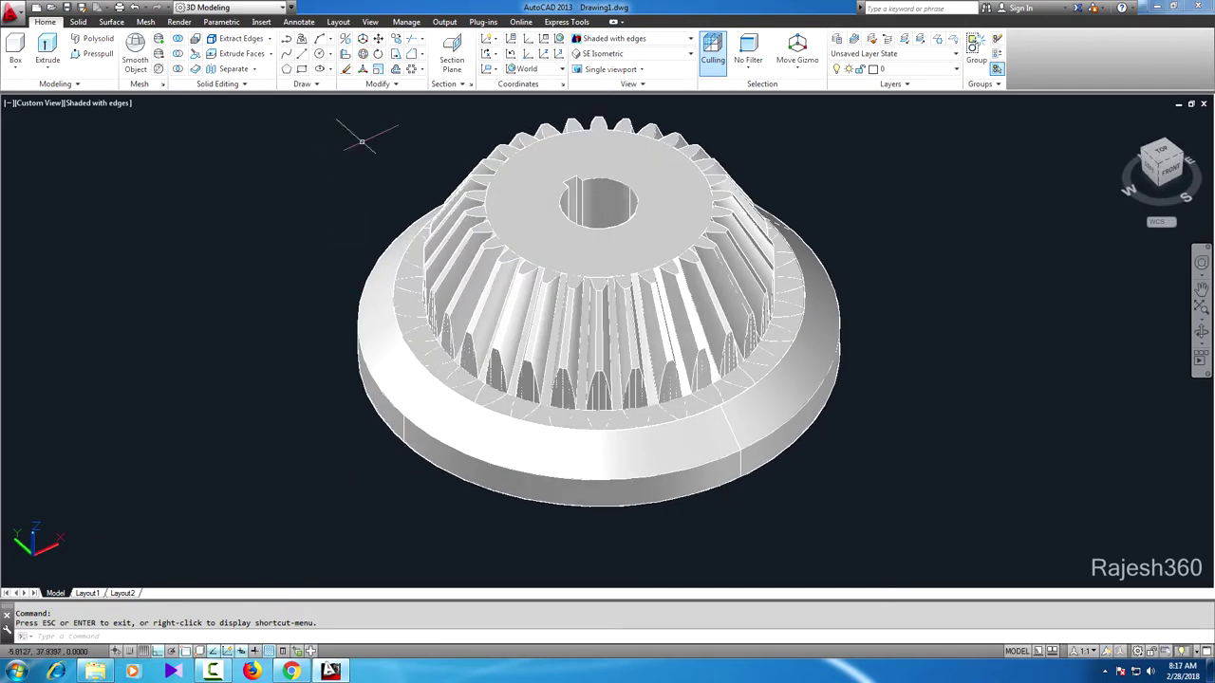
Step: Erase the leftover tooth-profile outline on the flange ring
{"action": "left_click", "coordinate": [346, 68]}
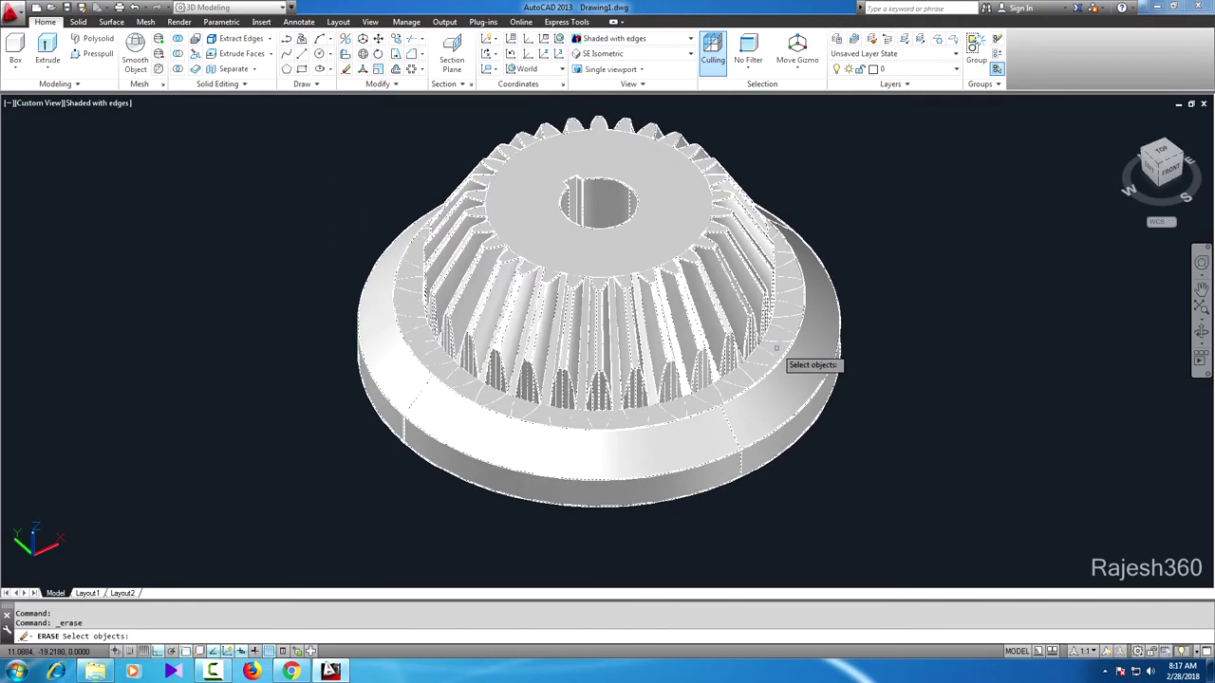
{"action": "scroll", "coordinate": [780, 363], "scroll_direction": "up", "scroll_amount": 4}
{"action": "scroll", "coordinate": [780, 358], "scroll_direction": "up", "scroll_amount": 2}
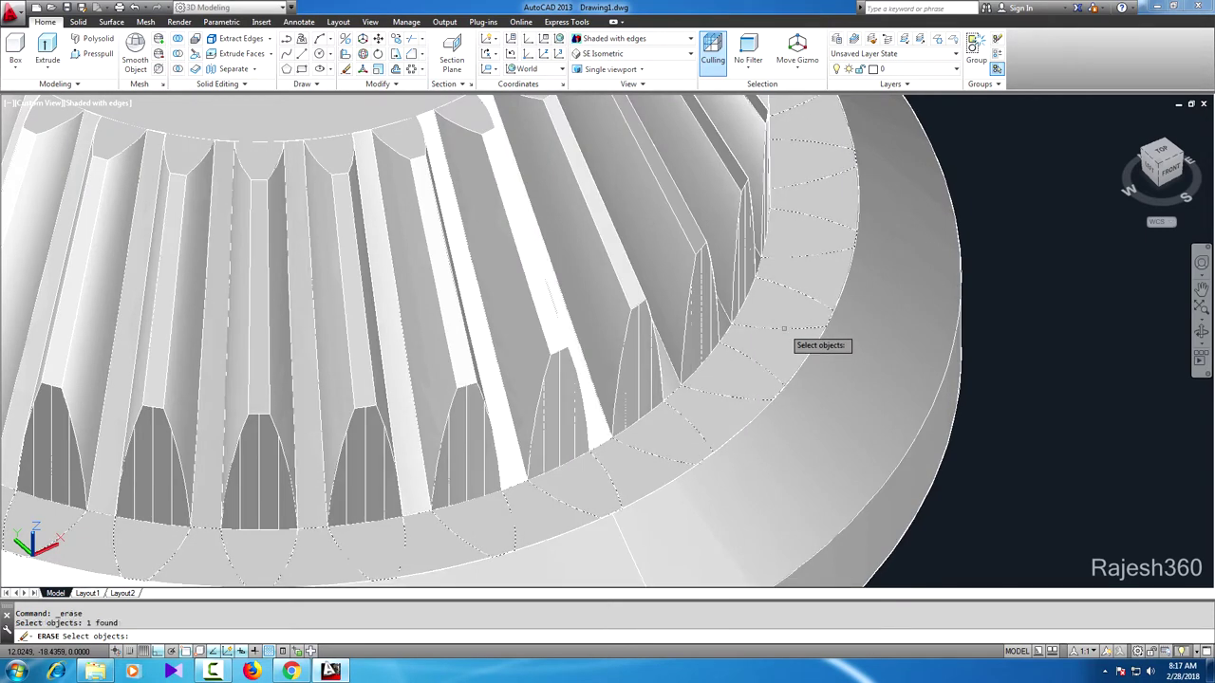
{"action": "left_click", "coordinate": [784, 328]}
{"action": "key", "text": "Return"}
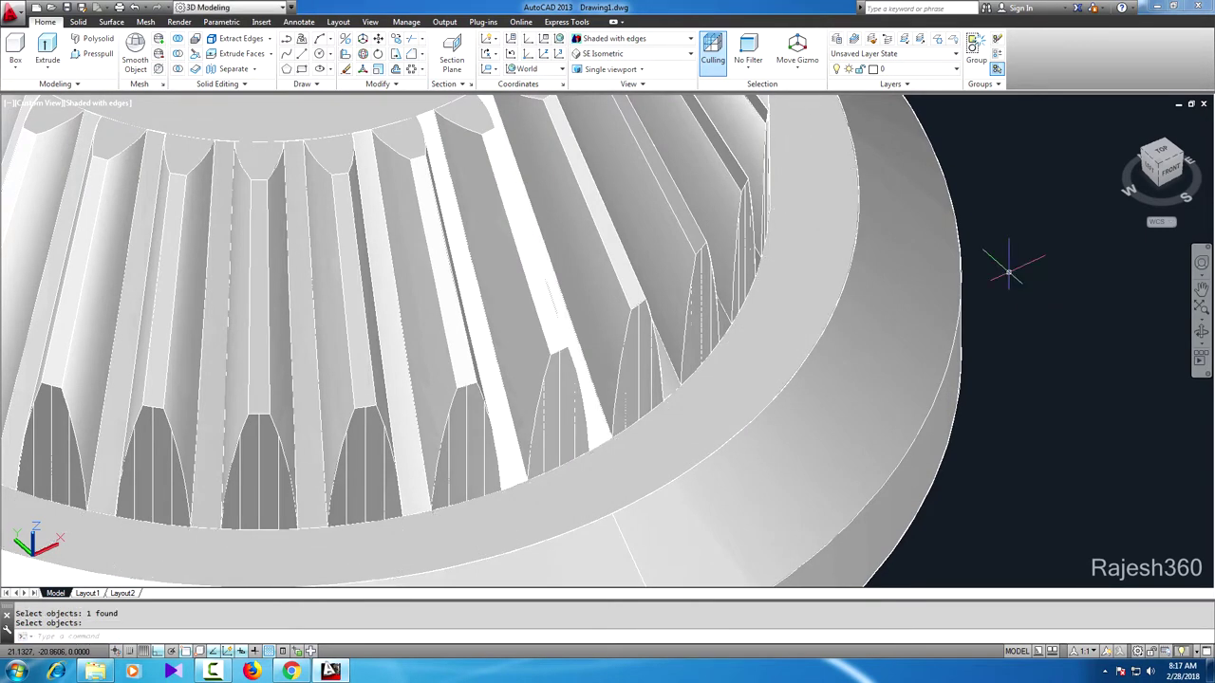
Step: Start another erase on an object near the top teeth, then cancel it
{"action": "scroll", "coordinate": [781, 325], "scroll_direction": "down", "scroll_amount": 3}
{"action": "scroll", "coordinate": [693, 284], "scroll_direction": "down", "scroll_amount": 1}
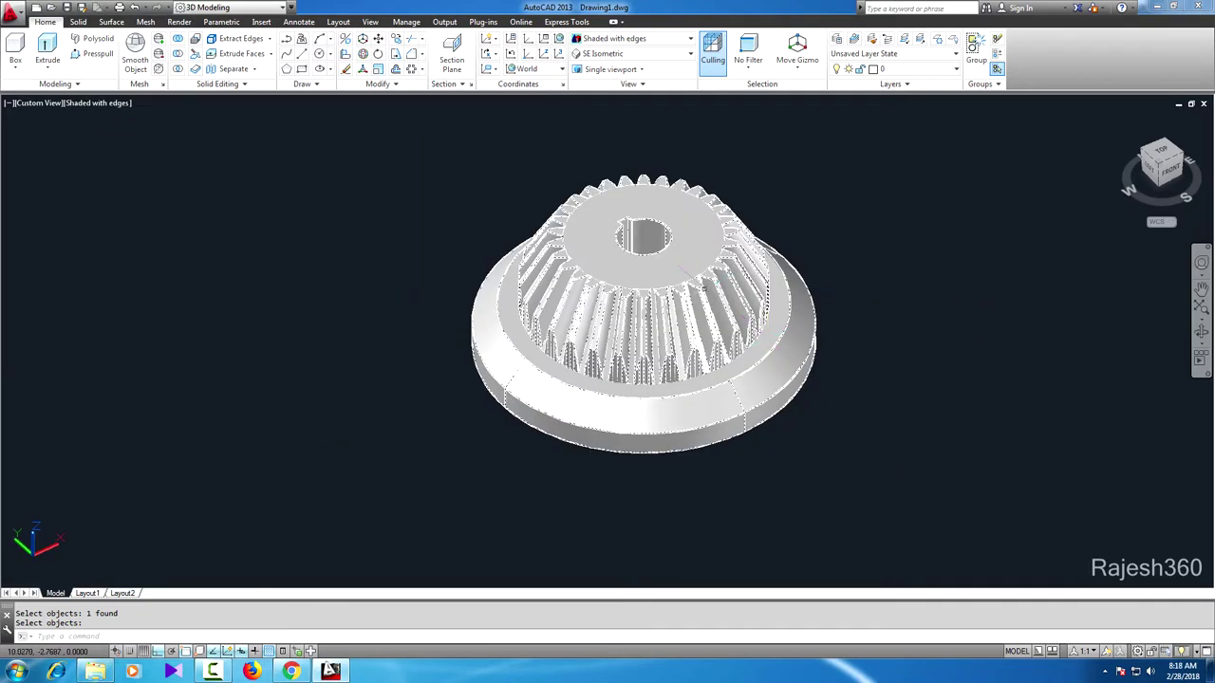
{"action": "scroll", "coordinate": [686, 282], "scroll_direction": "up", "scroll_amount": 5}
{"action": "scroll", "coordinate": [686, 282], "scroll_direction": "up", "scroll_amount": 1}
{"action": "scroll", "coordinate": [685, 247], "scroll_direction": "up", "scroll_amount": 3}
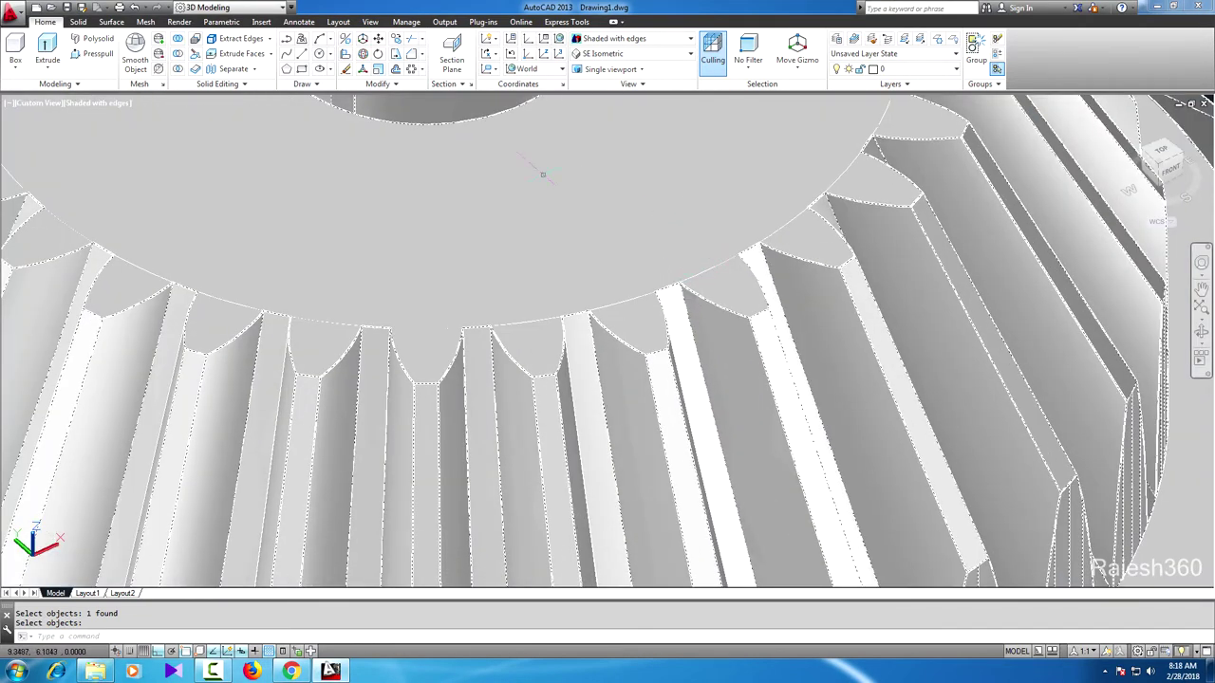
{"action": "key", "text": "Return"}
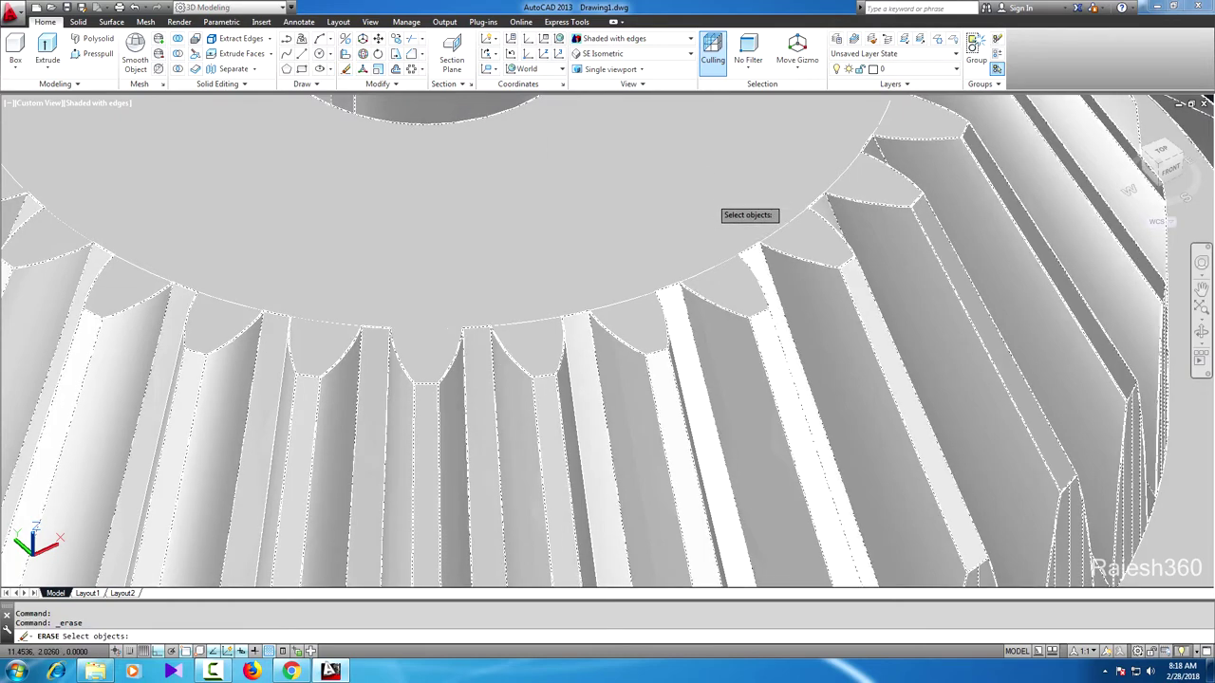
{"action": "left_click", "coordinate": [718, 264]}
{"action": "key", "text": "Escape"}
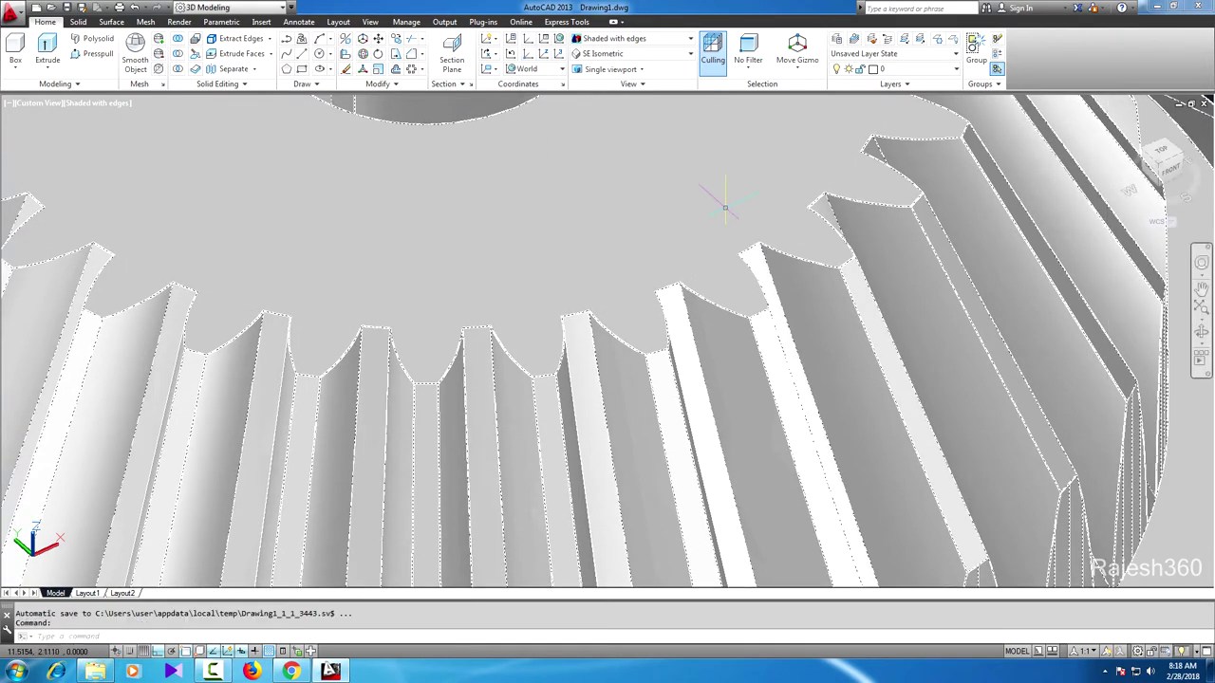
{"action": "scroll", "coordinate": [724, 210], "scroll_direction": "down", "scroll_amount": 5}
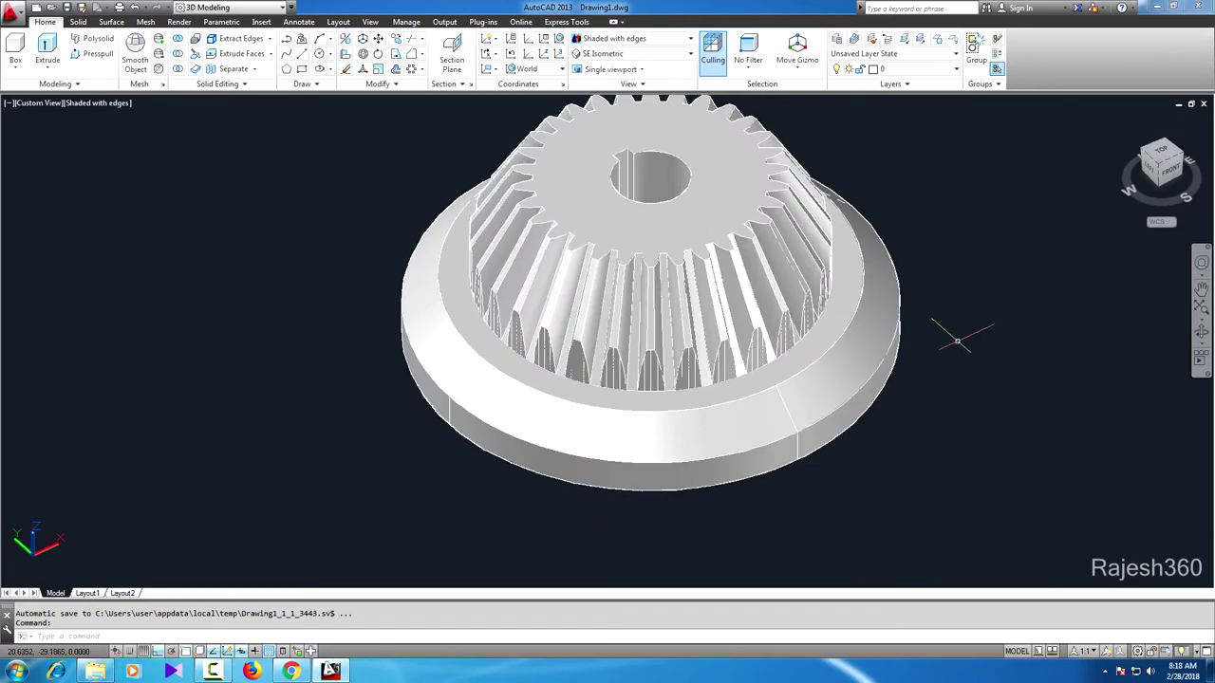
Step: Apply the Shades of Gray visual style and zoom to the model's extents
{"action": "left_click", "coordinate": [634, 38]}
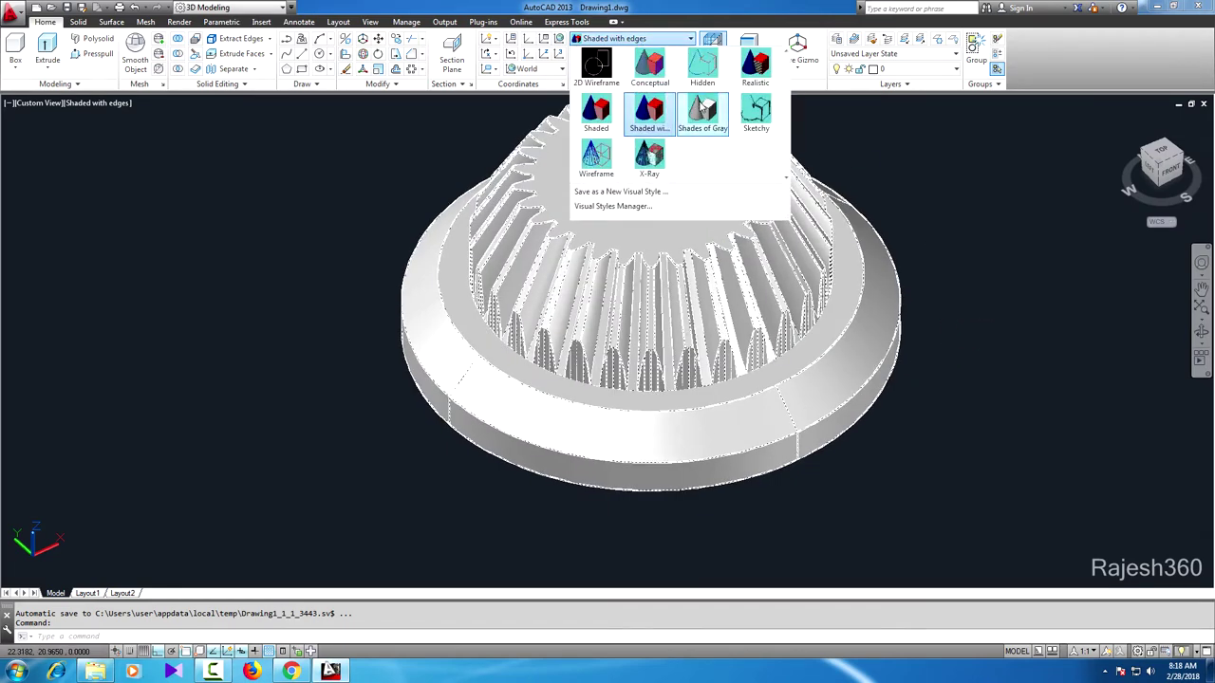
{"action": "left_click", "coordinate": [702, 112]}
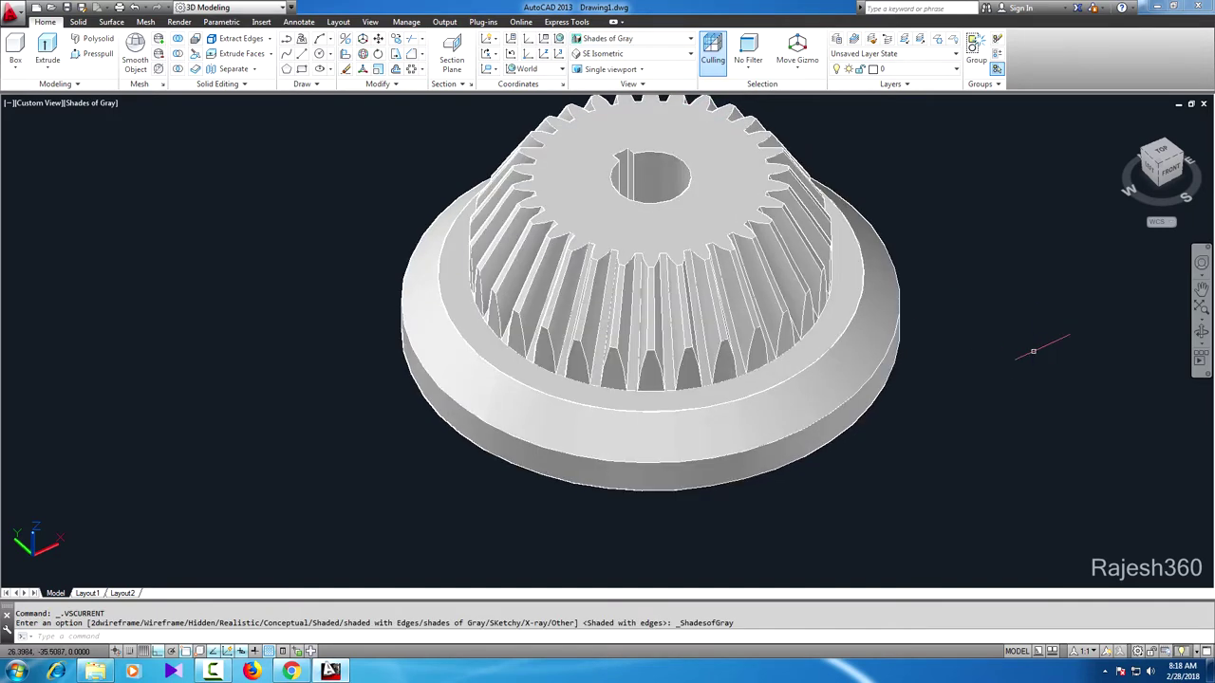
{"action": "left_click", "coordinate": [1198, 311]}
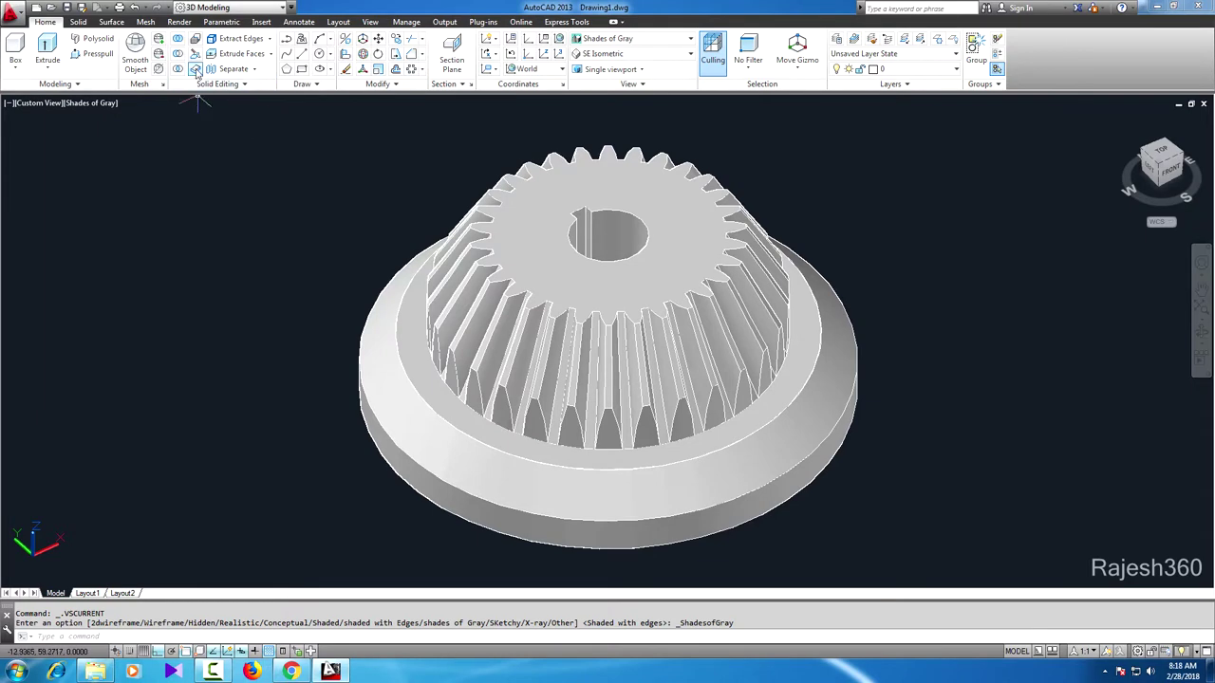
Step: Union the solids caught in a window selection over the gear
{"action": "left_click", "coordinate": [177, 39]}
{"action": "left_click", "coordinate": [306, 101]}
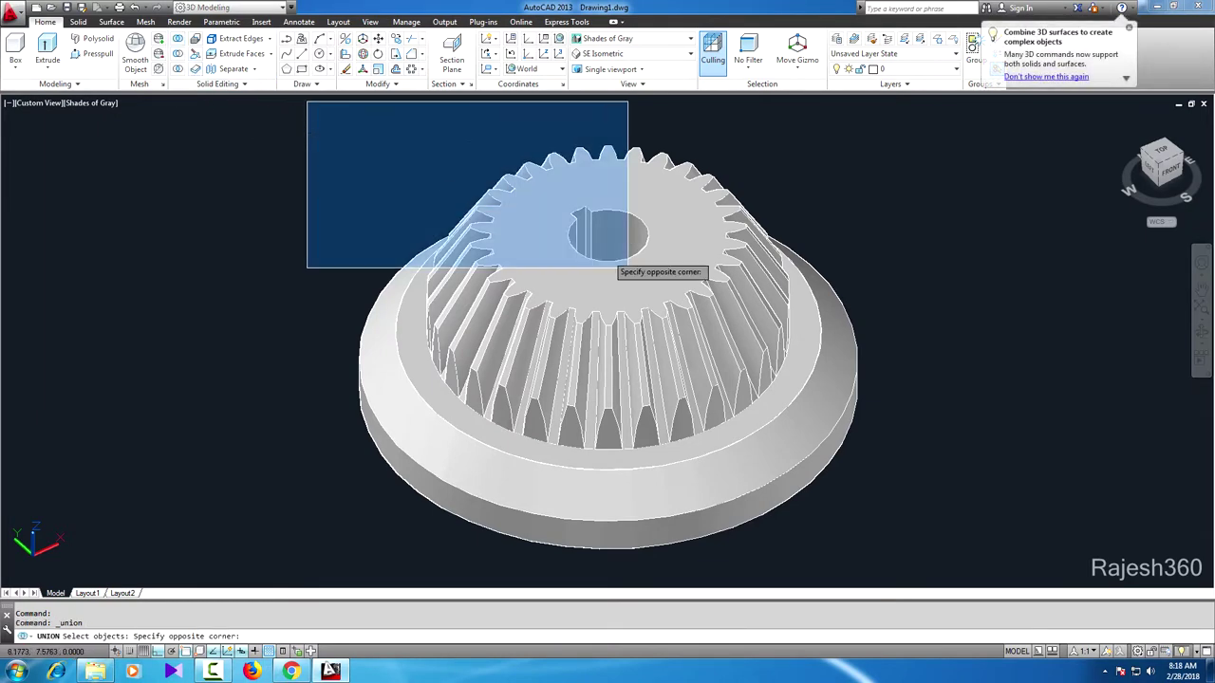
{"action": "left_click", "coordinate": [954, 566]}
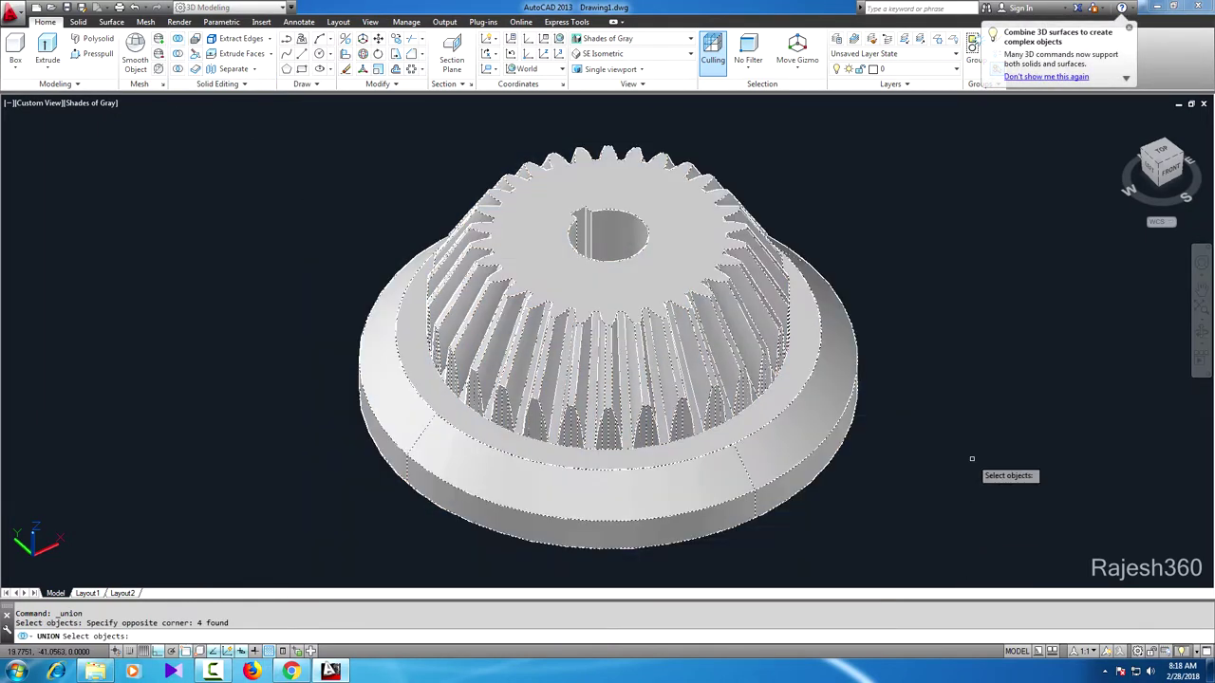
{"action": "key", "text": "Return"}
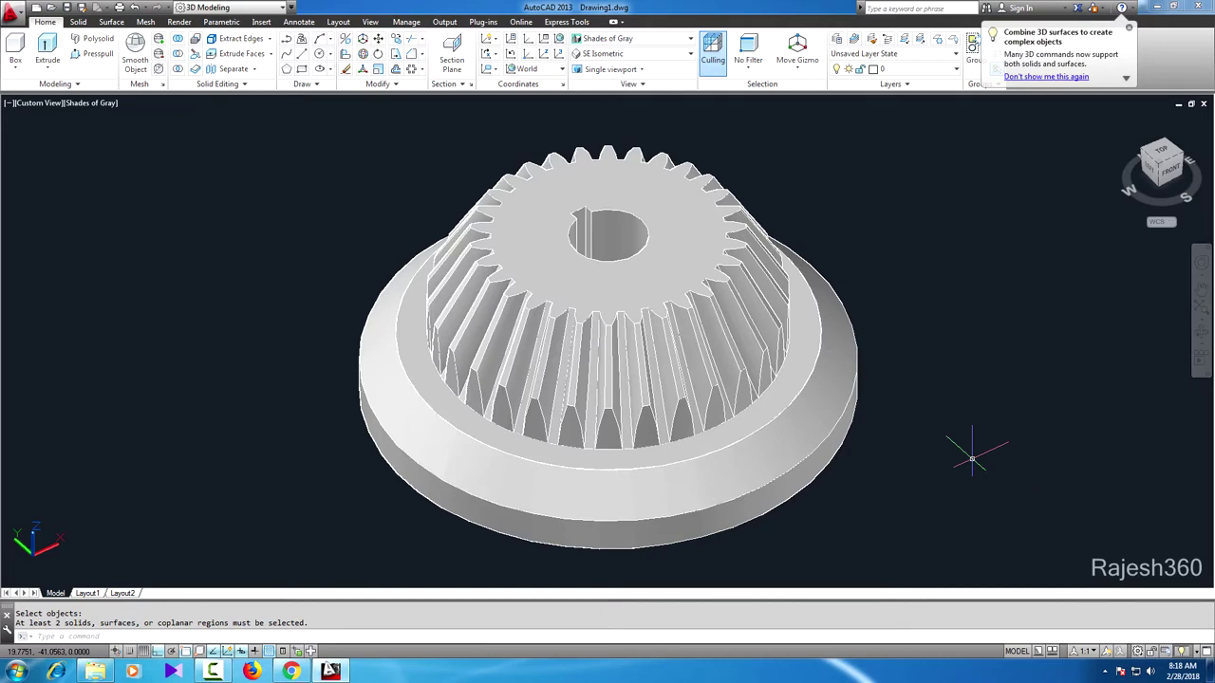
{"action": "left_click", "coordinate": [378, 38]}
Step: Move the gear from its bore to the lower left, out of the way
{"action": "left_click", "coordinate": [598, 306]}
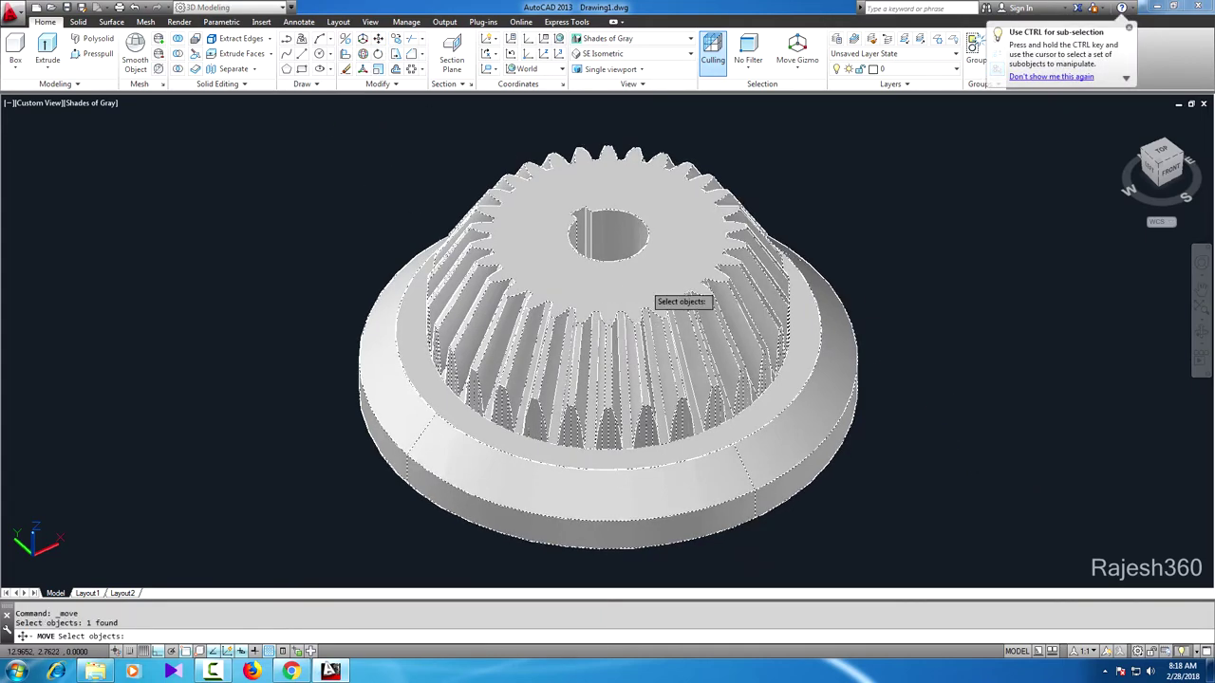
{"action": "key", "text": "Return"}
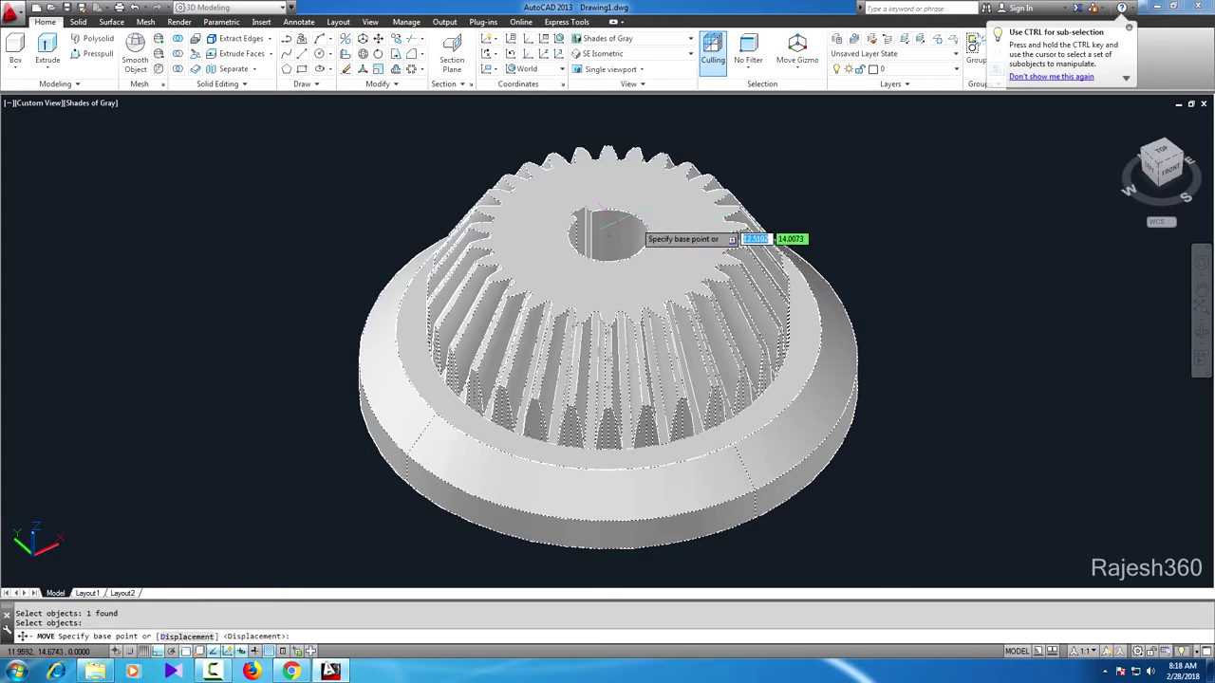
{"action": "left_click", "coordinate": [607, 228]}
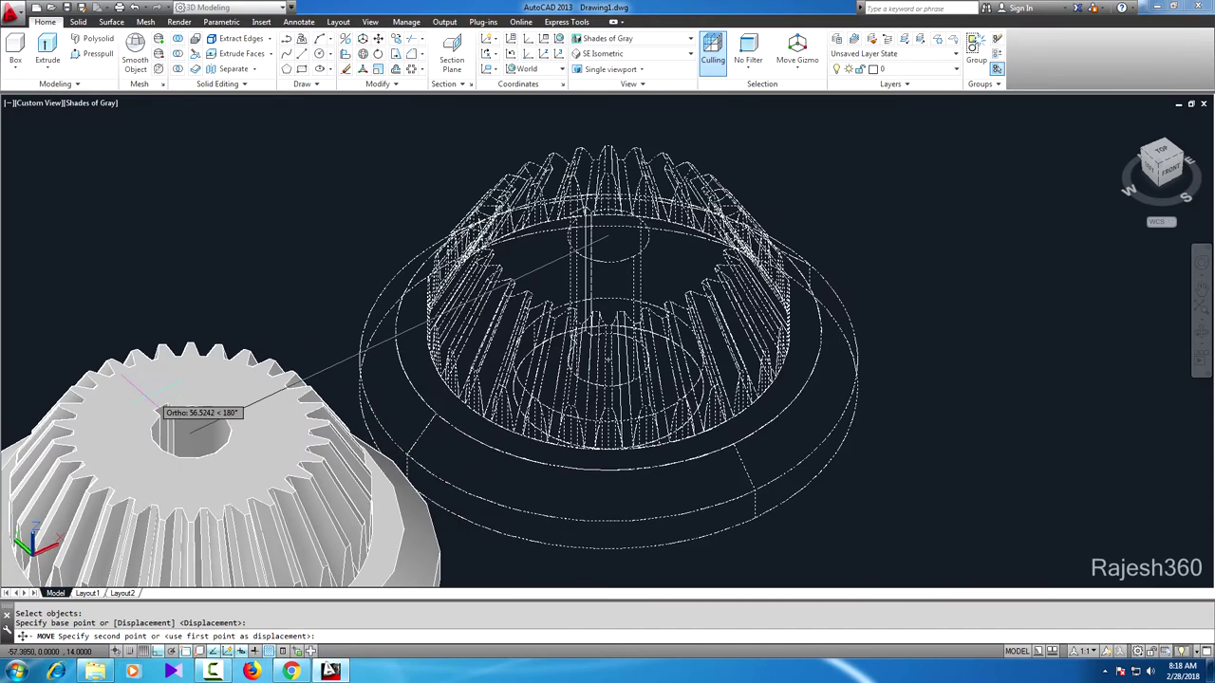
{"action": "left_click", "coordinate": [181, 429]}
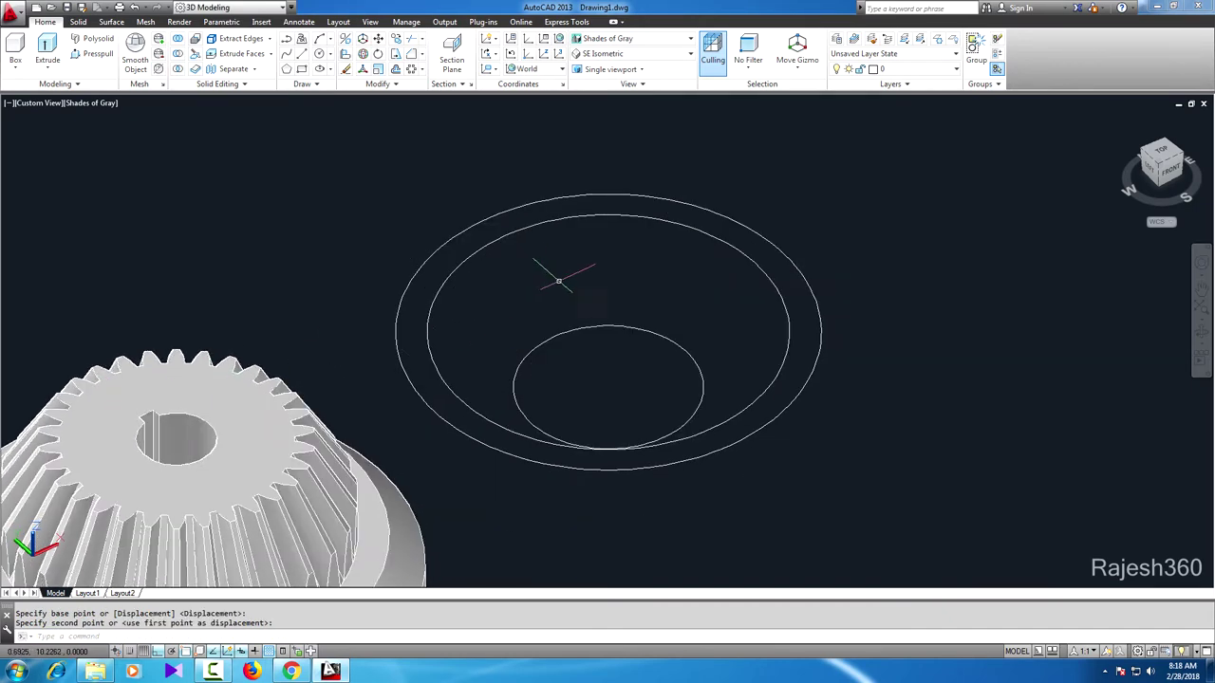
Step: Erase the two leftover ellipses and the inner leftover circle
{"action": "left_click", "coordinate": [346, 69]}
{"action": "left_click", "coordinate": [480, 222]}
{"action": "left_click", "coordinate": [508, 234]}
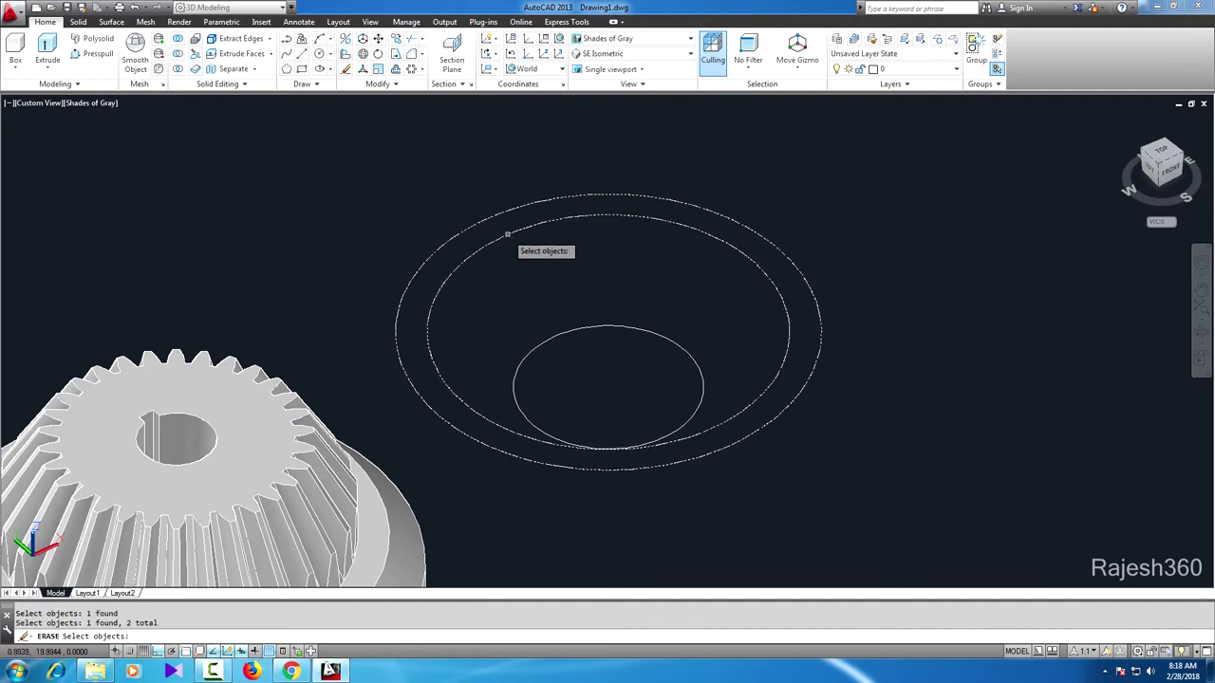
{"action": "left_click", "coordinate": [583, 326]}
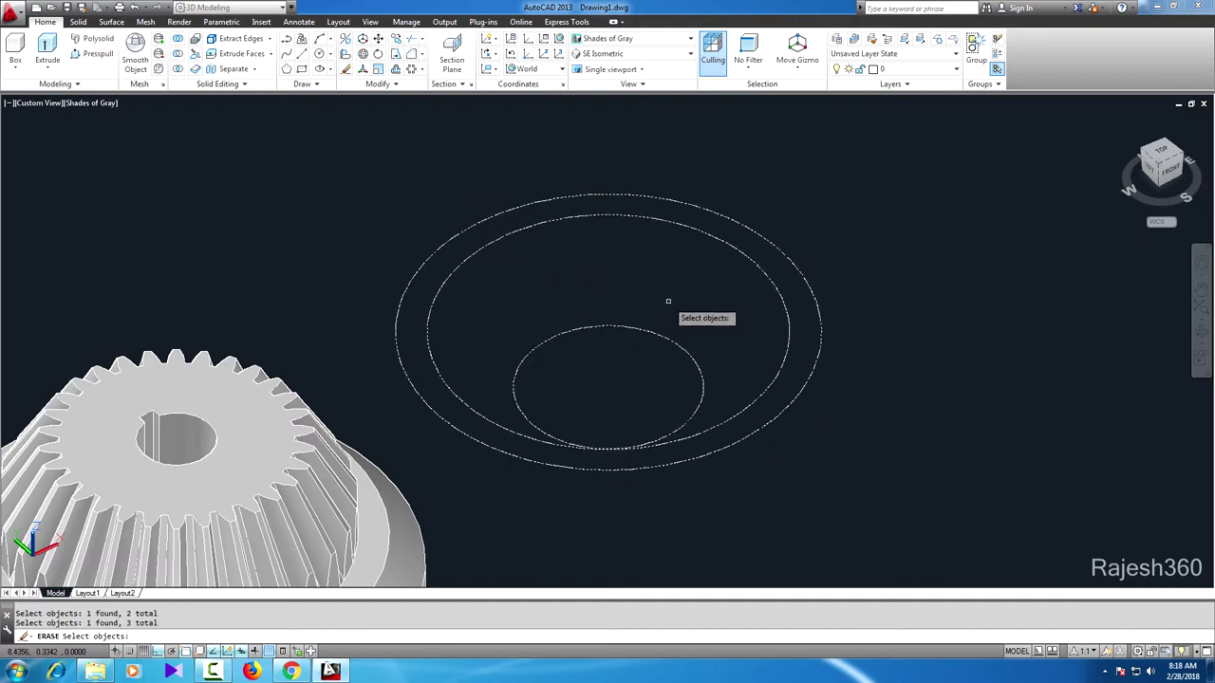
{"action": "key", "text": "Return"}
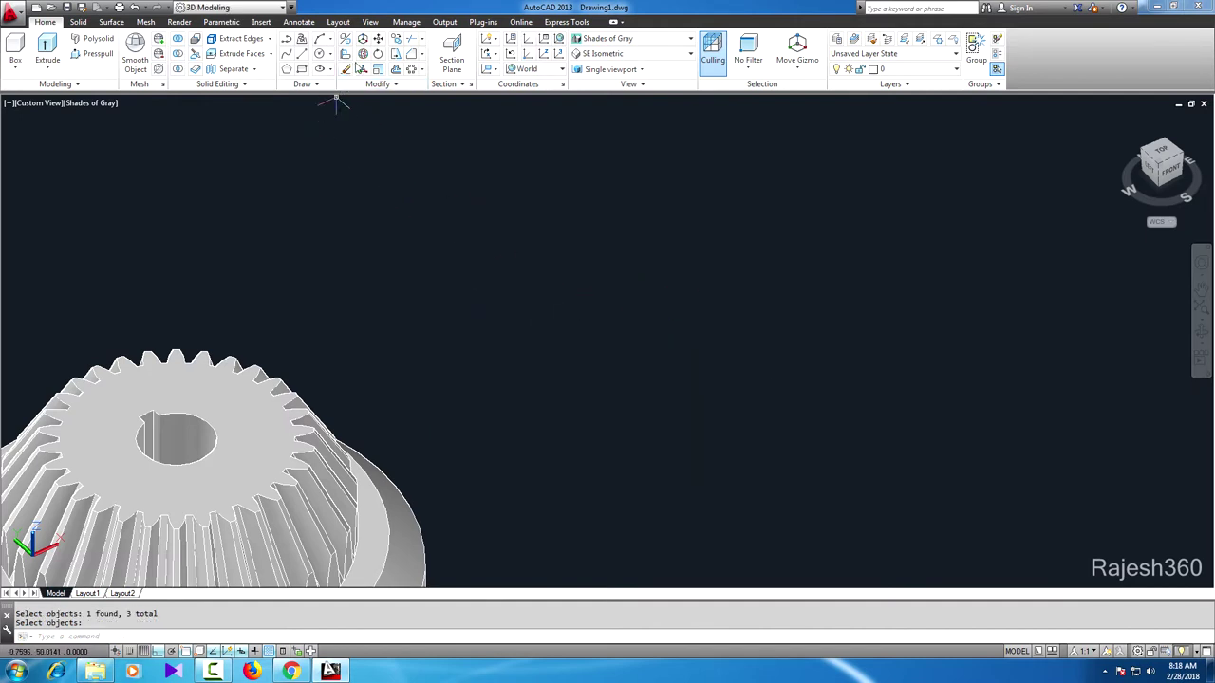
Step: Move the gear back to its original position using the bore as base point
{"action": "left_click", "coordinate": [378, 39]}
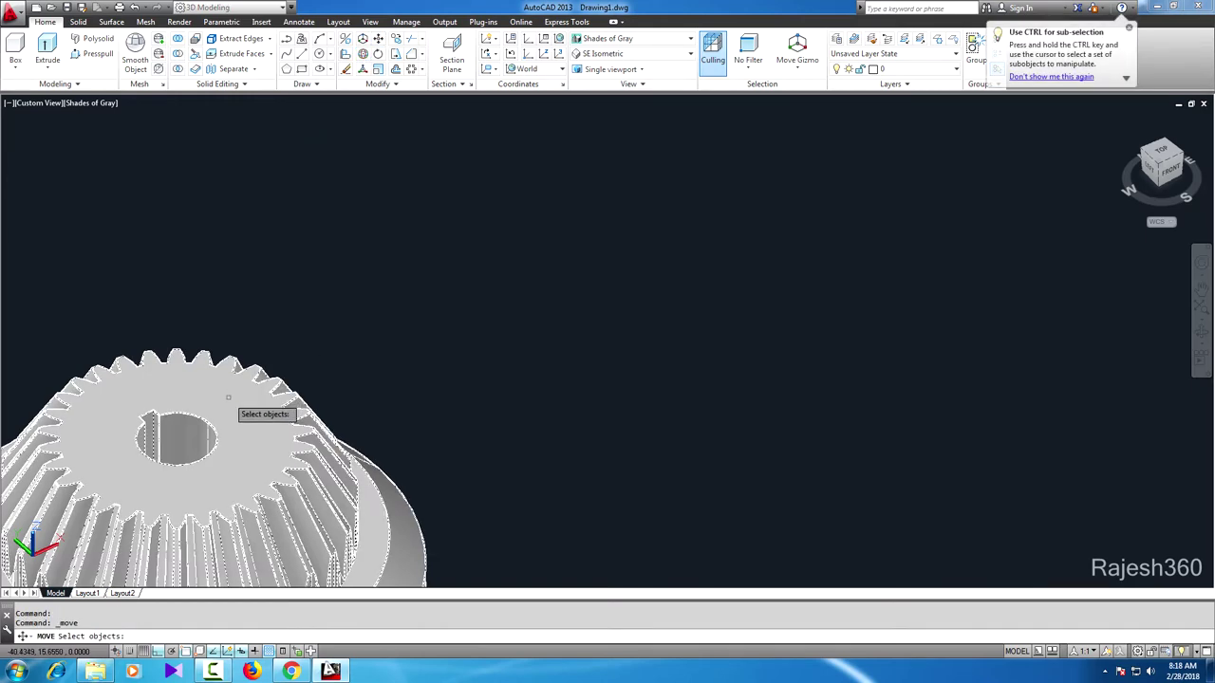
{"action": "left_click", "coordinate": [228, 397]}
{"action": "key", "text": "Return"}
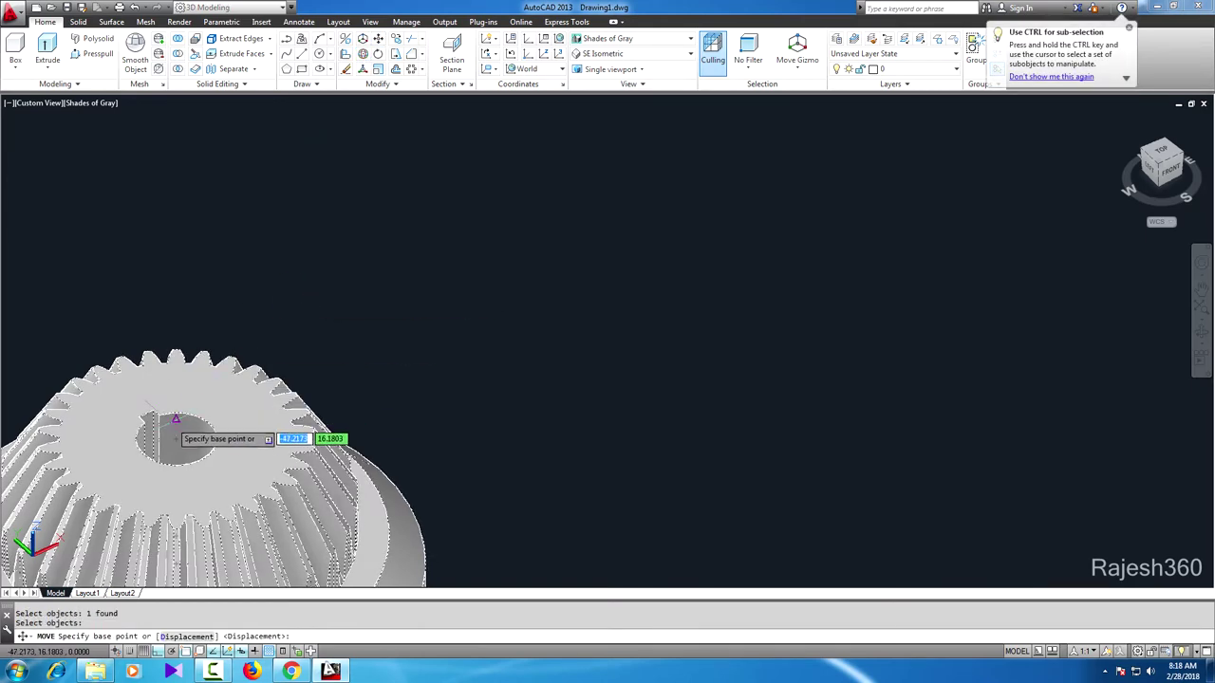
{"action": "left_click", "coordinate": [176, 437]}
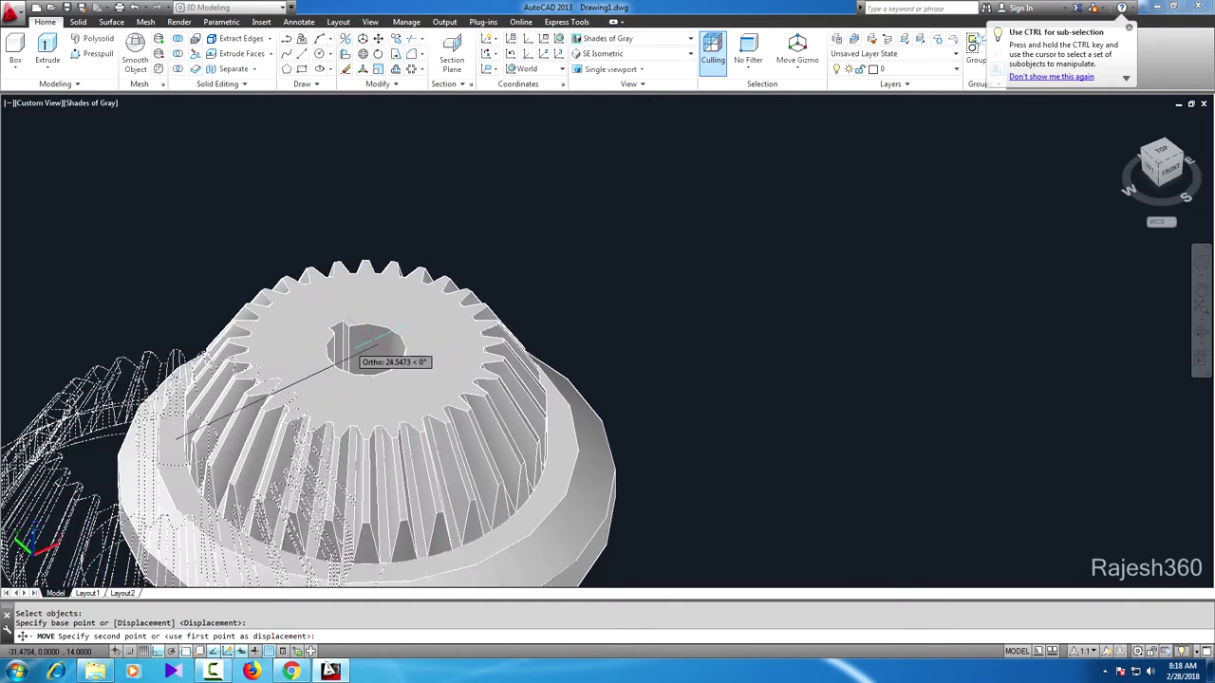
{"action": "left_click", "coordinate": [593, 258]}
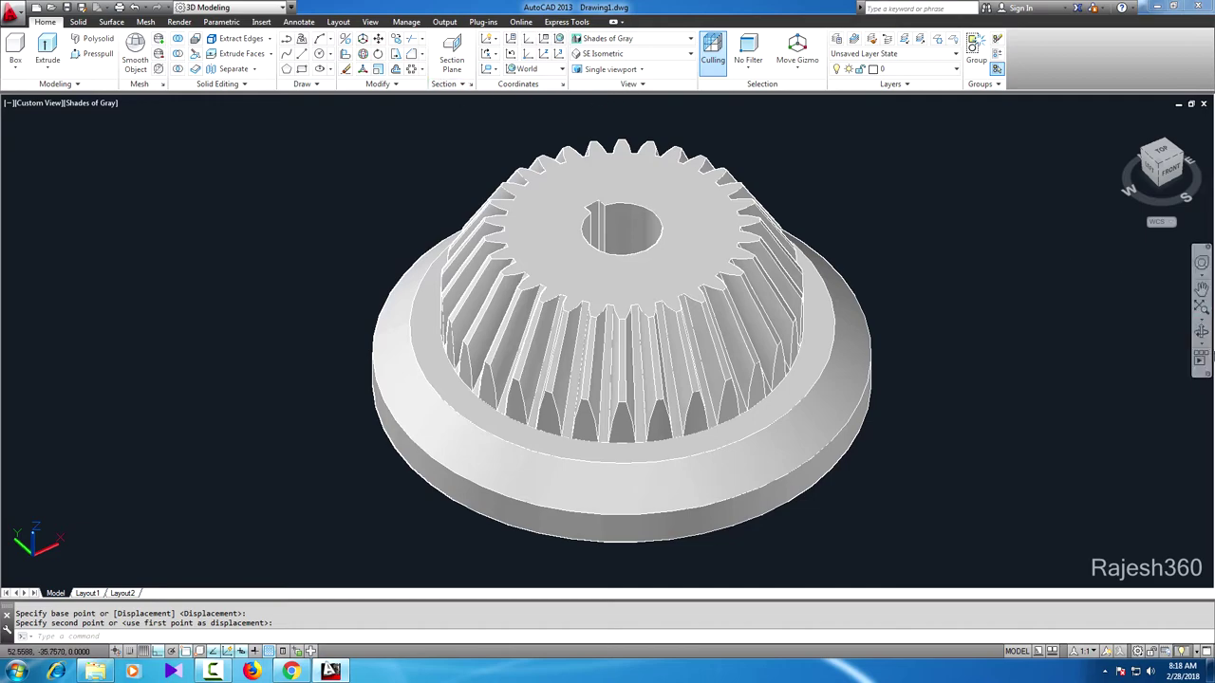
{"action": "left_click", "coordinate": [1201, 332]}
{"action": "mouse_move", "coordinate": [957, 312]}
{"action": "left_mouse_down"}
{"action": "mouse_move", "coordinate": [940, 309]}
{"action": "mouse_move", "coordinate": [885, 371]}
{"action": "mouse_move", "coordinate": [623, 379]}
{"action": "mouse_move", "coordinate": [537, 455]}
{"action": "mouse_move", "coordinate": [560, 344]}
{"action": "mouse_move", "coordinate": [629, 290]}
{"action": "left_mouse_up"}
{"action": "mouse_move", "coordinate": [491, 333]}
{"action": "left_mouse_down"}
{"action": "mouse_move", "coordinate": [547, 278]}
{"action": "mouse_move", "coordinate": [629, 233]}
{"action": "mouse_move", "coordinate": [694, 233]}
{"action": "mouse_move", "coordinate": [920, 371]}
{"action": "mouse_move", "coordinate": [663, 312]}
{"action": "left_mouse_up"}
{"action": "mouse_move", "coordinate": [441, 279]}
{"action": "left_mouse_down"}
{"action": "mouse_move", "coordinate": [569, 317]}
{"action": "mouse_move", "coordinate": [556, 393]}
{"action": "mouse_move", "coordinate": [668, 449]}
{"action": "mouse_move", "coordinate": [776, 420]}
{"action": "left_mouse_up"}
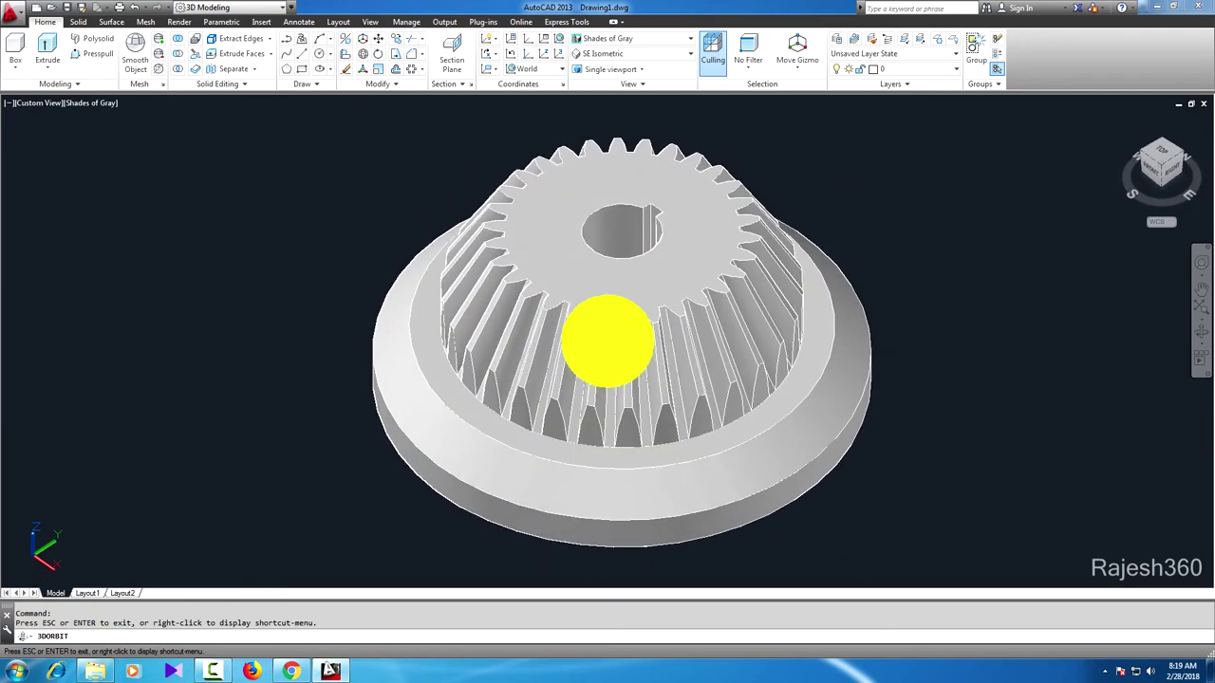